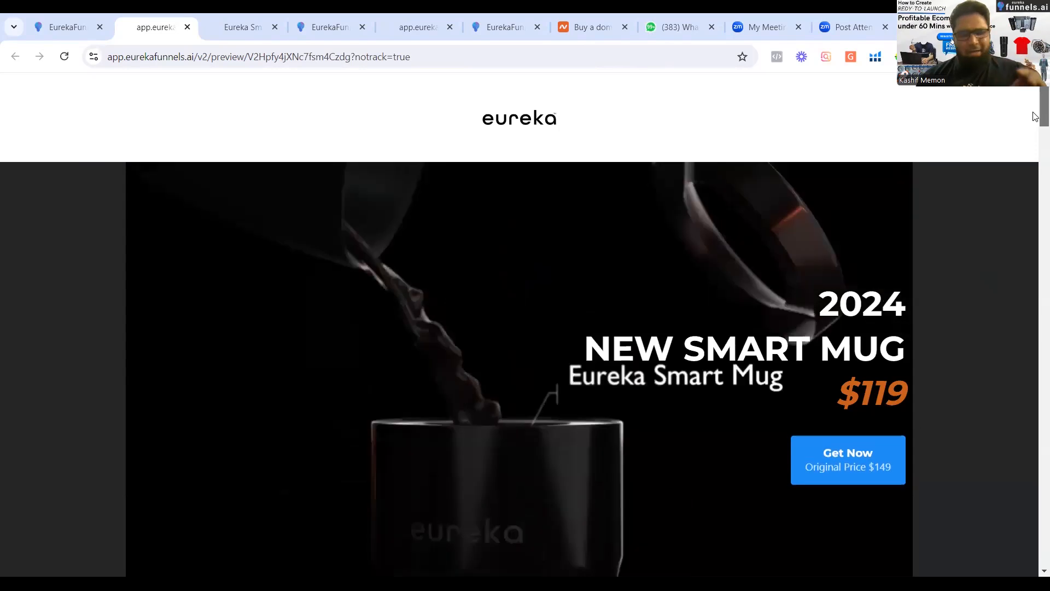
Look over the smart mug landing page, from the hero video to the countdown offer and product images.
scroll(1036, 123, down, 2)
drag(1036, 129, 1036, 151)
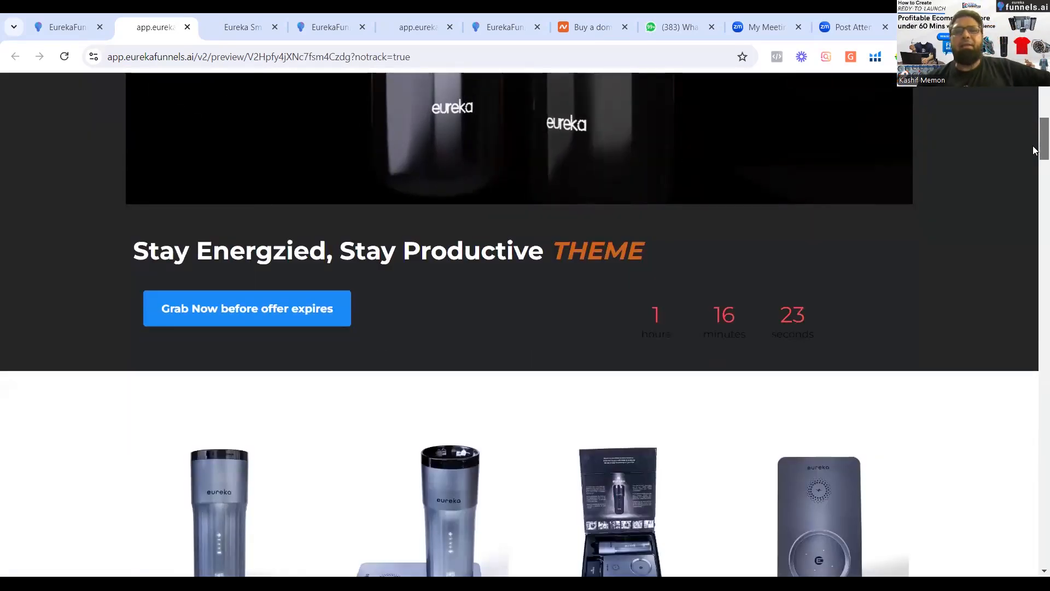
scroll(1033, 139, up, 1)
scroll(1031, 134, up, 5)
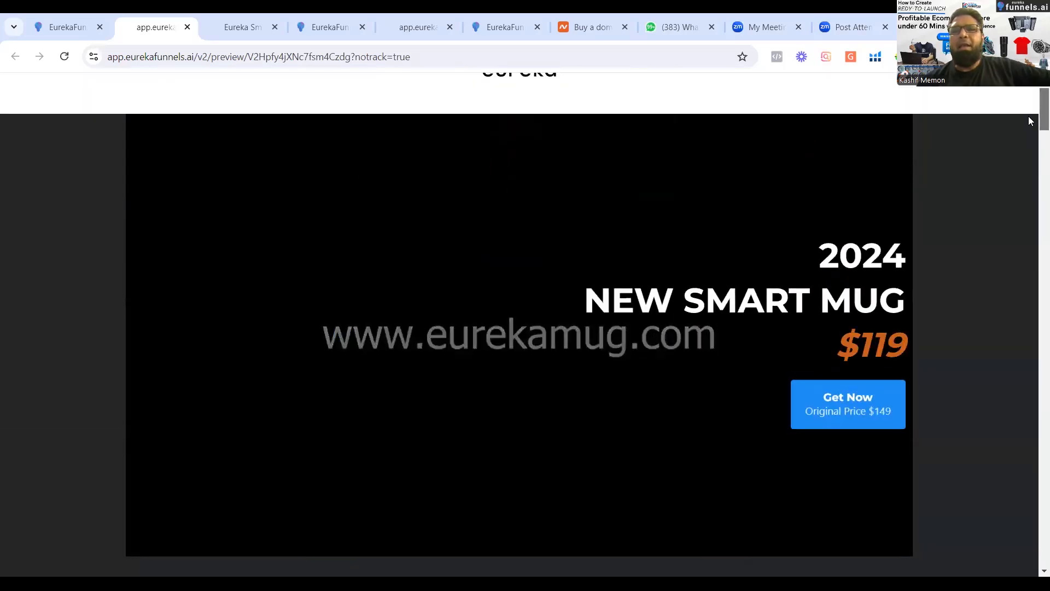
scroll(795, 90, up, 1)
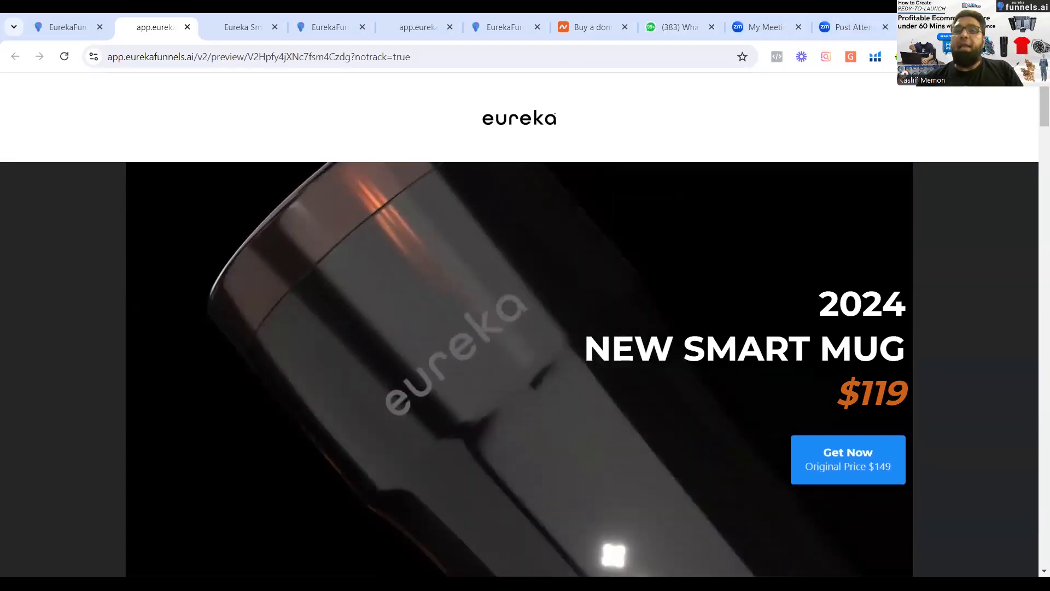
Open the zareenhomes.pk website in a new browser tab.
key(ctrl+t)
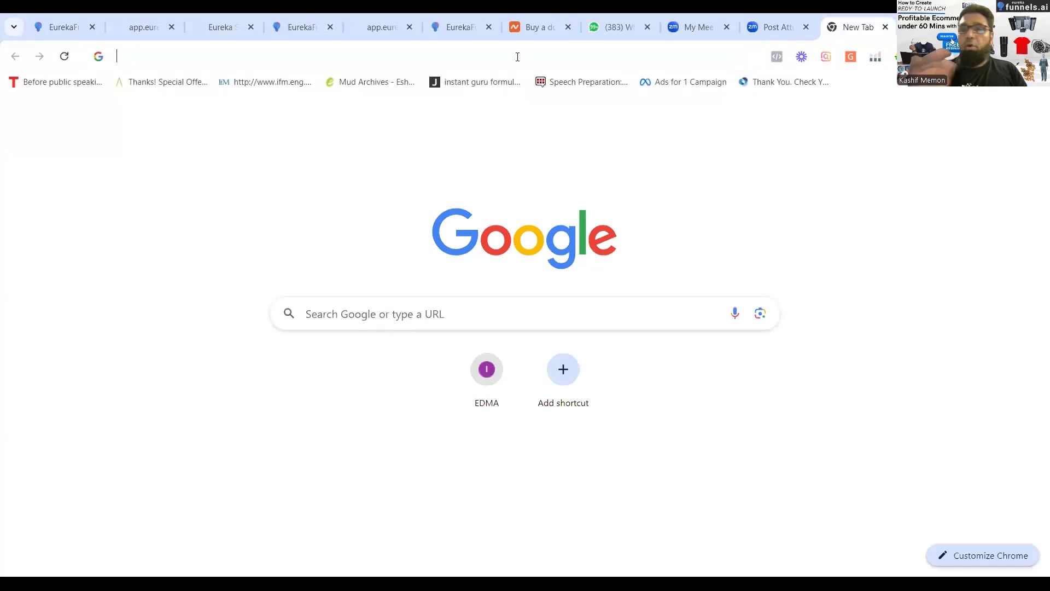
click(517, 57)
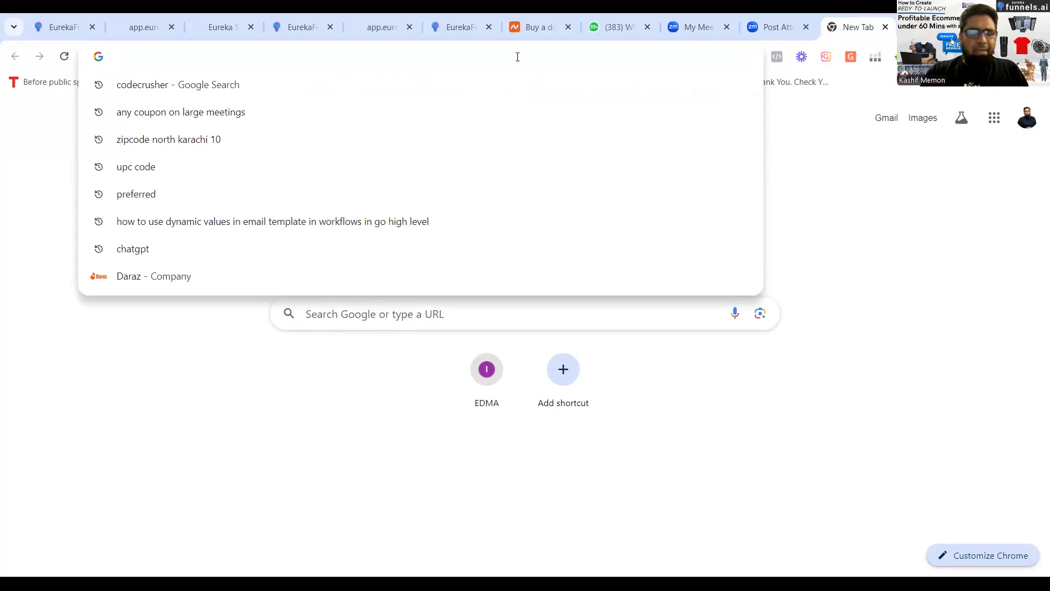
text(zareenhomes.pk)
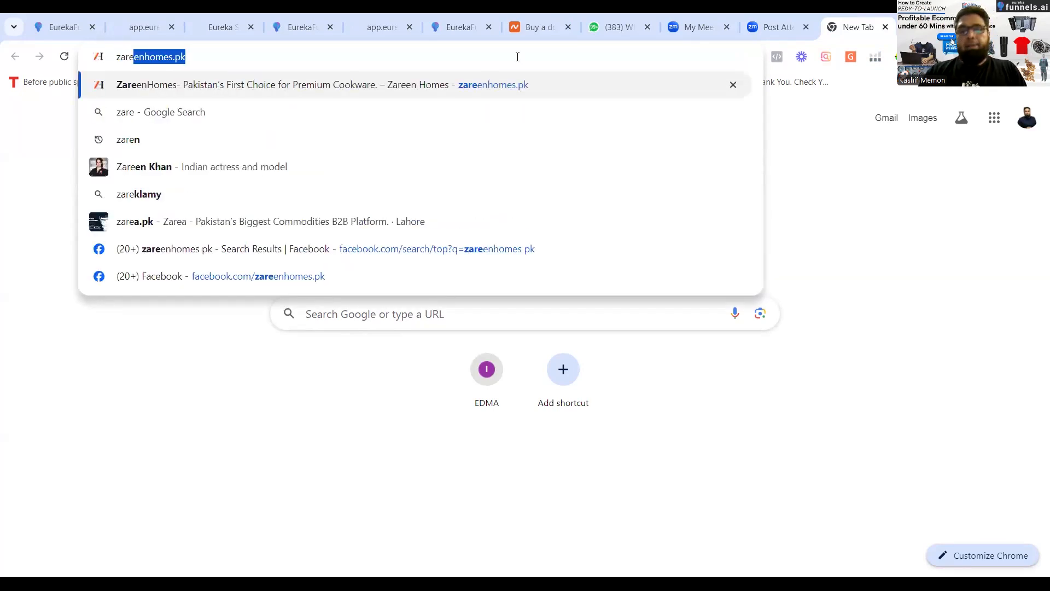
key(Return)
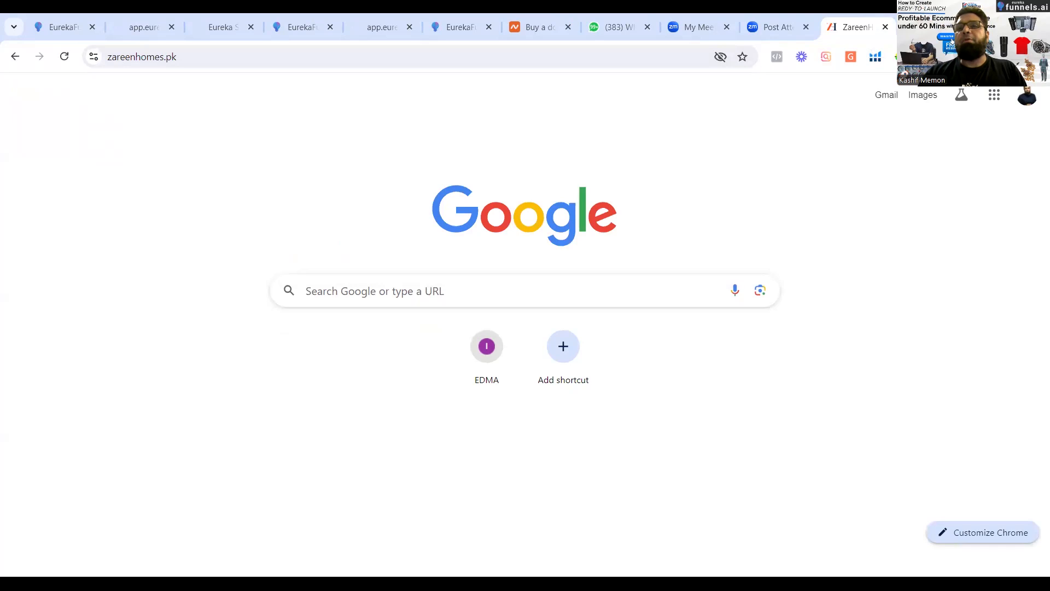
Open the zohanateeq.com website in another new browser tab.
key(ctrl+t)
click(618, 57)
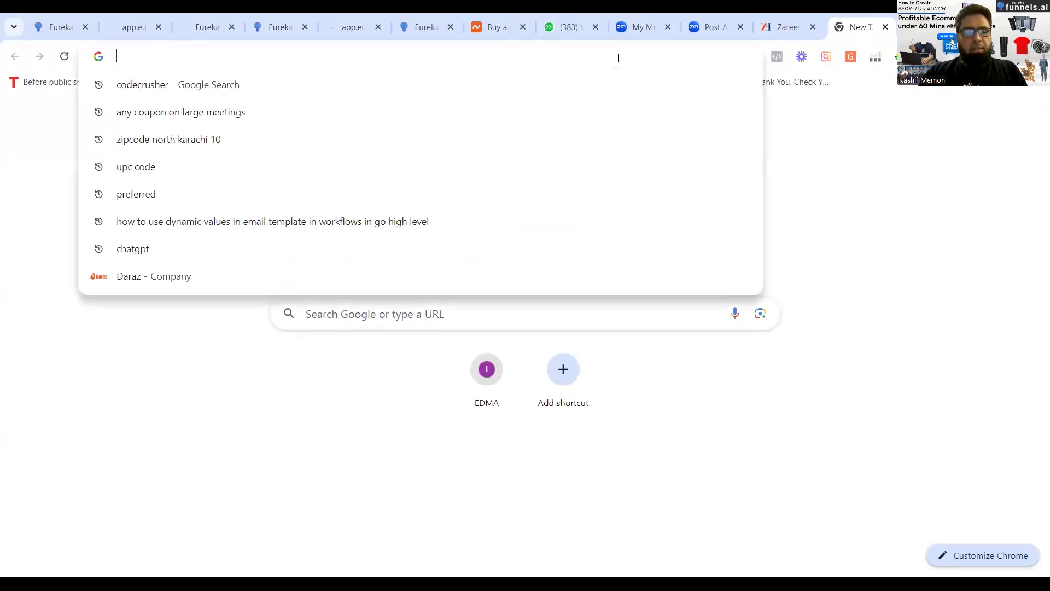
text(zohanateeq.com)
key(Return)
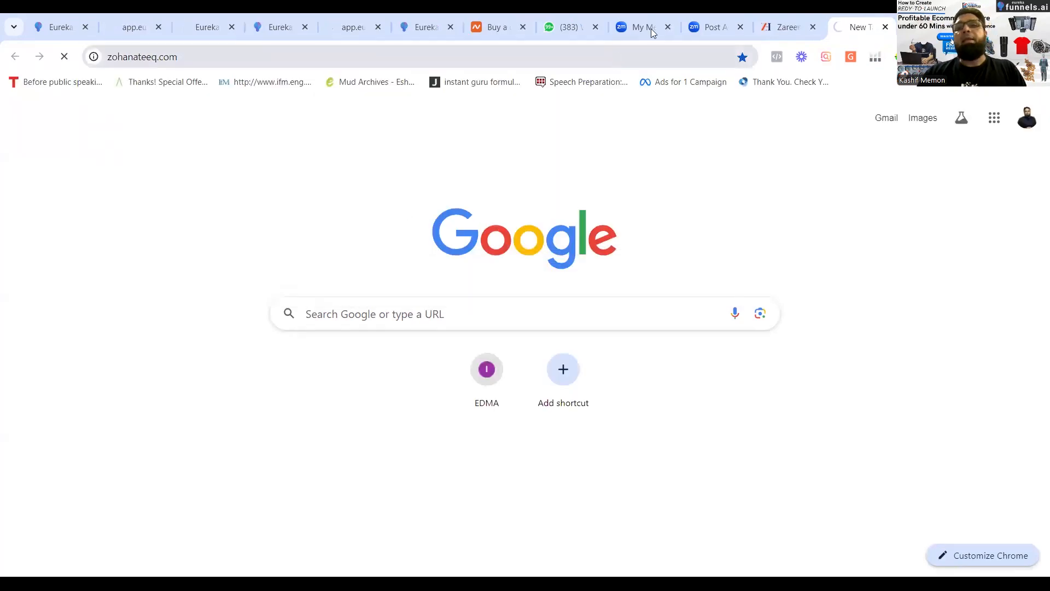
Open the kamaliakhaddar.pk website in an additional browser tab.
key(ctrl+t)
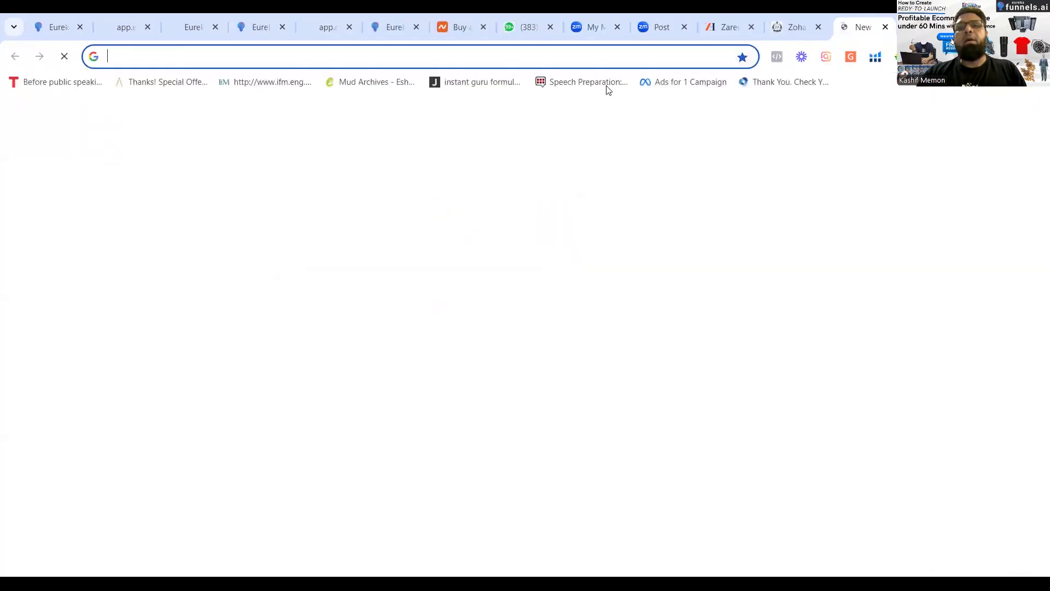
click(592, 55)
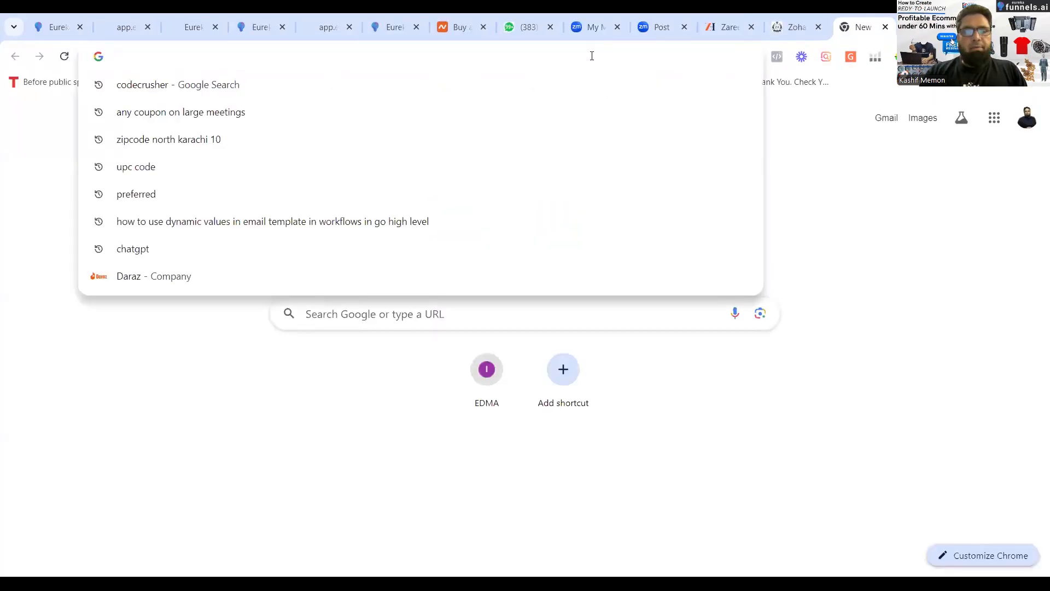
text(kam)
key(Return)
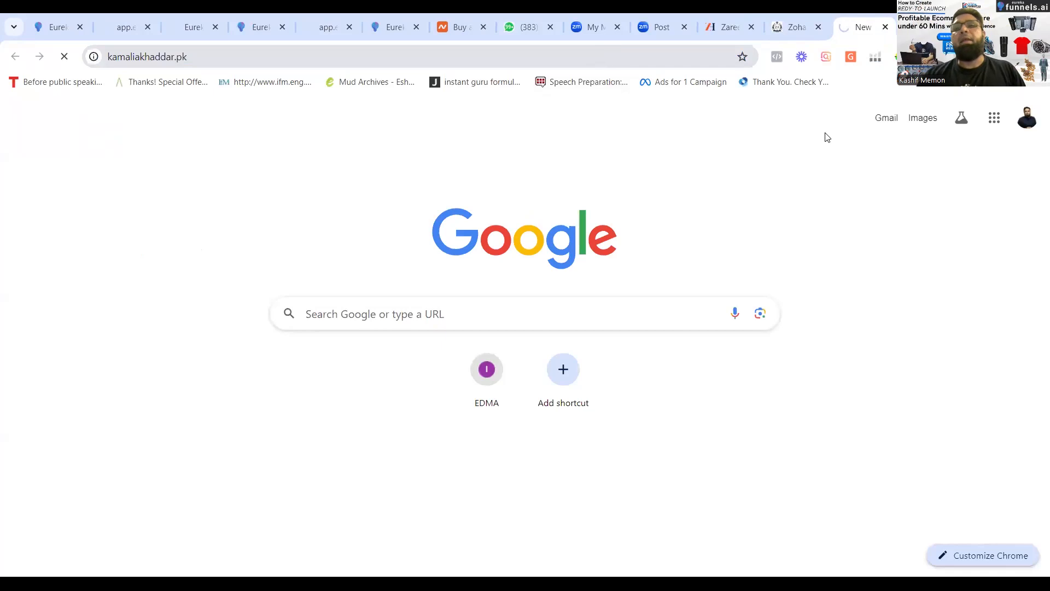
View the Zareen Homes home page and the Zohan Ateeq storefront with its banner and clothing images.
click(716, 31)
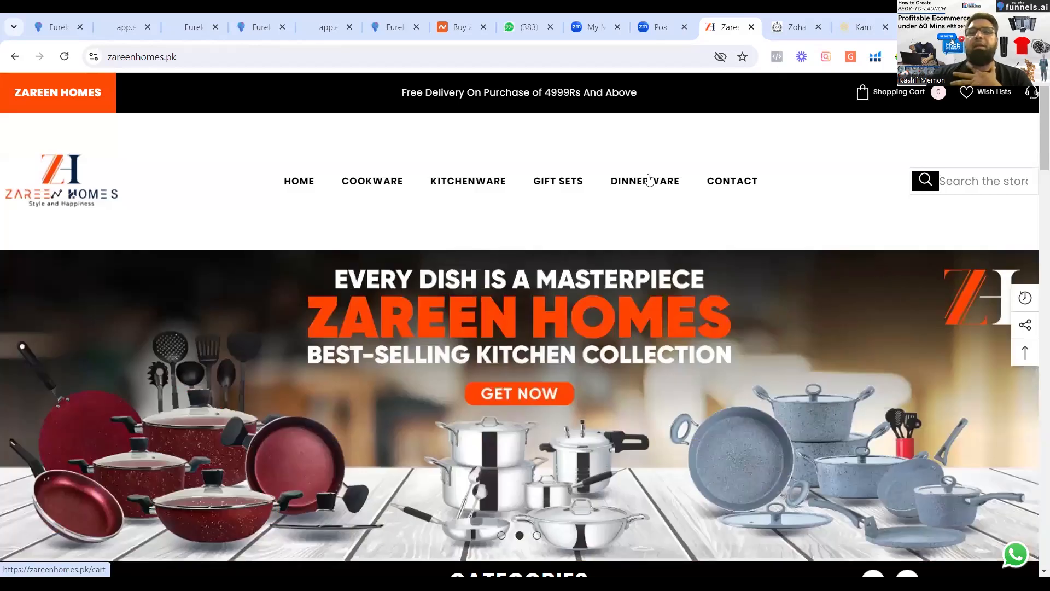
click(794, 27)
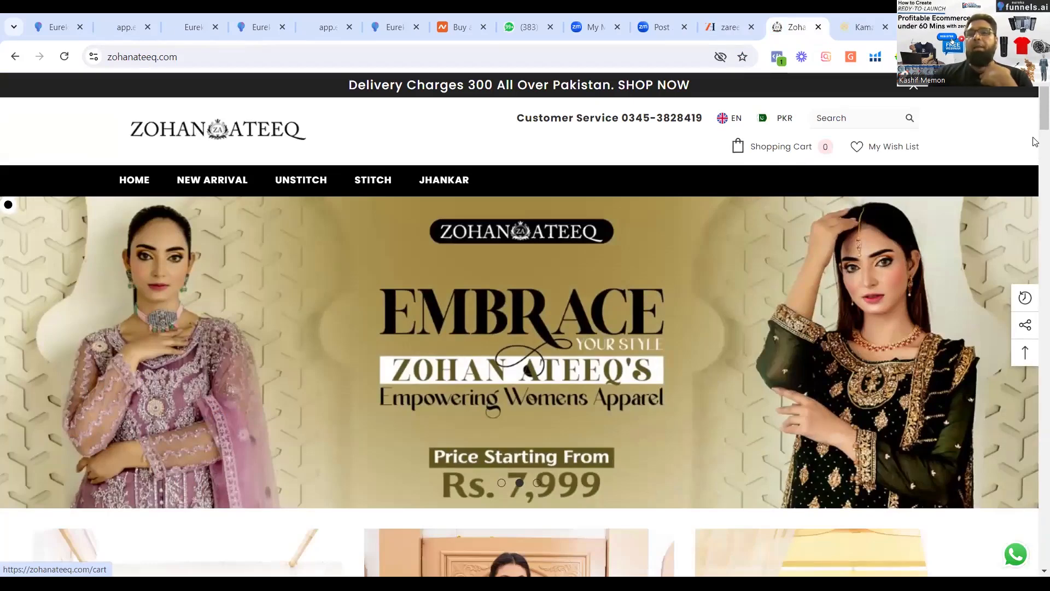
scroll(1034, 162, down, 8)
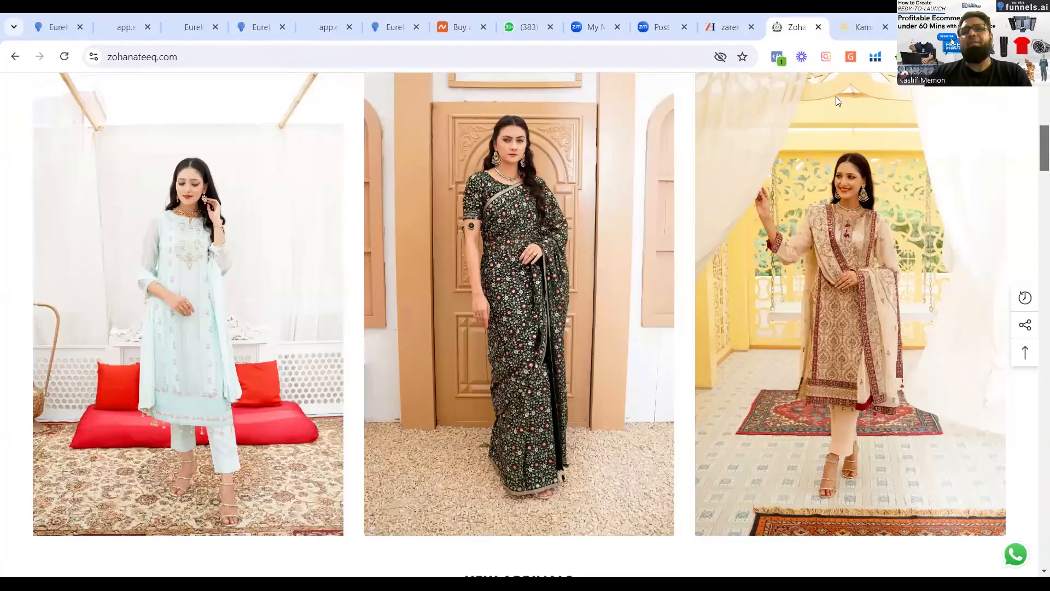
scroll(836, 99, up, 8)
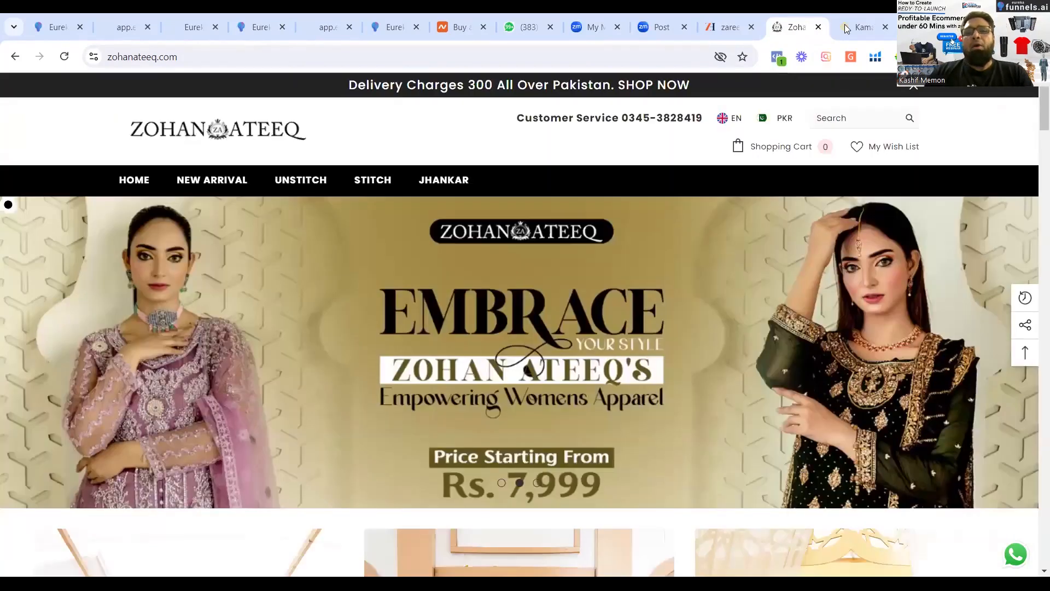
Compare the home pages of the Kamalia Khaddar, Zohan Ateeq and Zareen Homes stores.
click(845, 26)
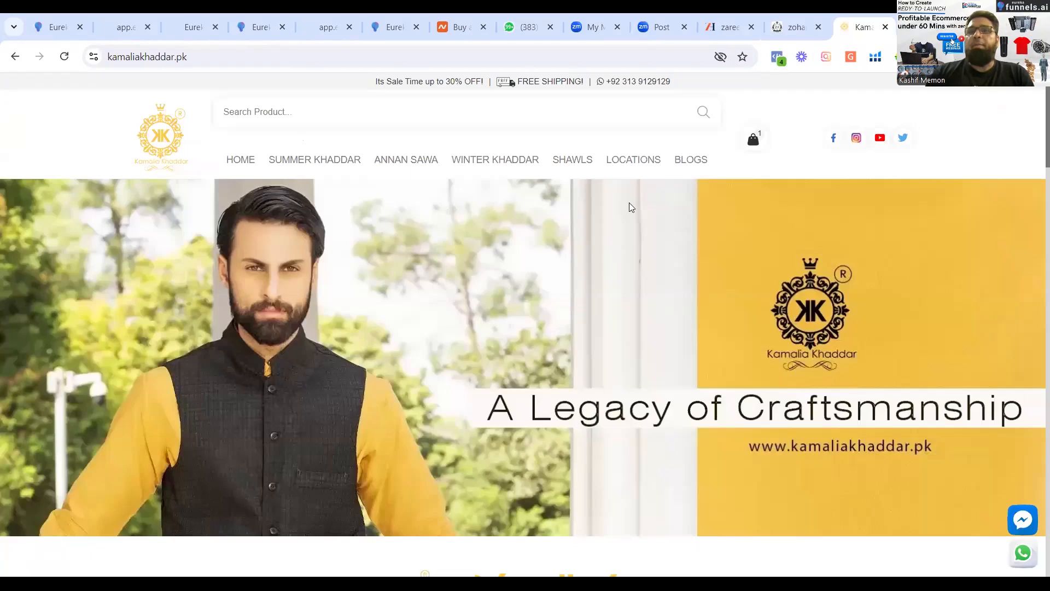
click(786, 28)
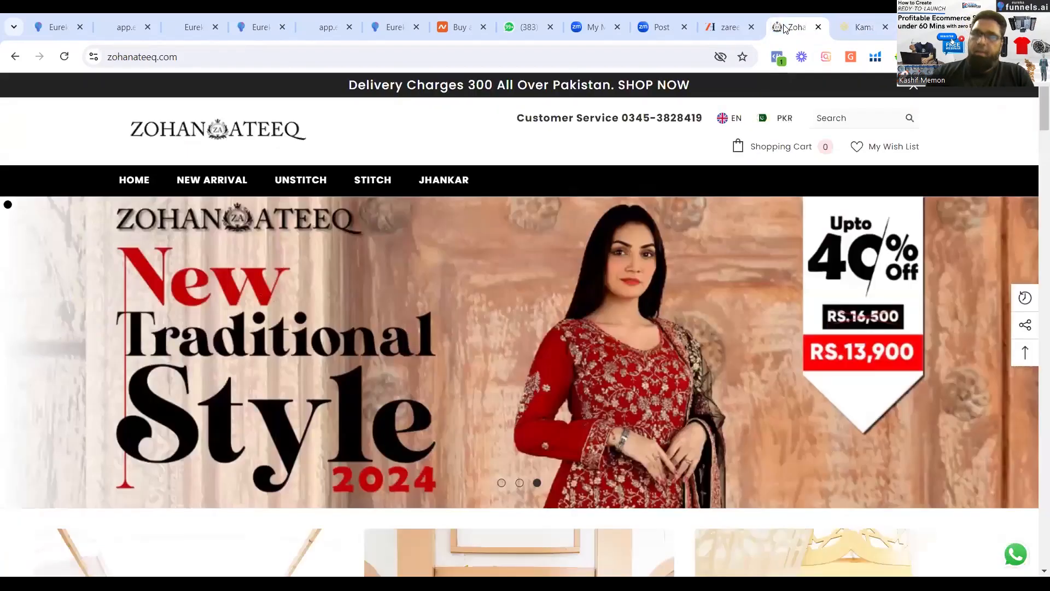
click(725, 32)
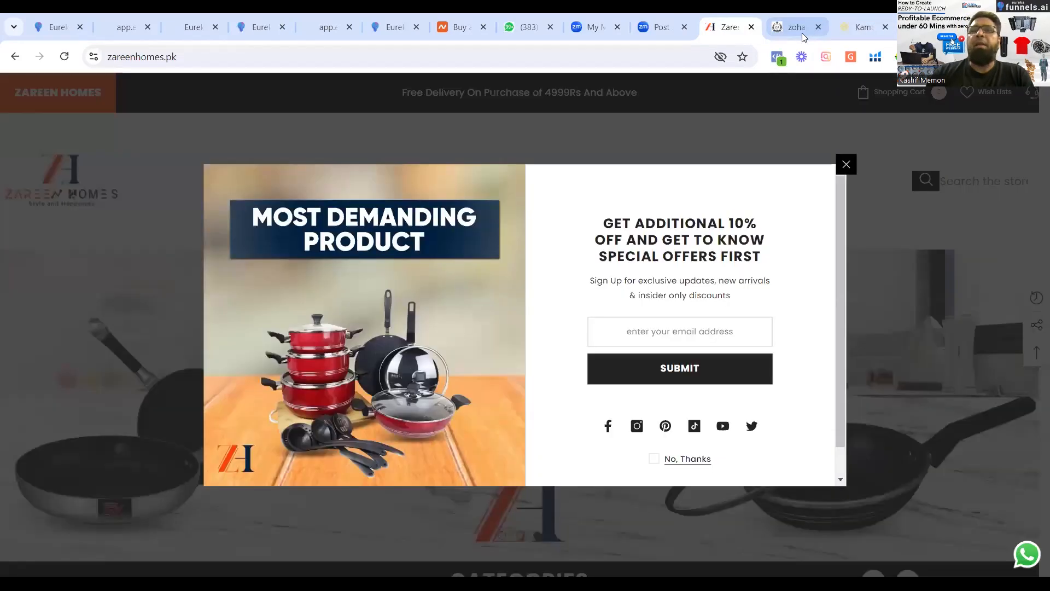
click(801, 33)
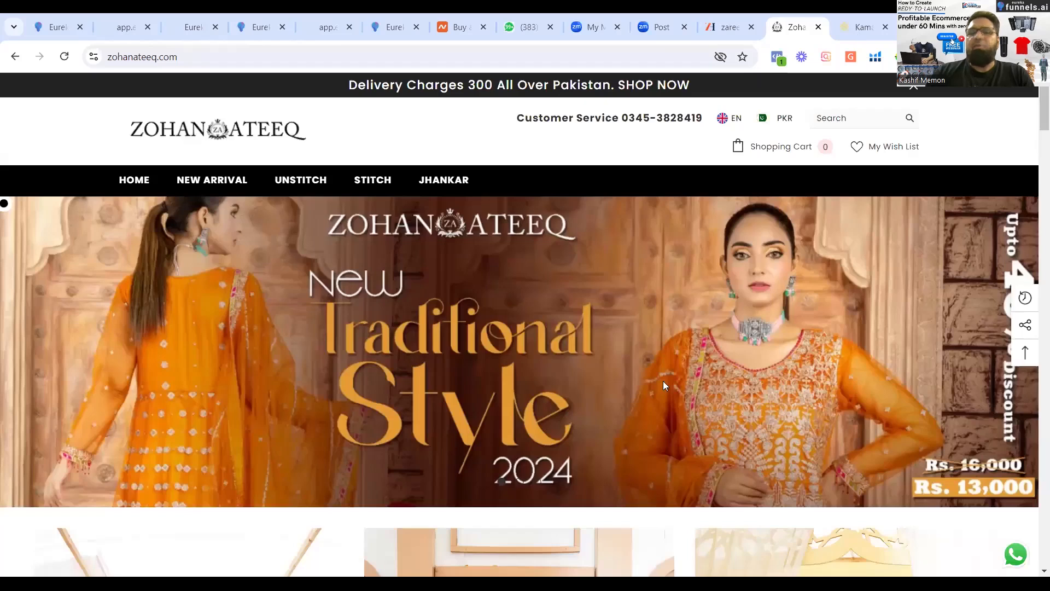
Examine the Kamalia Khaddar home page, including its shop-by-category and Khaddi Plus product sections.
key(ctrl+Tab)
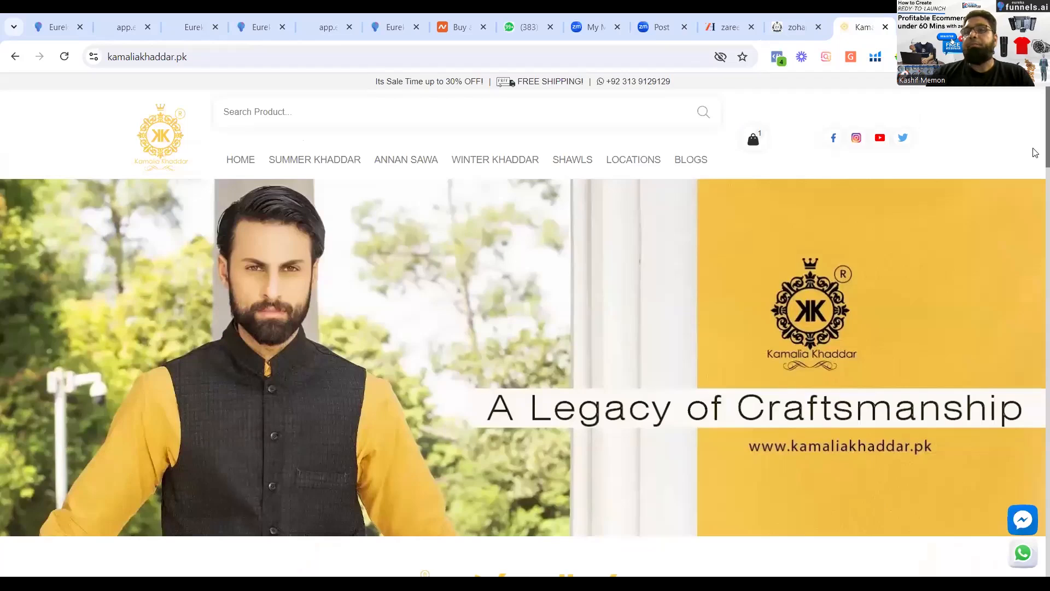
scroll(1033, 211, down, 2)
scroll(1034, 153, down, 8)
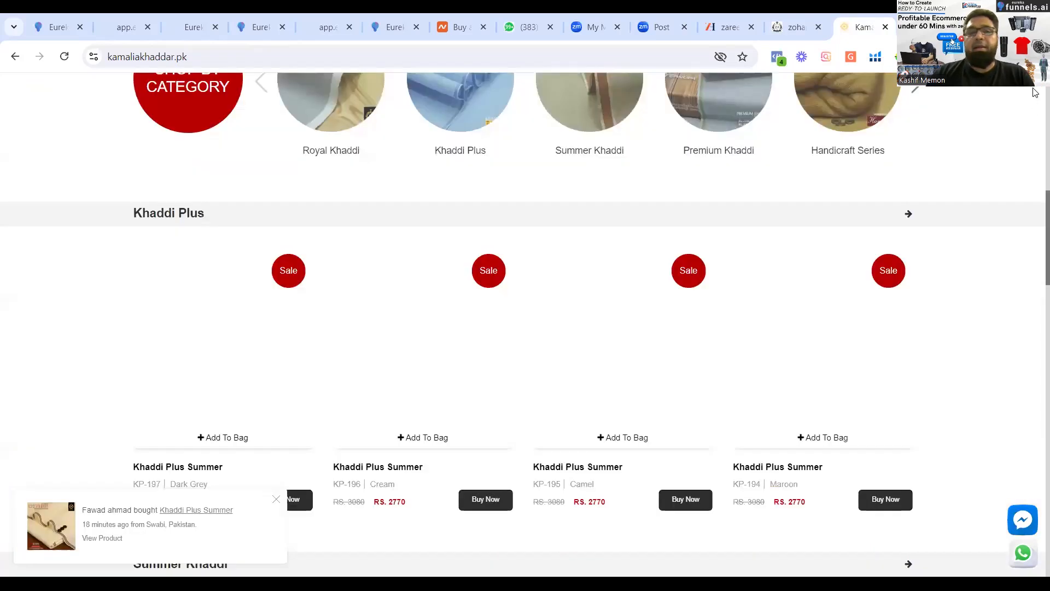
scroll(1035, 93, up, 10)
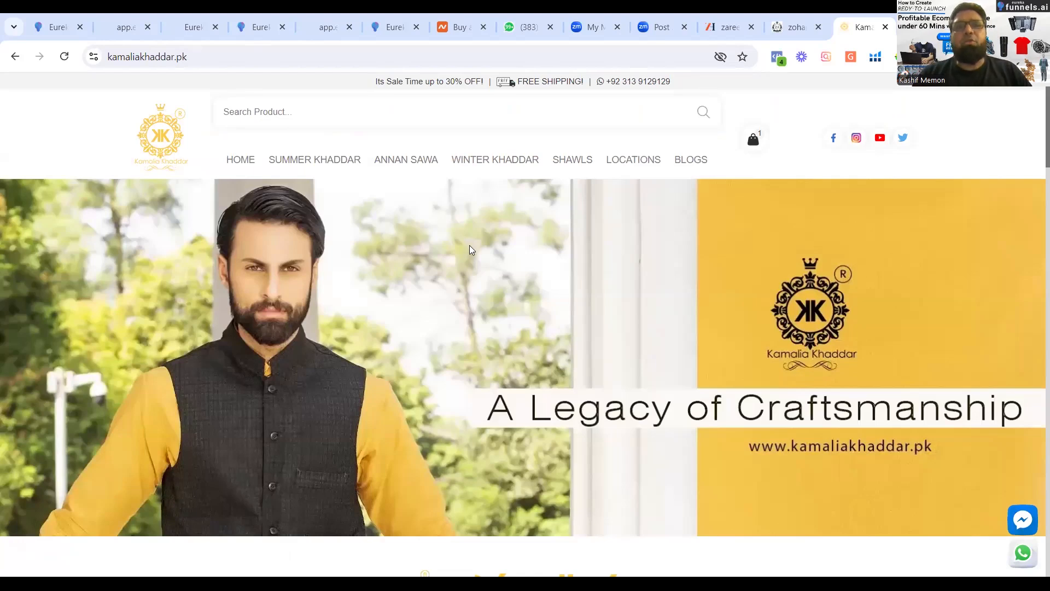
Revisit the smart mug landing page and the Zareen Homes store, dismissing the store's 10% off sign-up popup.
click(124, 32)
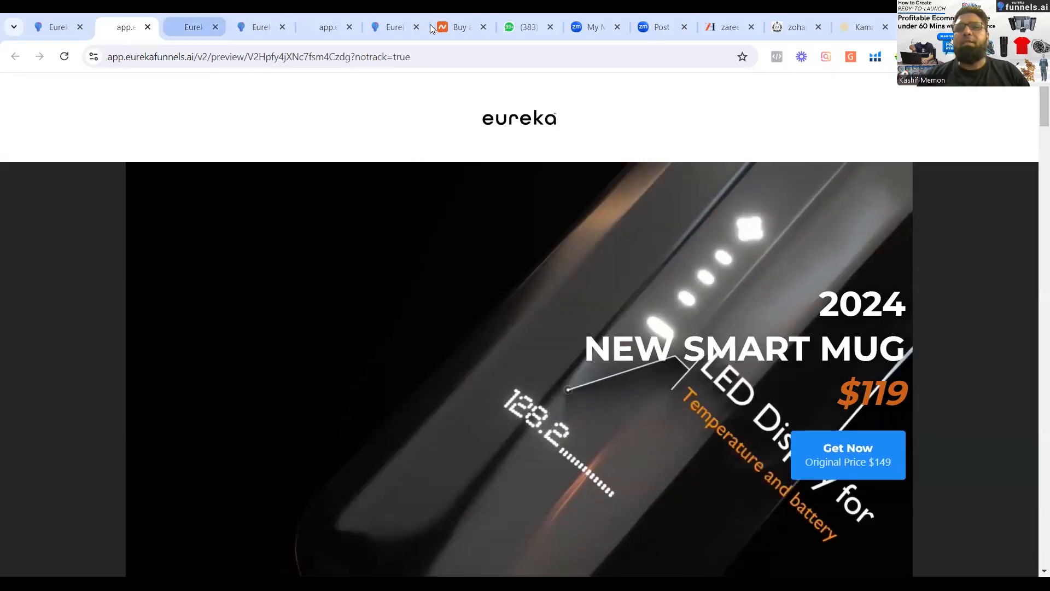
click(714, 23)
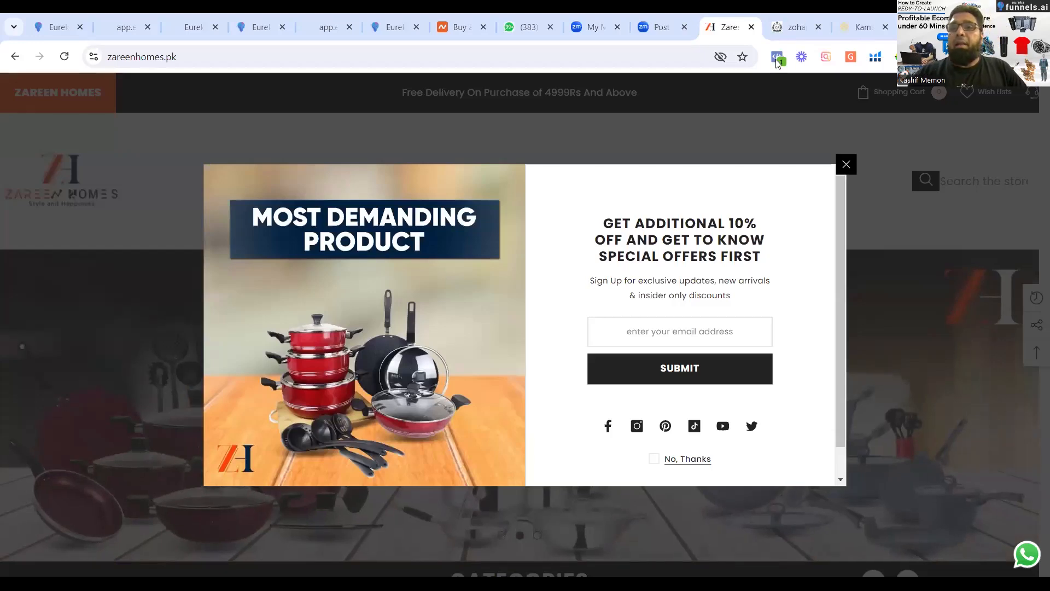
click(848, 169)
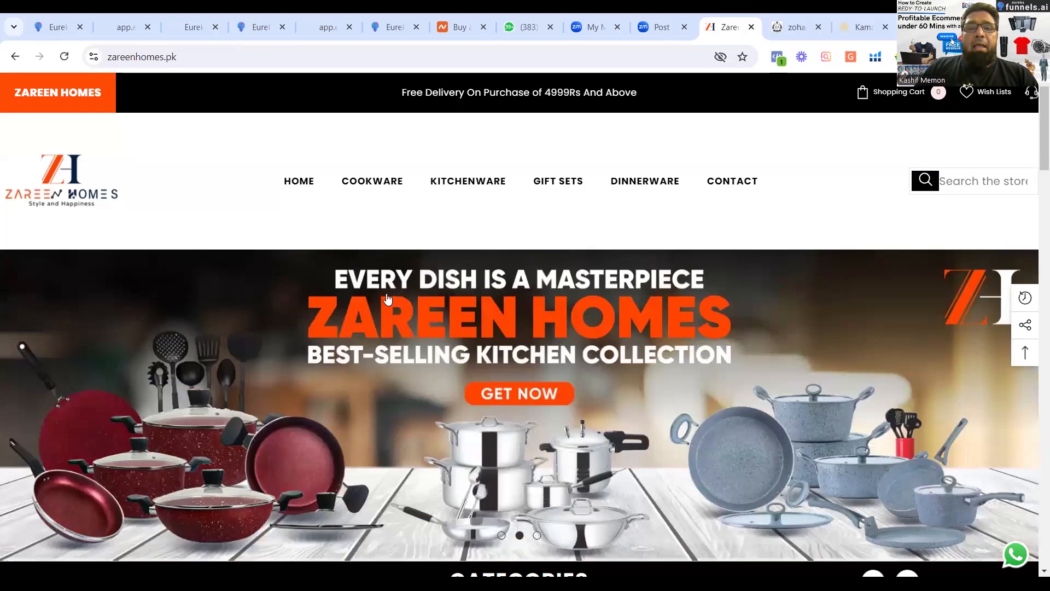
drag(288, 235, 290, 251)
click(290, 237)
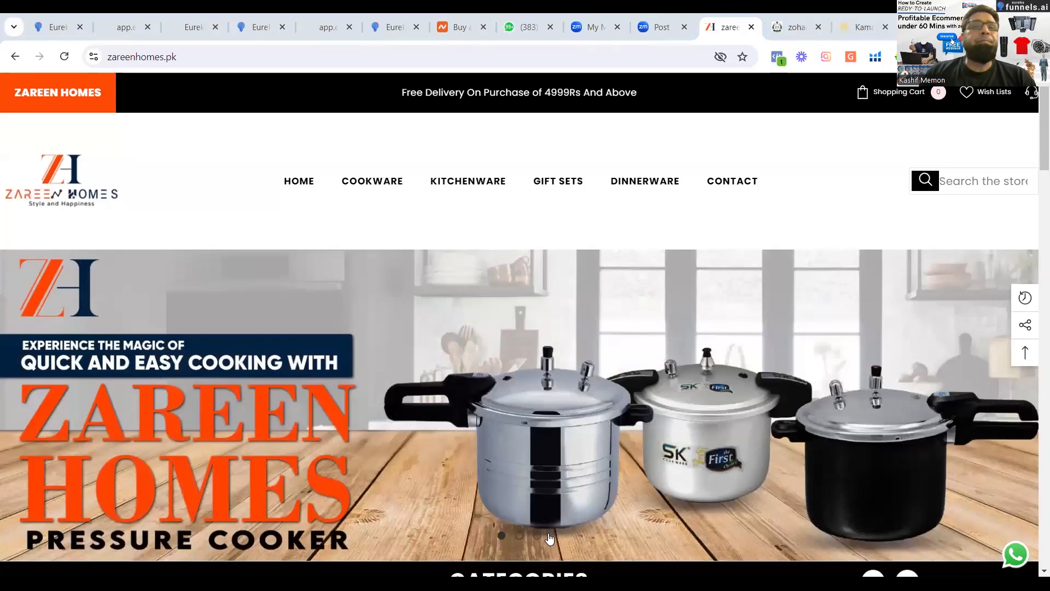
Open the Shop page of the Rimberio store preview and look through its Collections section.
click(332, 29)
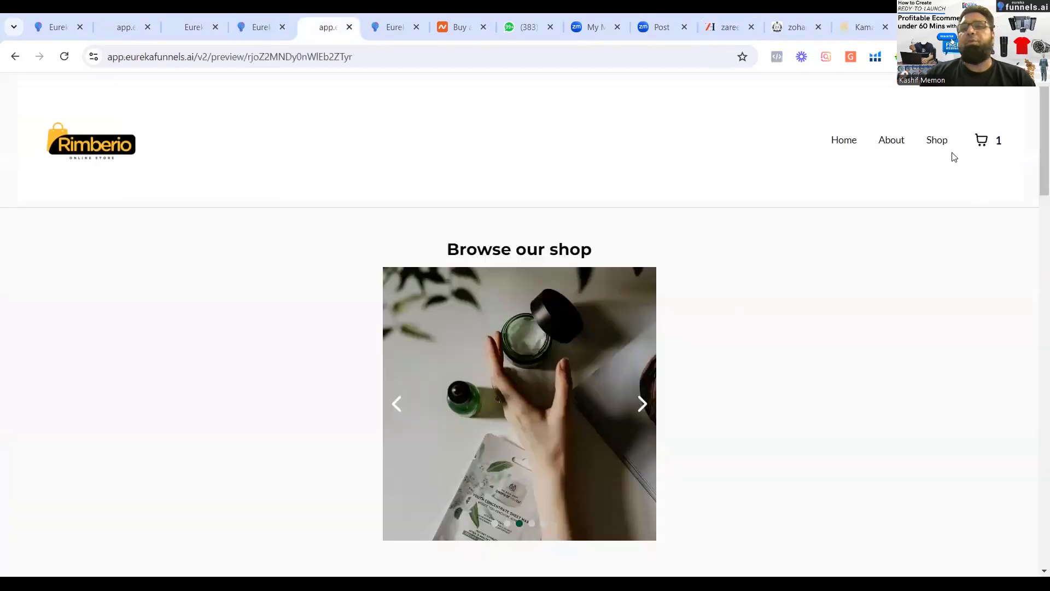
click(935, 144)
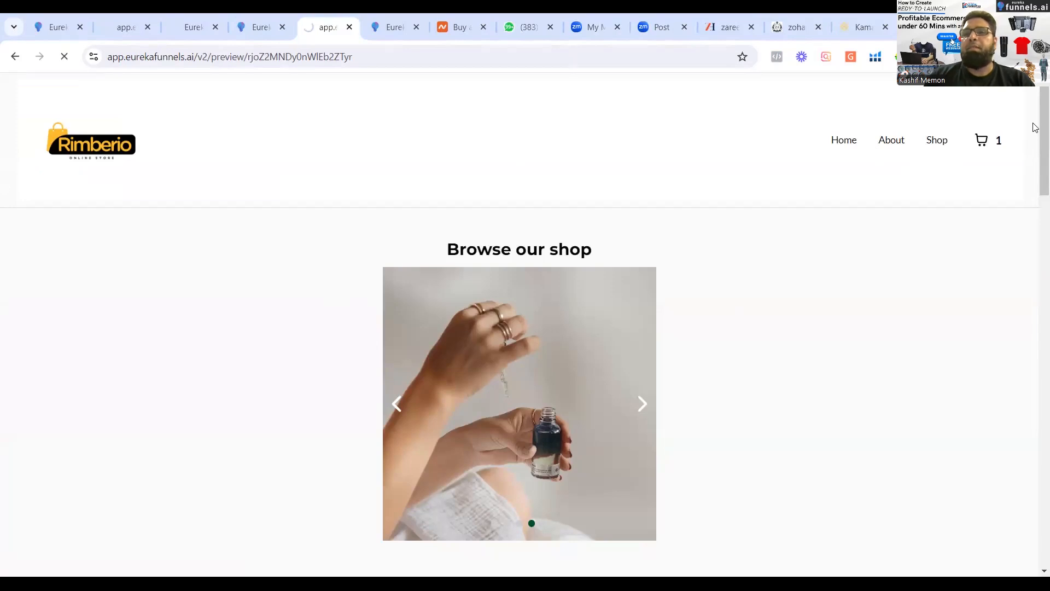
drag(1035, 131, 1035, 196)
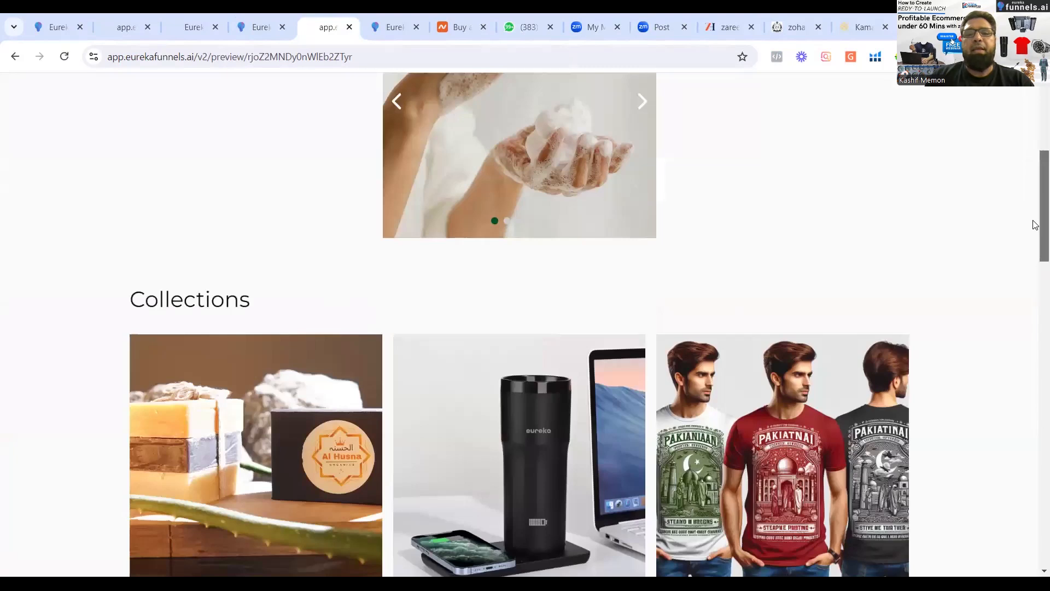
scroll(1036, 225, down, 5)
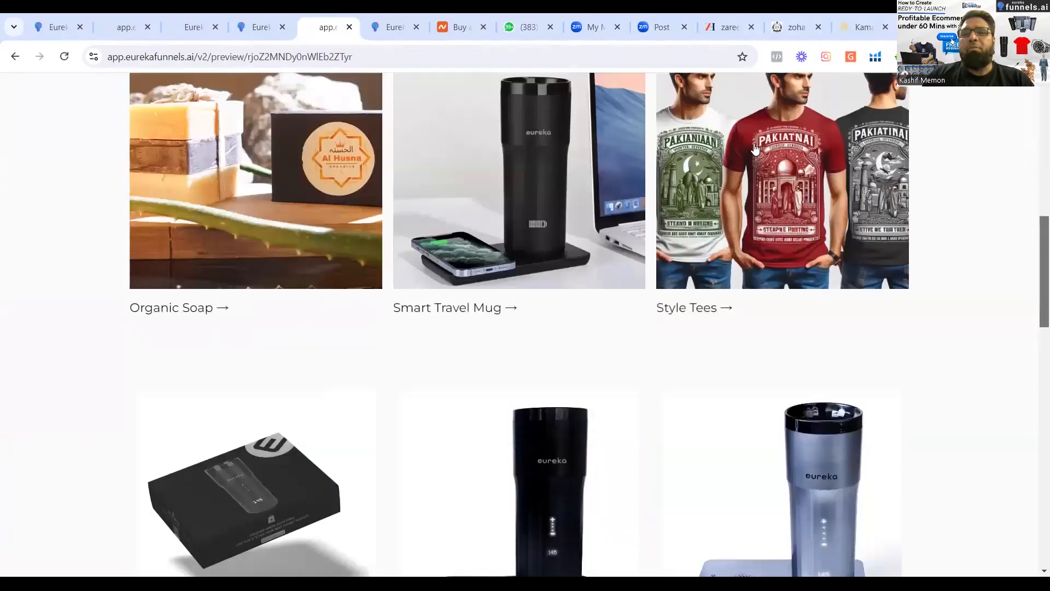
scroll(753, 144, up, 2)
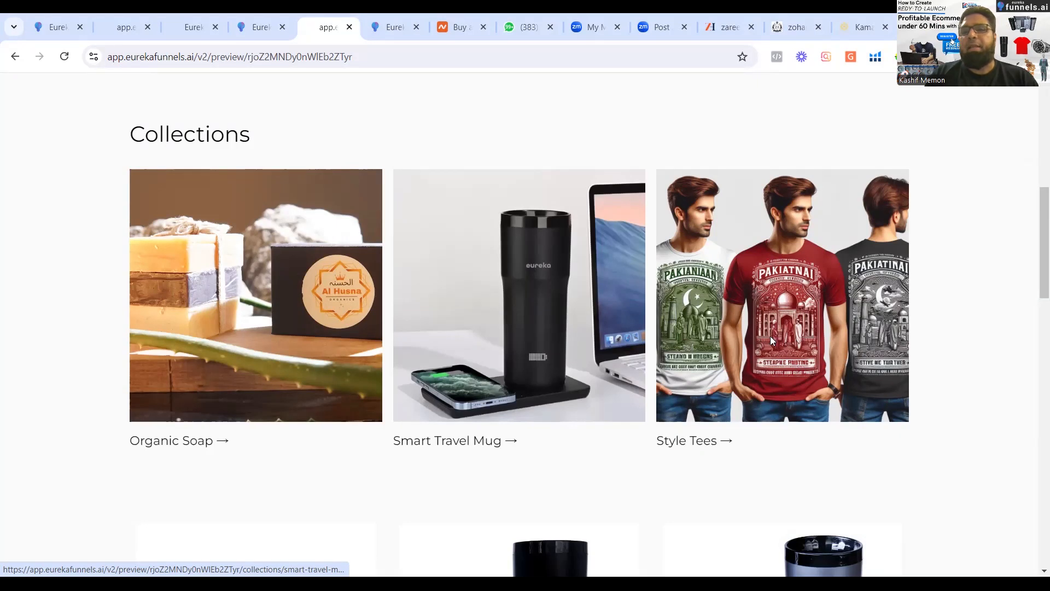
Open the Style Tees collection in the Rimberio store and browse its T-shirt products.
click(882, 311)
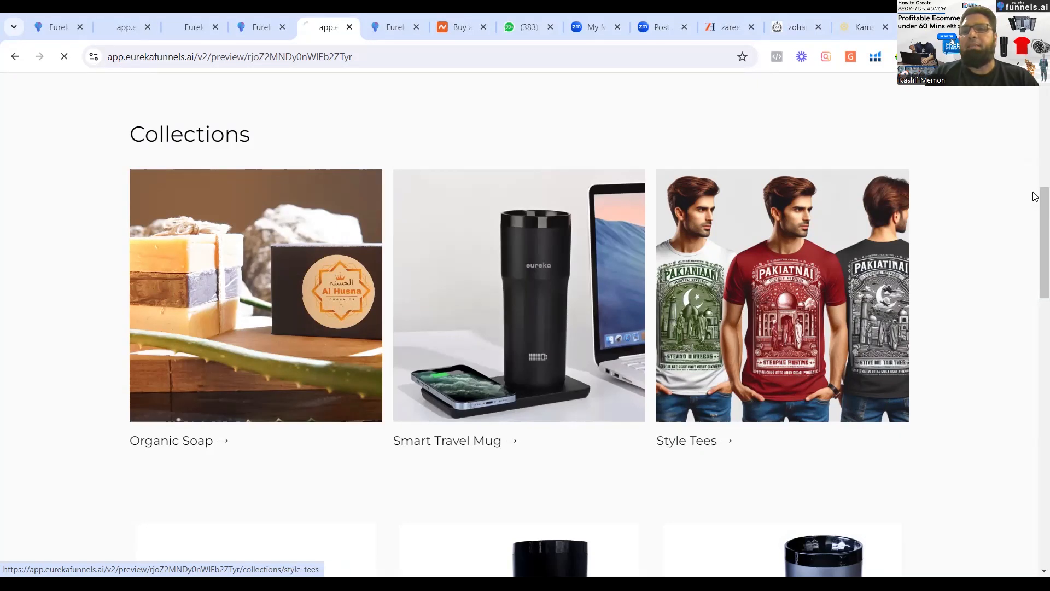
scroll(1034, 361, down, 10)
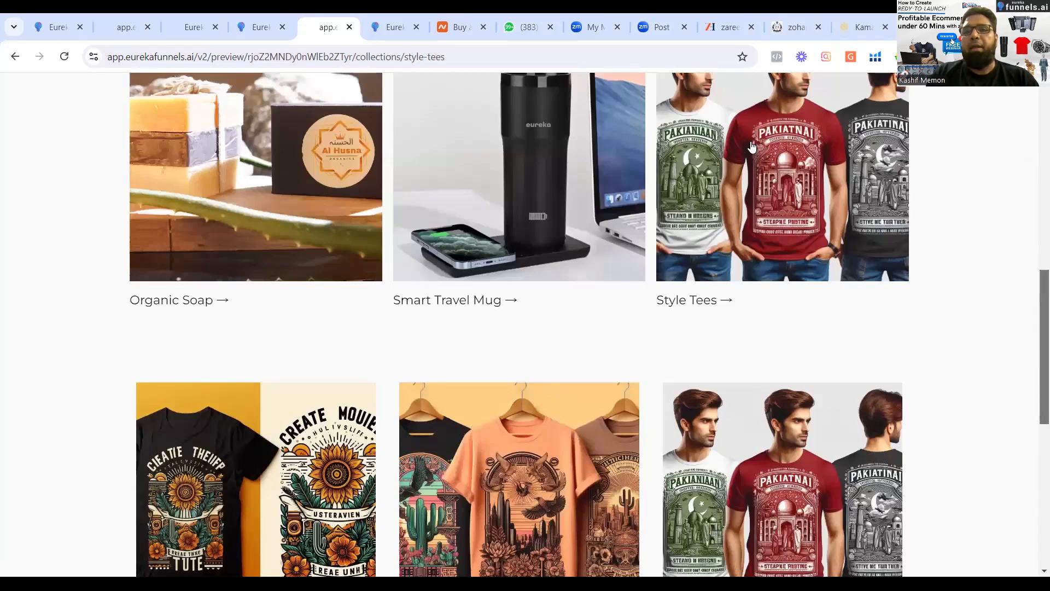
scroll(618, 134, down, 2)
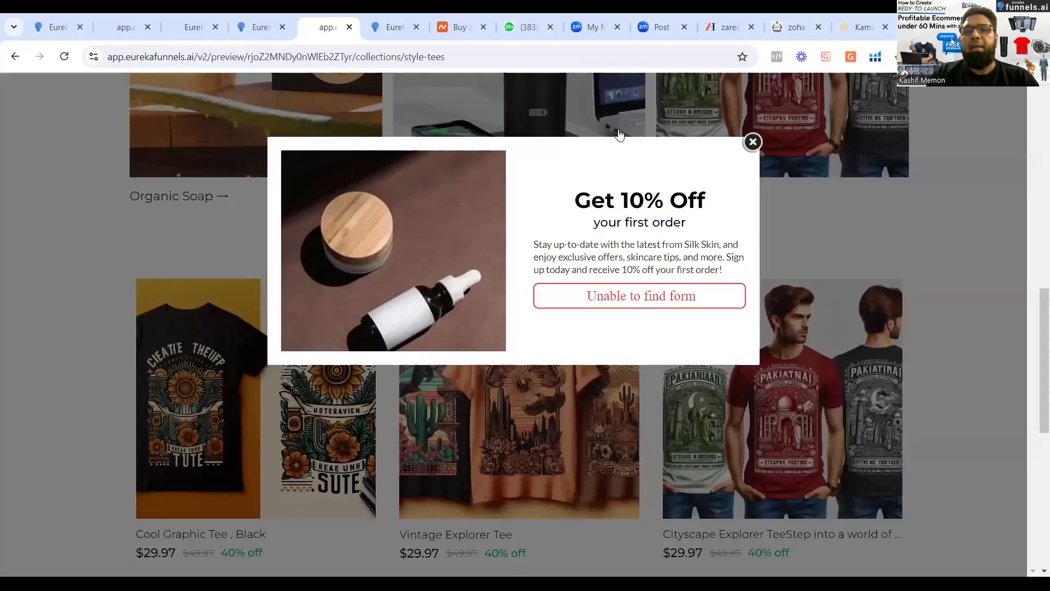
Open the Smart Travel Mug collection in the Rimberio store and browse its products and the rest of the page.
click(568, 94)
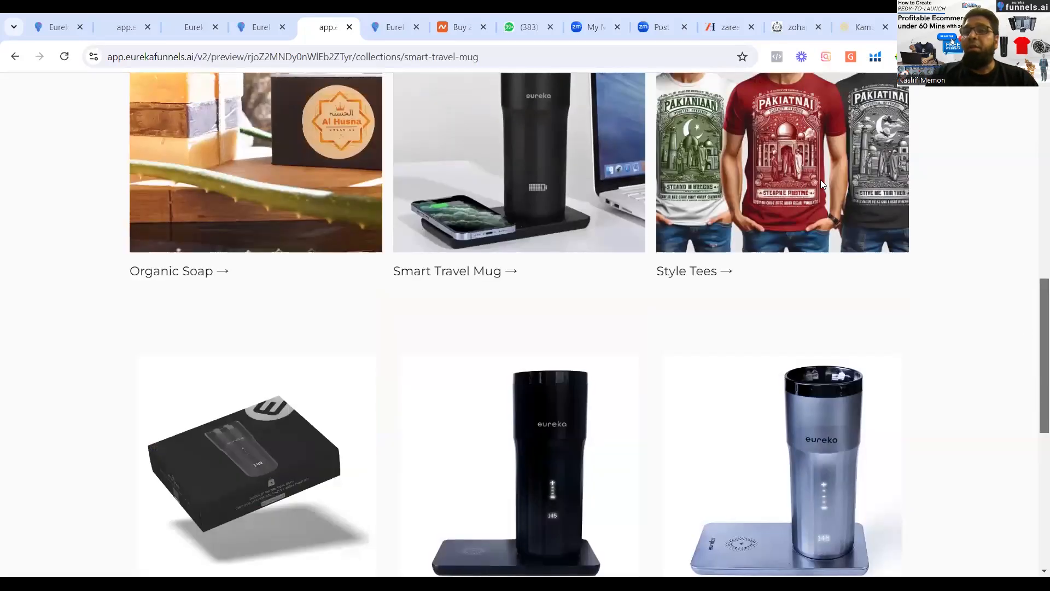
scroll(750, 142, up, 3)
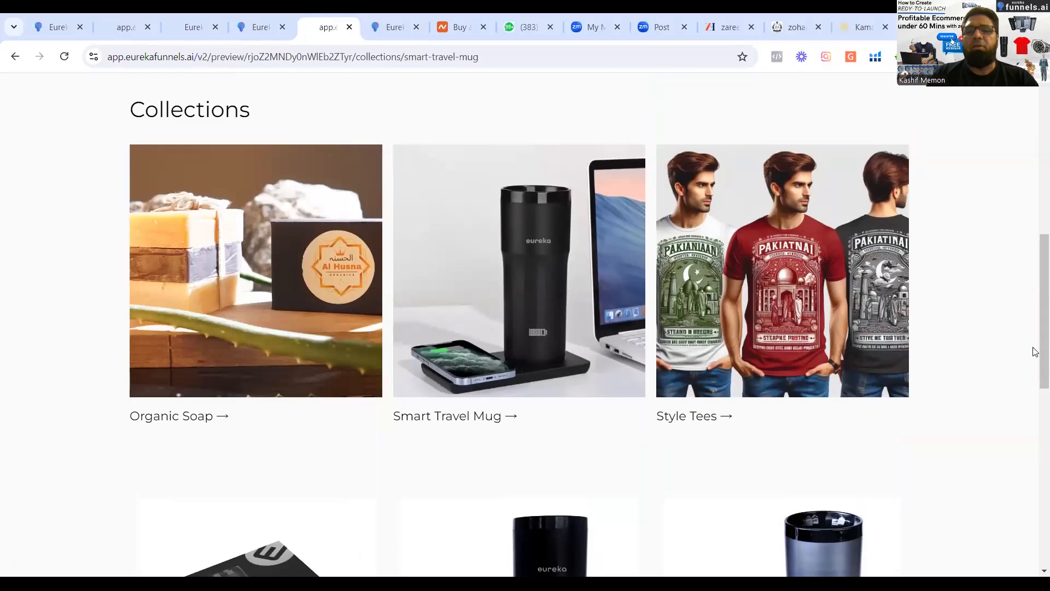
scroll(1034, 407, down, 4)
scroll(540, 106, up, 1)
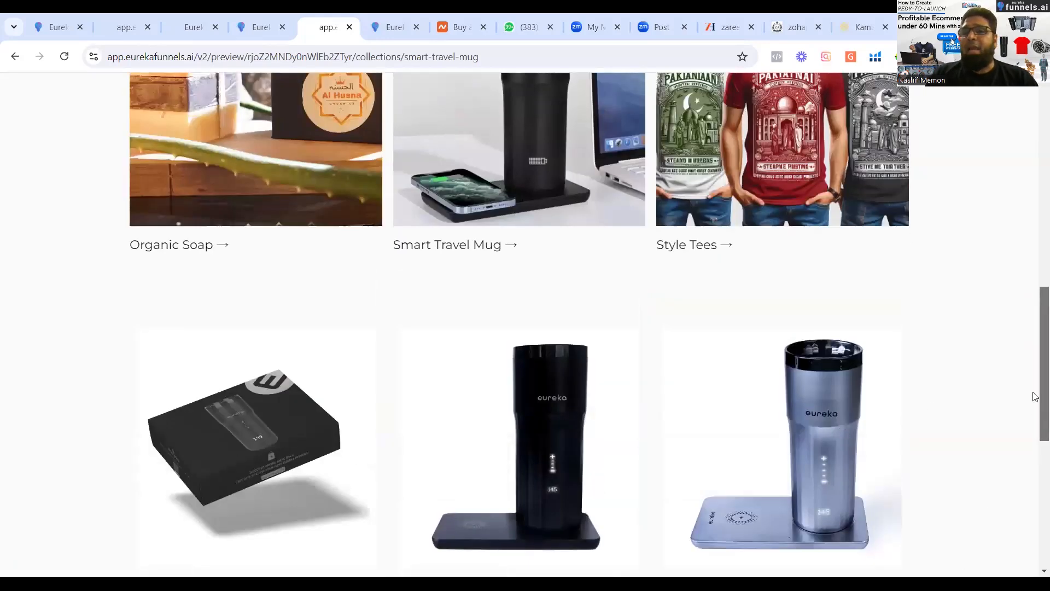
drag(1034, 404, 993, 131)
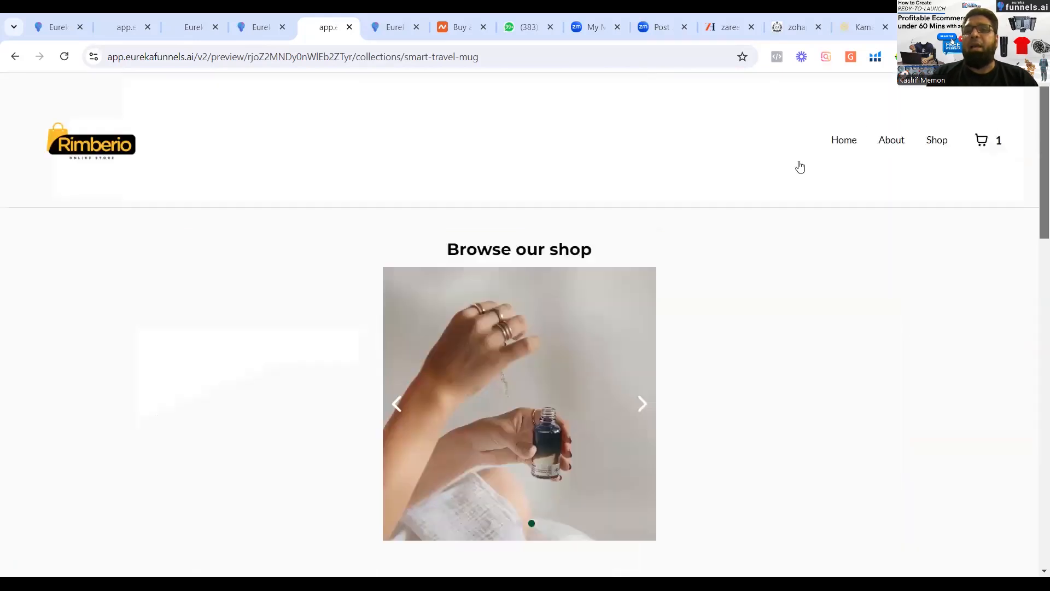
drag(1035, 335, 1035, 554)
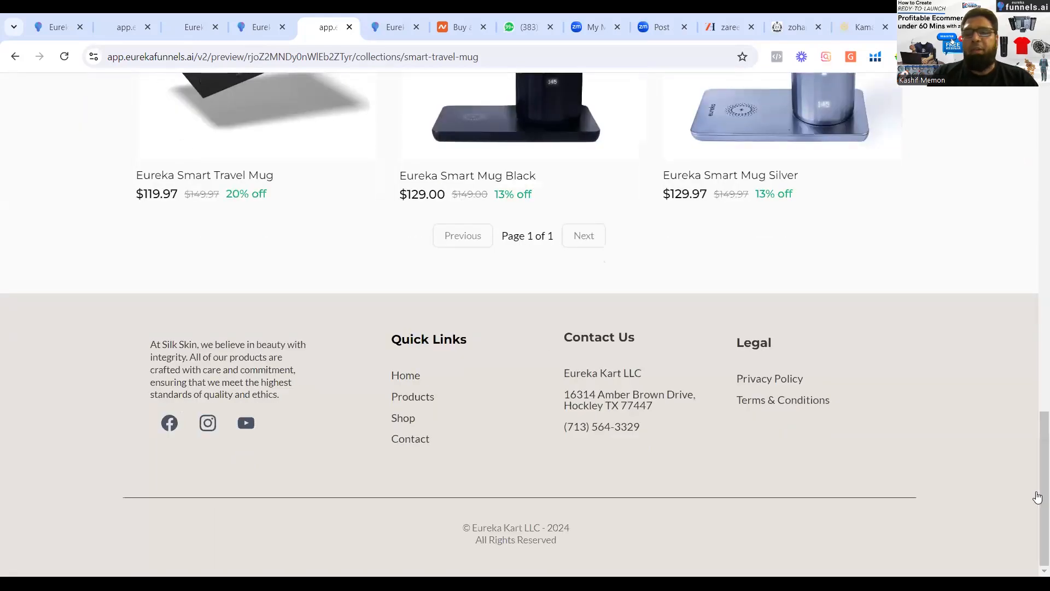
drag(1038, 490, 1036, 71)
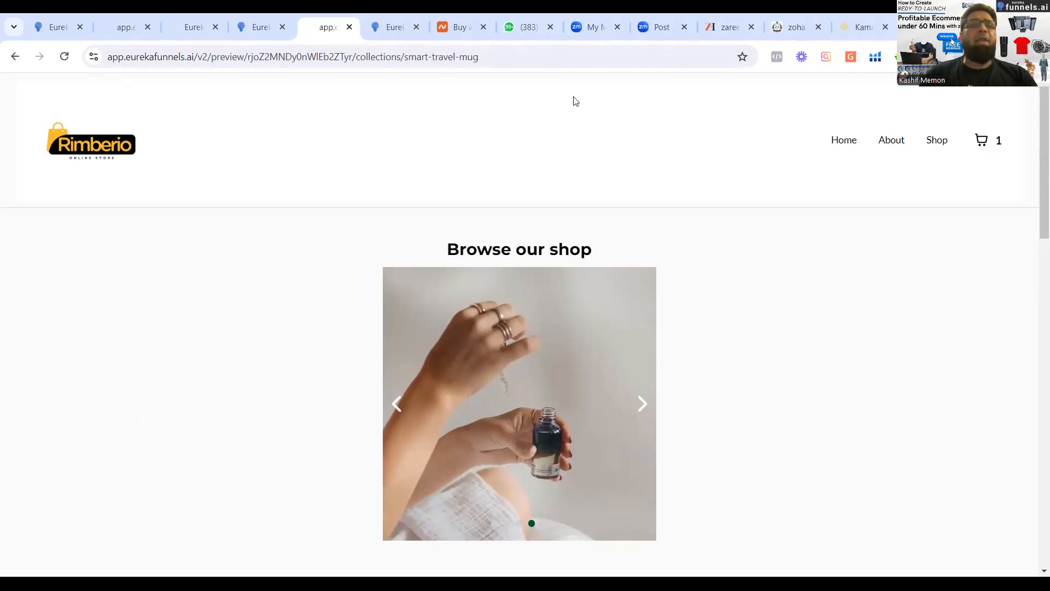
Return to the smart mug landing page and examine its hero, countdown offer, About Us and Core Values sections.
click(255, 29)
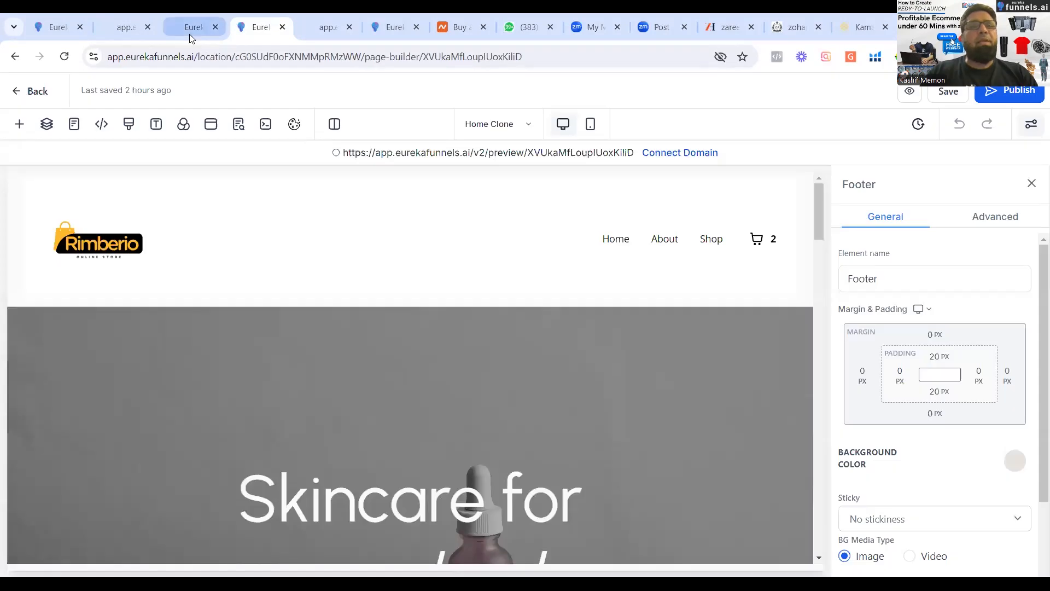
click(190, 34)
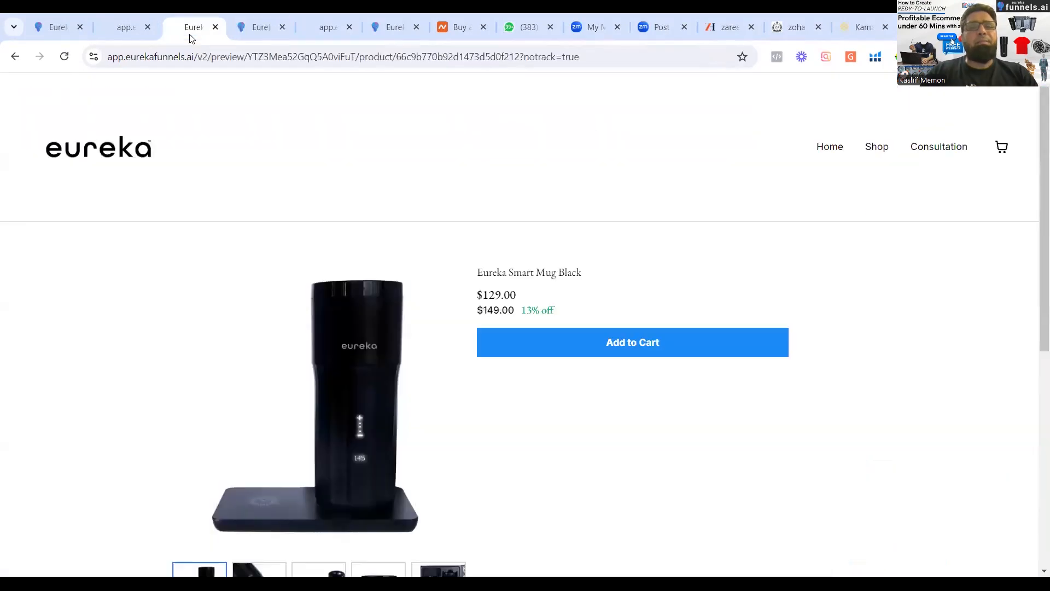
click(128, 29)
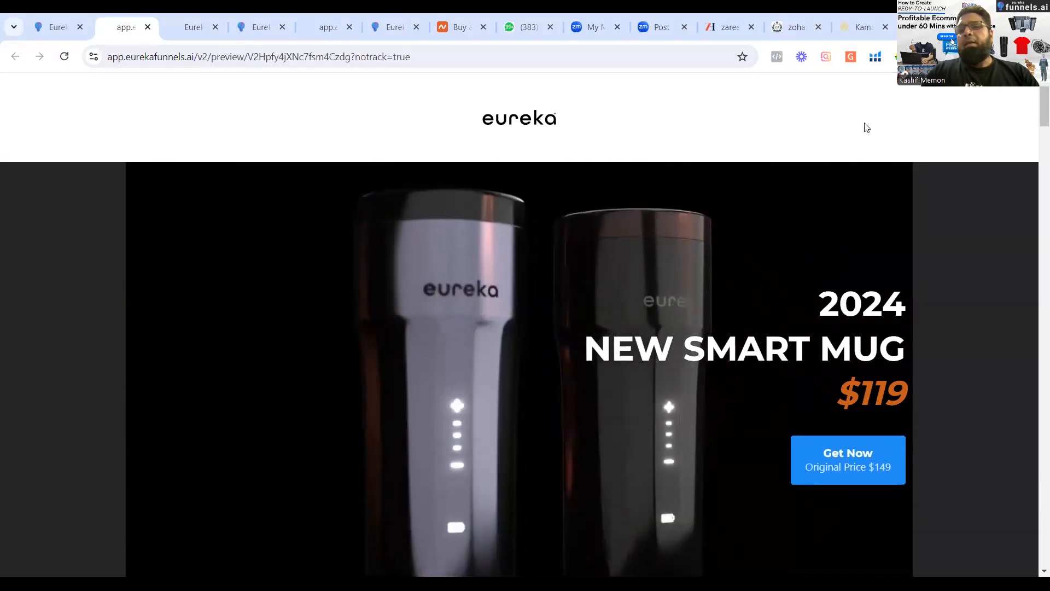
drag(1034, 114, 1036, 332)
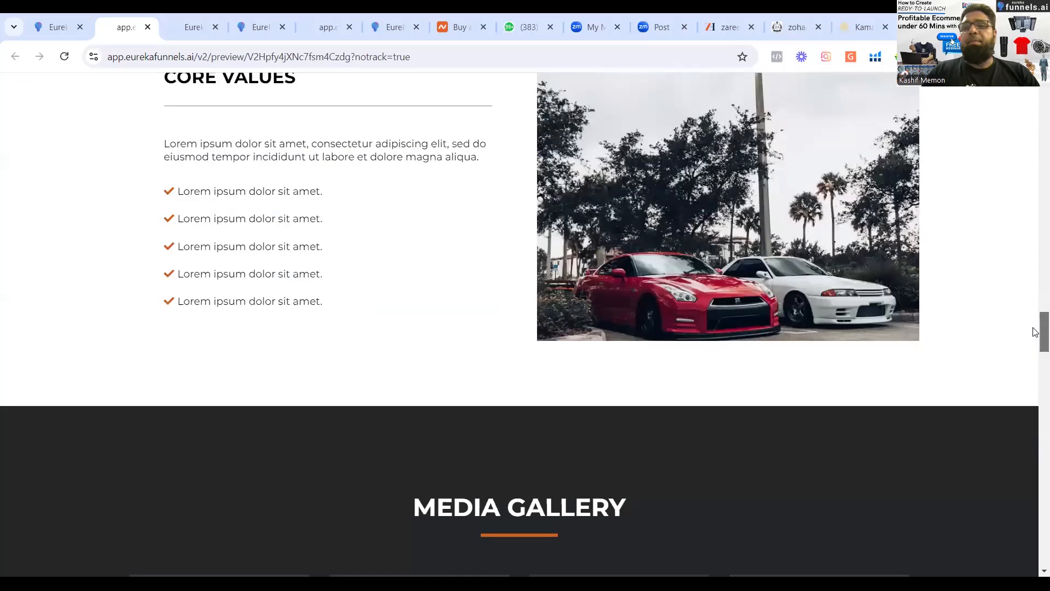
scroll(1034, 331, up, 10)
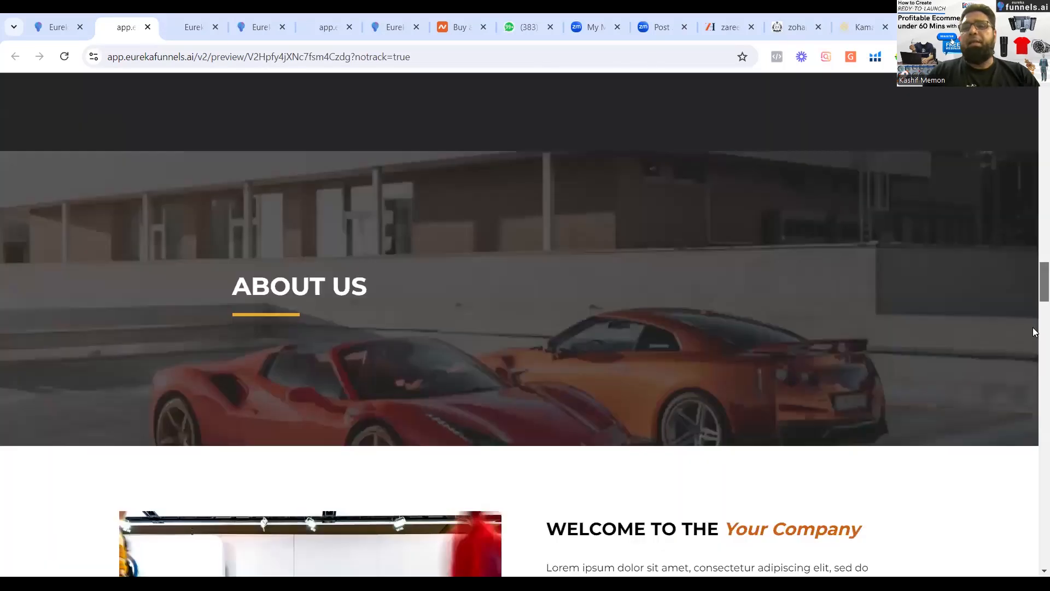
scroll(1032, 219, up, 15)
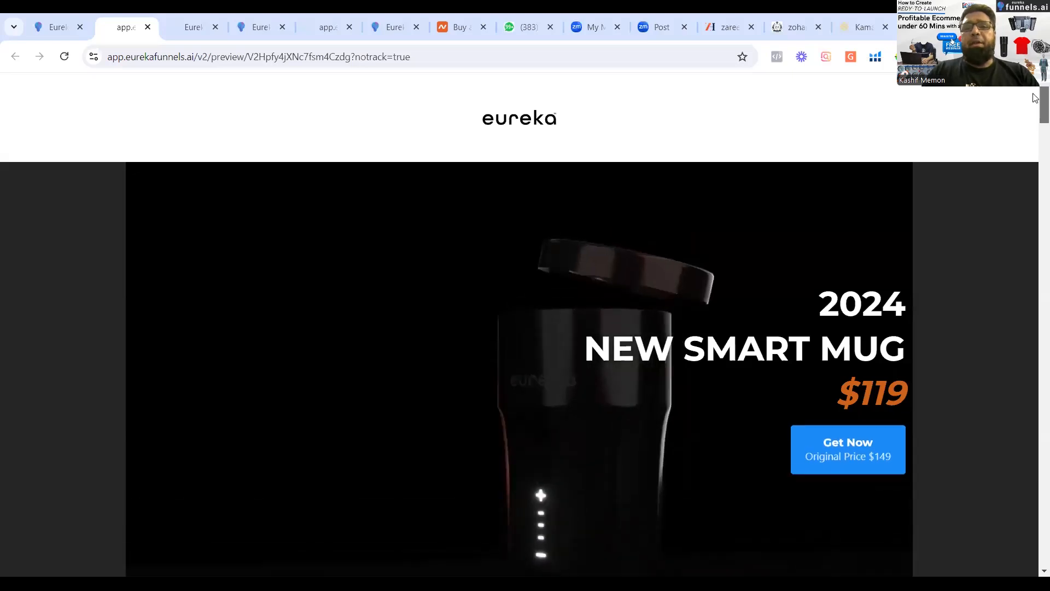
scroll(1033, 145, down, 10)
drag(1034, 144, 1034, 125)
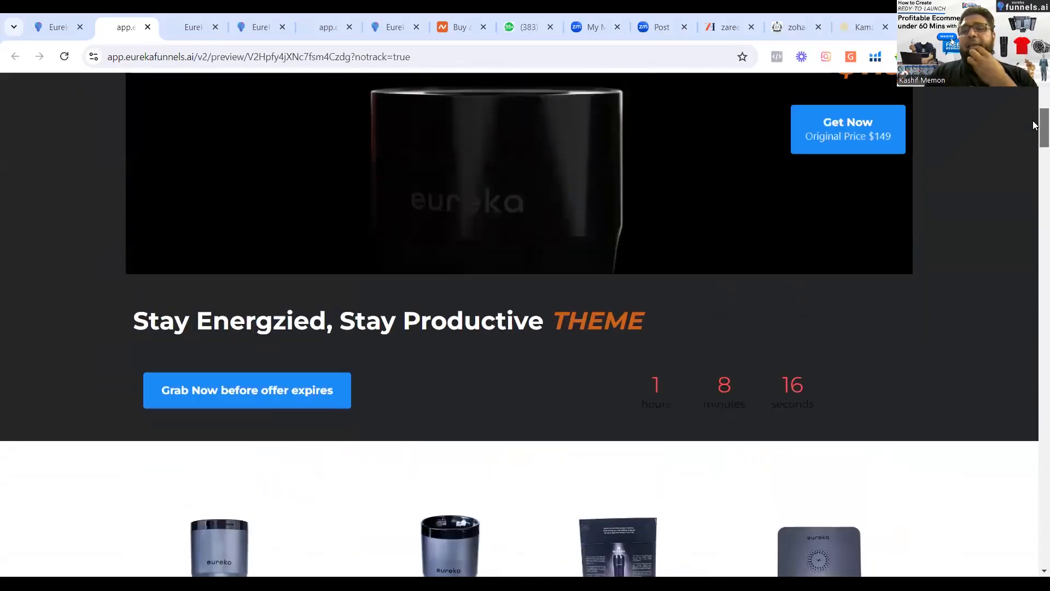
scroll(1034, 96, up, 5)
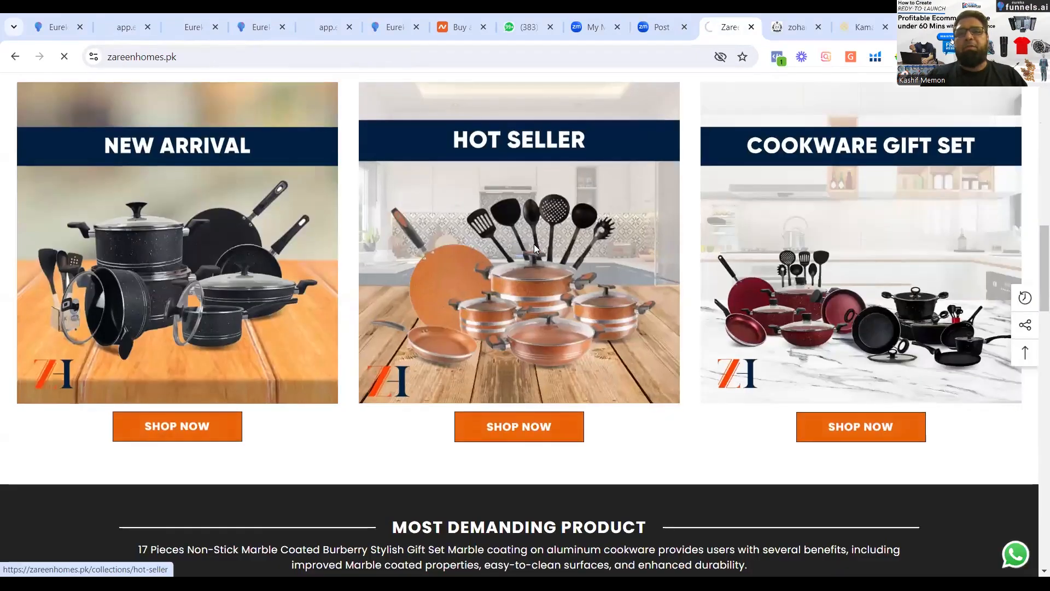
Add the 17 Pc Non Stick Marble Coated Elite Gift Pack Set from Zareen Homes' Hot Seller collection to the cart.
click(534, 246)
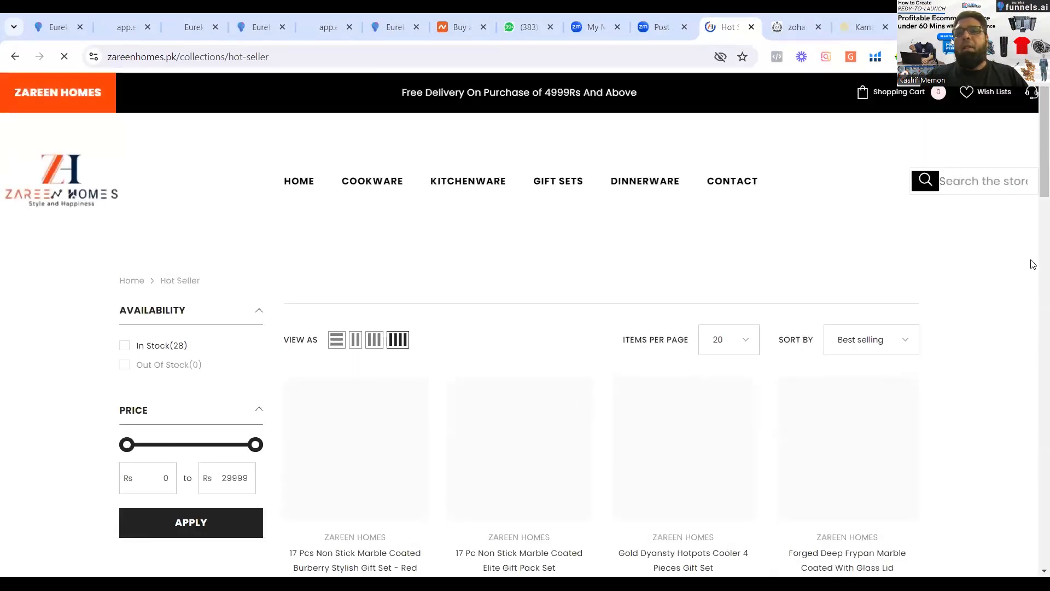
scroll(446, 288, down, 5)
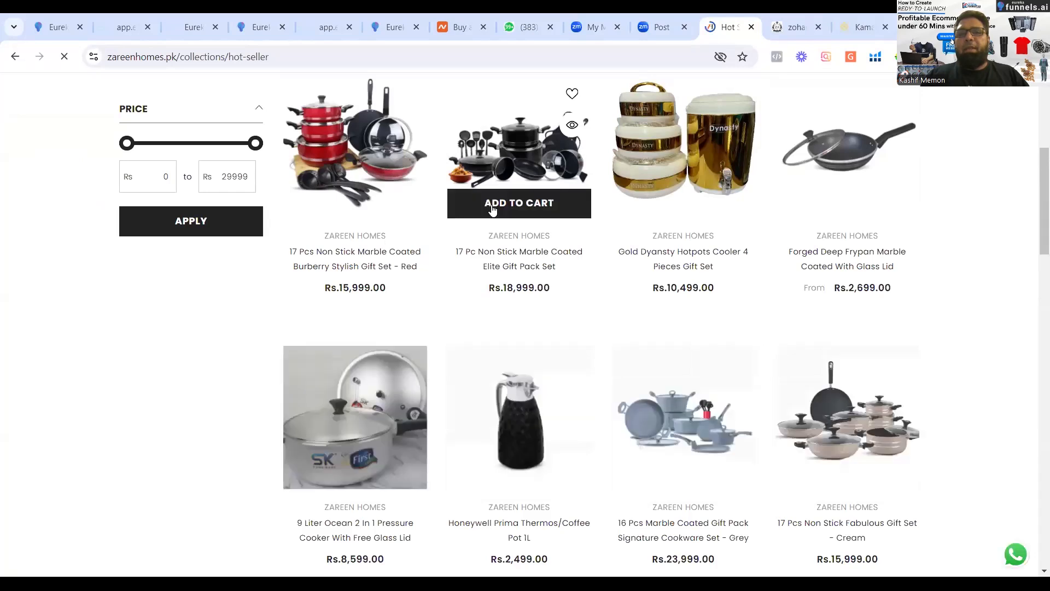
click(492, 209)
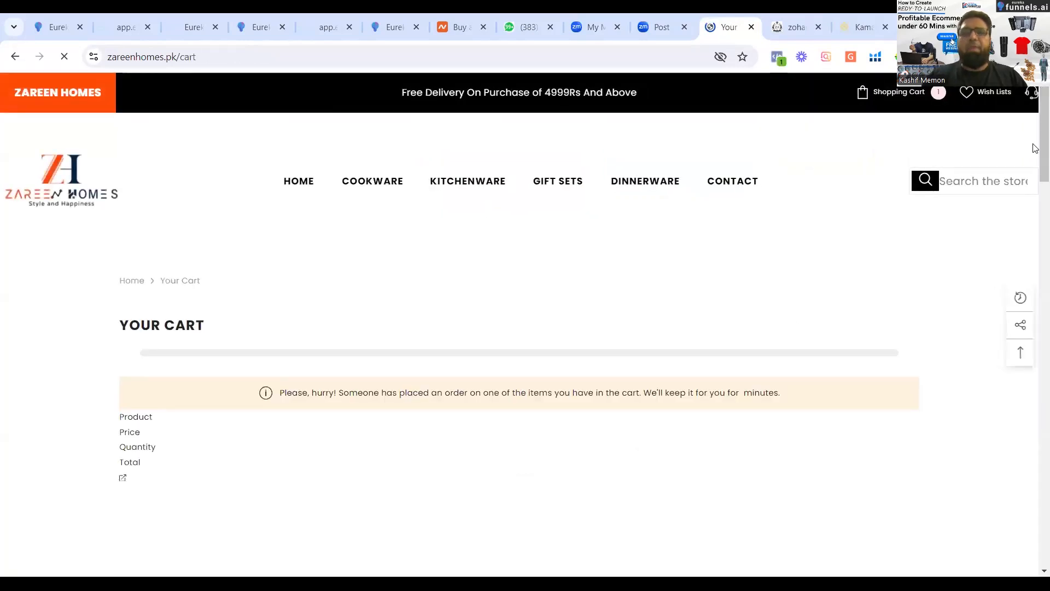
scroll(1035, 192, down, 5)
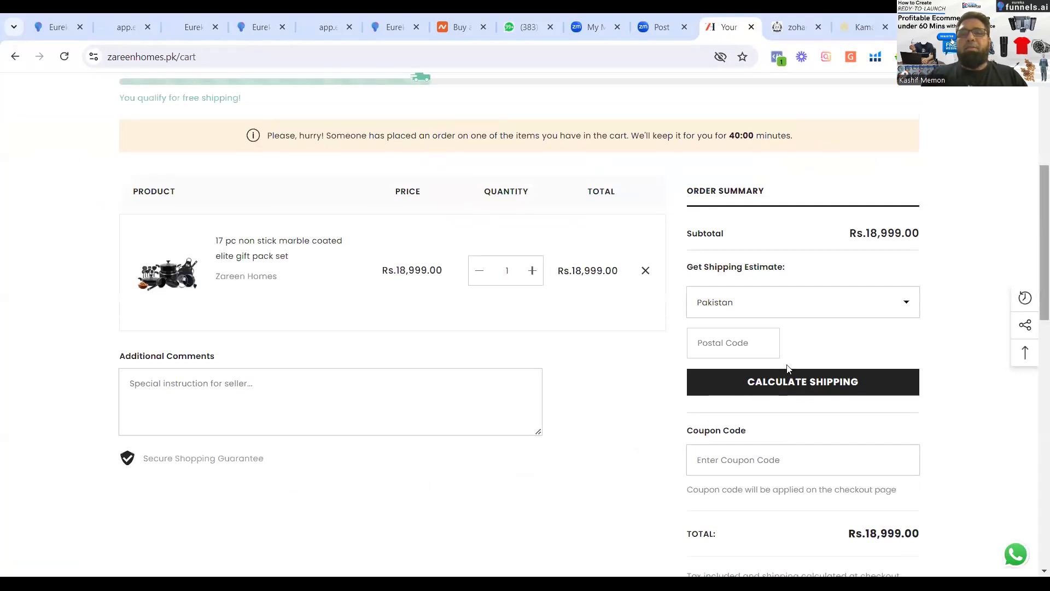
Set the cart's shipping estimate country to Pakistan and calculate shipping without a postal code.
click(787, 391)
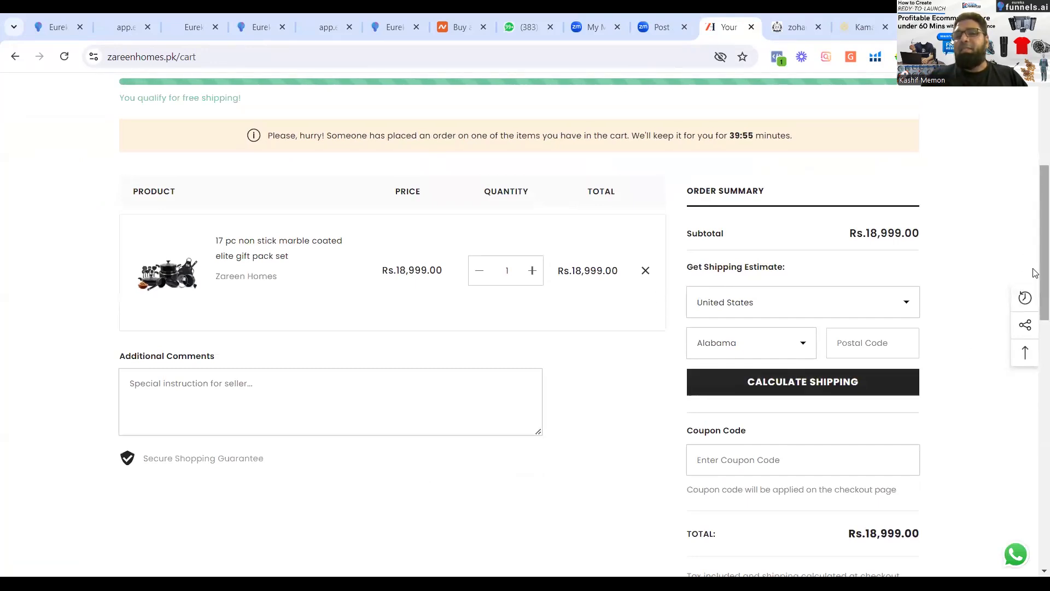
click(775, 302)
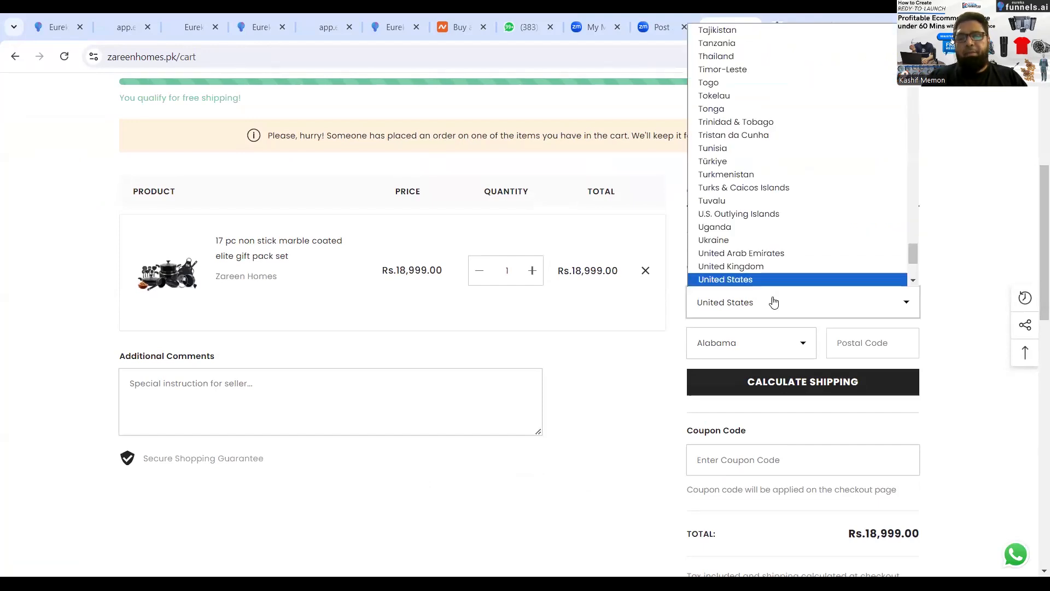
key(p)
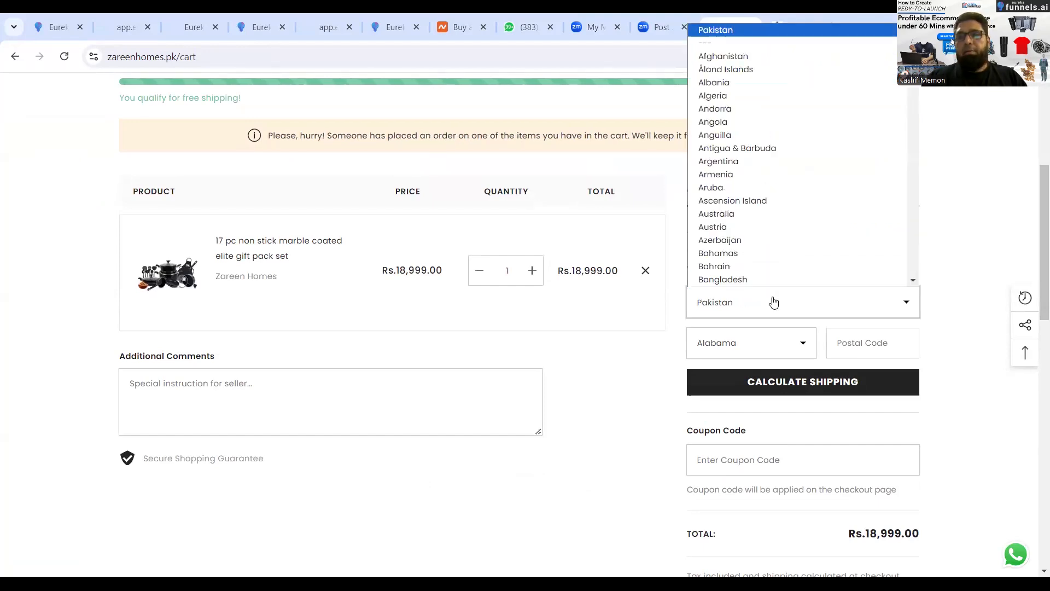
key(Return)
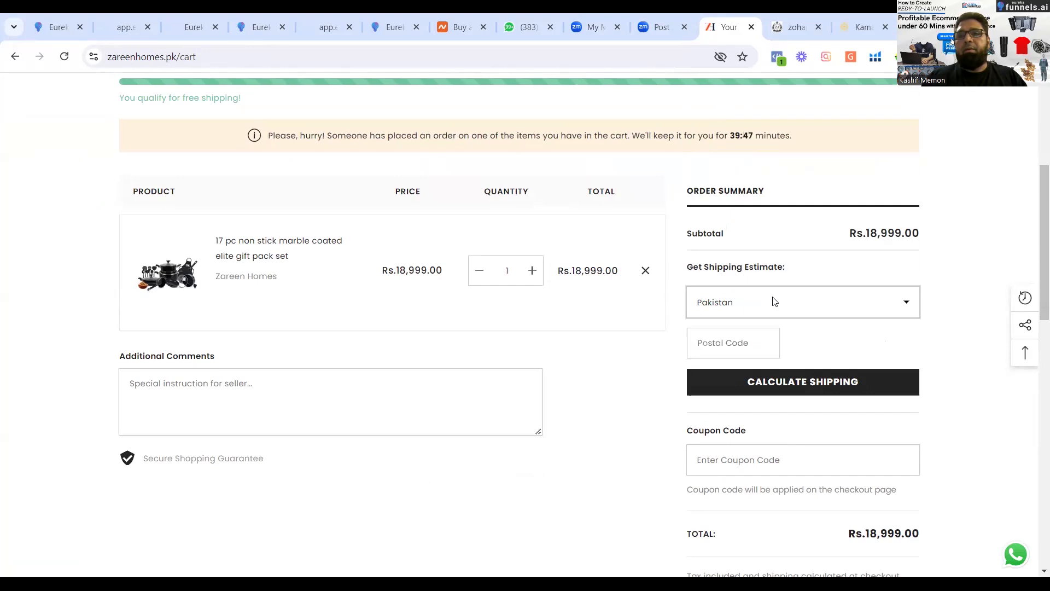
click(742, 340)
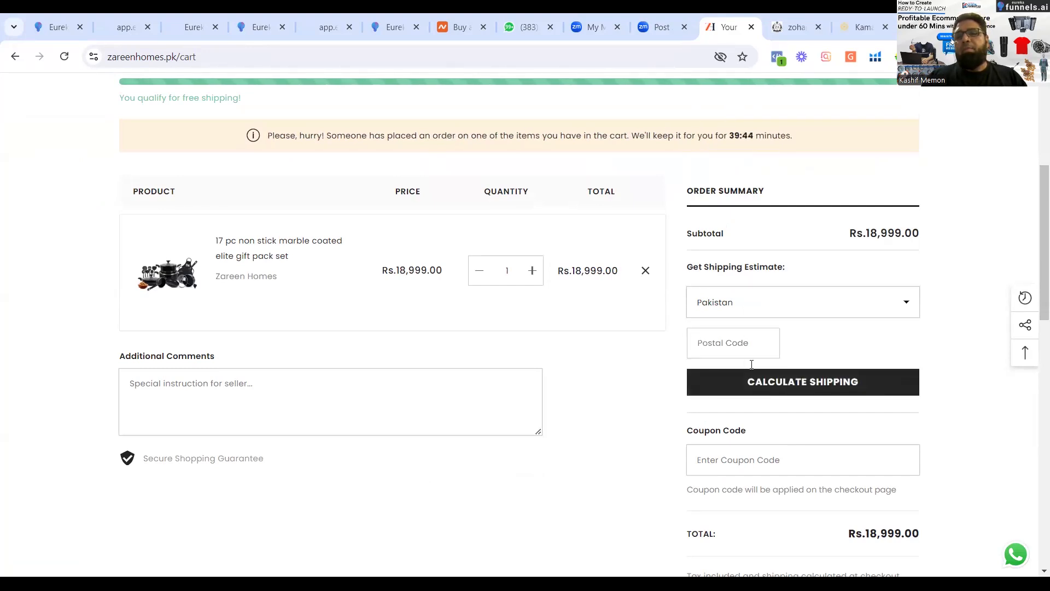
click(752, 381)
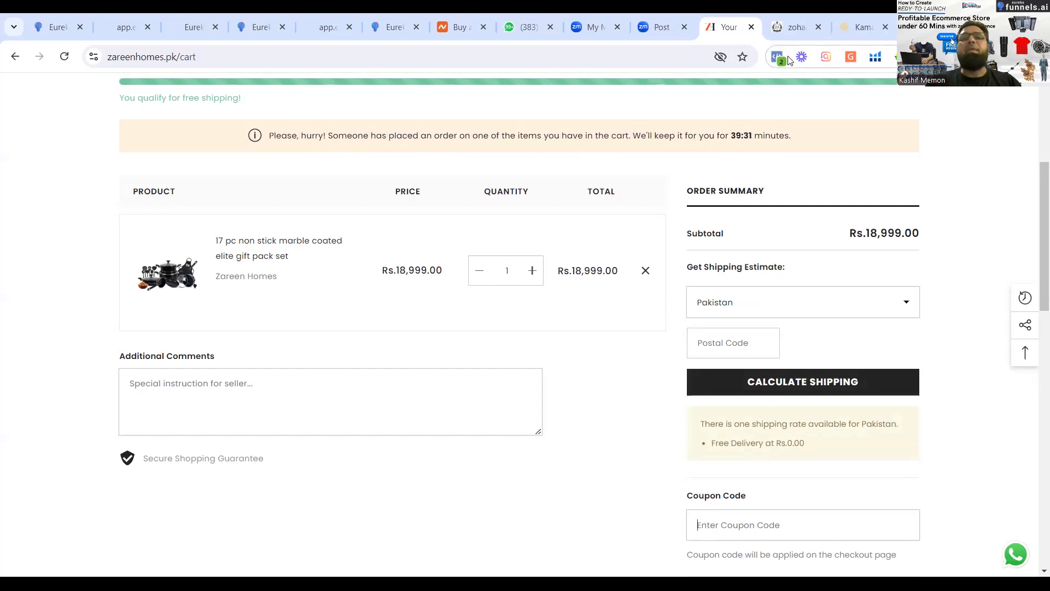
Look at the Zohan Ateeq store's home page and go back to the smart mug landing page.
click(777, 27)
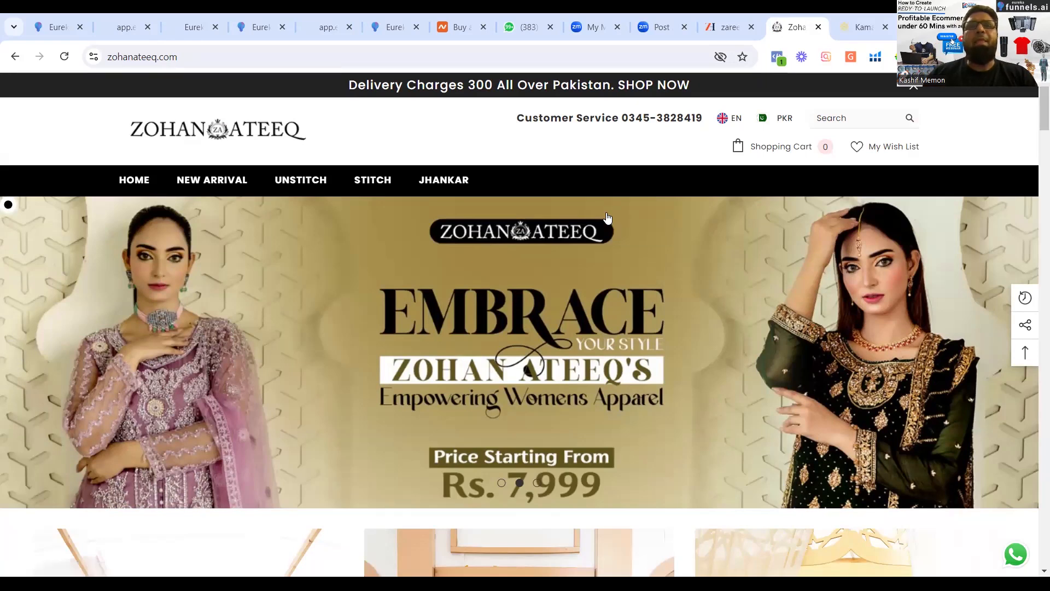
click(245, 37)
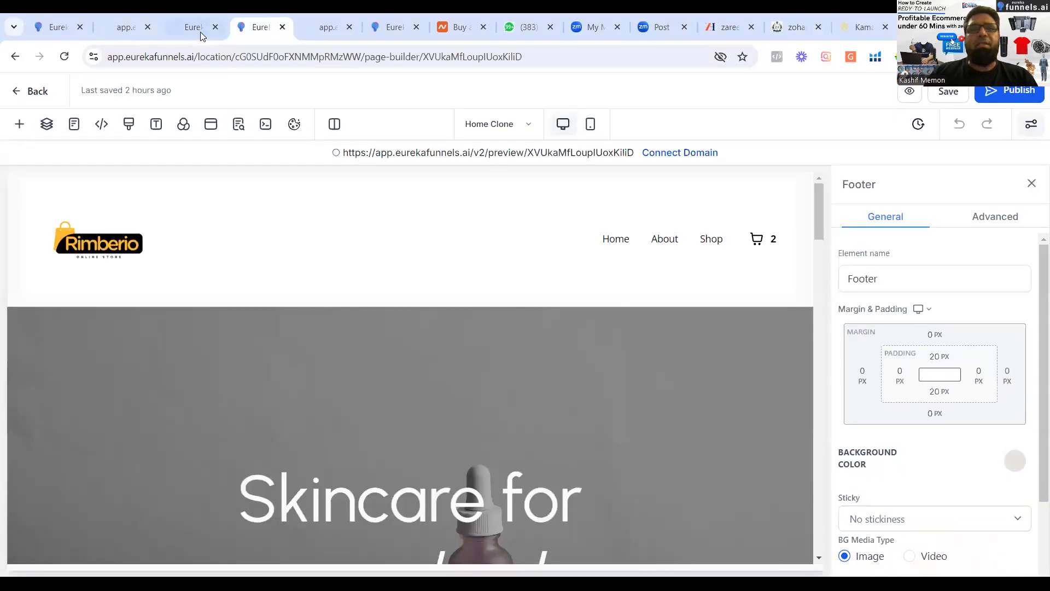
click(198, 30)
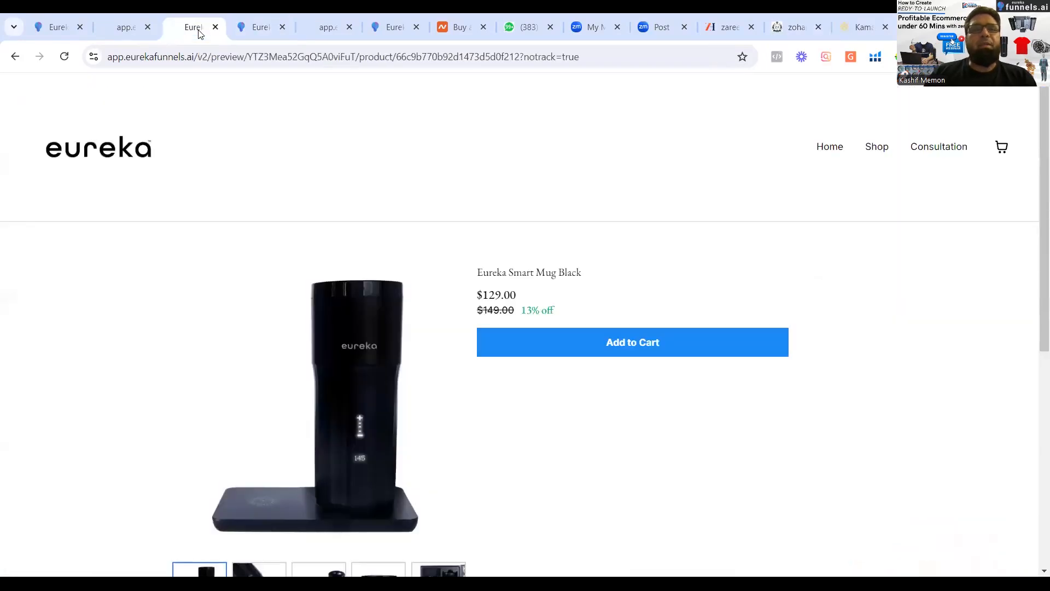
click(126, 29)
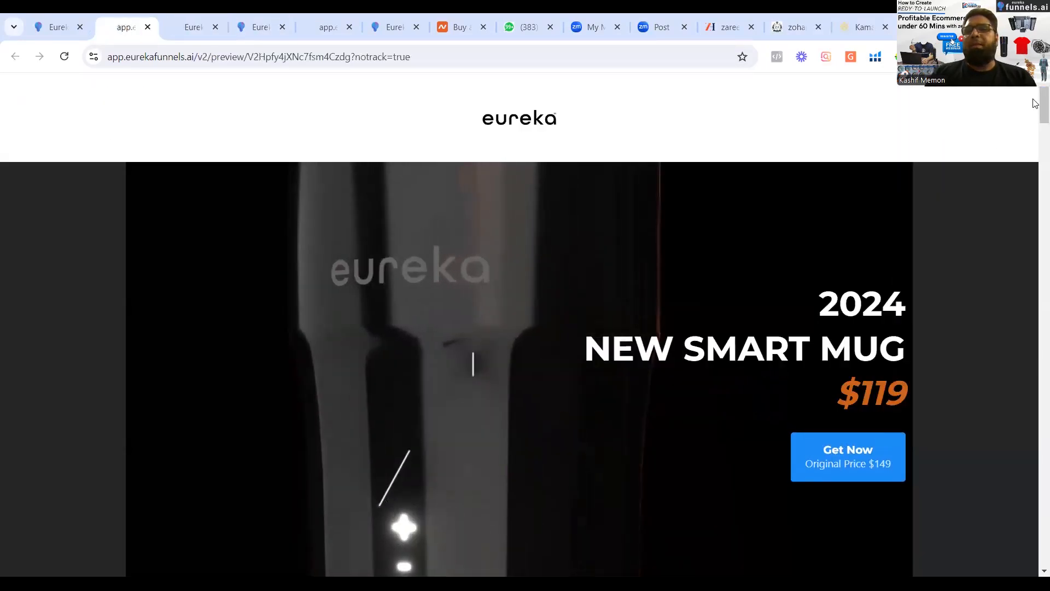
Open the smart mug's Get Now order form and review its Shipping fields.
mouse_move(1034, 106)
mouse_down()
mouse_move(1034, 172)
mouse_move(1034, 123)
mouse_up()
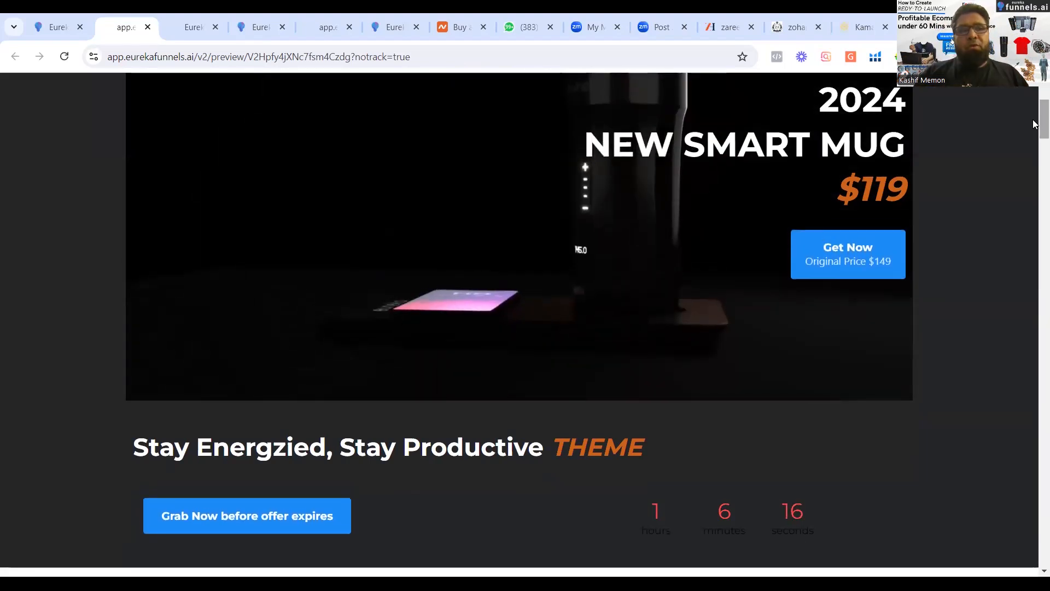
click(864, 267)
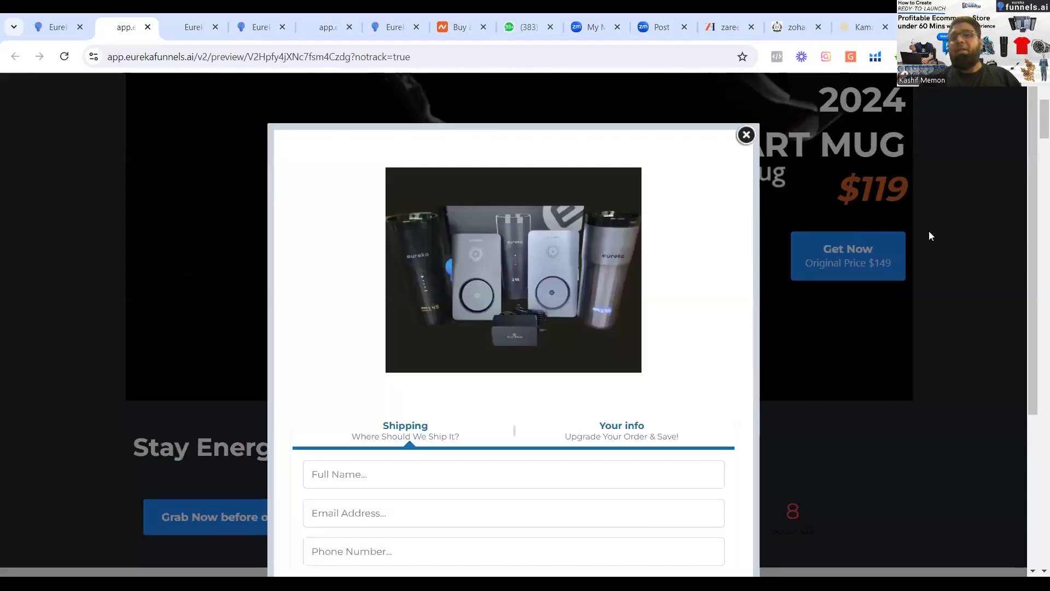
scroll(1035, 300, down, 4)
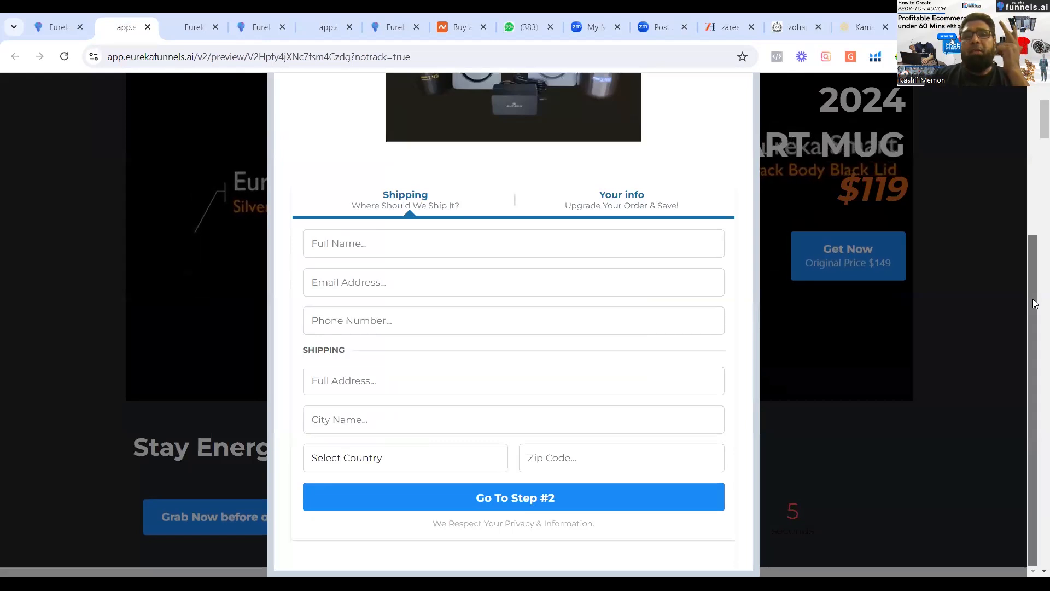
scroll(1020, 171, up, 4)
scroll(1020, 171, down, 4)
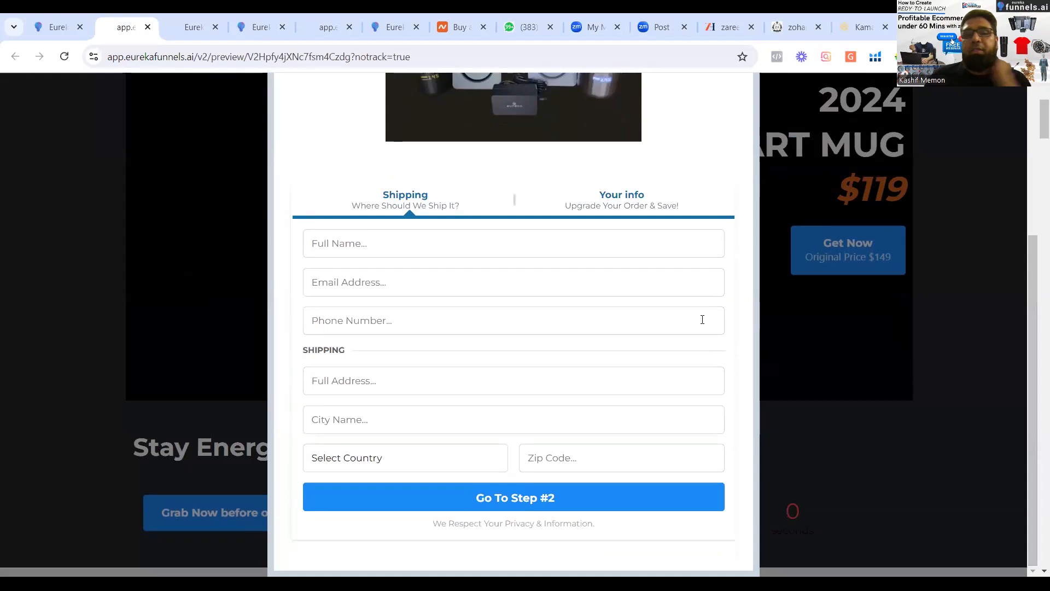
Enter the customer's first name in the Full Name field of the smart mug order form.
click(390, 245)
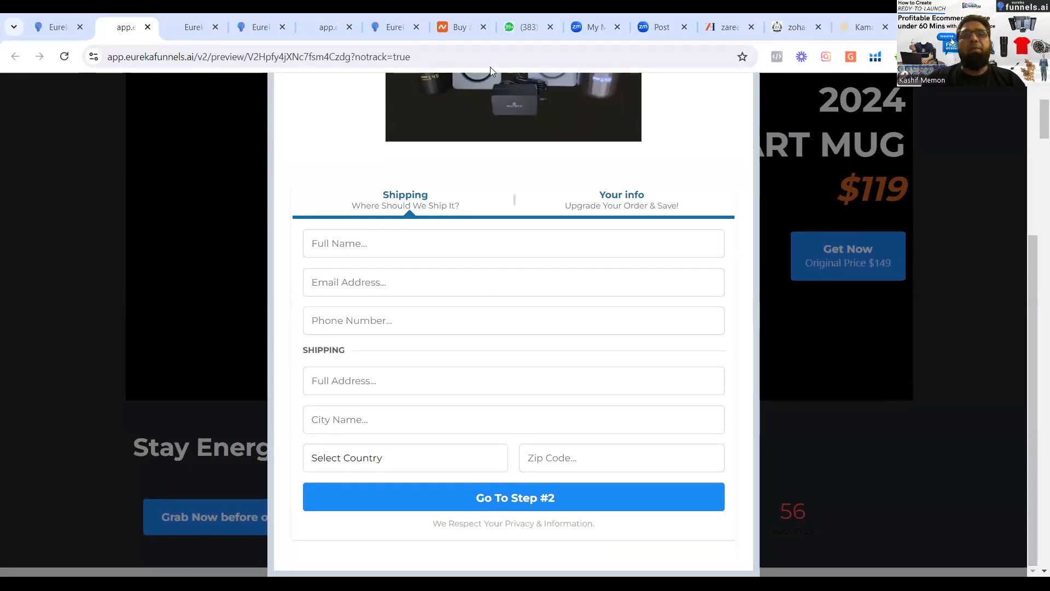
click(370, 237)
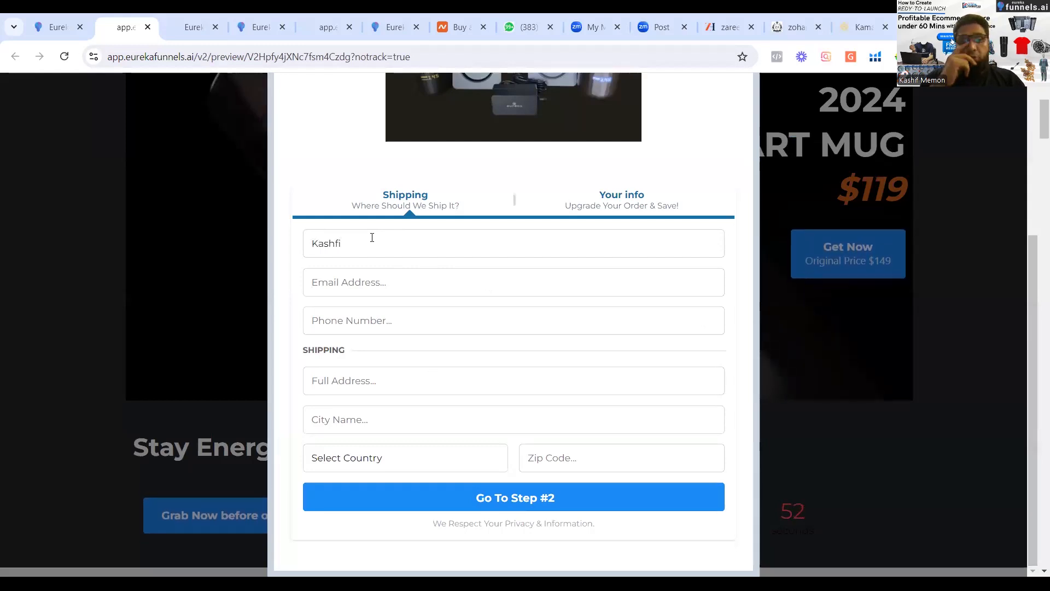
key(Tab)
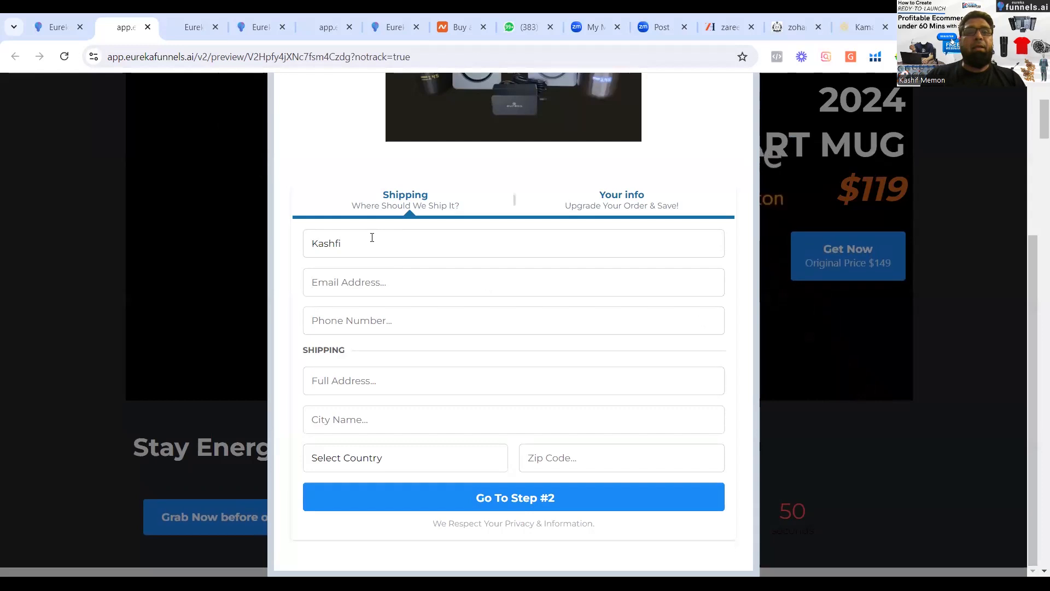
click(366, 255)
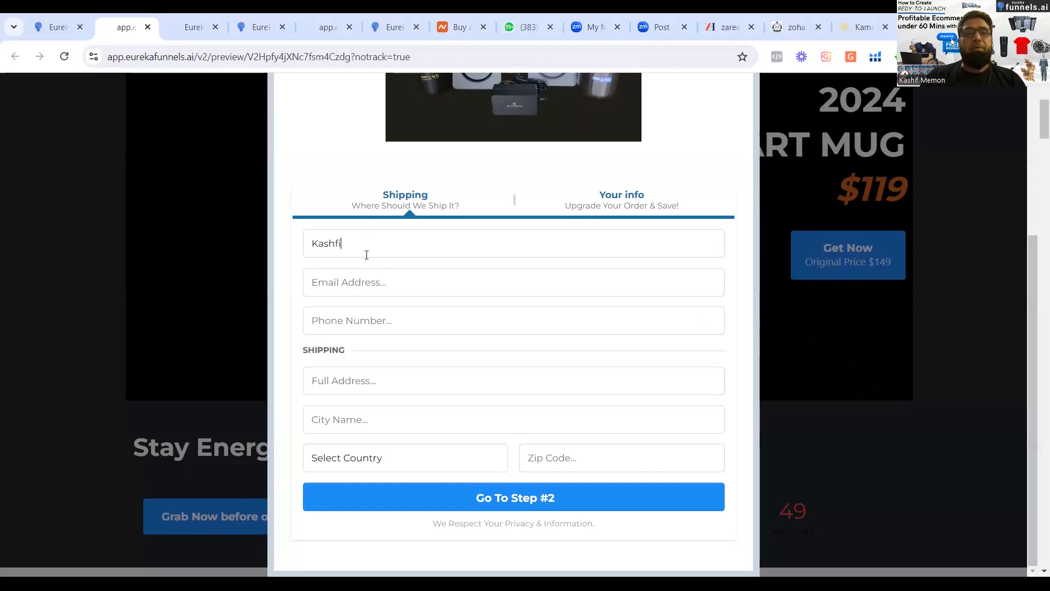
key(BackSpace)
key(BackSpace)
text(if)
Fill in the customer's email address and phone number in the order form.
key(Tab)
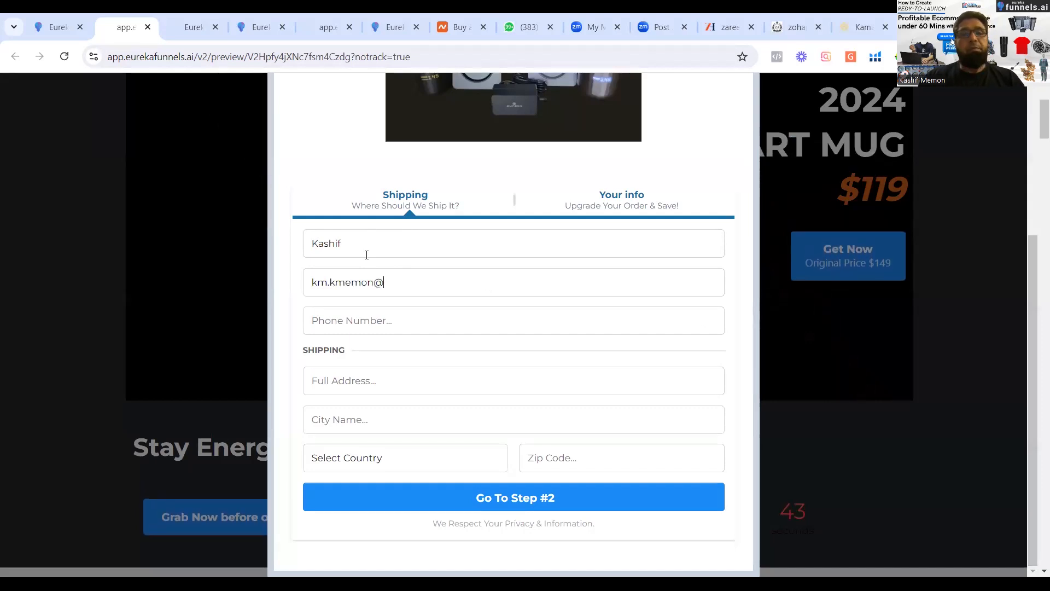
key(Tab)
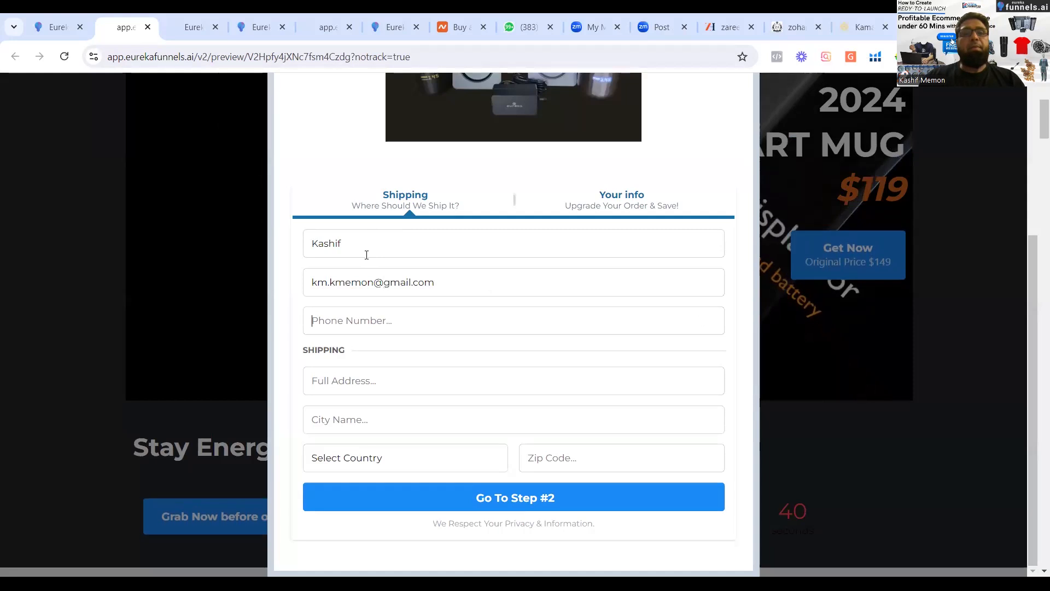
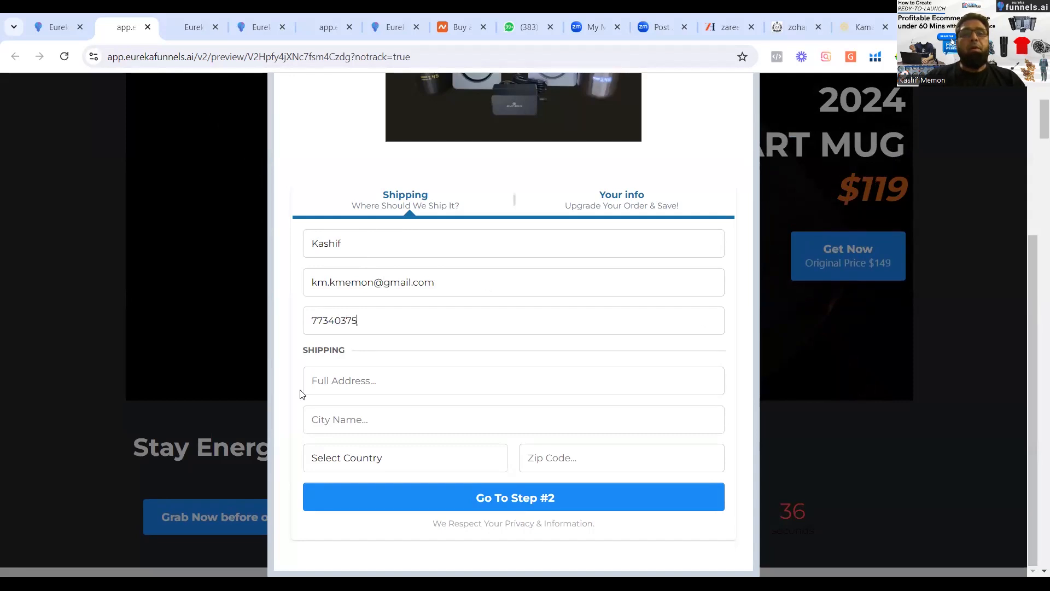
Enter the customer's delivery address and city in the form's Shipping section.
click(313, 381)
text(Khi)
key(Tab)
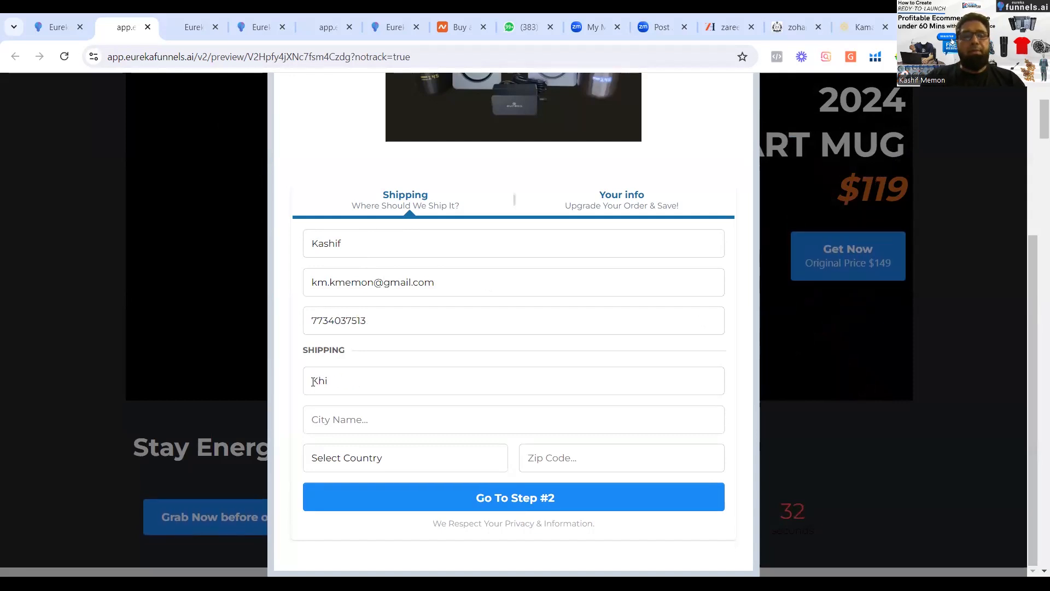
text(KHi)
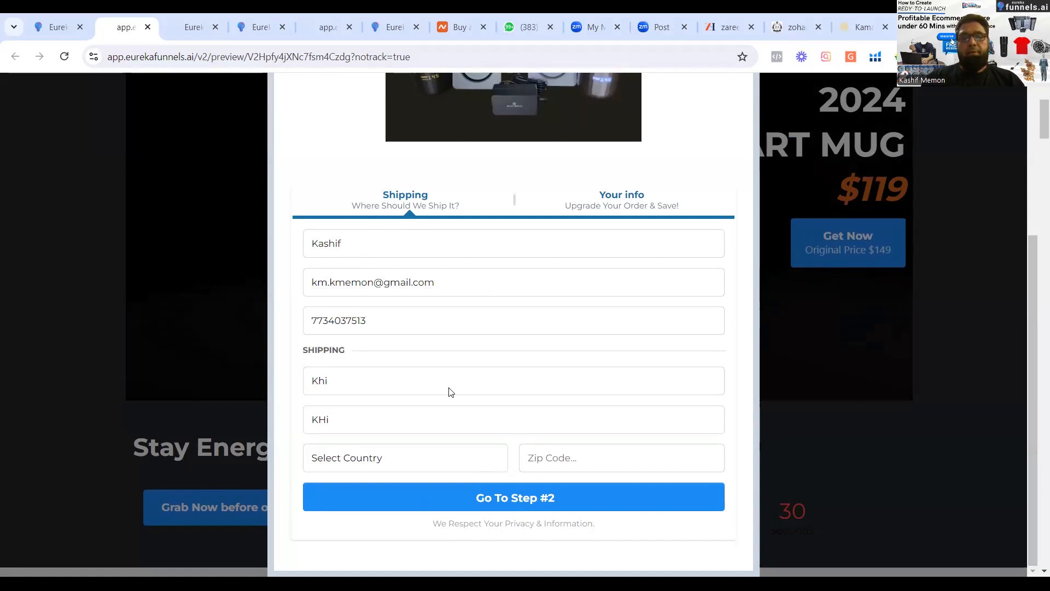
Set the shipping country to Pakistan and the state to Azad Jammu and Kashmir, and enter the customer's zip code.
click(445, 458)
key(p)
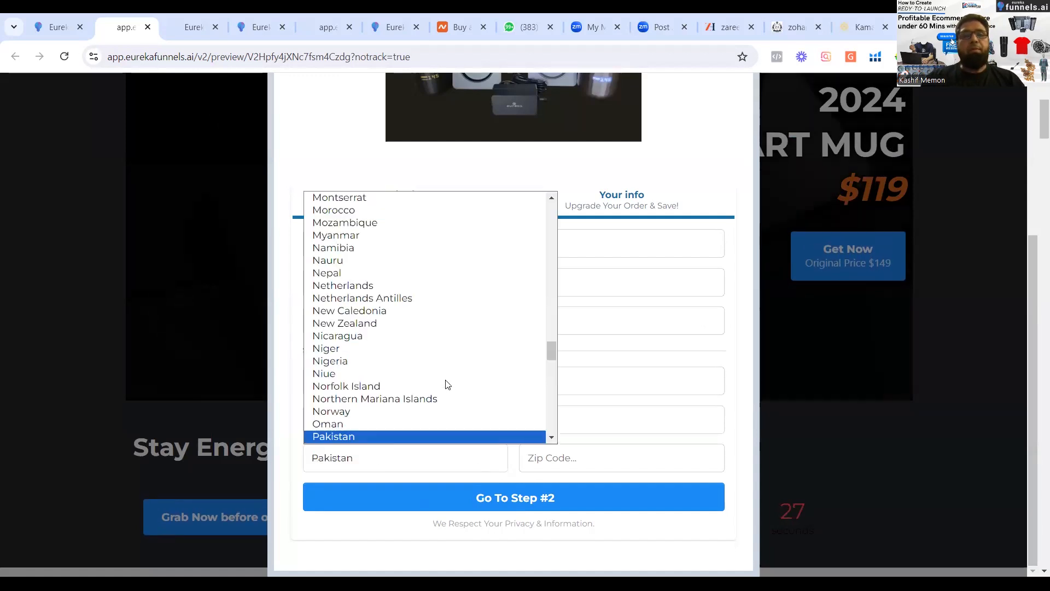
click(397, 435)
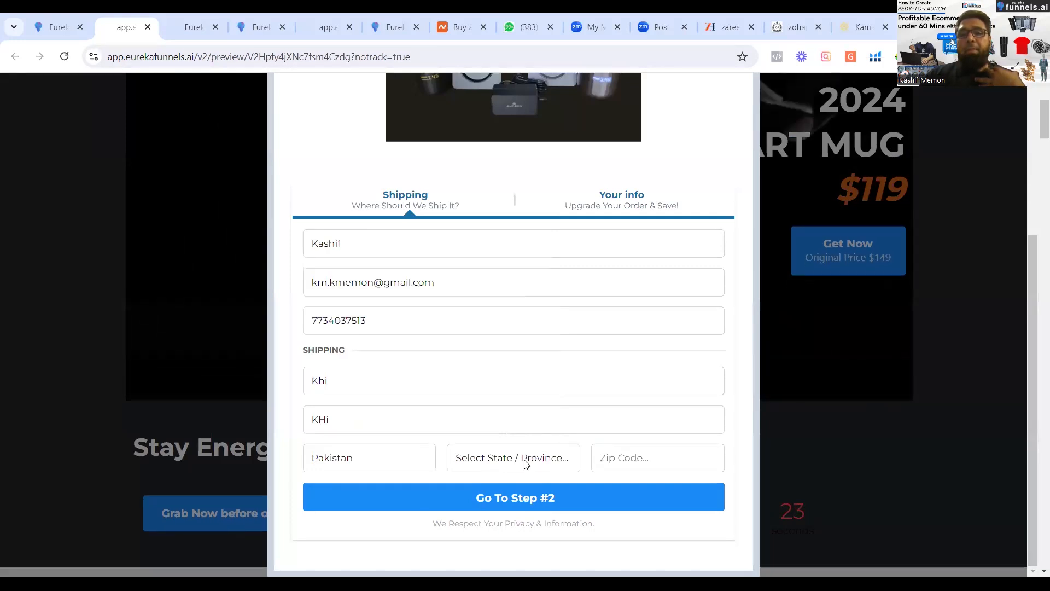
click(490, 465)
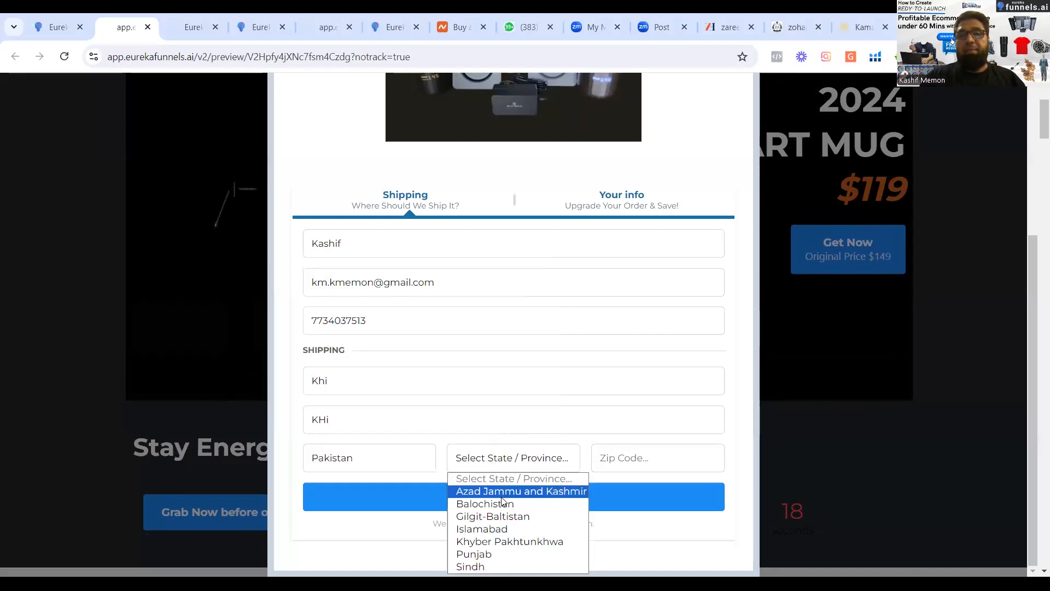
click(501, 495)
click(614, 466)
text(75)
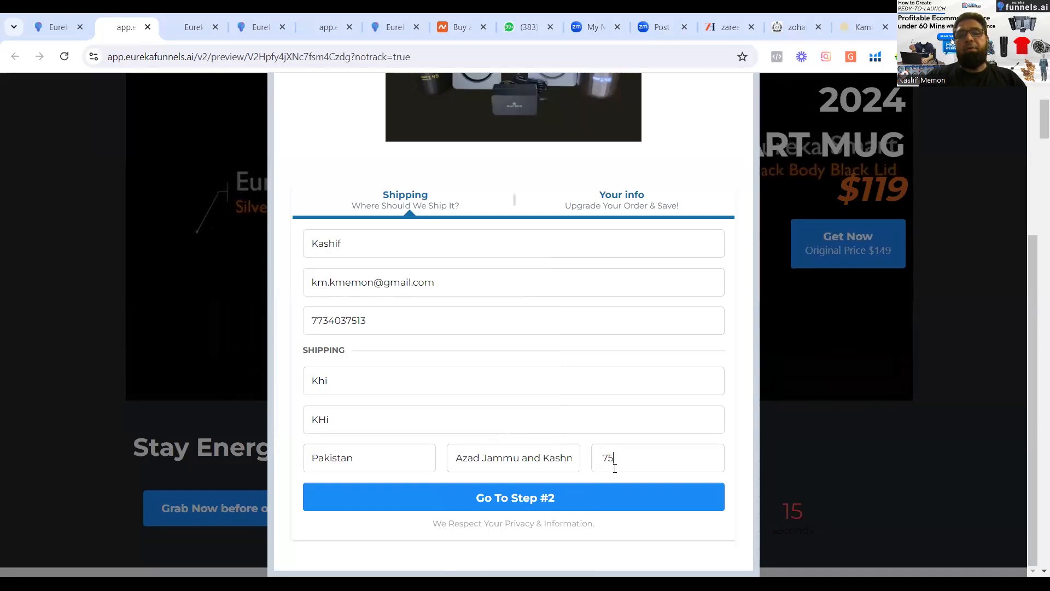
text(400)
Try to continue to step 2 of the order and add the customer's last name to the Full Name field.
click(564, 497)
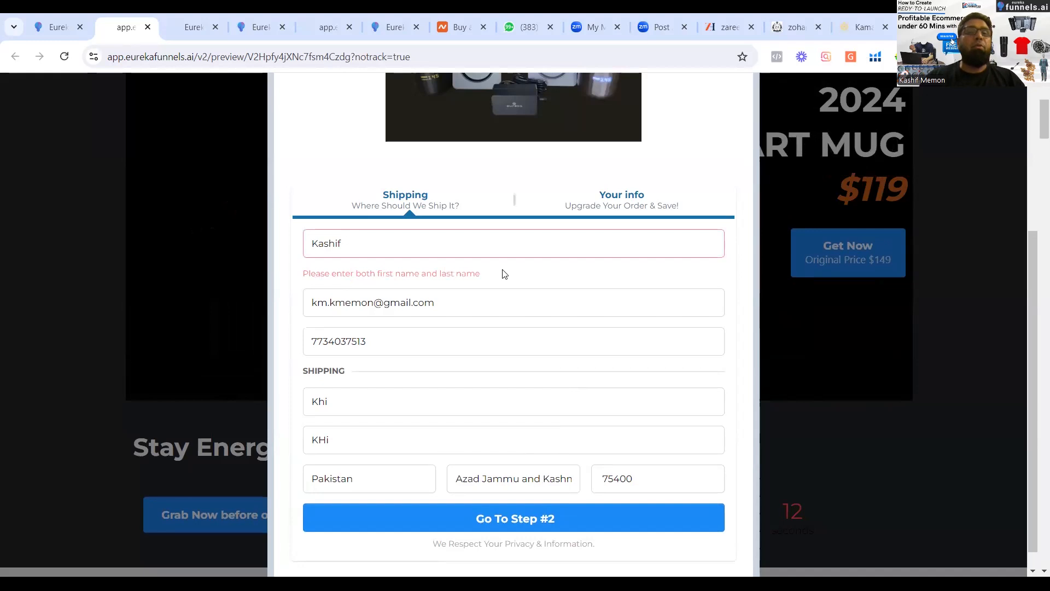
click(396, 245)
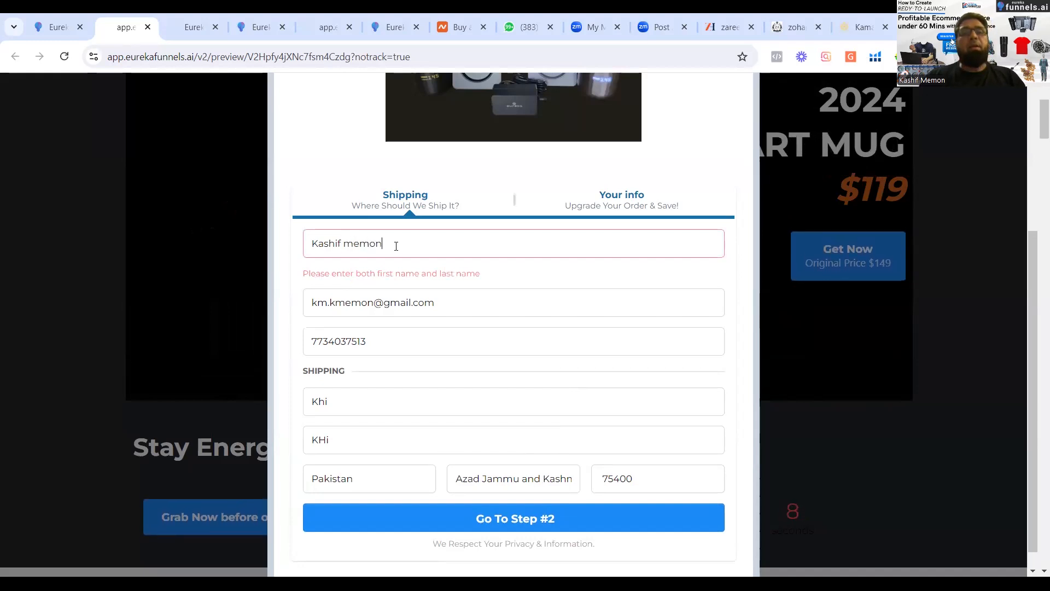
Continue to step 2 and complete the Eureka Smart Travel Mug order with Cash on Delivery.
click(467, 520)
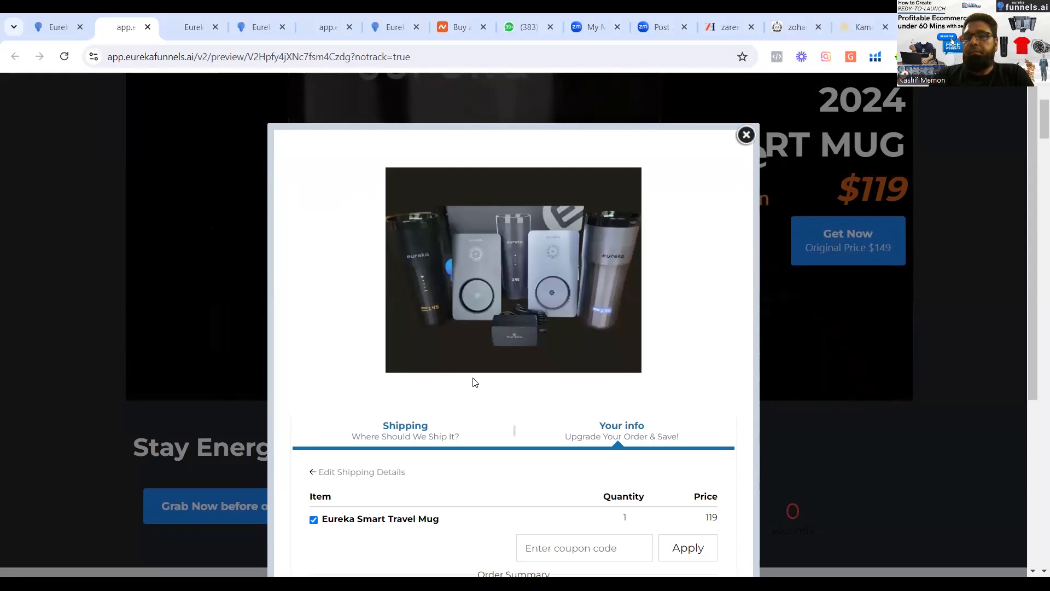
scroll(600, 499, down, 4)
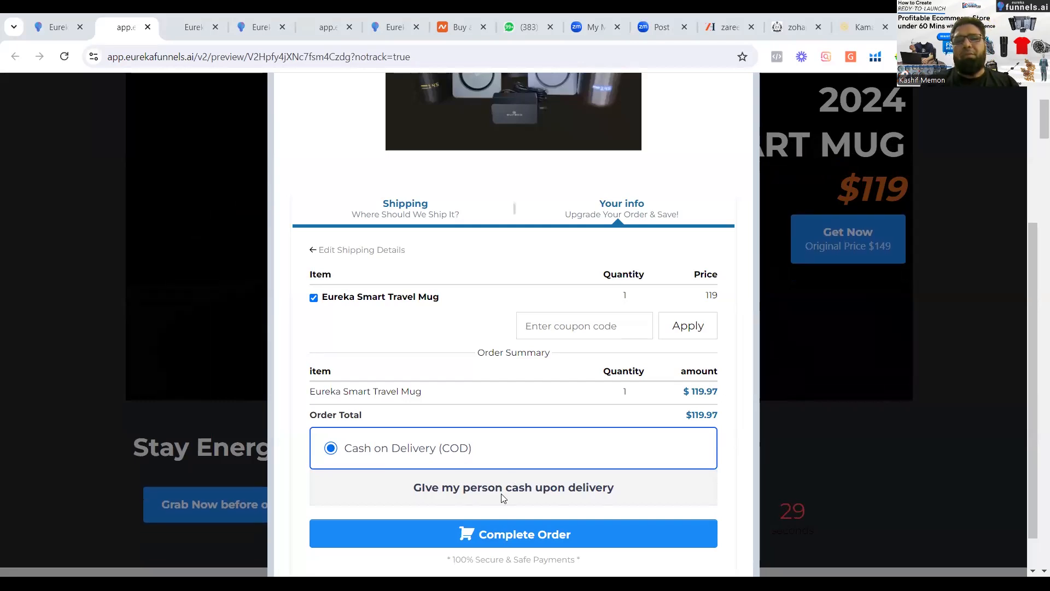
click(497, 533)
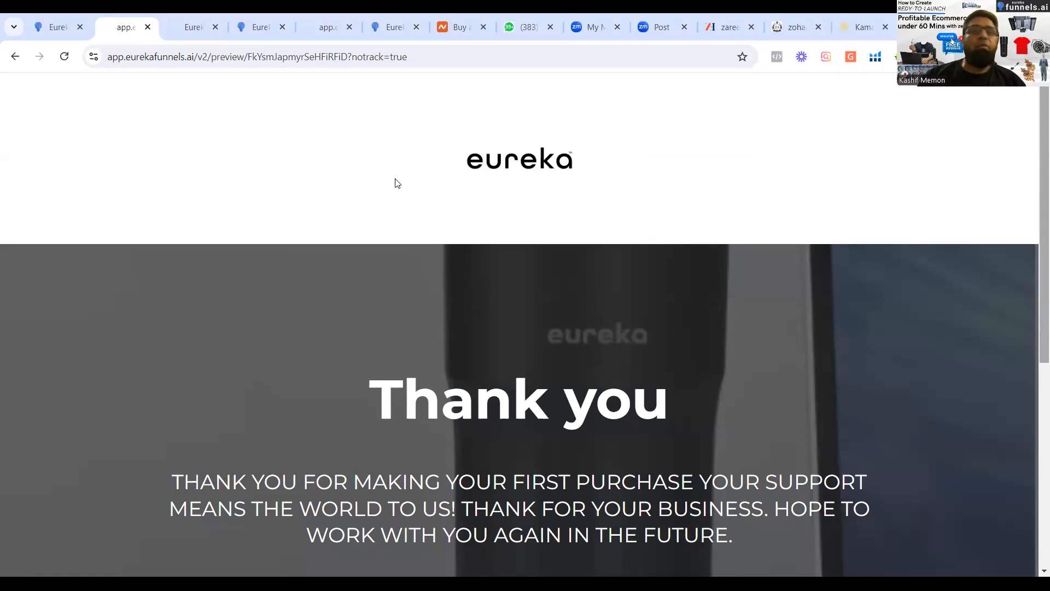
Compare the Zareen Homes cart, the Zohan Ateeq home page and the Rimberio Products List page in the page builder.
click(713, 31)
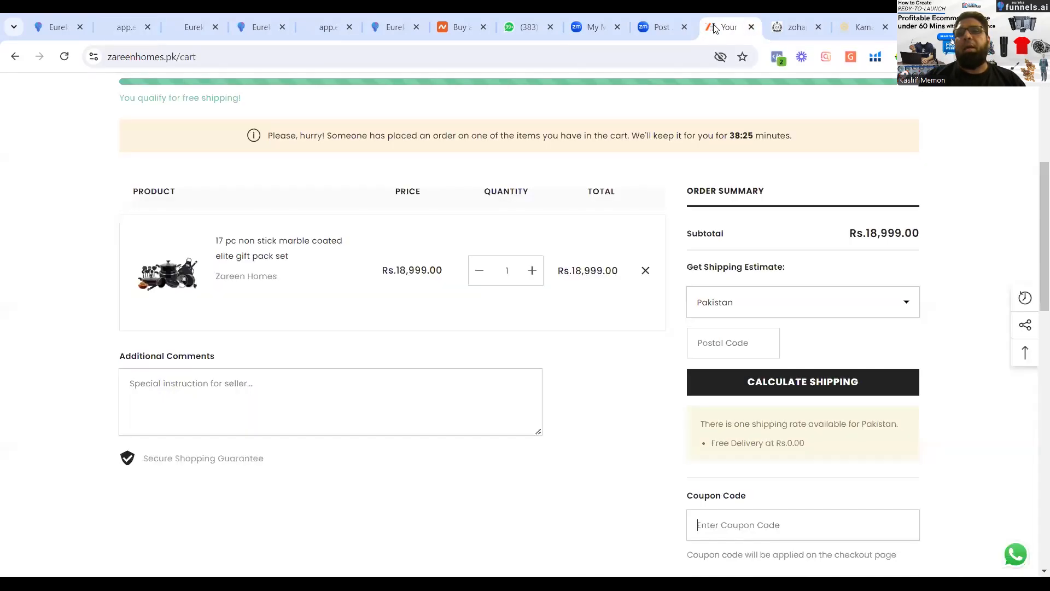
click(785, 16)
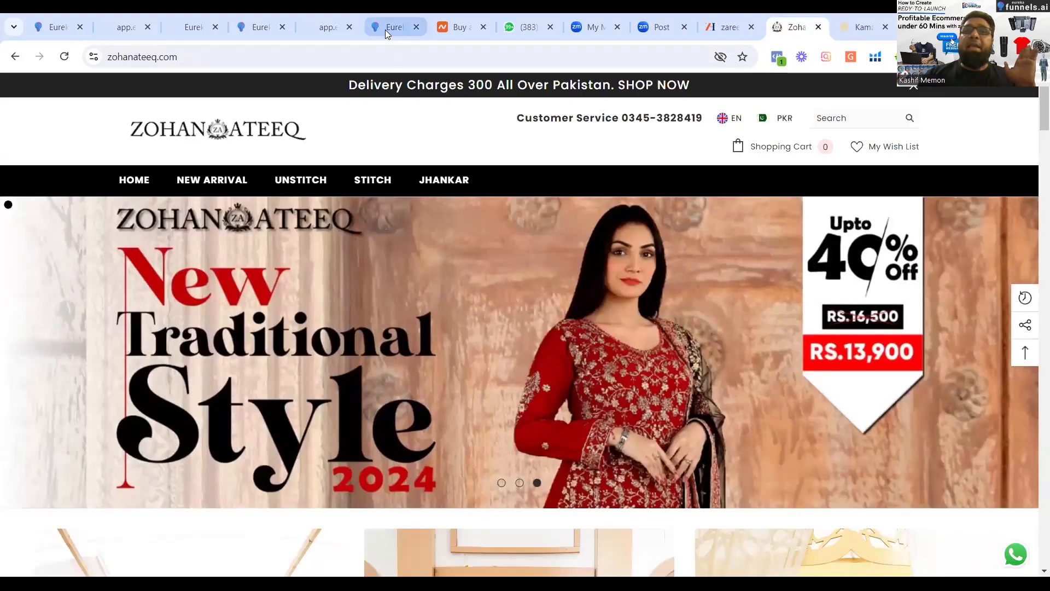
click(385, 29)
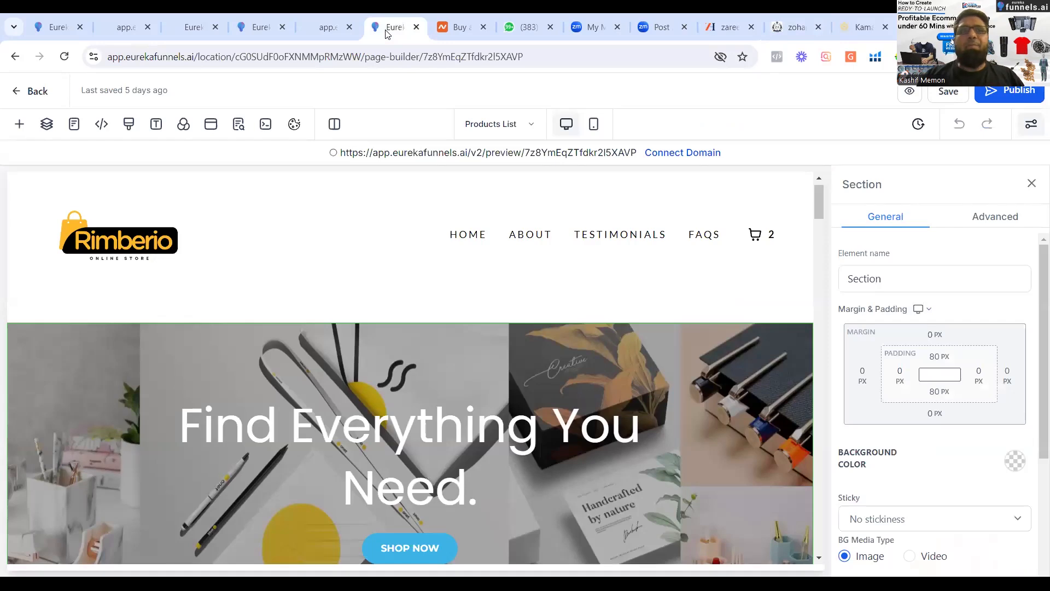
Look over the Online Car Sales funnel's steps and return to the list of funnels.
click(59, 35)
click(17, 94)
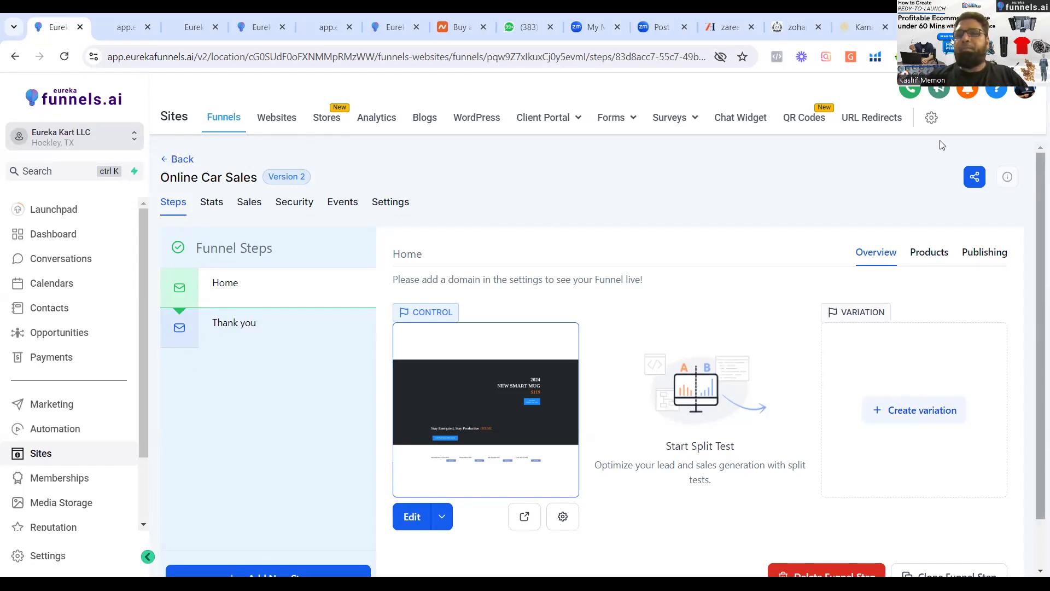
scroll(1036, 295, down, 2)
scroll(1036, 222, up, 2)
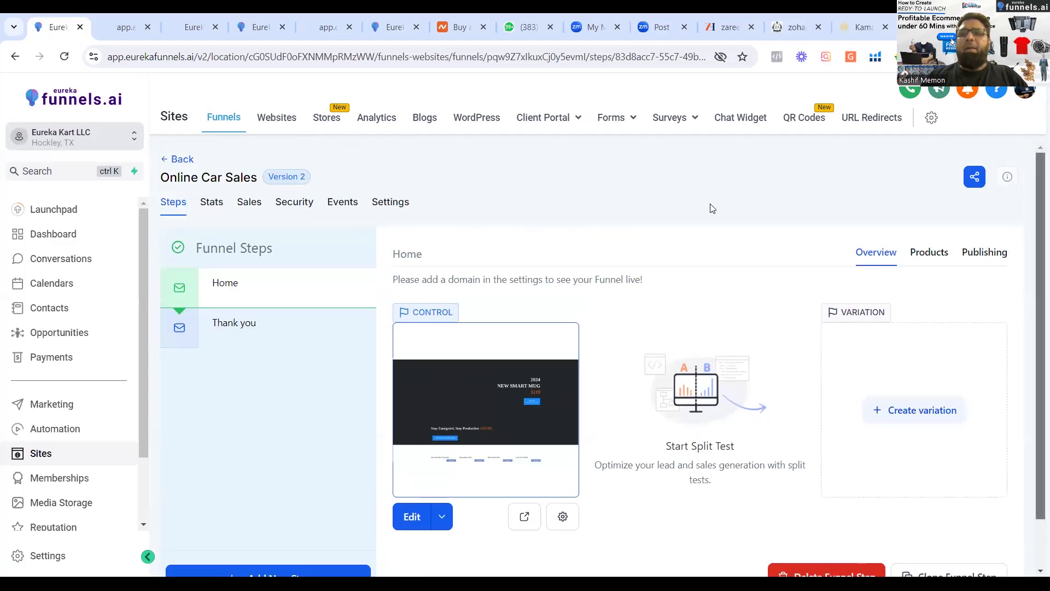
click(163, 163)
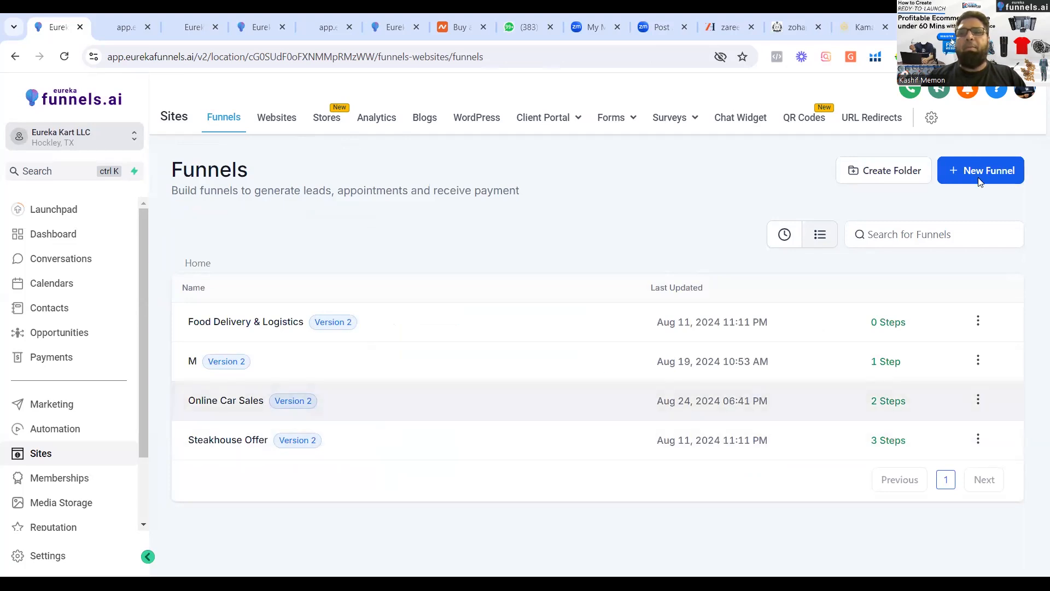
Start a new funnel and browse all templates in the Template Library, loading more of them.
click(979, 175)
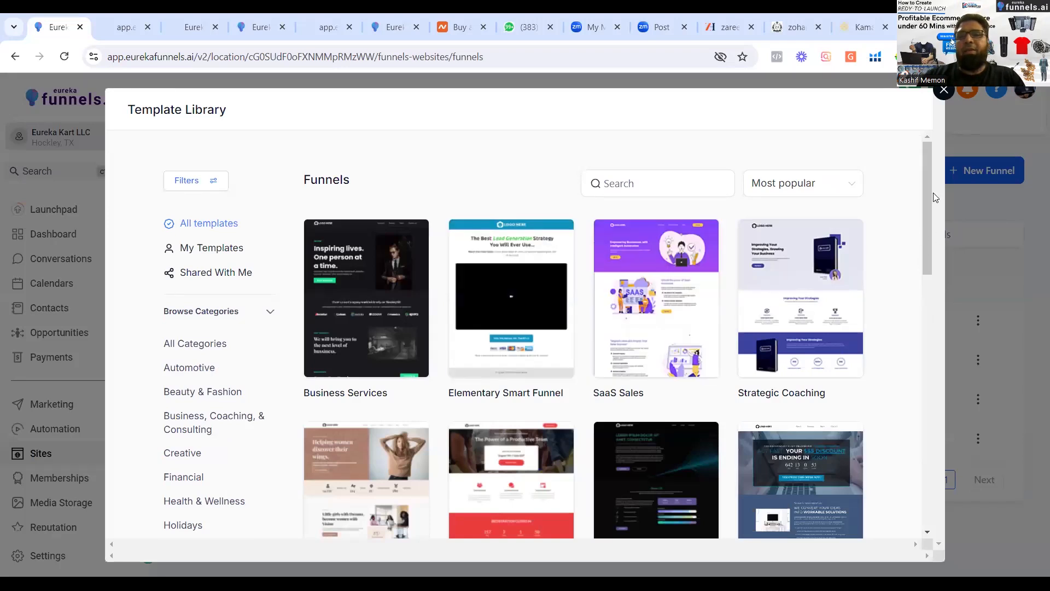
scroll(928, 327, down, 2)
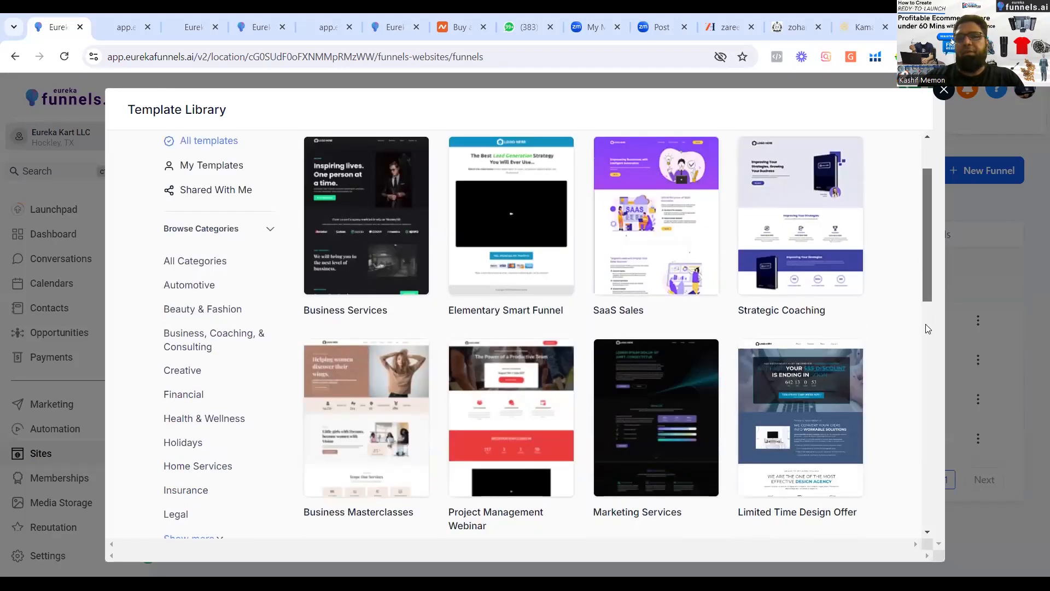
scroll(925, 400, down, 6)
scroll(924, 398, down, 5)
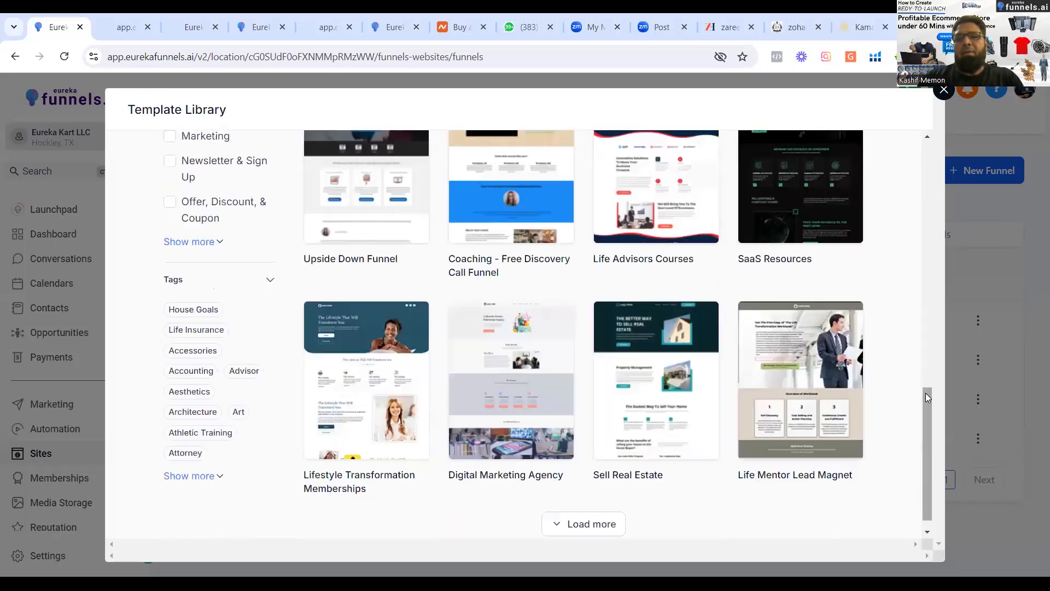
click(574, 534)
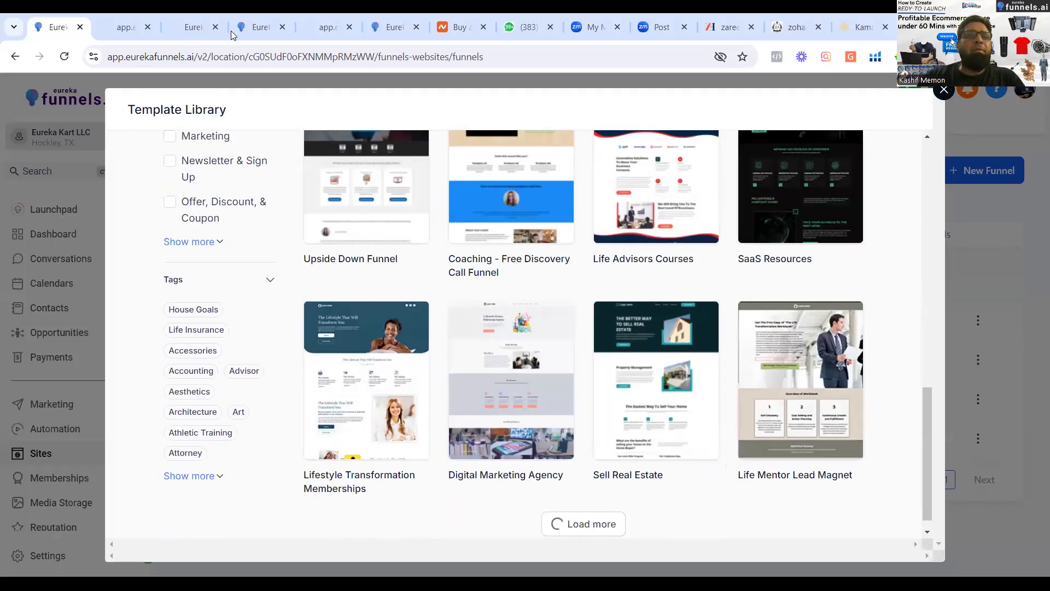
Switch to the smart mug funnel preview and go back from the Thank you page to the landing page.
click(179, 40)
click(118, 37)
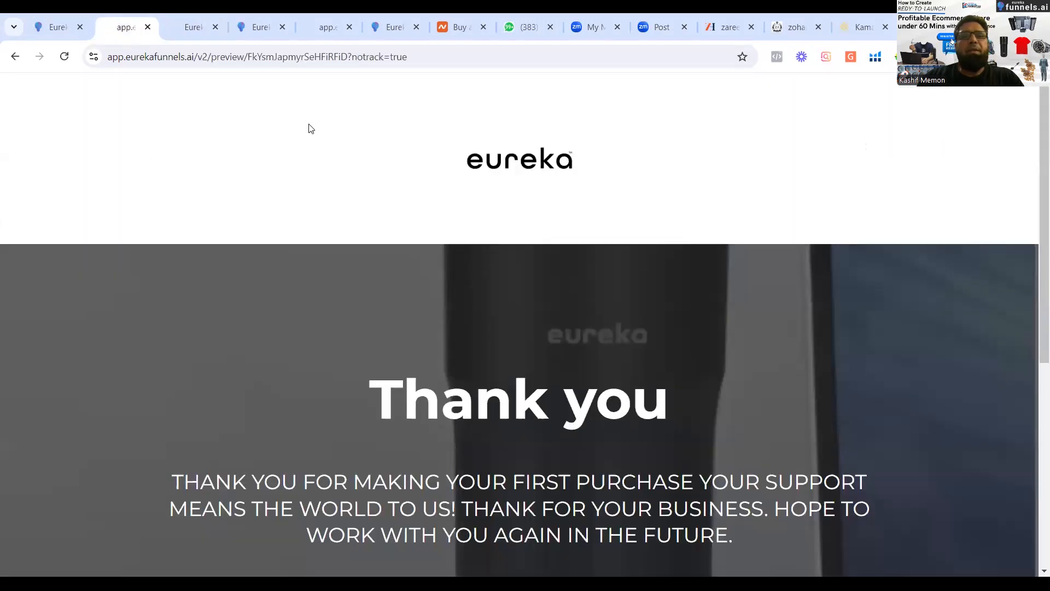
click(15, 58)
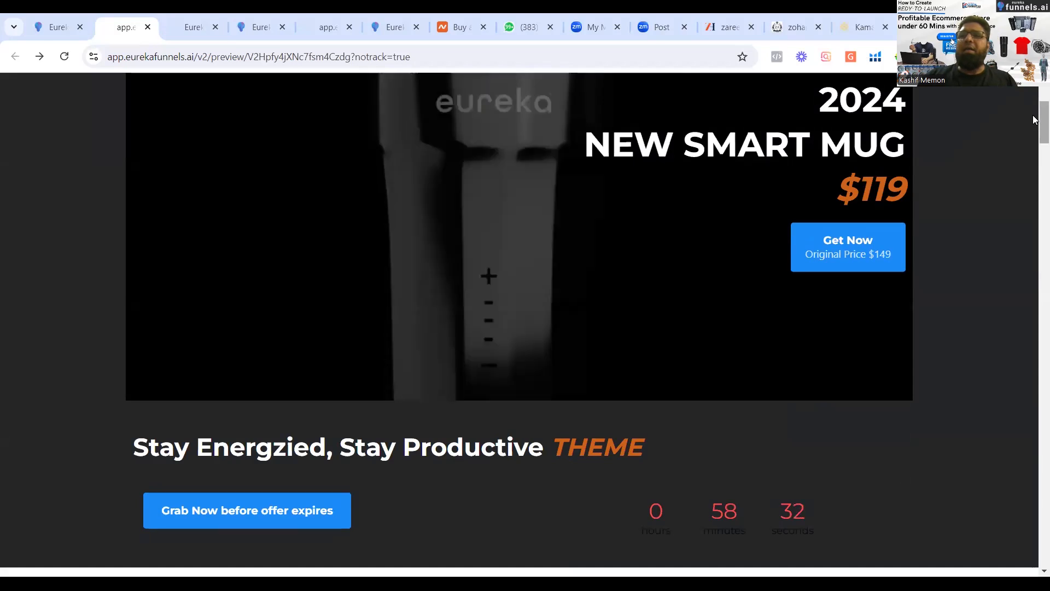
Review the smart mug landing page from its header through the silver and black mug options to the Specials section.
drag(1034, 108, 1035, 100)
scroll(438, 302, up, 2)
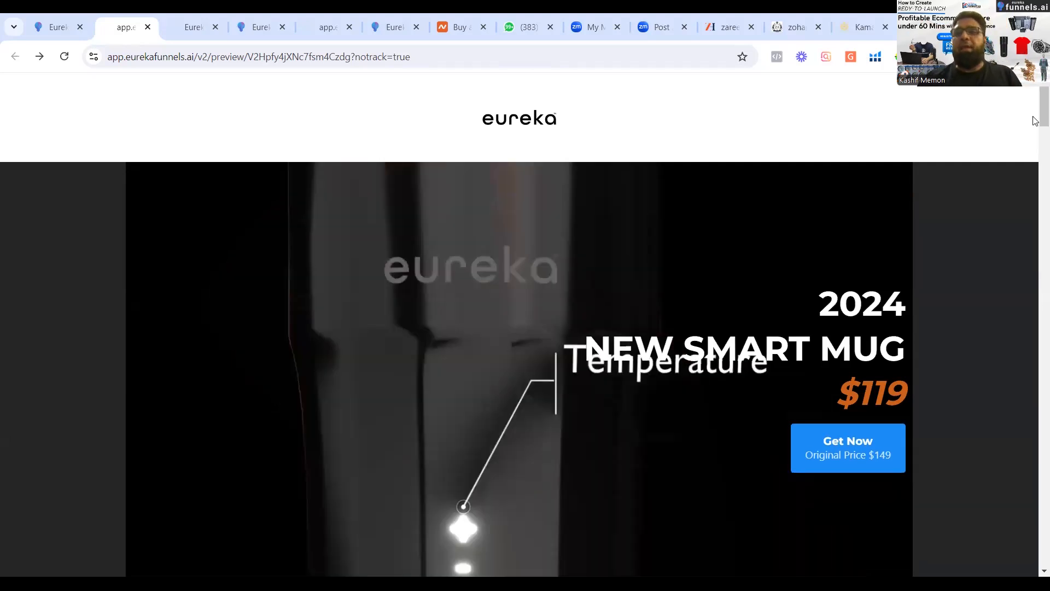
drag(1036, 96, 1034, 230)
scroll(1034, 230, down, 1)
scroll(1031, 224, down, 2)
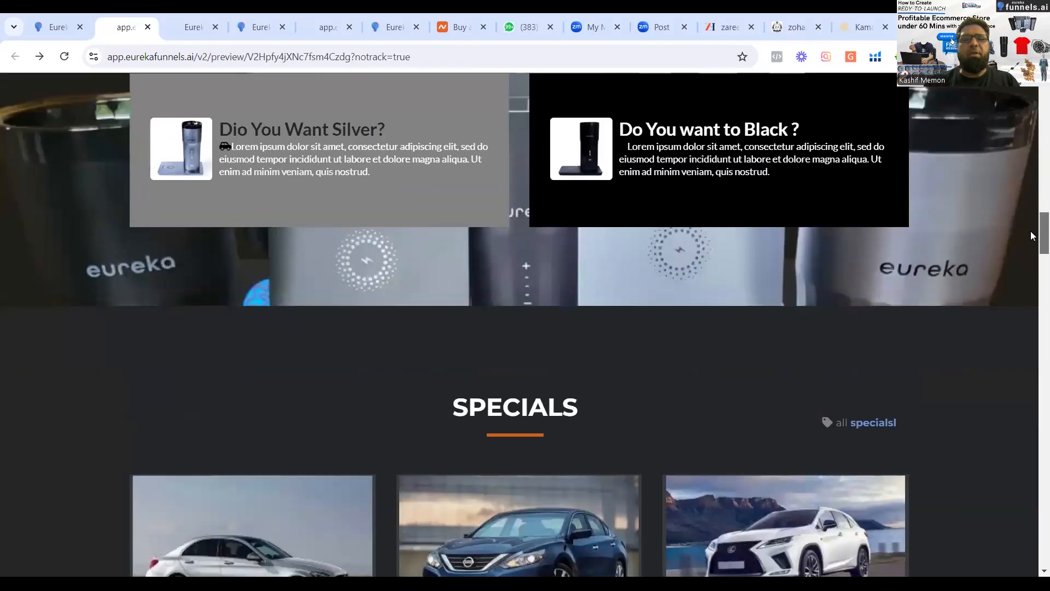
scroll(1030, 219, up, 5)
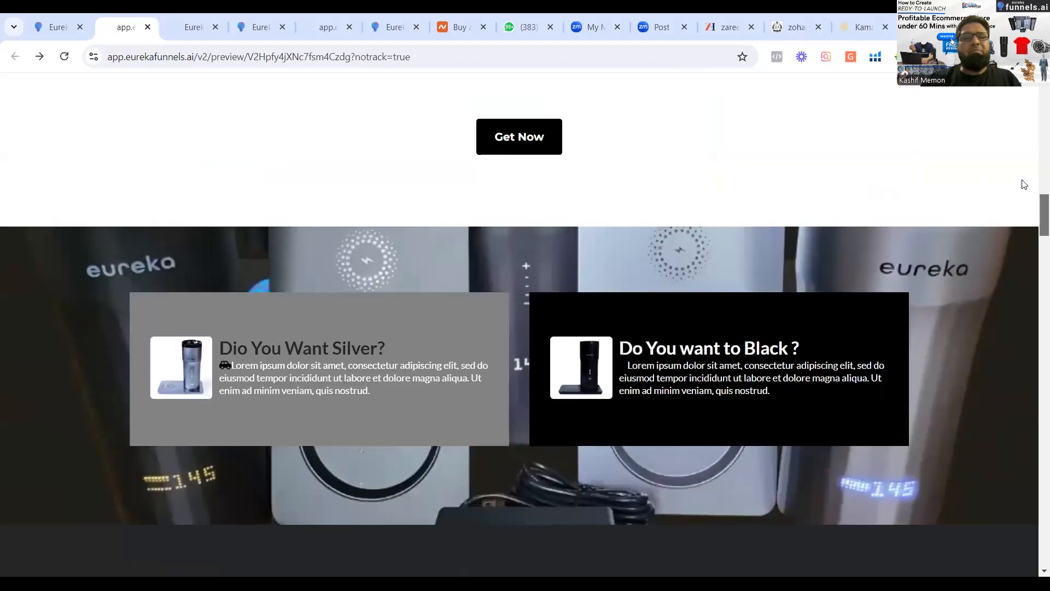
scroll(1017, 94, up, 10)
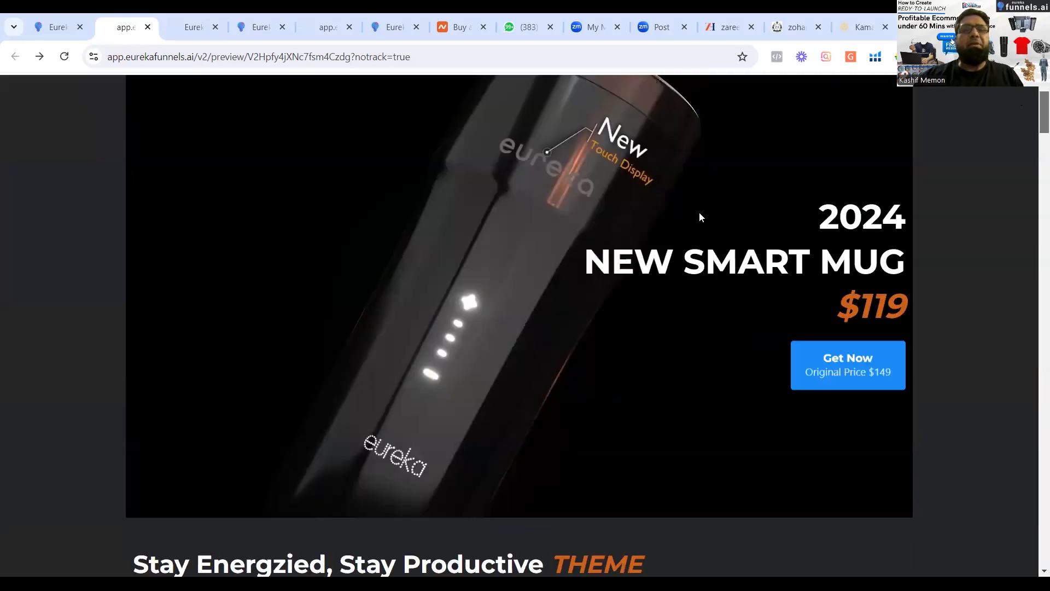
scroll(651, 181, up, 2)
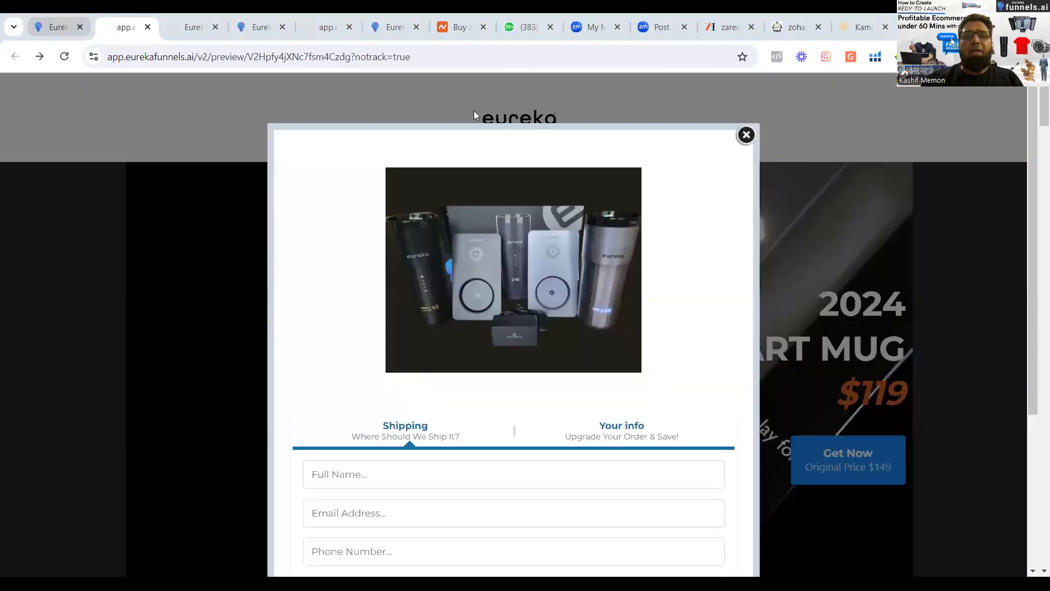
Return to the funnels list, closing the Template Library, and open the list of stores.
click(52, 33)
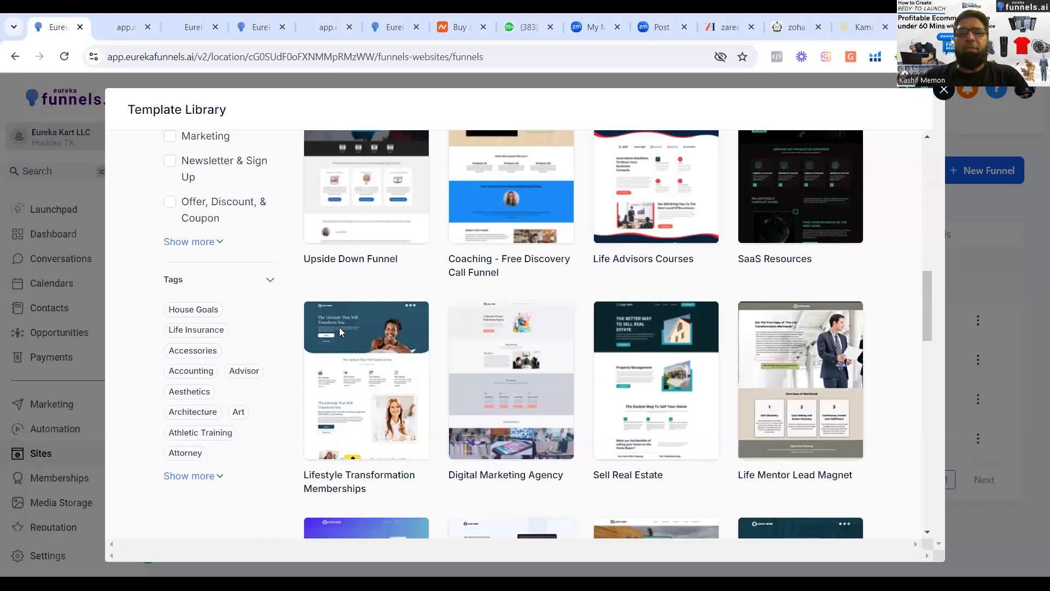
click(943, 91)
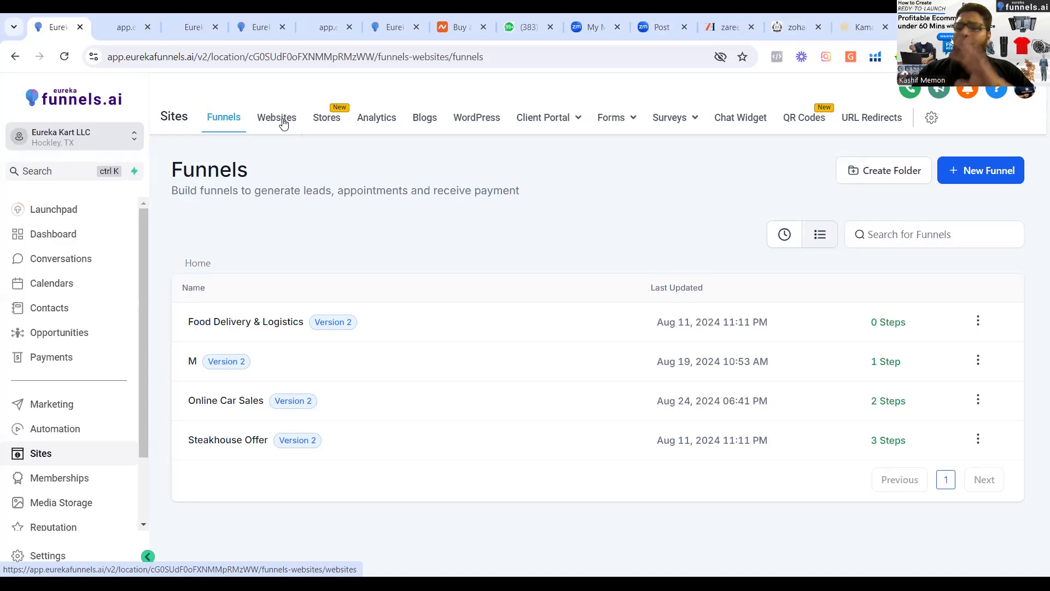
click(327, 119)
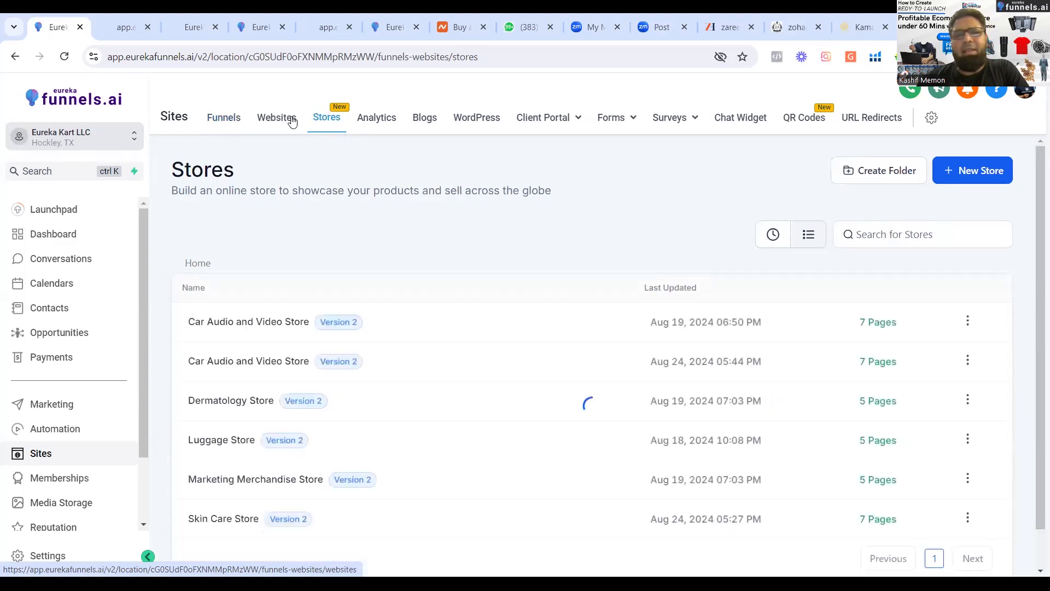
click(333, 124)
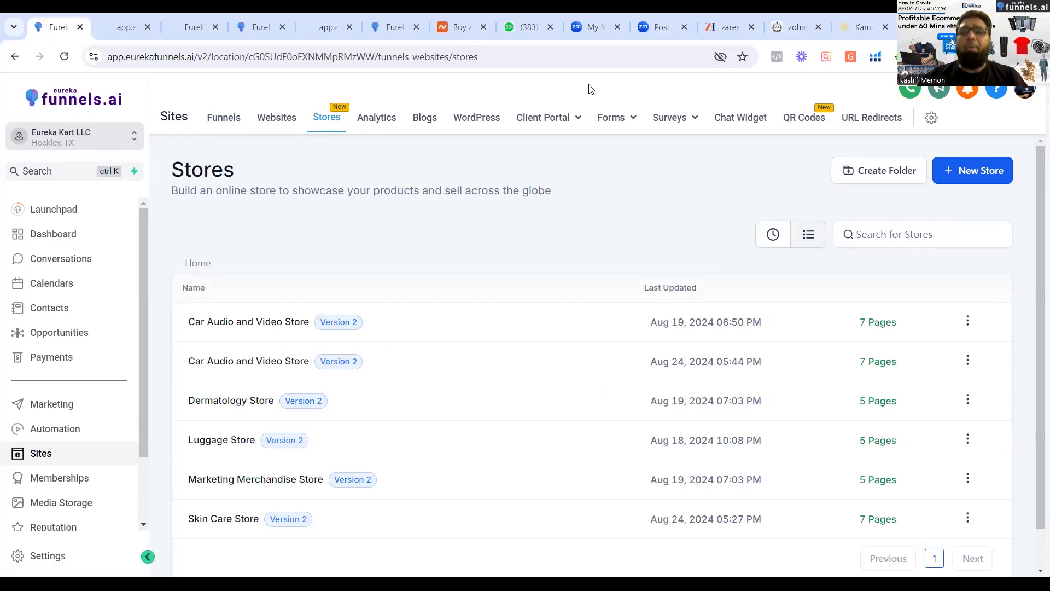
Start a new store from templates, look over the ecommerce store templates, and close the Template Library.
click(966, 176)
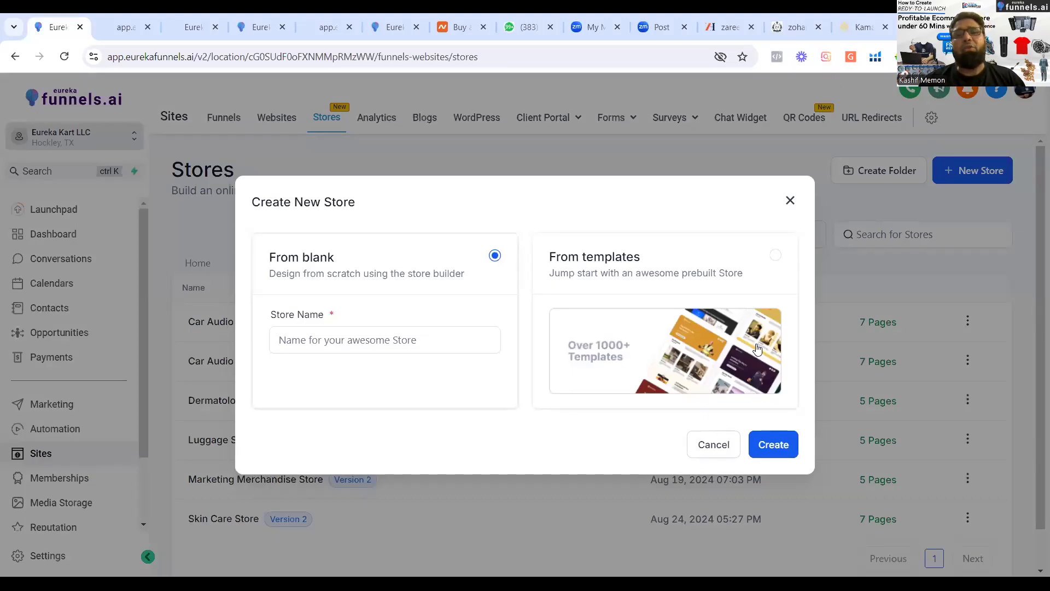
click(765, 322)
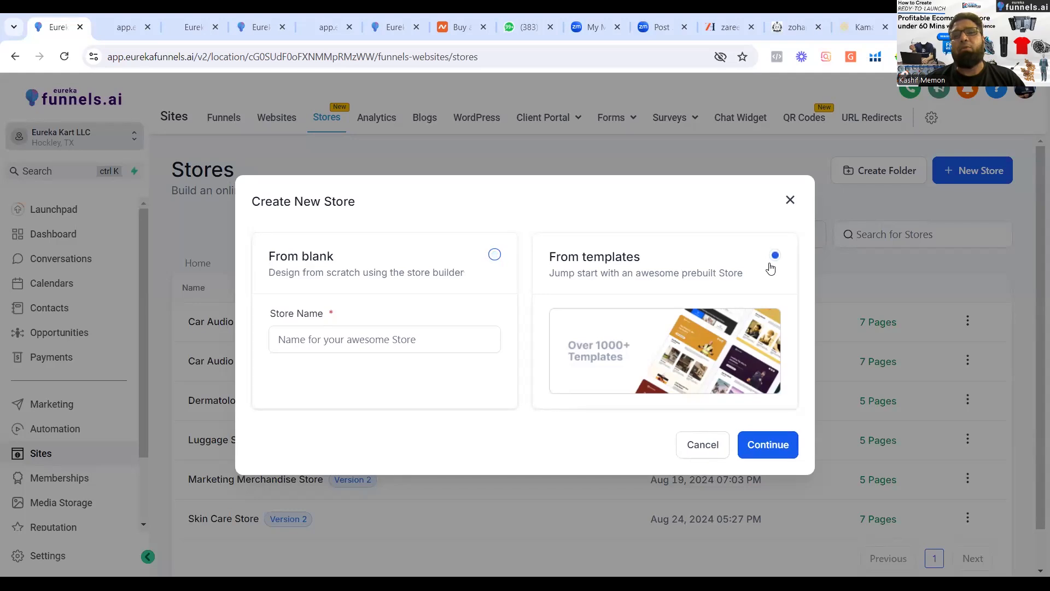
click(758, 446)
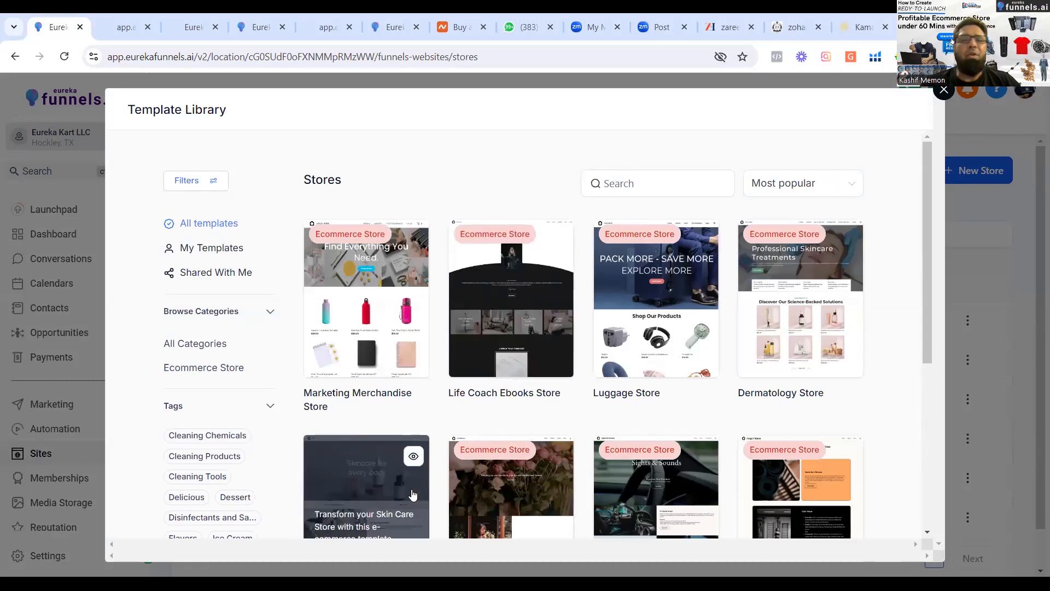
drag(925, 170, 926, 216)
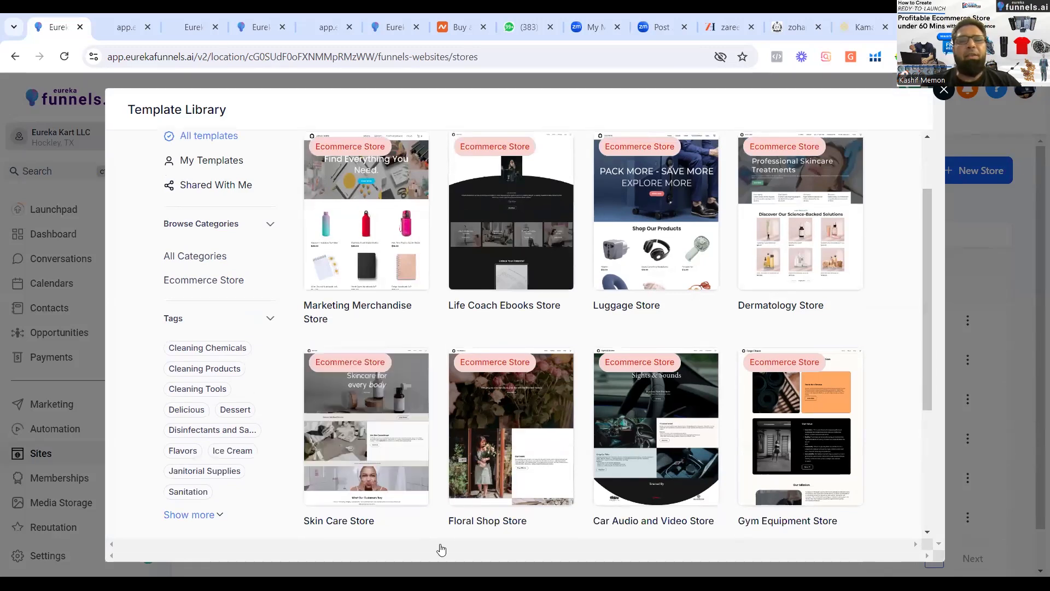
mouse_move(856, 379)
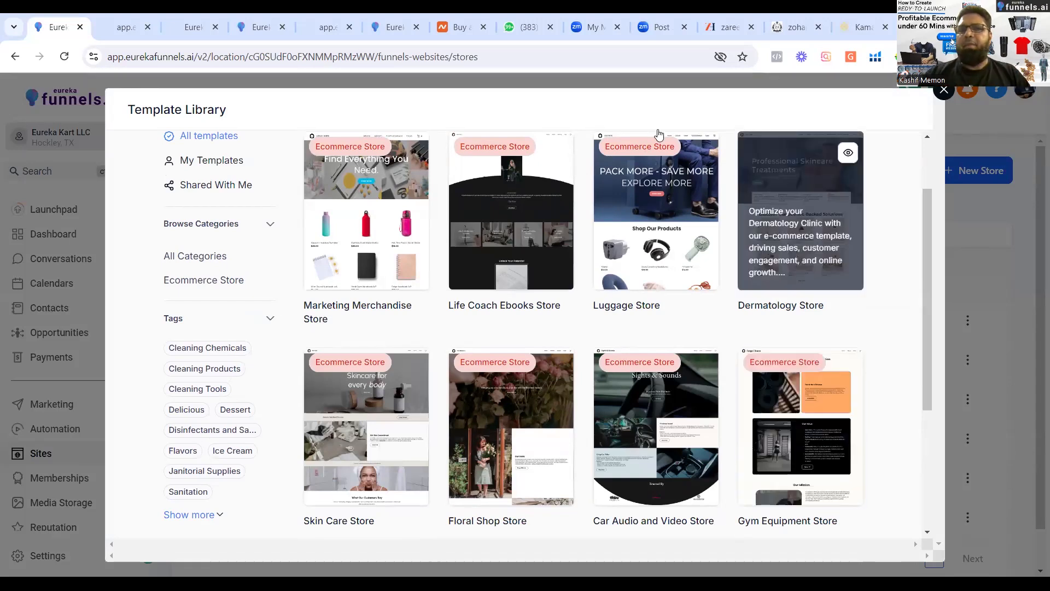
click(945, 90)
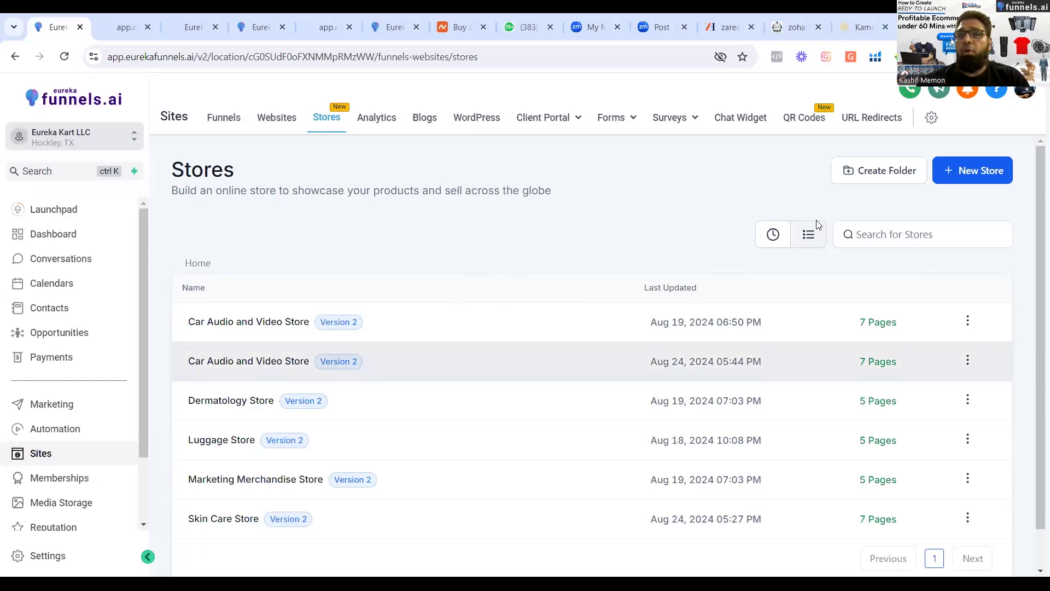
Reopen the Template Library for a new store and examine the template descriptions, including Floral Shop, Marketing Merchandise, Dermatology and Luggage Store.
click(967, 165)
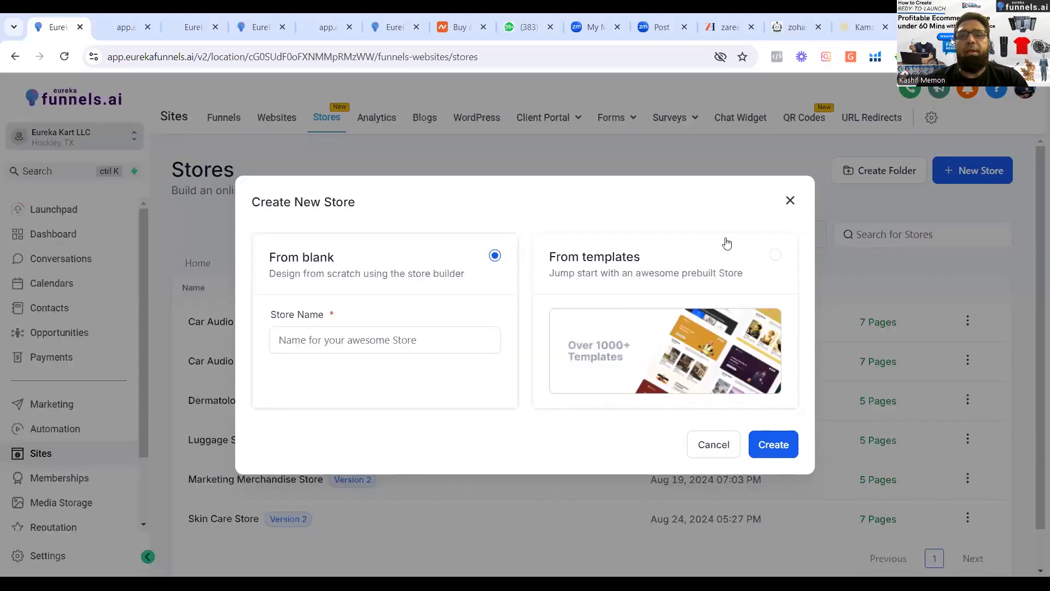
click(767, 257)
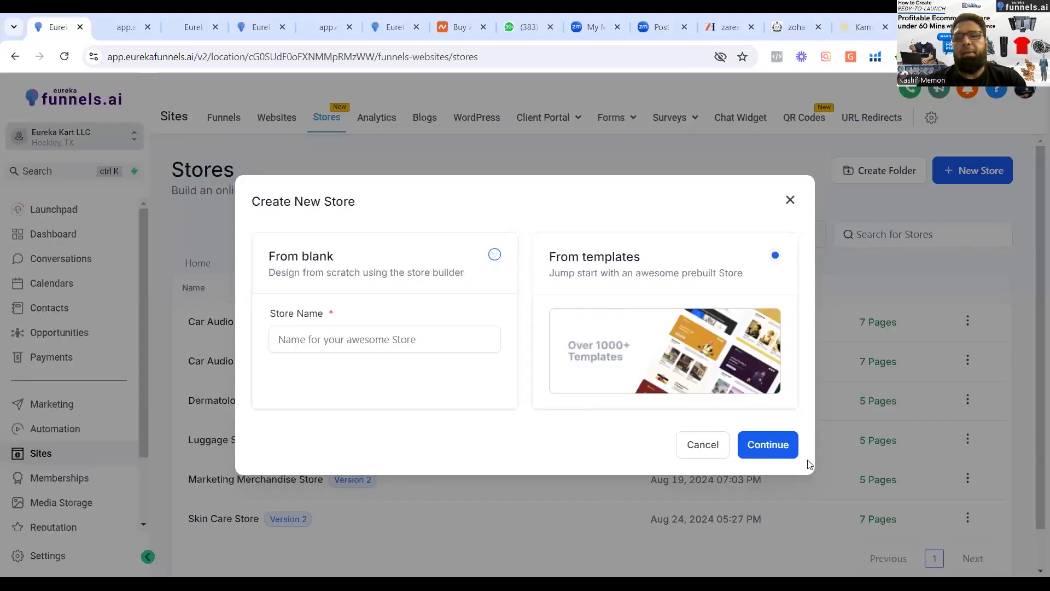
click(778, 452)
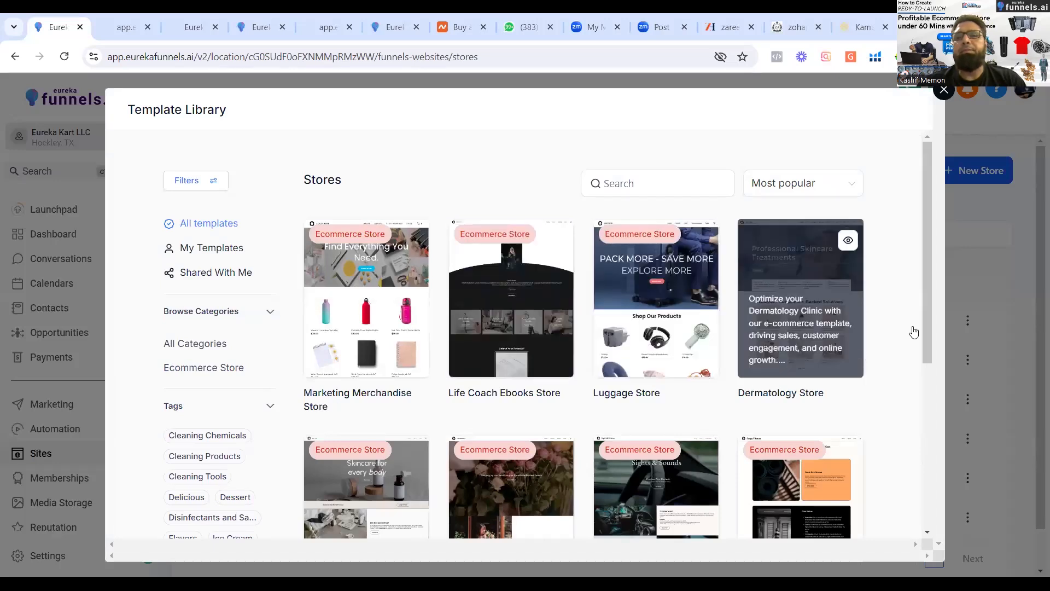
drag(926, 180, 926, 183)
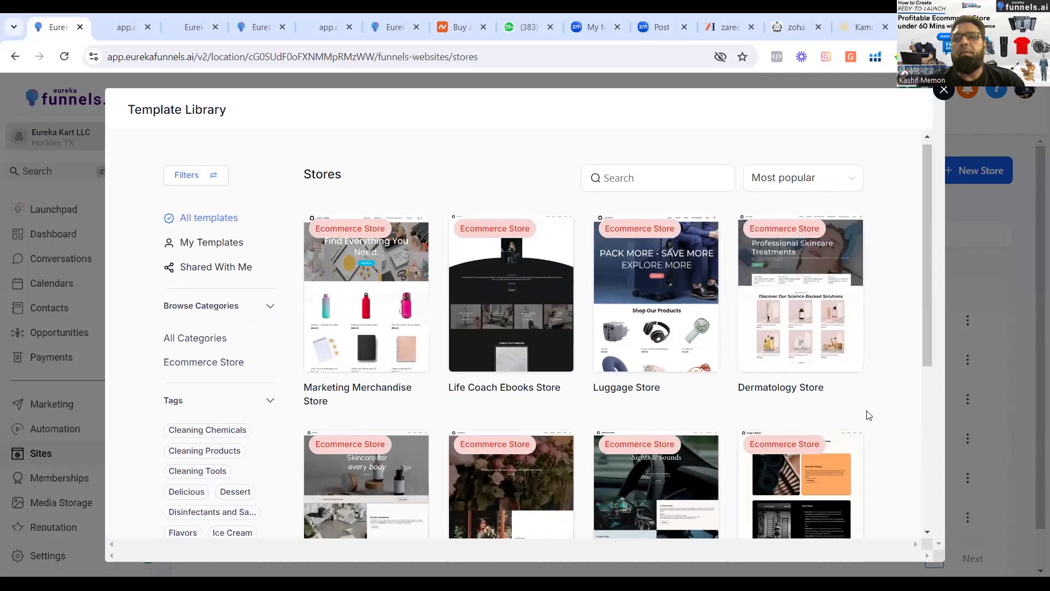
drag(924, 162, 926, 214)
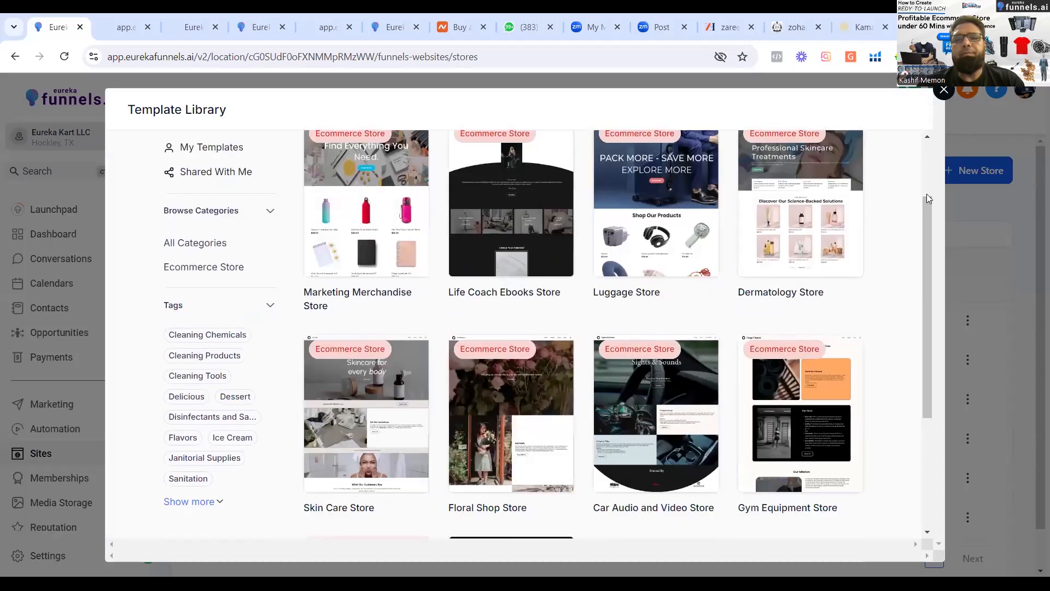
mouse_move(510, 385)
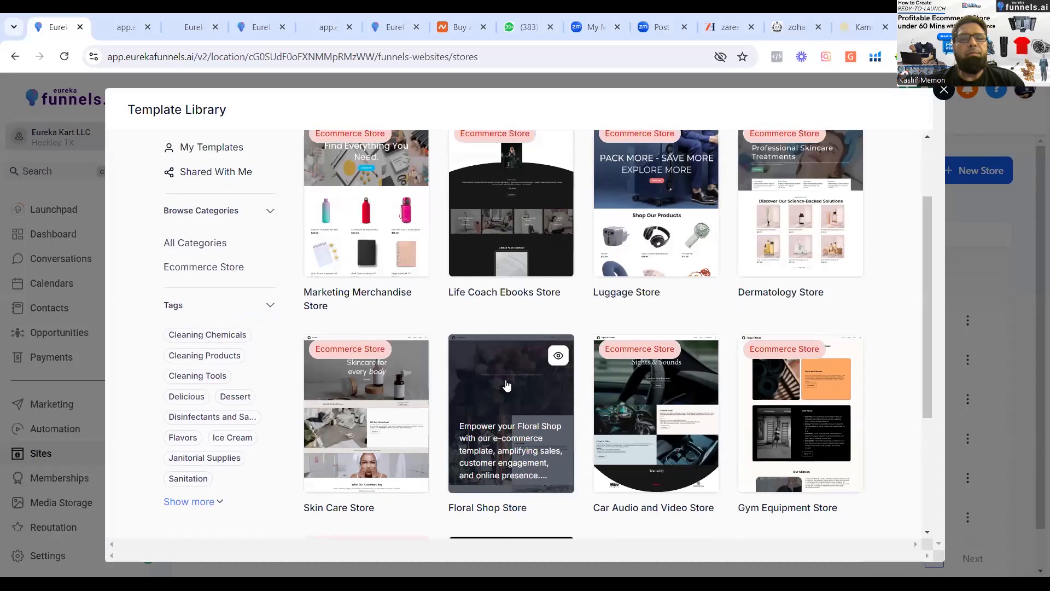
mouse_move(394, 309)
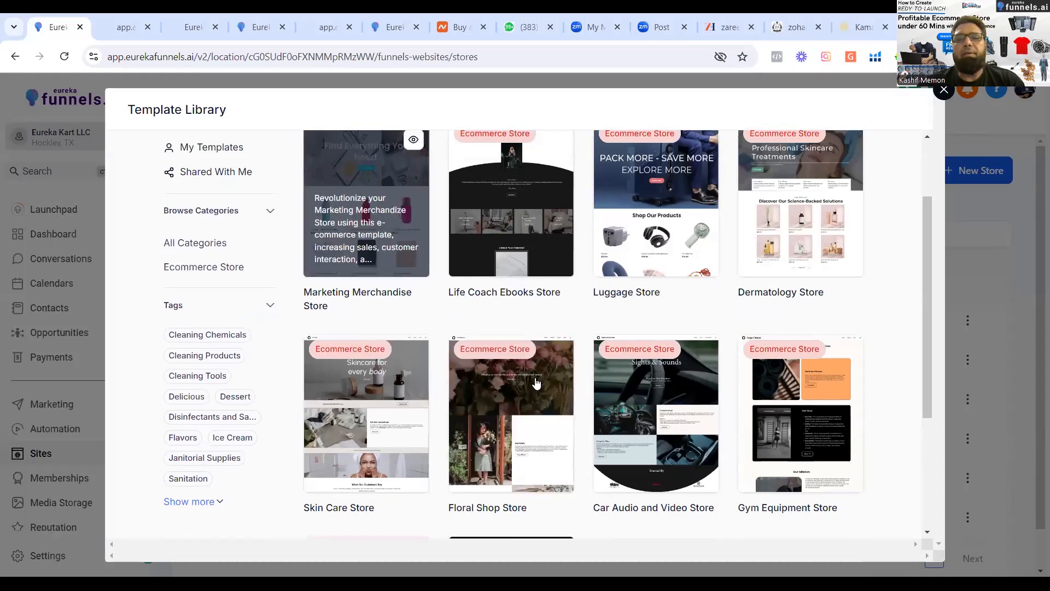
mouse_move(829, 457)
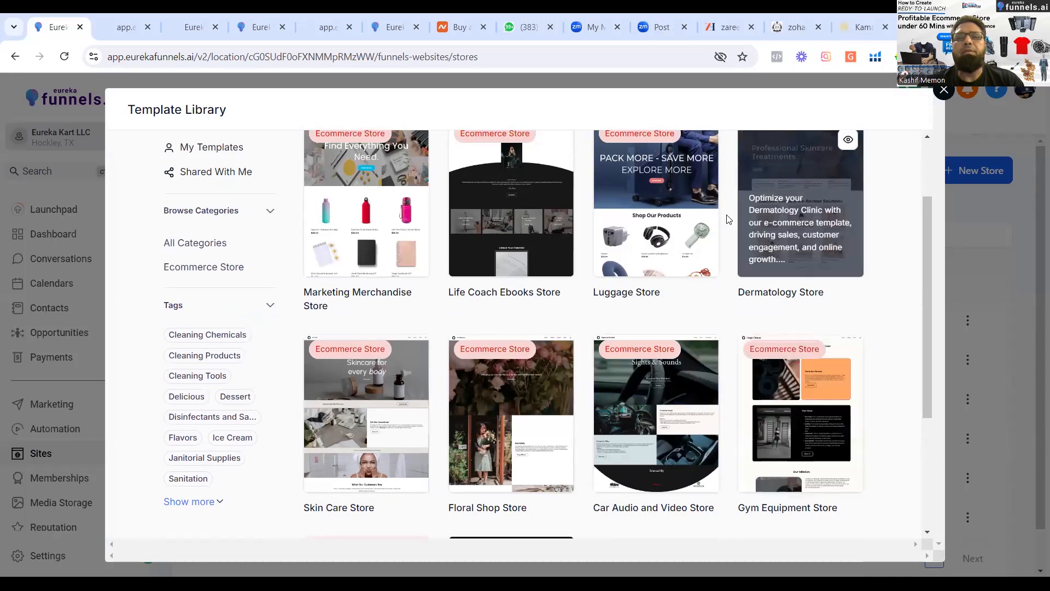
mouse_move(678, 183)
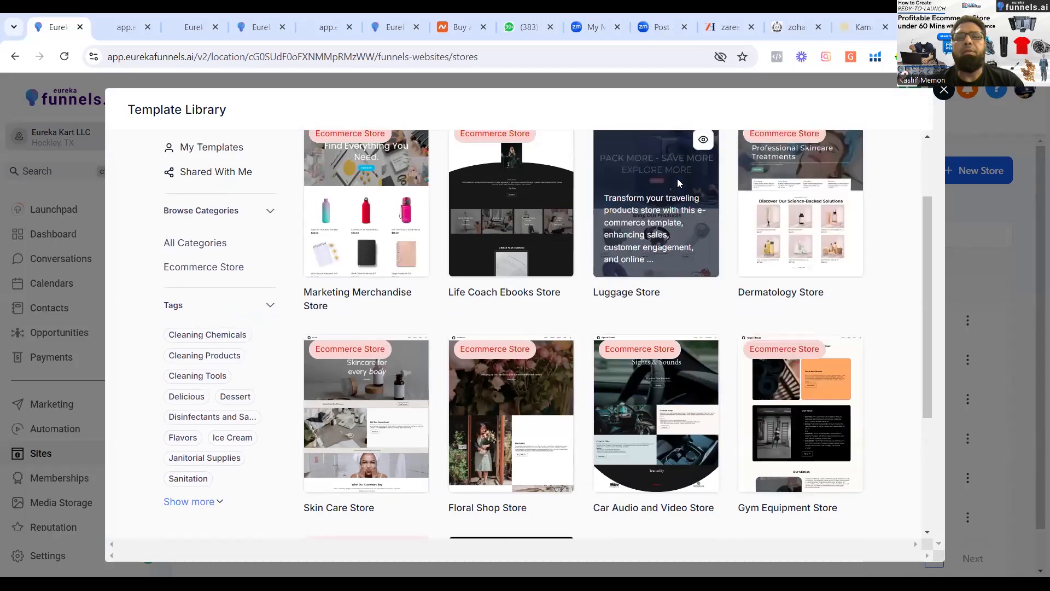
Try to create a store from the Life Coach Ebooks Store template after previewing it, and return to the list of stores.
click(552, 146)
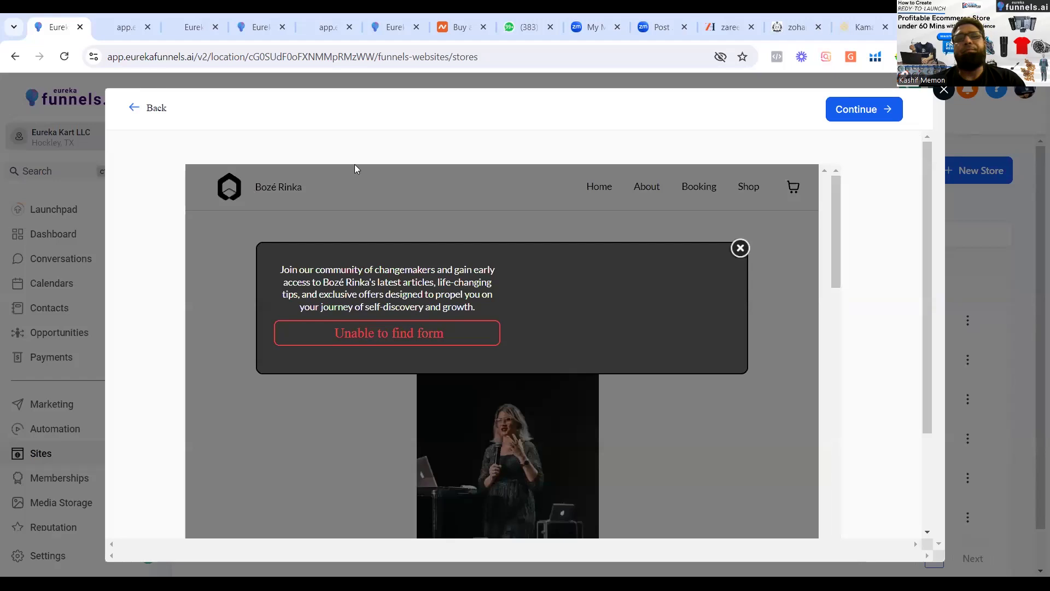
click(860, 110)
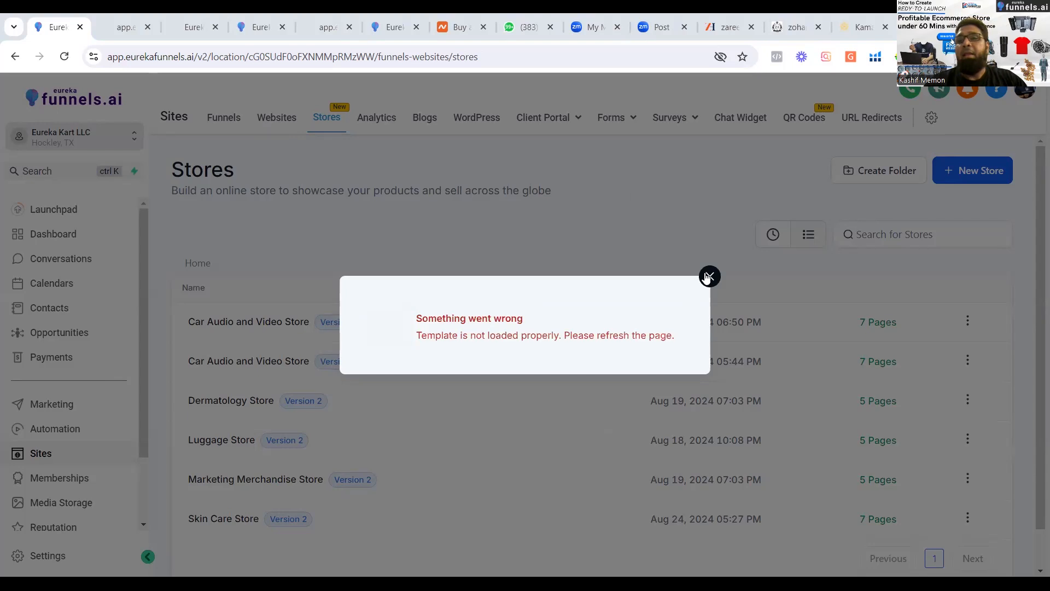
click(962, 188)
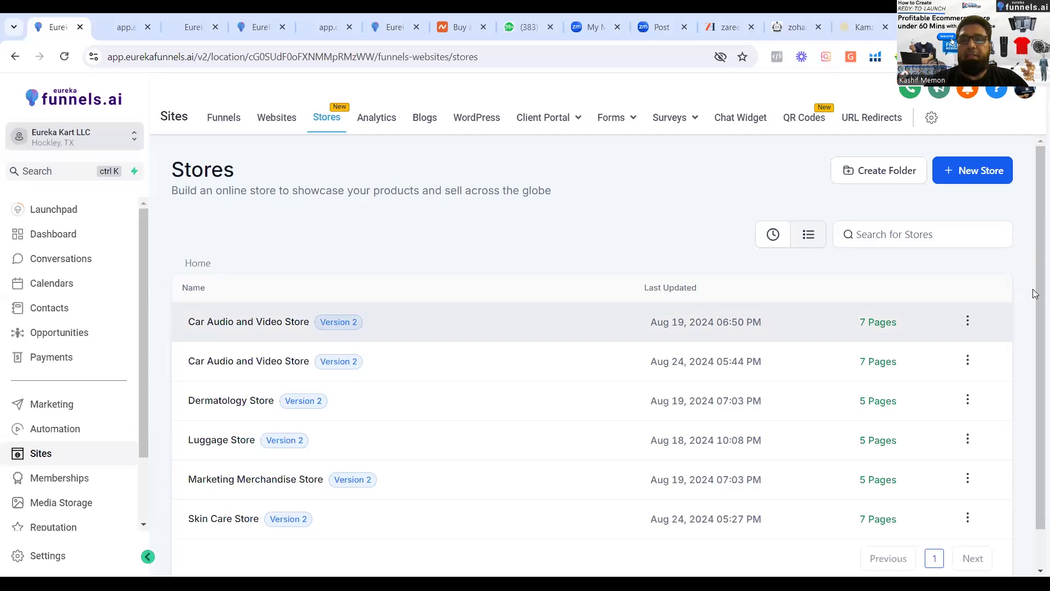
Open the existing Marketing Merchandise Store and load its Products List page in the page builder.
scroll(1034, 294, down, 1)
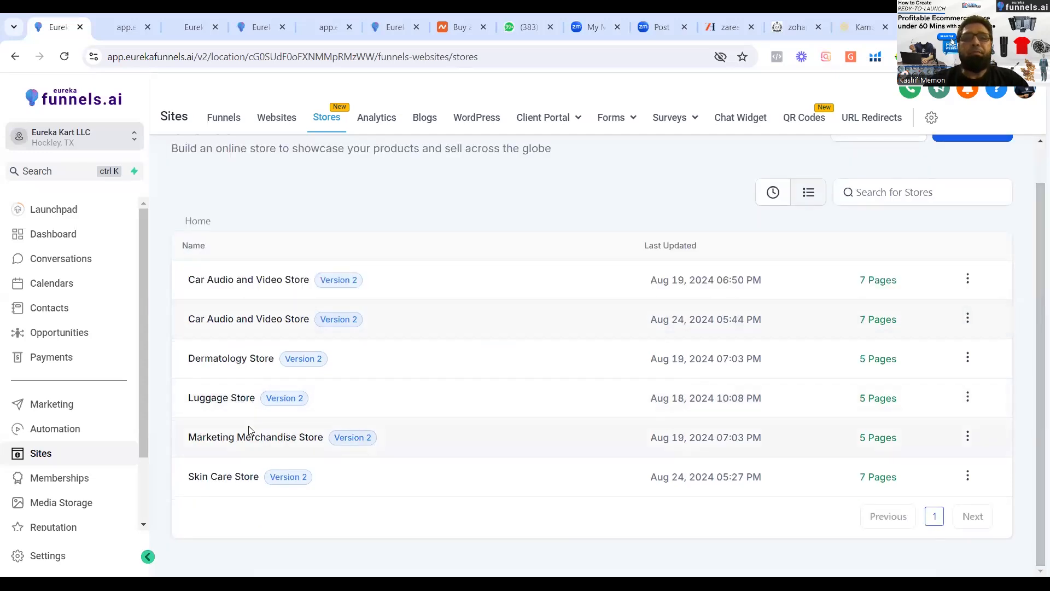
click(282, 441)
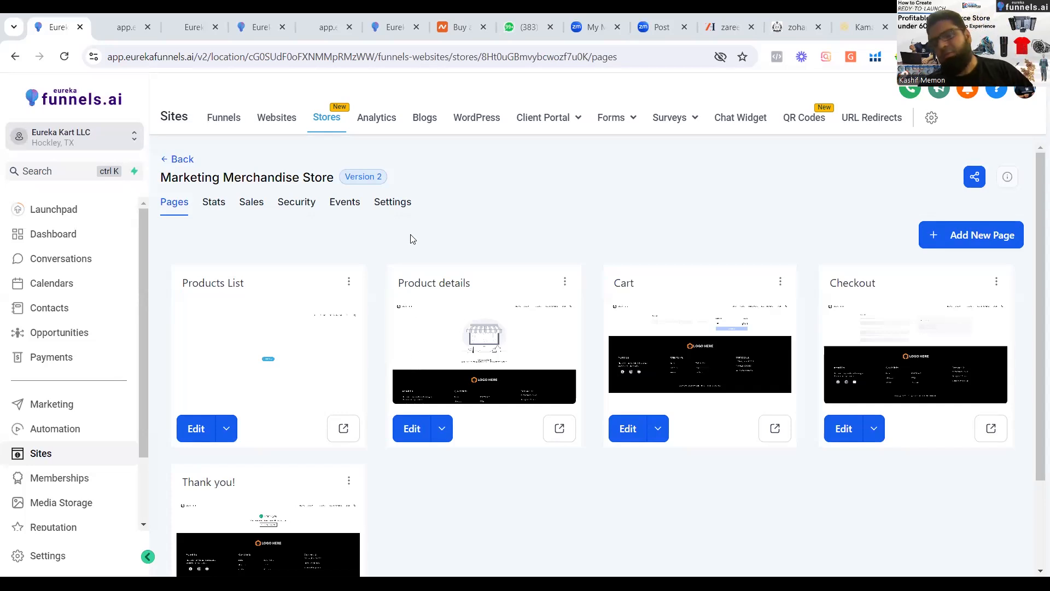
click(196, 429)
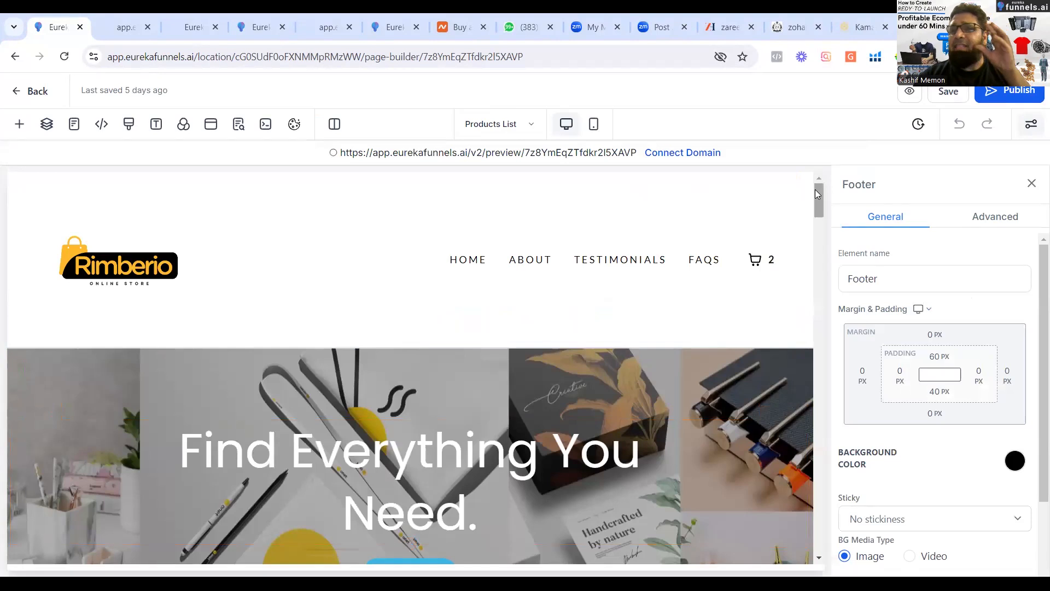
Review the Products List page from its header through the products, collections and client testimonials, returning to the start of the page.
scroll(815, 189, down, 12)
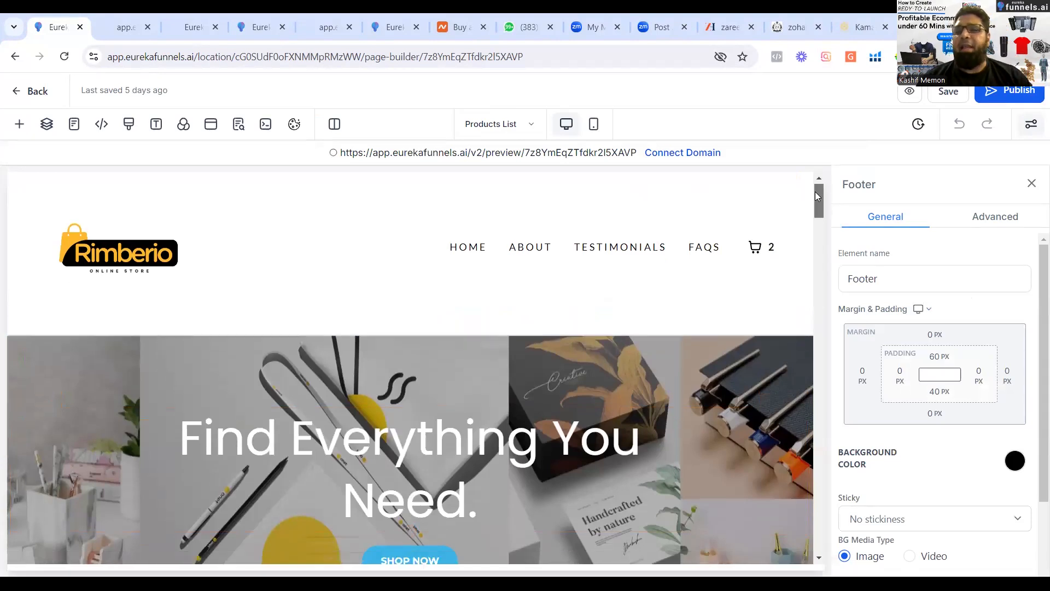
scroll(804, 213, up, 5)
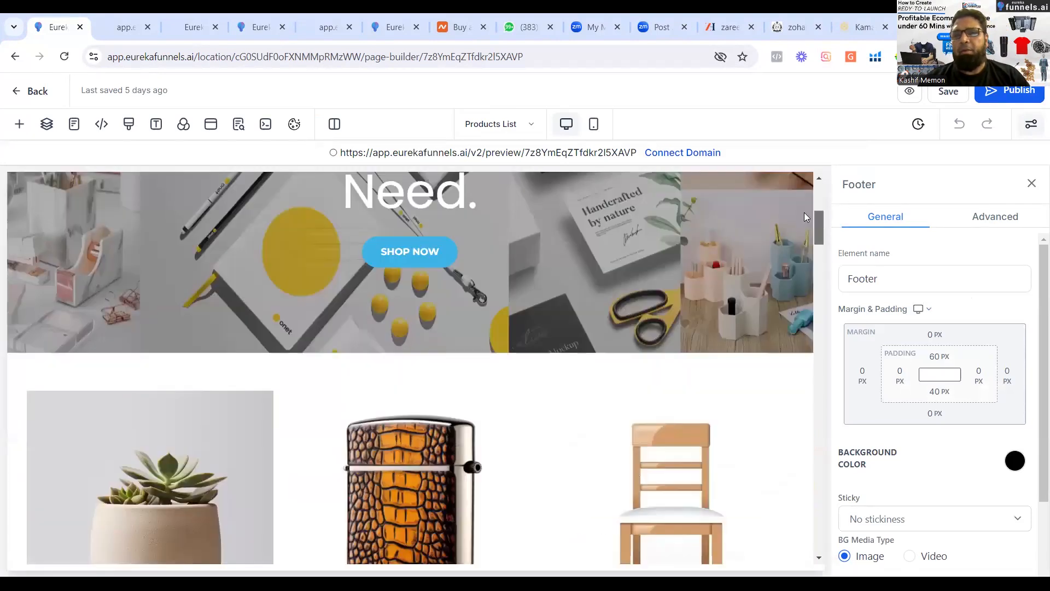
scroll(804, 221, down, 9)
scroll(803, 298, down, 3)
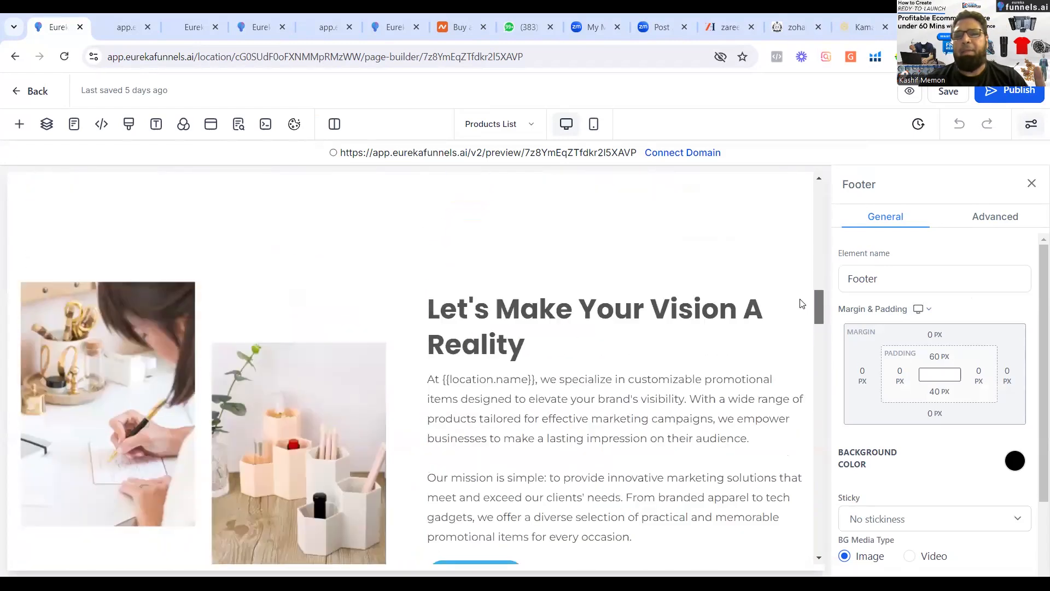
scroll(819, 317, down, 8)
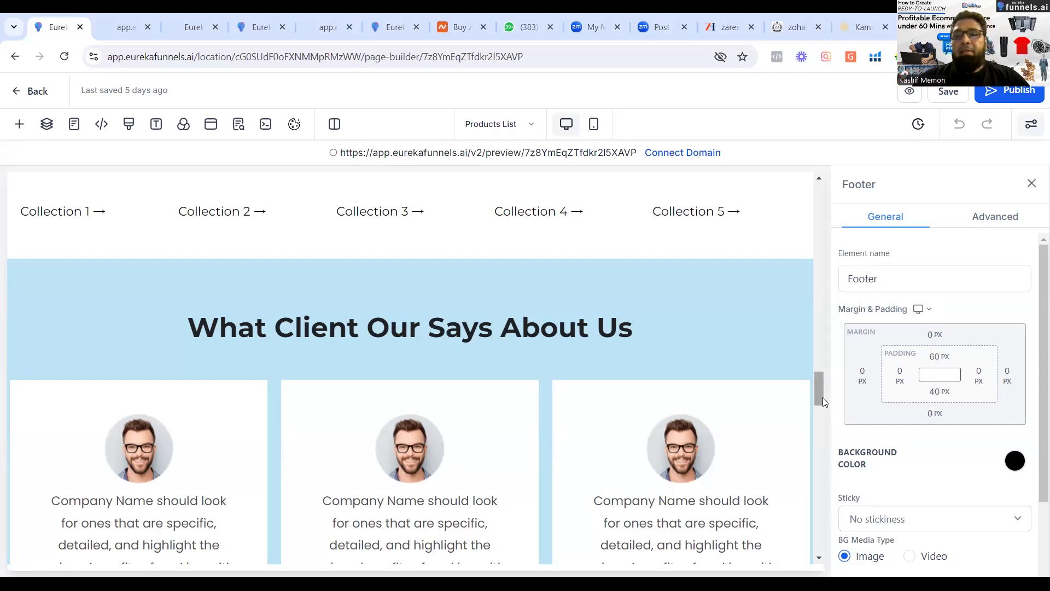
drag(823, 397, 805, 186)
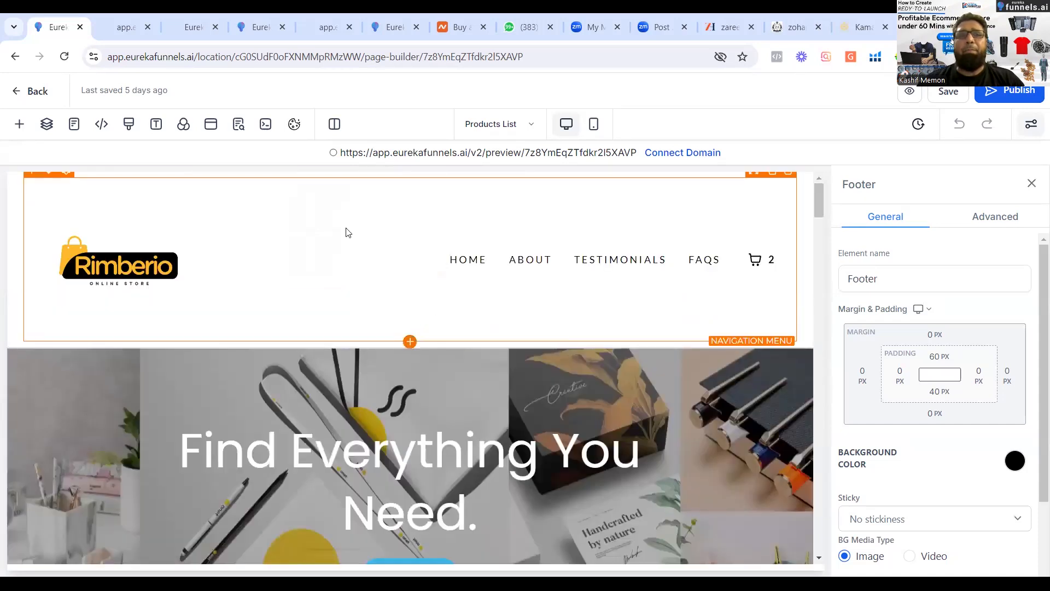
Switch to the store's Product details page and review its price, capacity and color options, and Add to Cart section.
click(76, 128)
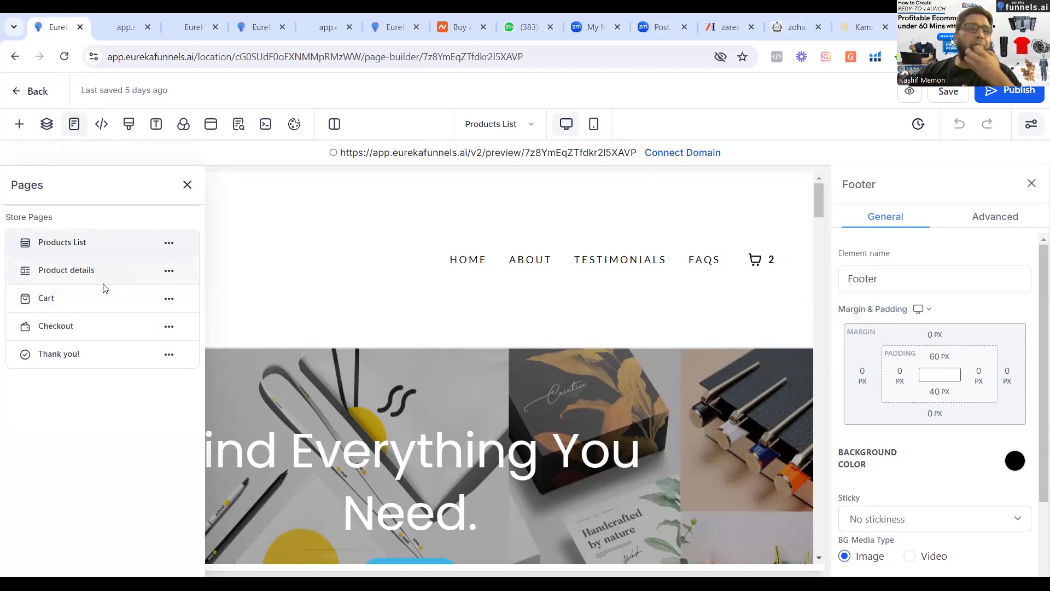
click(85, 277)
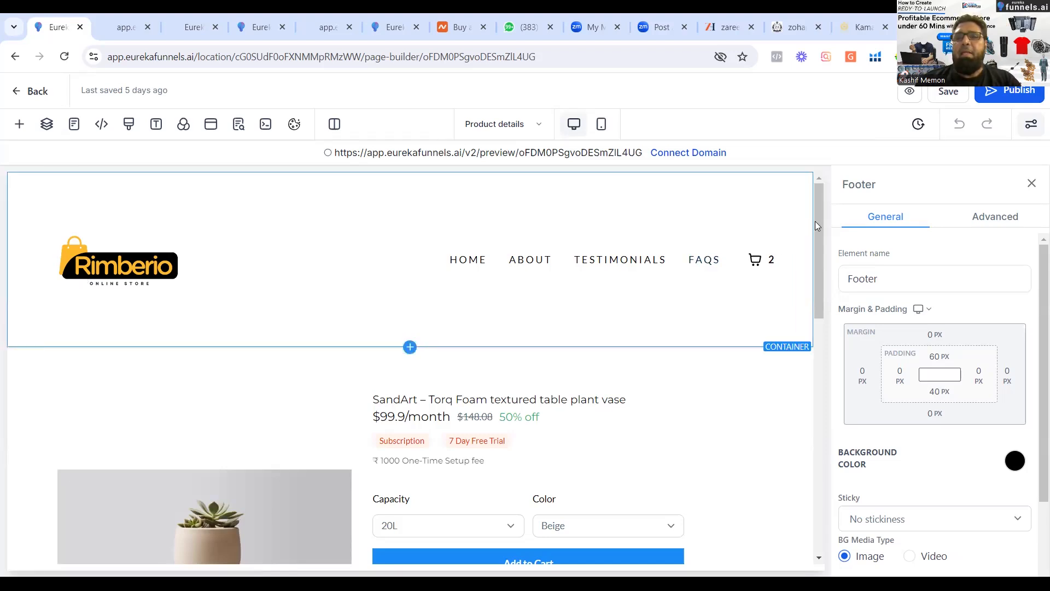
scroll(815, 253, down, 5)
scroll(801, 274, up, 3)
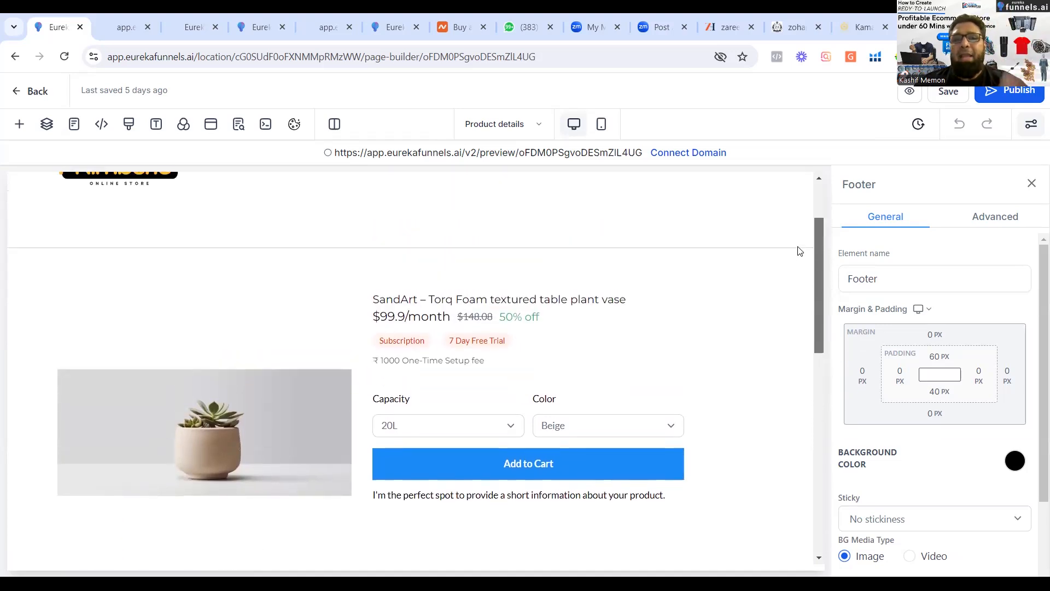
scroll(535, 433, down, 1)
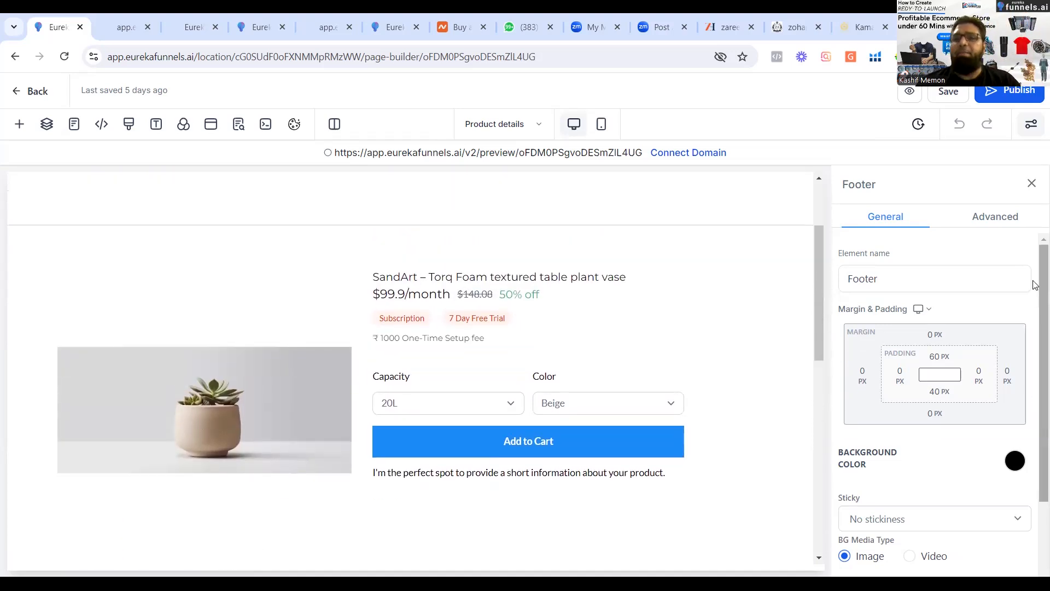
scroll(1034, 284, down, 2)
scroll(1024, 452, up, 2)
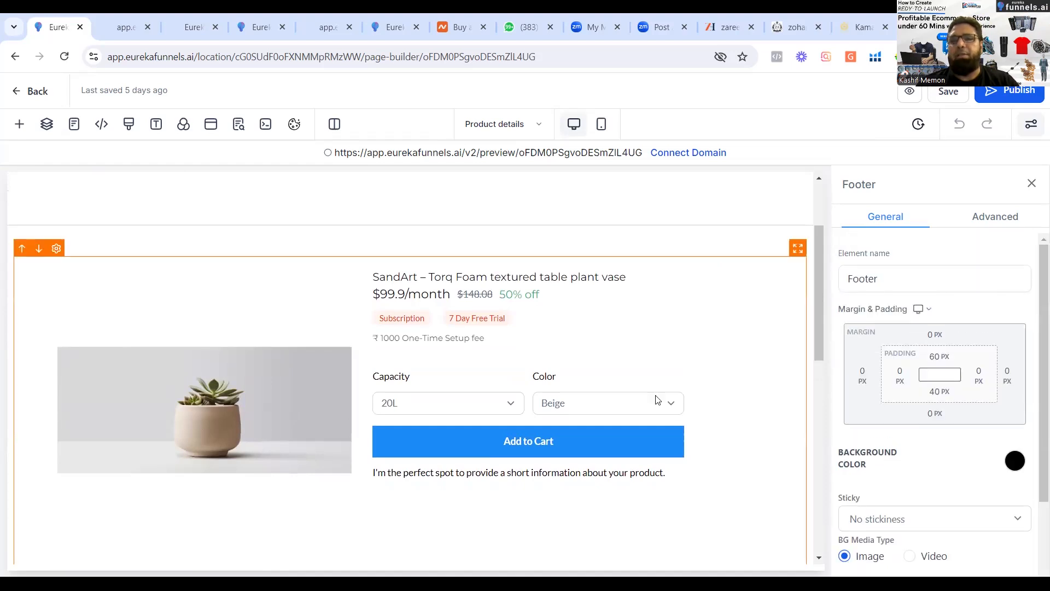
Enable the Buy Now button and related products on the Product Detail element, and review its margin, padding and text options.
click(625, 375)
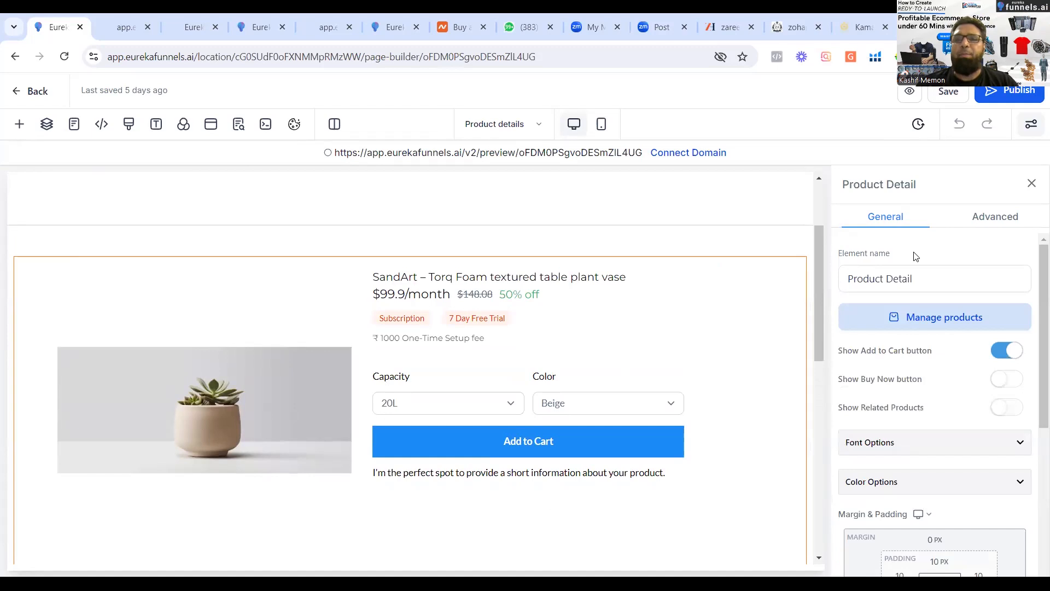
click(1023, 381)
click(1015, 384)
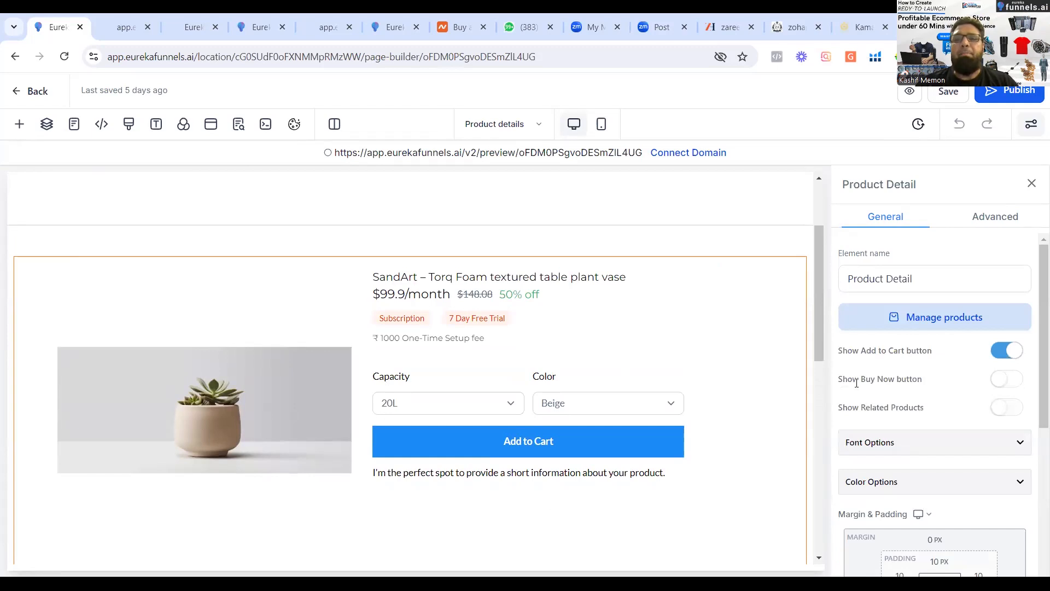
click(1016, 383)
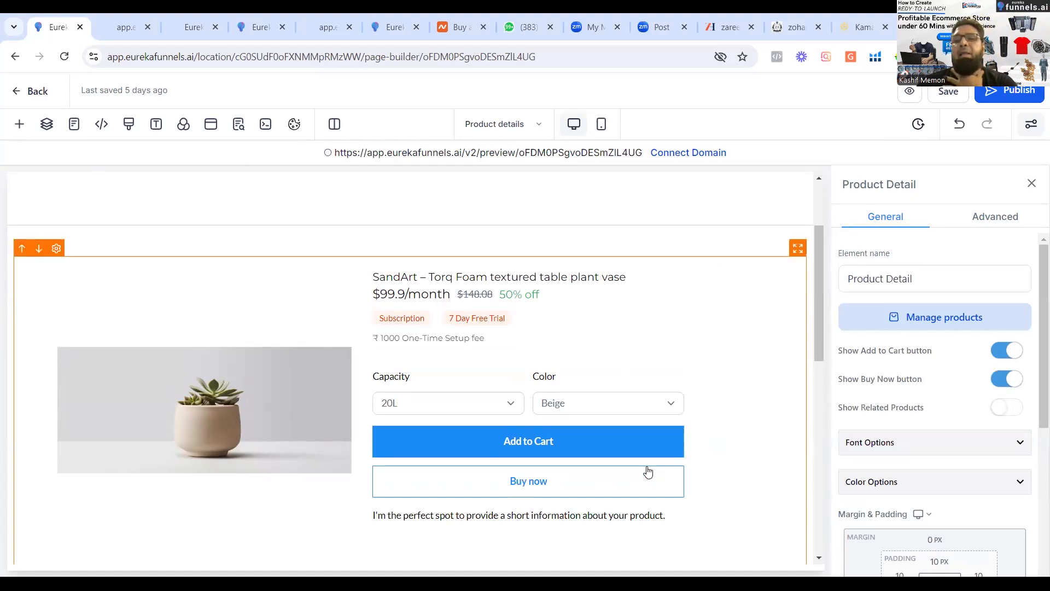
click(1006, 408)
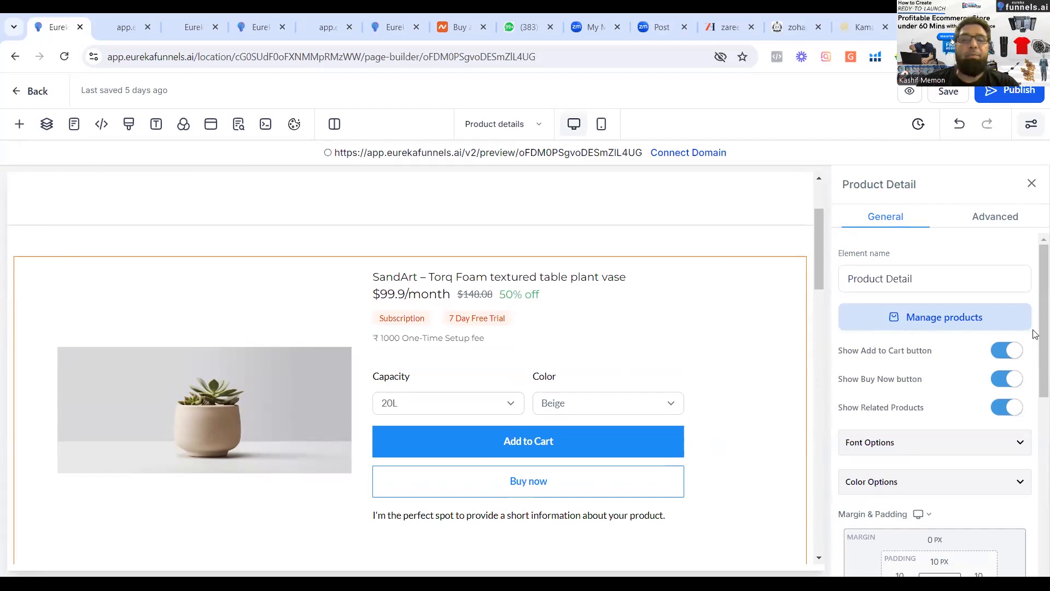
scroll(1034, 438, down, 2)
scroll(1035, 449, down, 3)
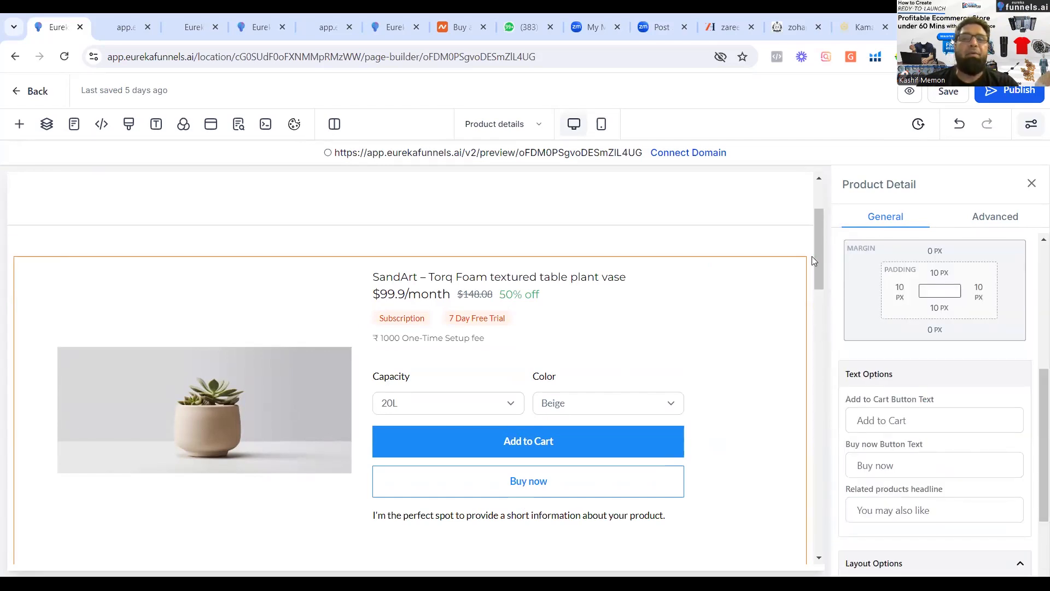
drag(812, 344, 812, 247)
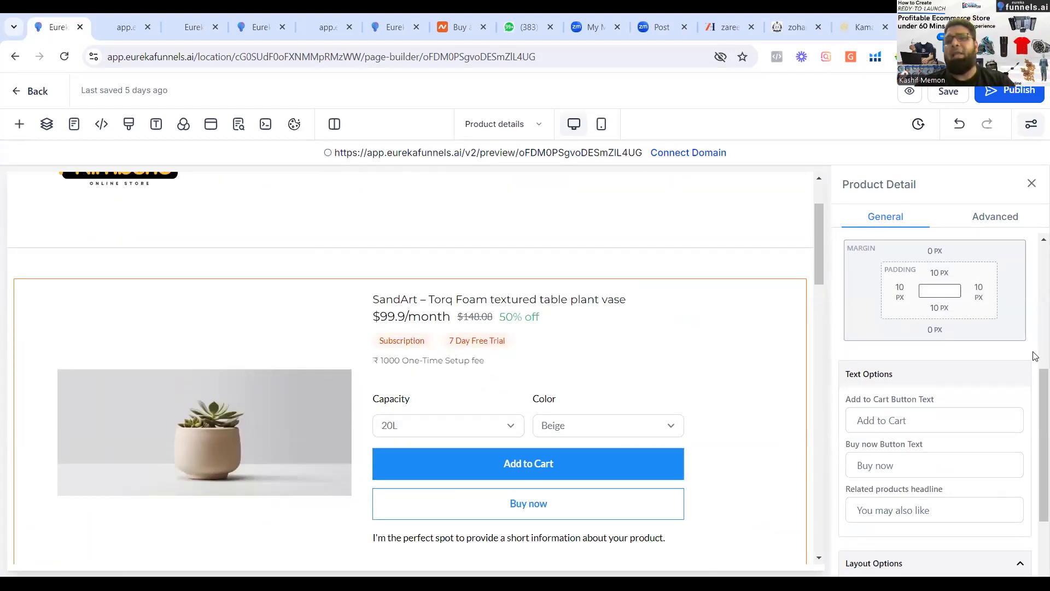
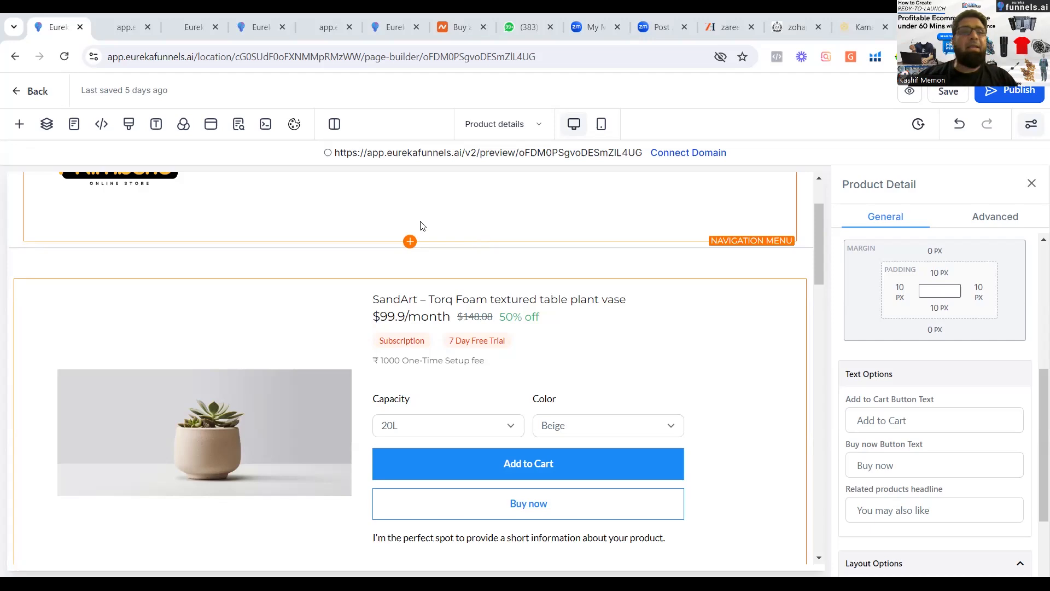
Switch to the store's Cart page, discarding the unsaved Product details changes, and review the cart items, totals and checkout section.
click(75, 126)
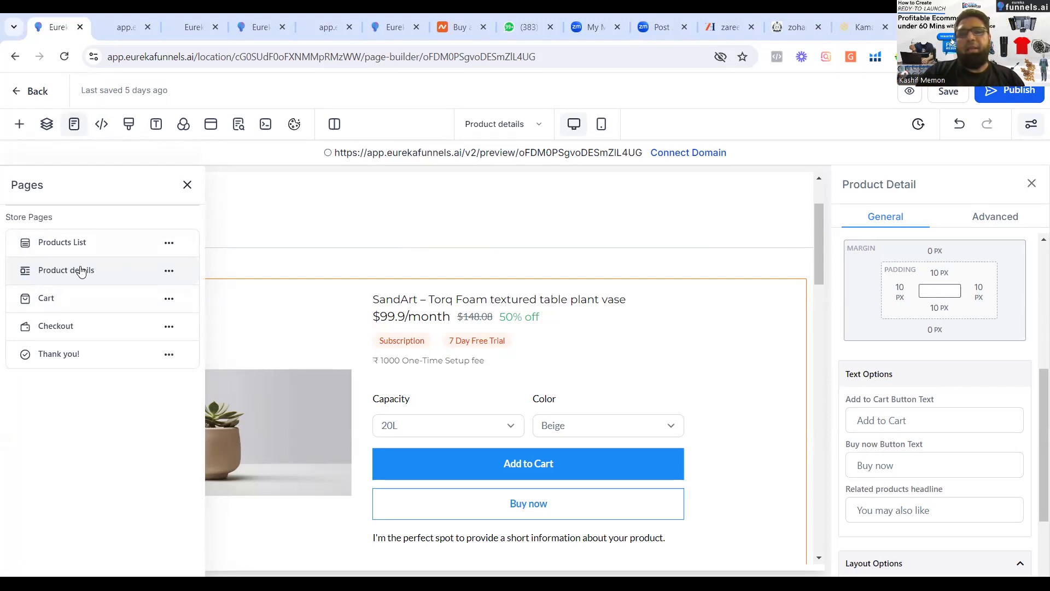
click(73, 307)
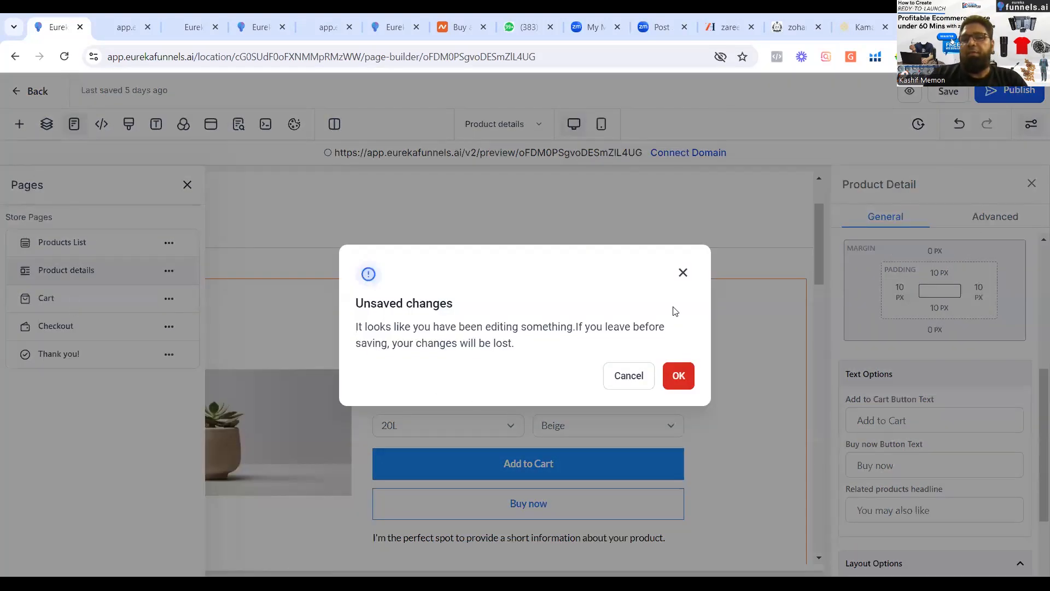
click(626, 379)
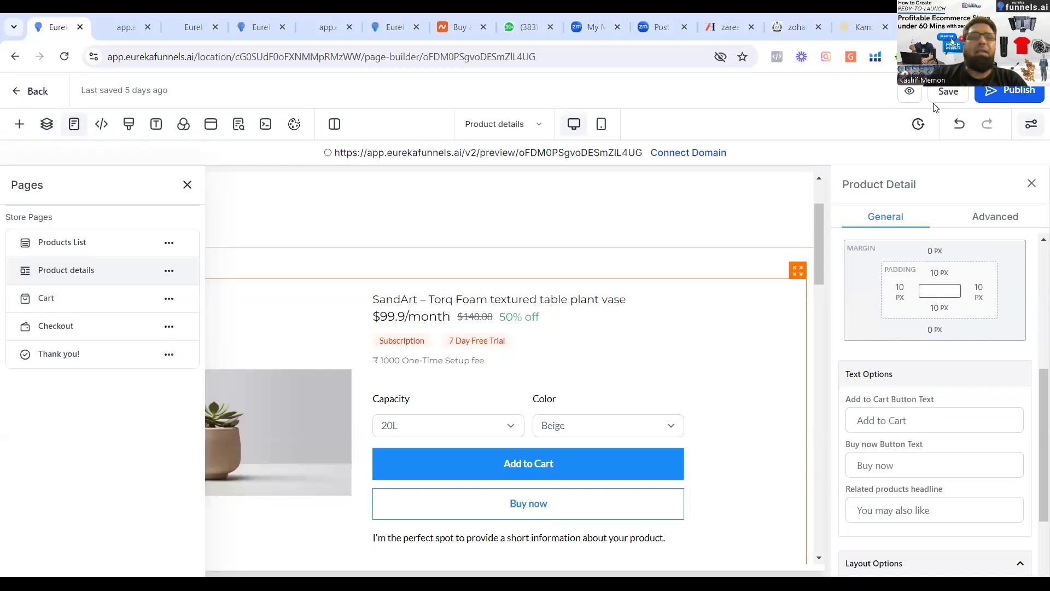
click(106, 302)
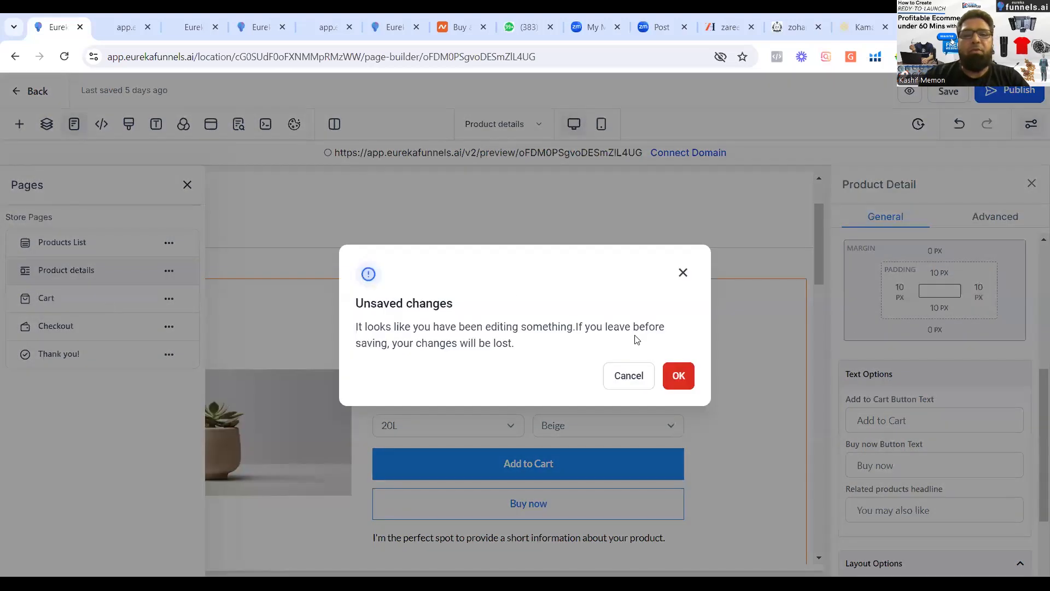
click(681, 384)
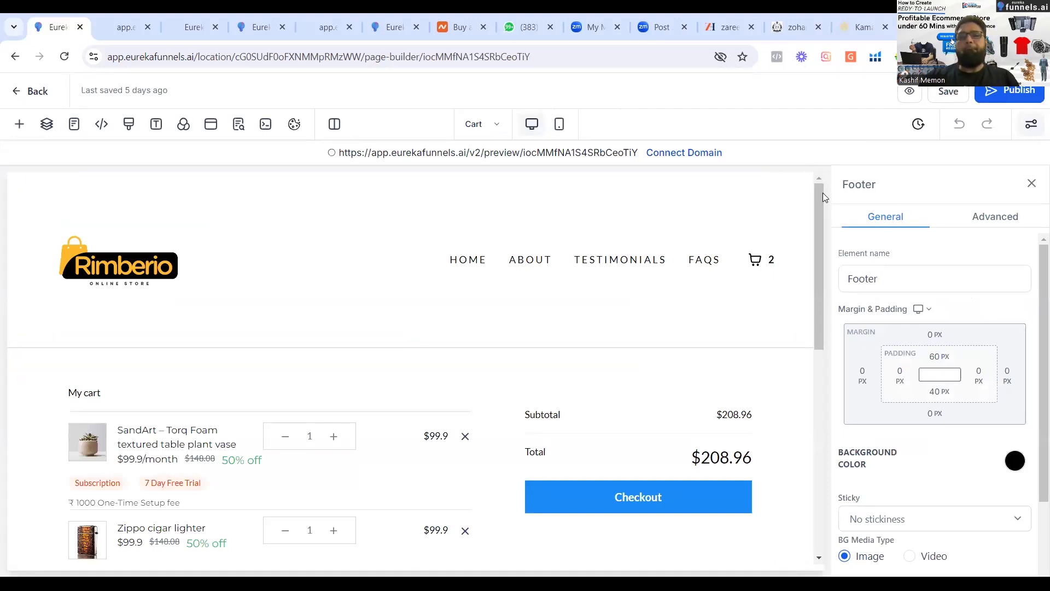
mouse_move(821, 195)
mouse_down()
mouse_move(815, 260)
mouse_move(817, 213)
mouse_up()
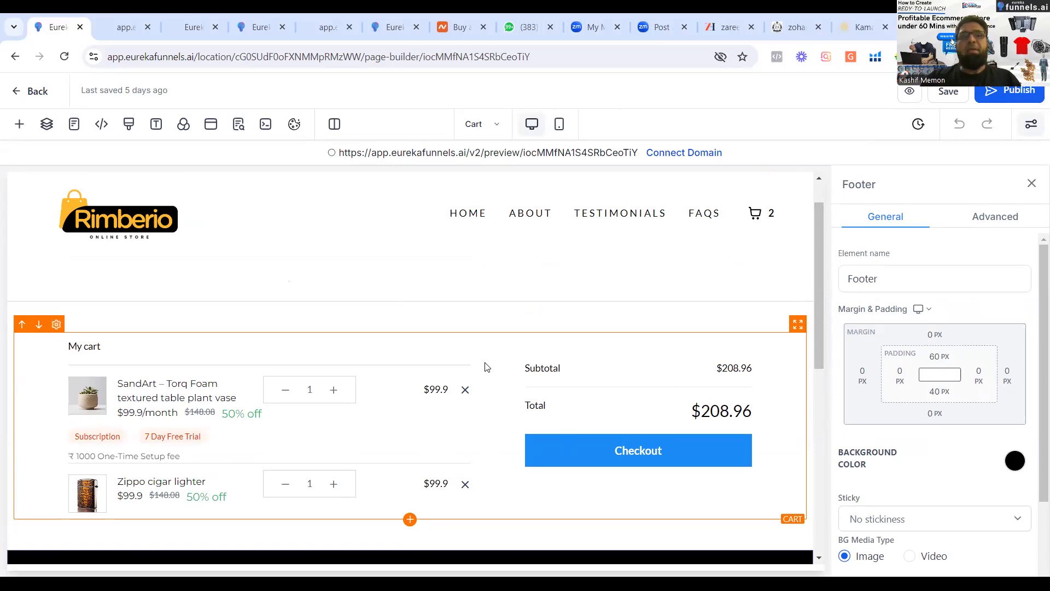
Switch to the store's Checkout page and review its contact, shipping details, cart summary and coupon sections.
click(74, 129)
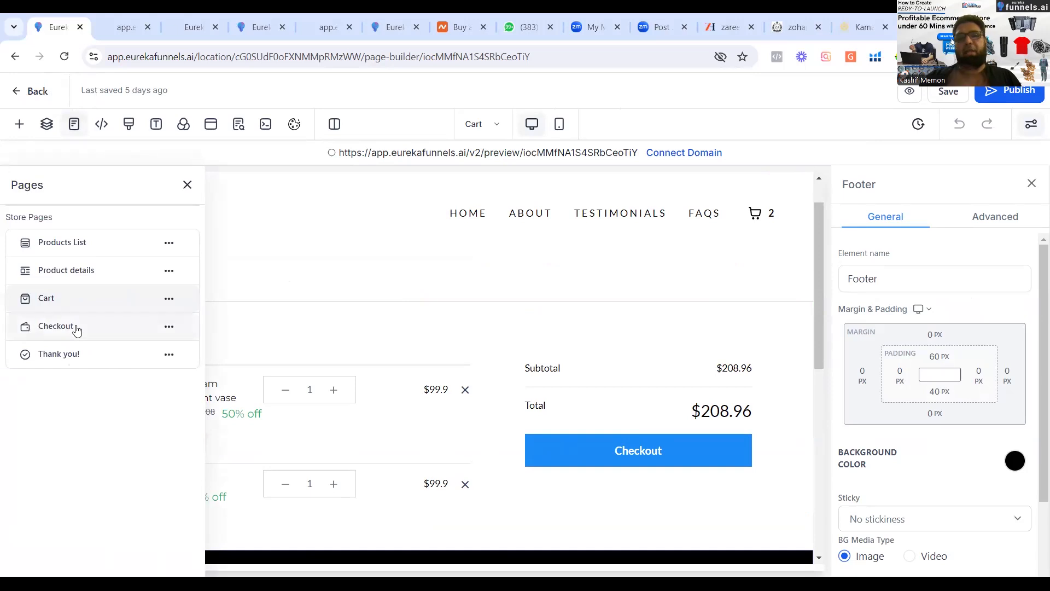
click(77, 328)
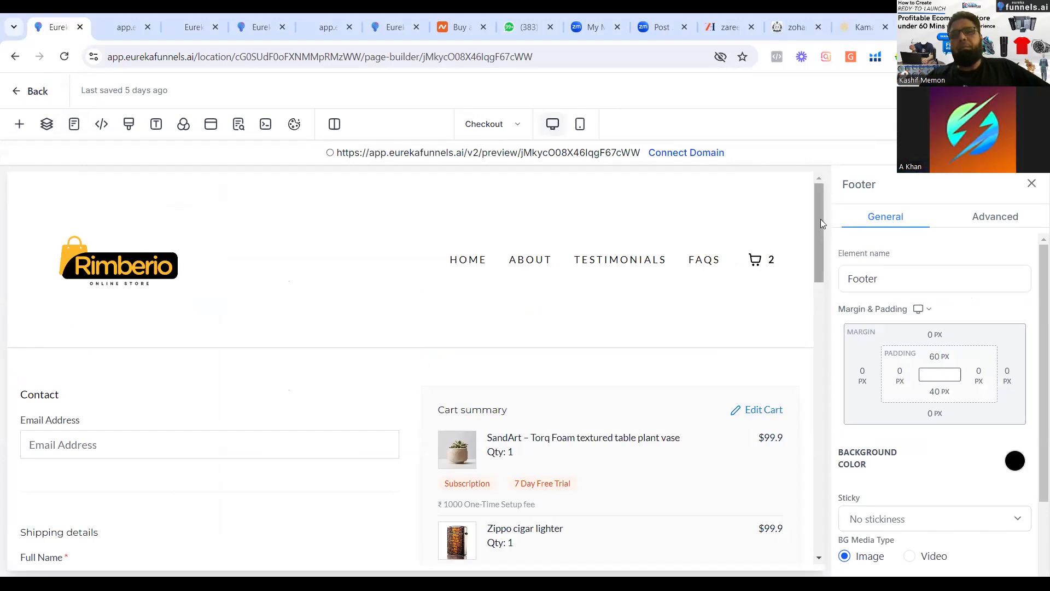
drag(821, 219, 822, 268)
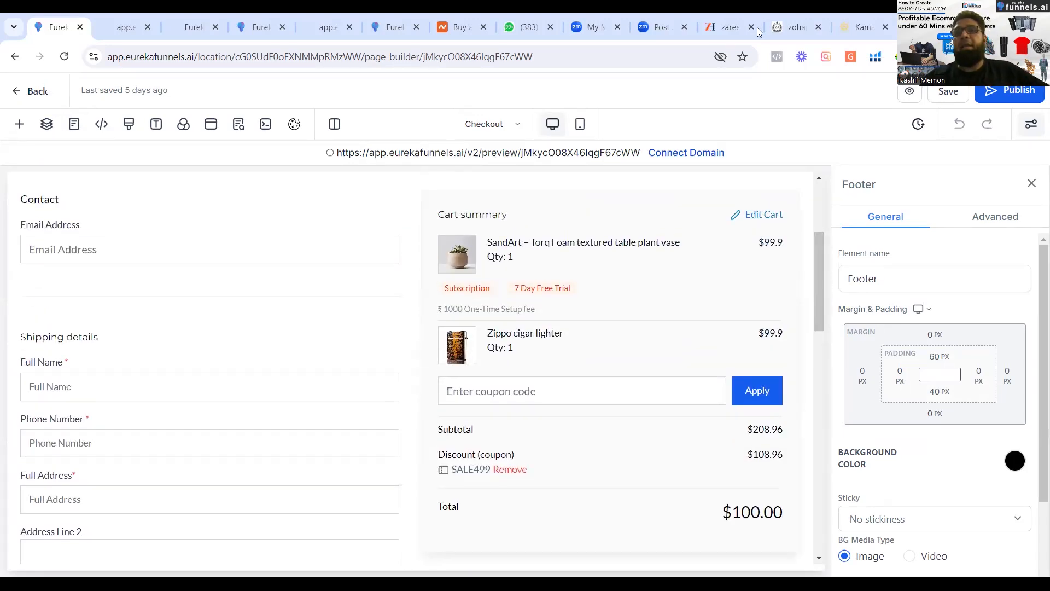
Look over the open Zohan Ateeq, Kamalia Khaddar, Zareen Homes and EurekaFunnels store pages, returning to the Checkout page in the builder.
click(782, 28)
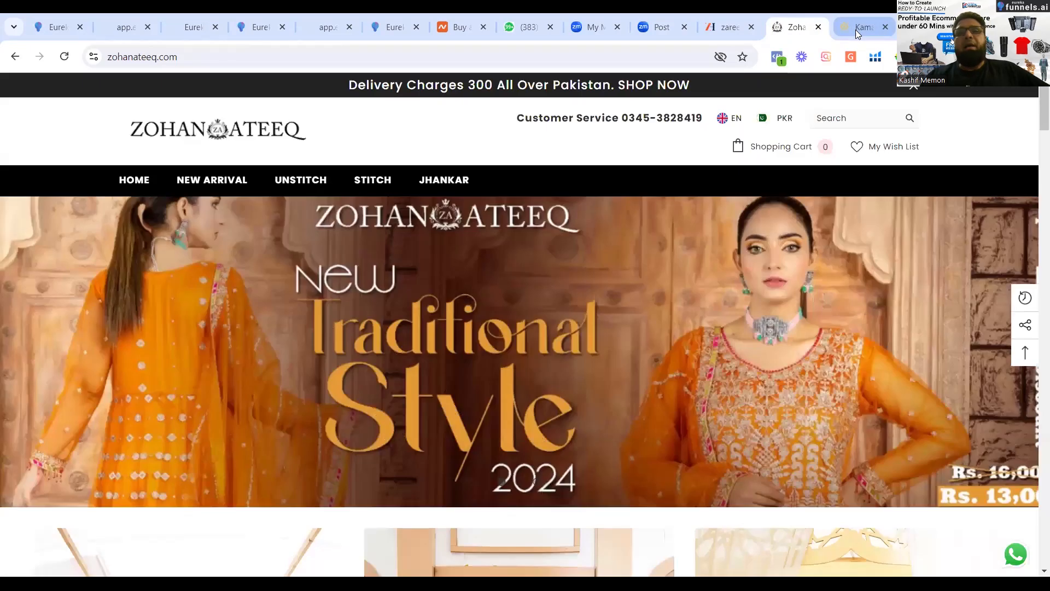
click(856, 29)
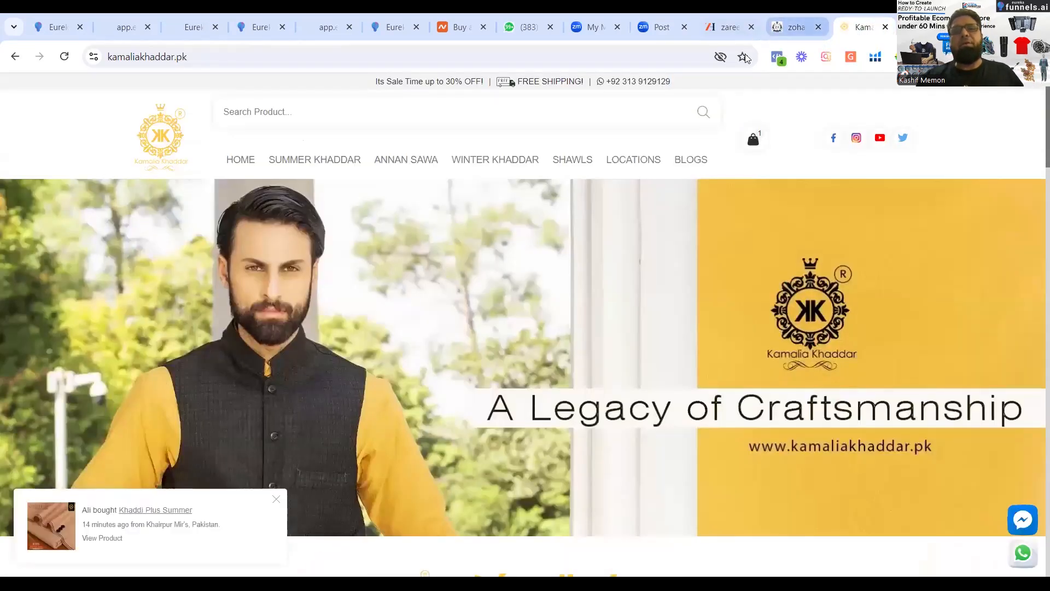
click(728, 27)
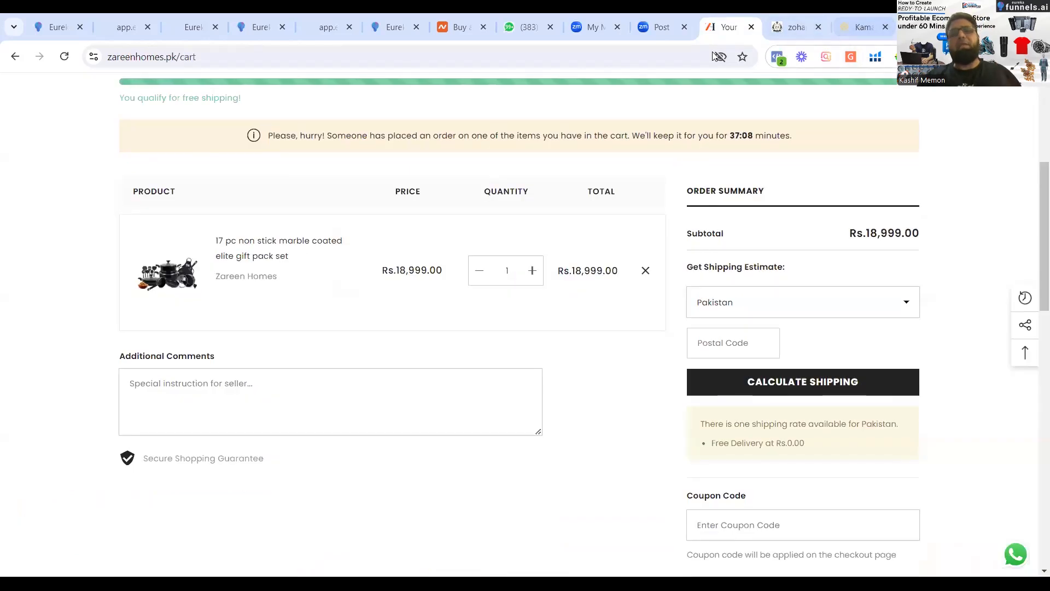
click(246, 25)
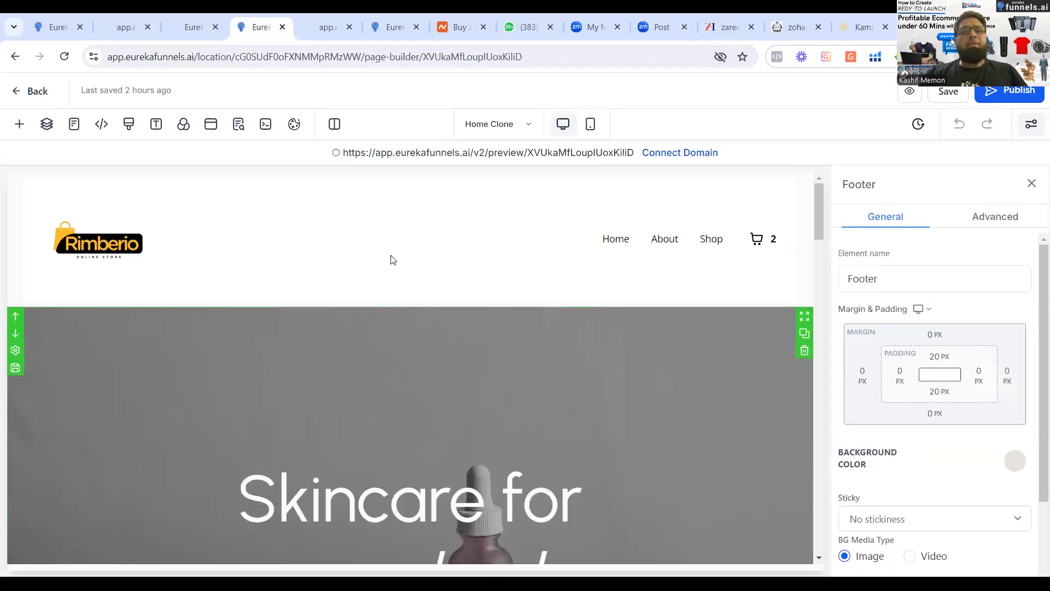
click(404, 35)
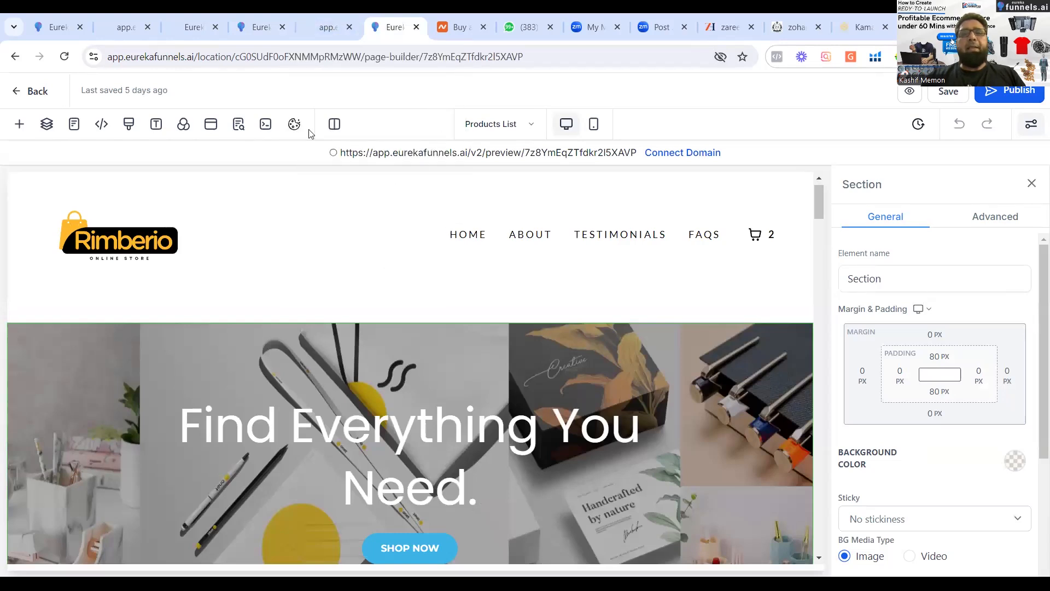
click(321, 32)
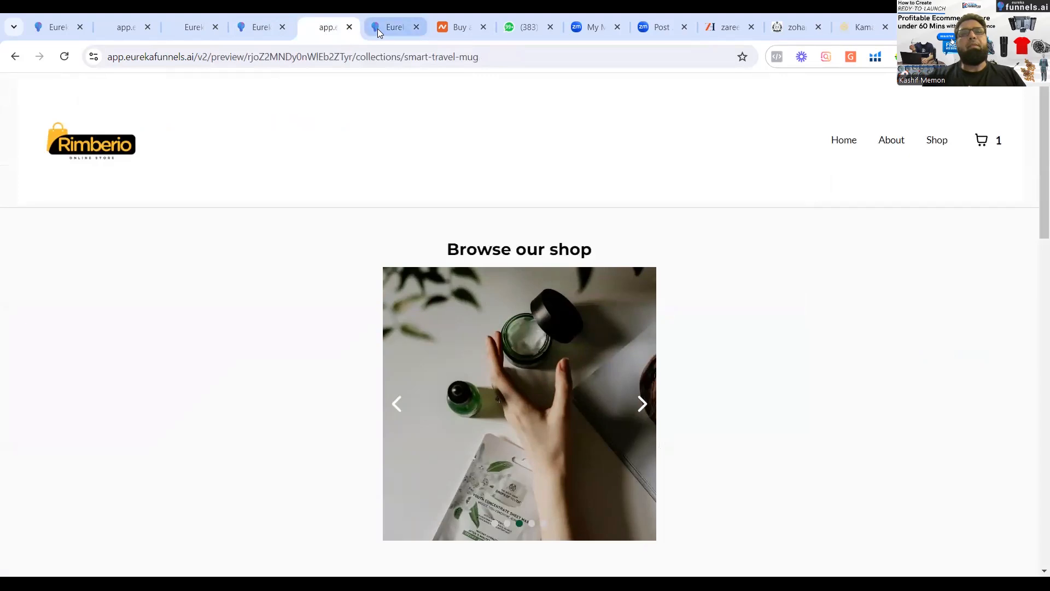
click(178, 31)
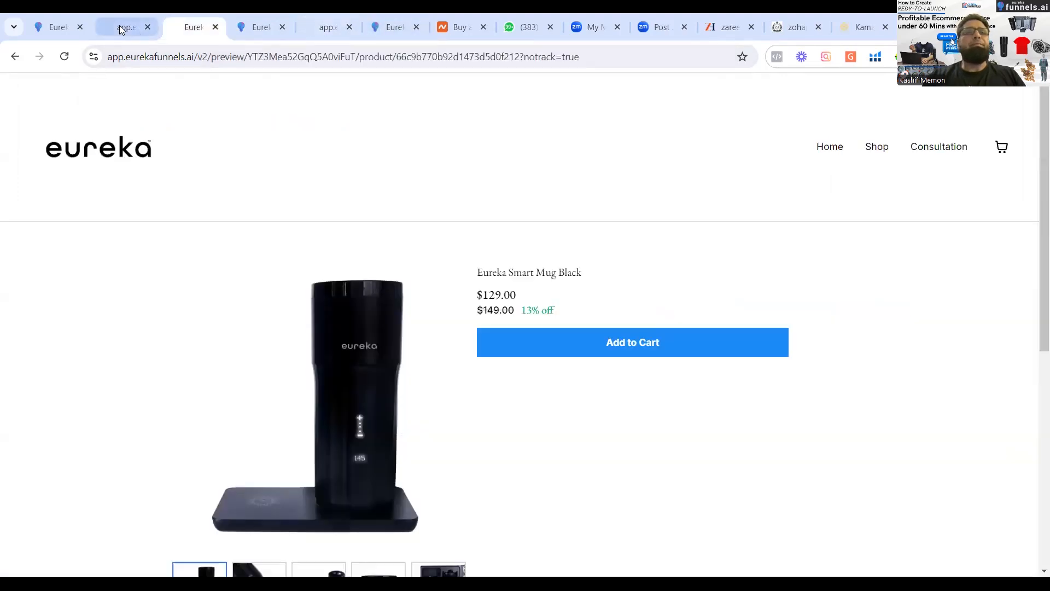
click(39, 30)
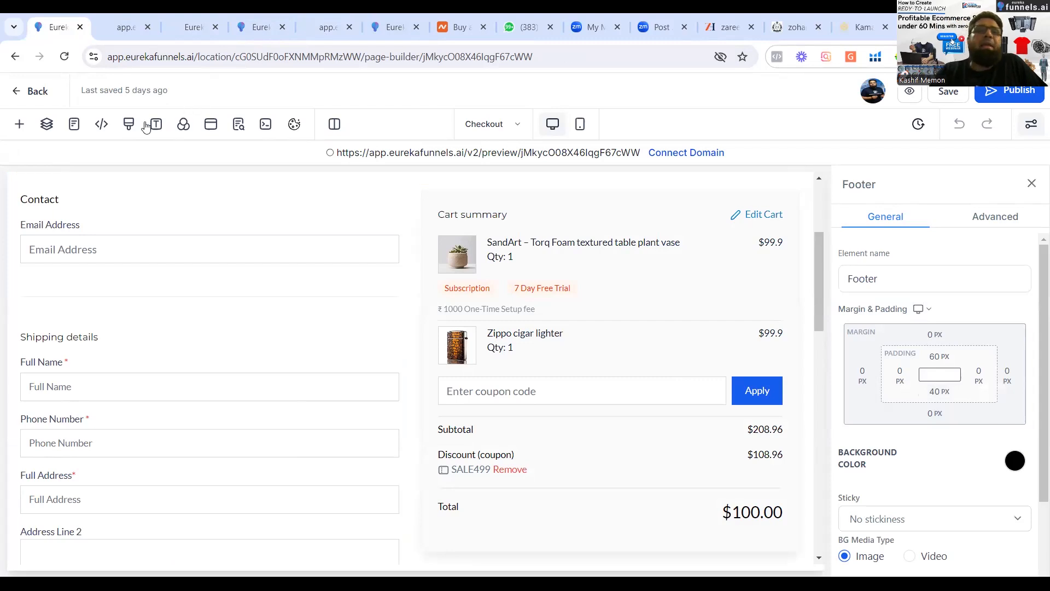
Switch to the store's Thank you! page and review its headline, confirmation email message and order items.
click(72, 130)
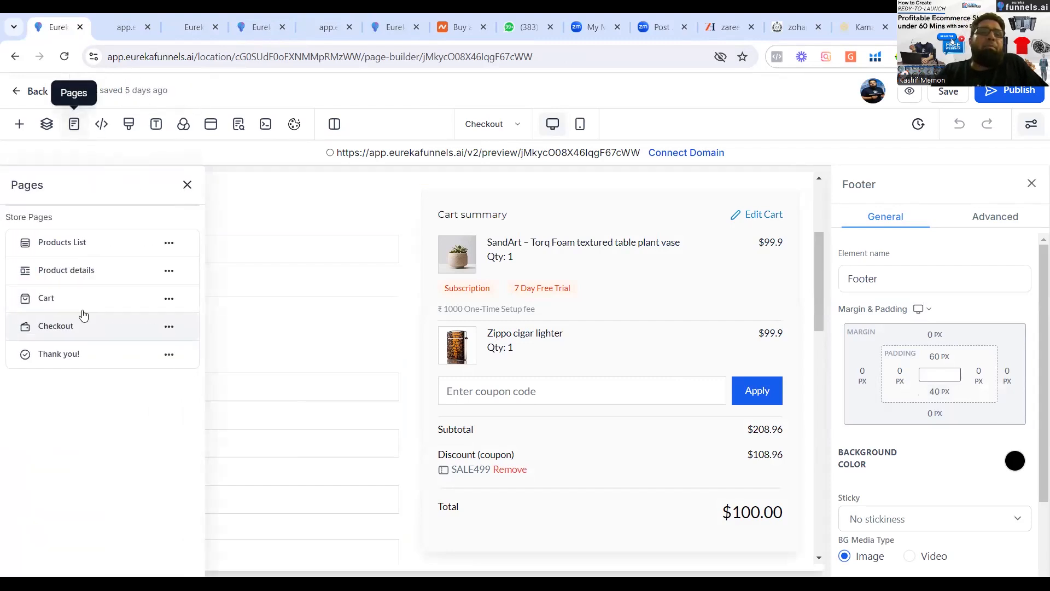
click(74, 367)
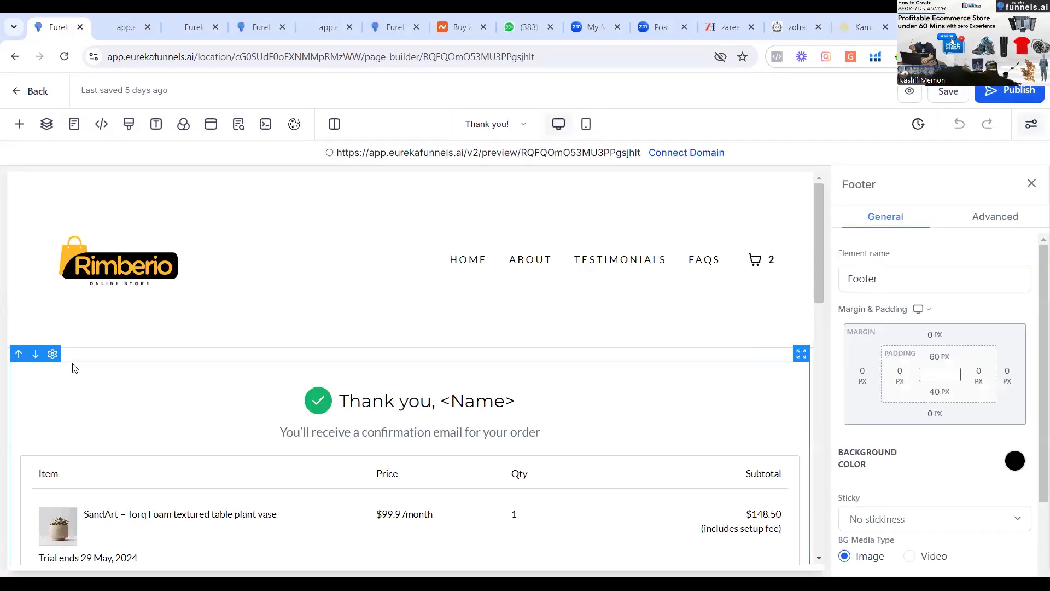
double_click(358, 402)
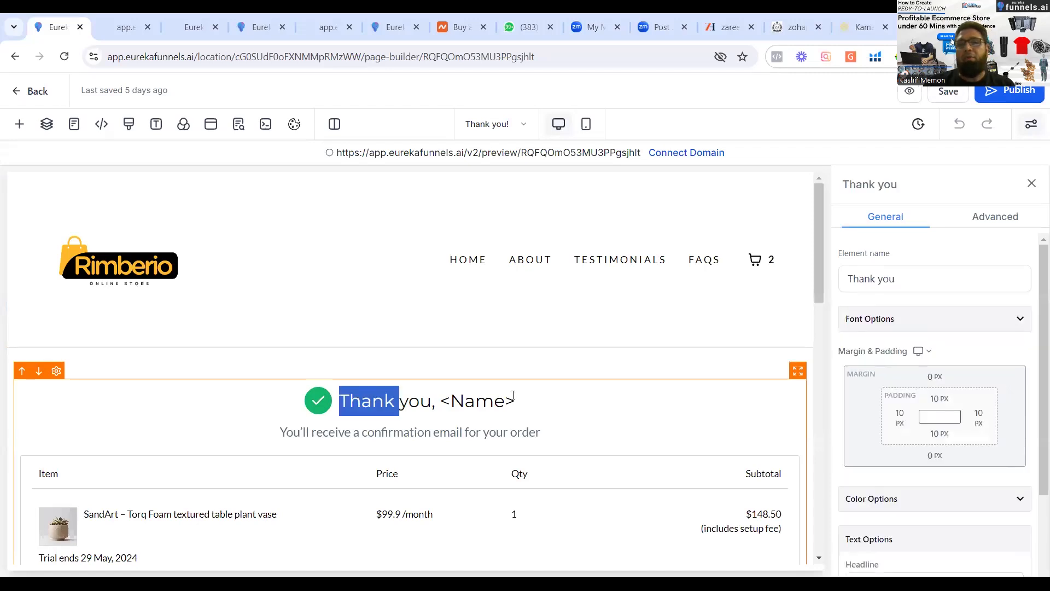
click(433, 404)
text(,)
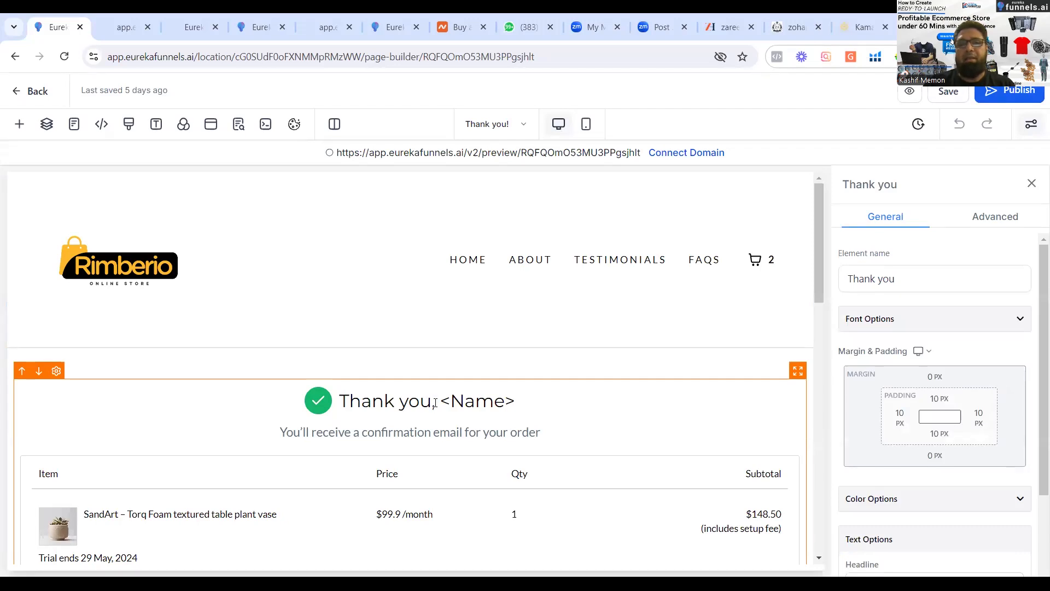
double_click(383, 432)
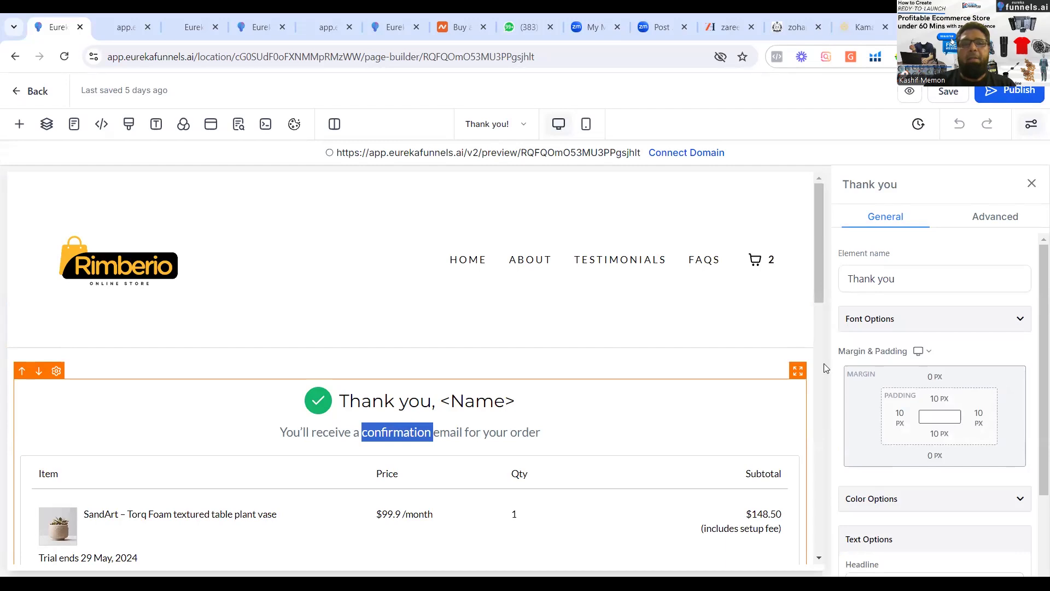
scroll(824, 363, down, 1)
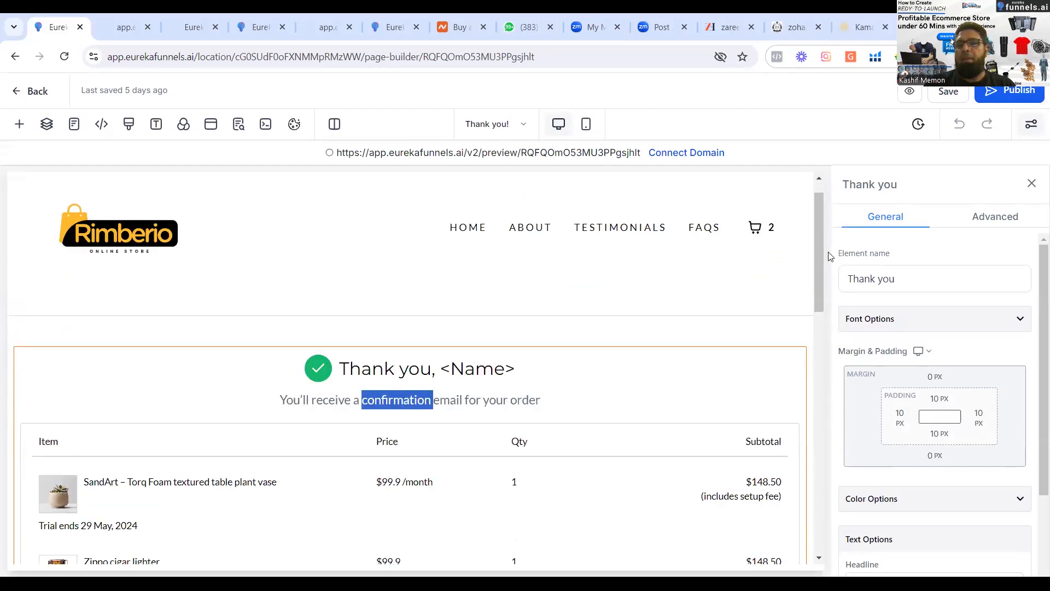
Try adding "ka" to the Thank you element's headline text and restore the original wording.
click(899, 281)
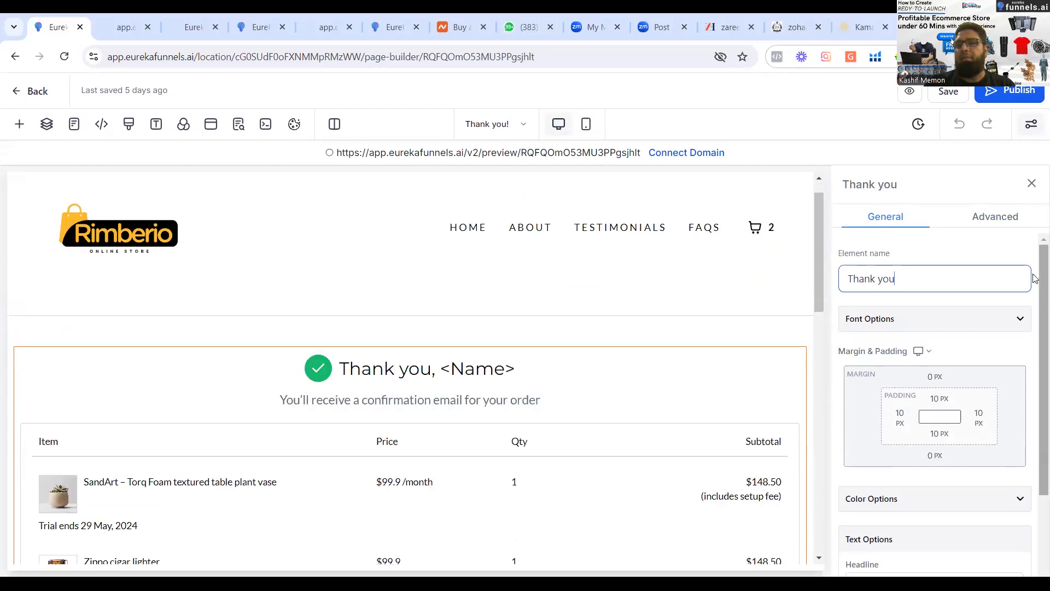
scroll(1036, 395, down, 3)
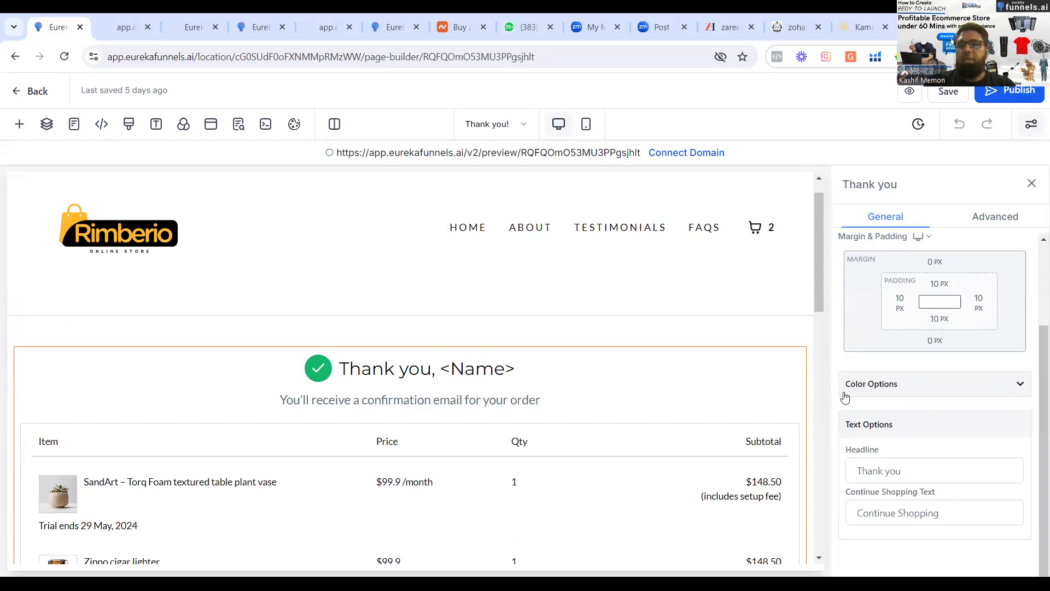
click(914, 471)
text(ka)
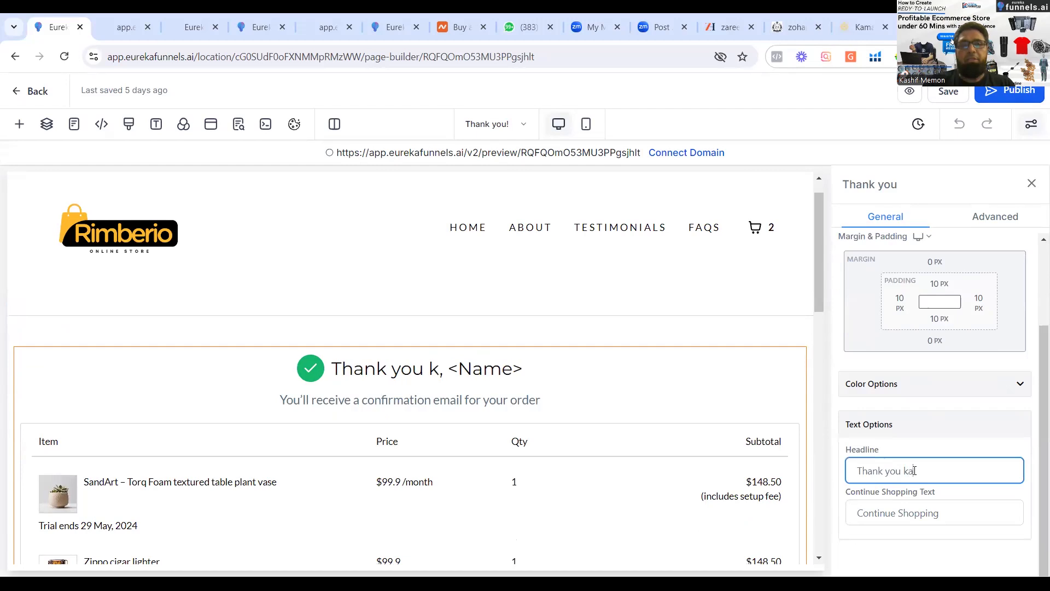
key(BackSpace)
key(BackSpace)
key(BackSpace)
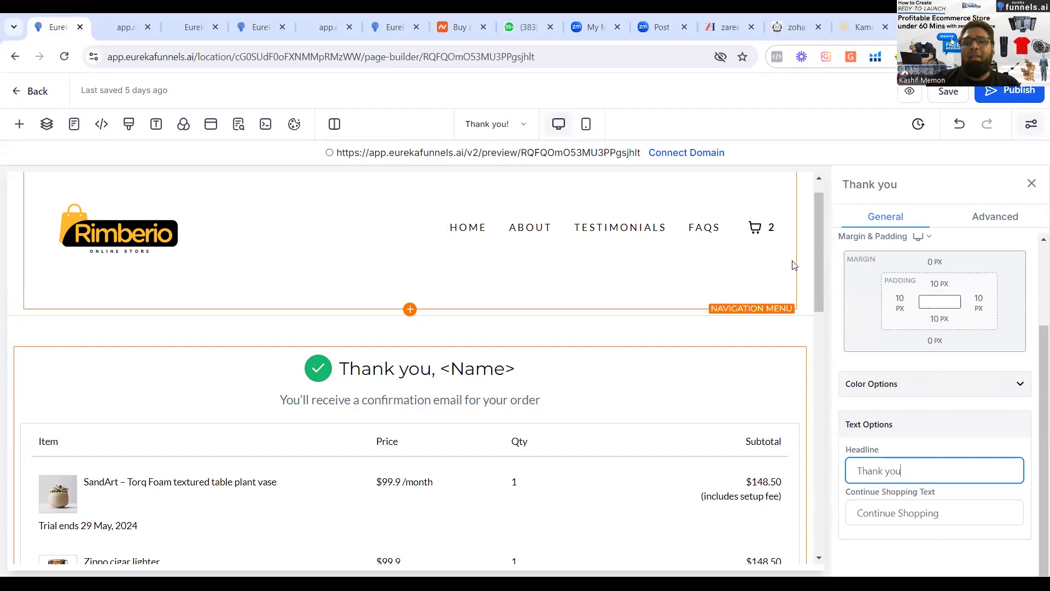
Leave the page builder without saving the Thank you! page and go back from Marketing Merchandise Store to the Stores list.
scroll(818, 216, up, 1)
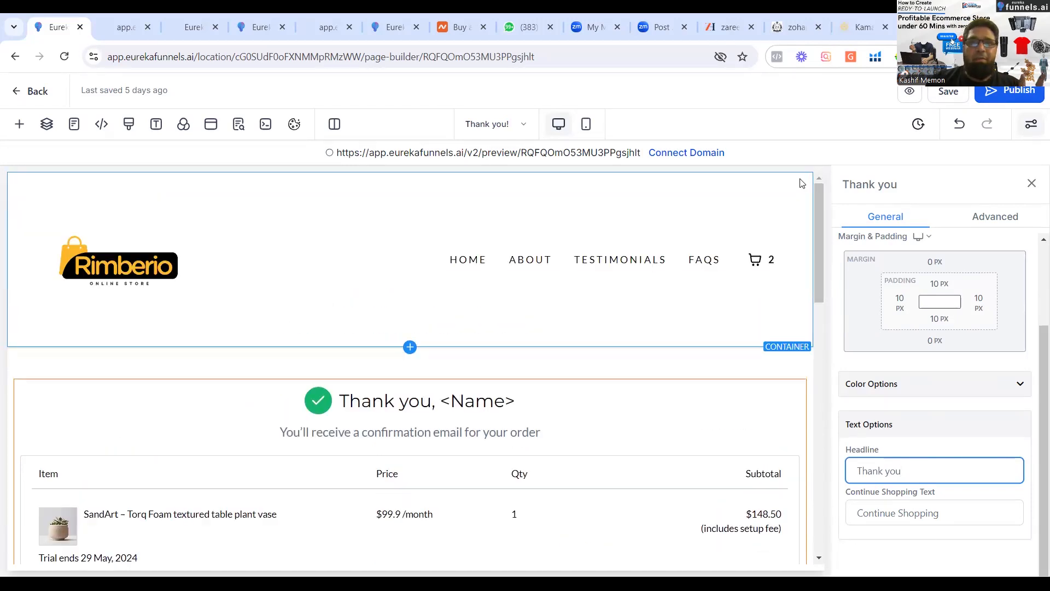
drag(820, 219, 791, 162)
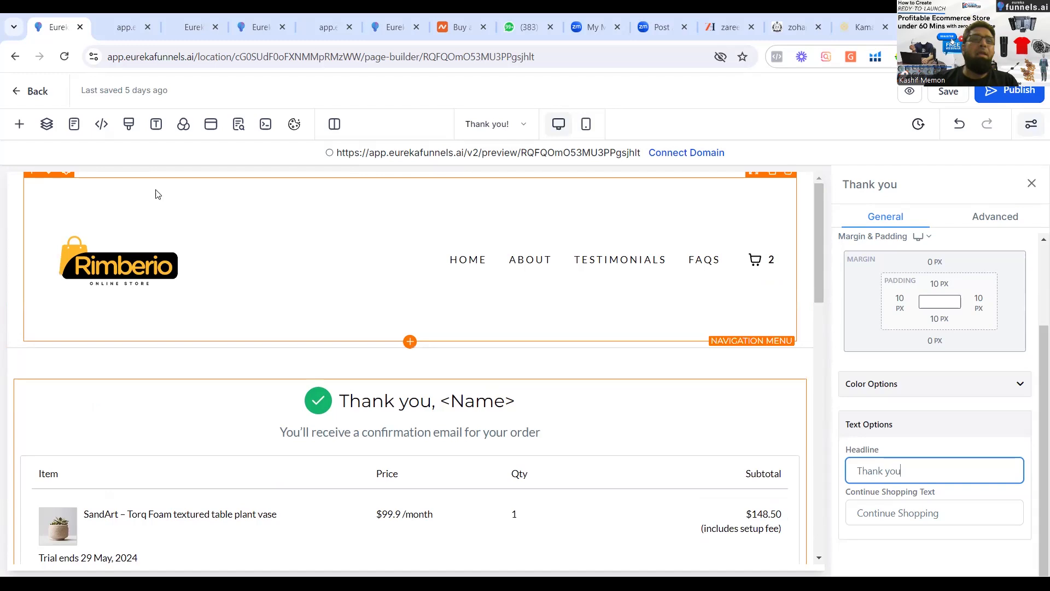
click(15, 85)
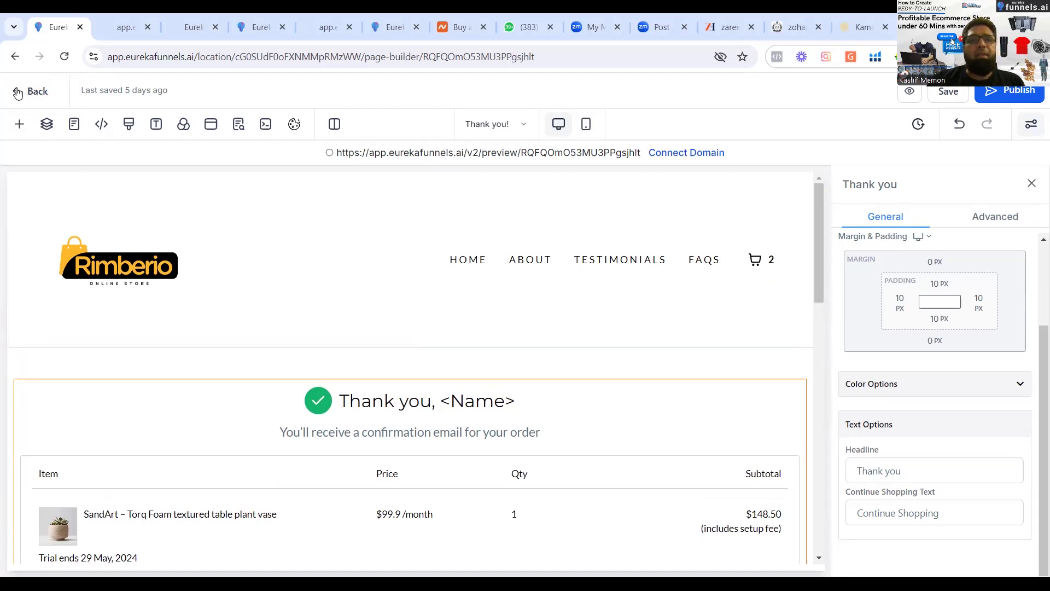
click(14, 89)
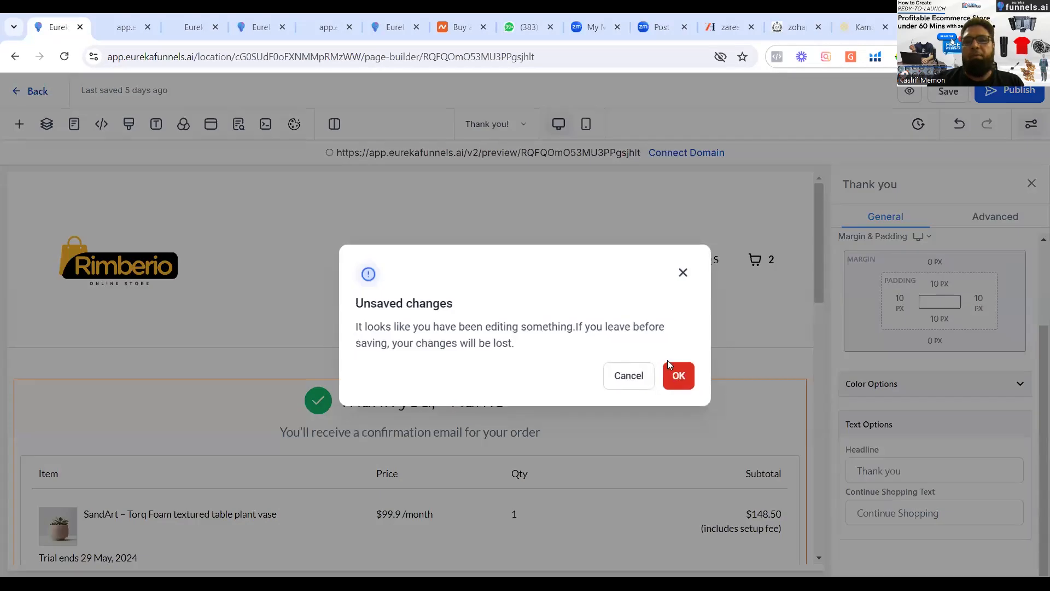
click(690, 390)
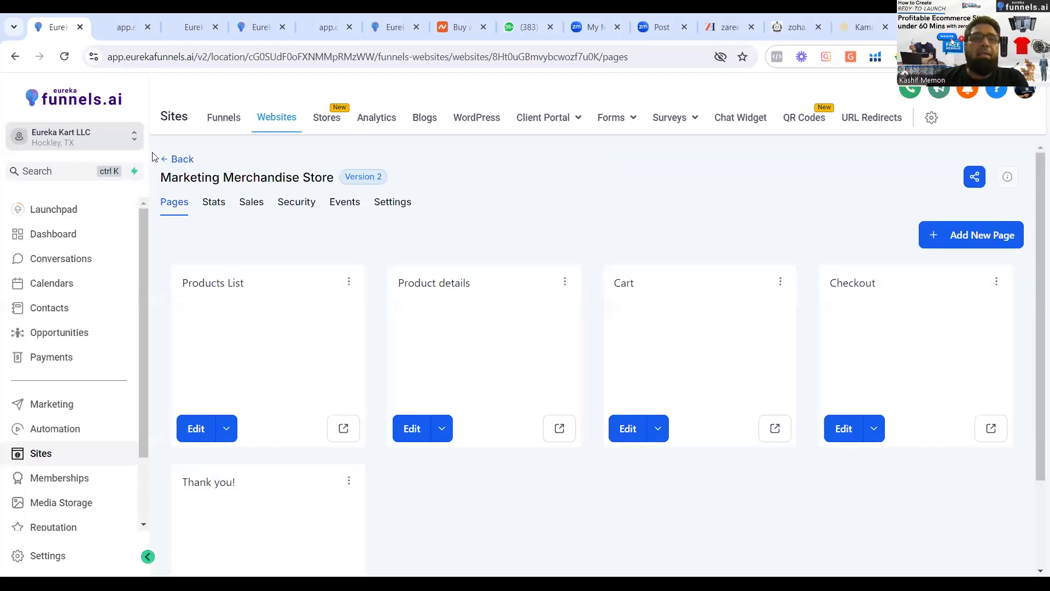
click(164, 159)
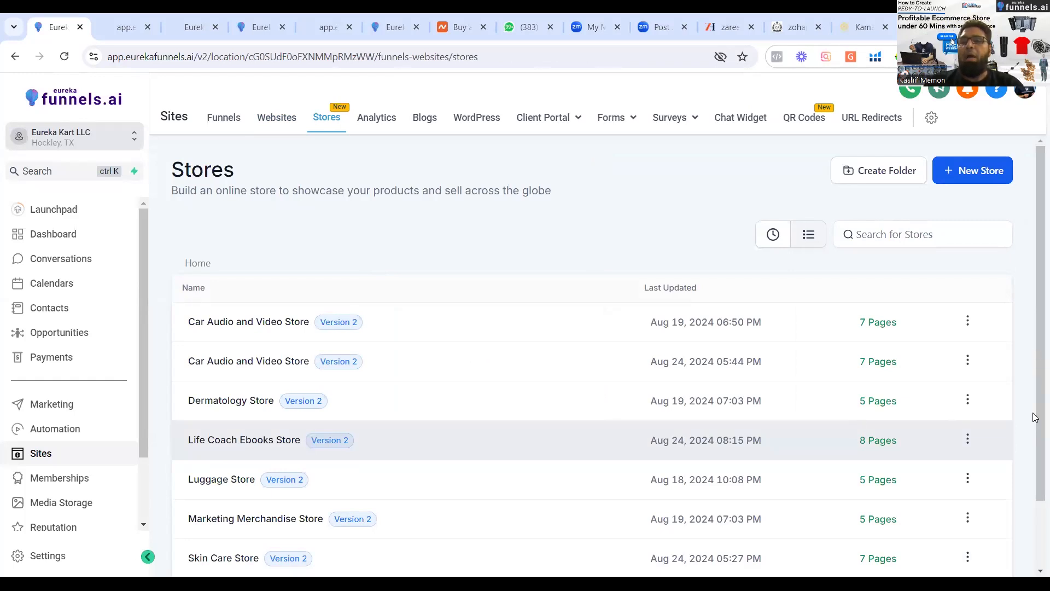
Open the Skin Care Store for editing and bring up its Home page in the page builder.
scroll(1035, 391, down, 2)
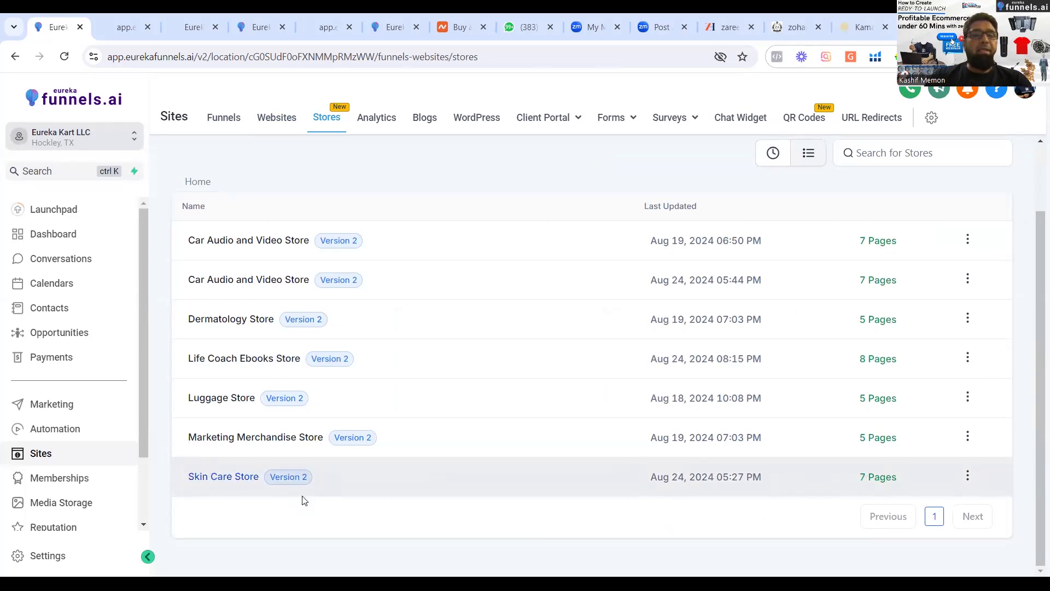
click(968, 476)
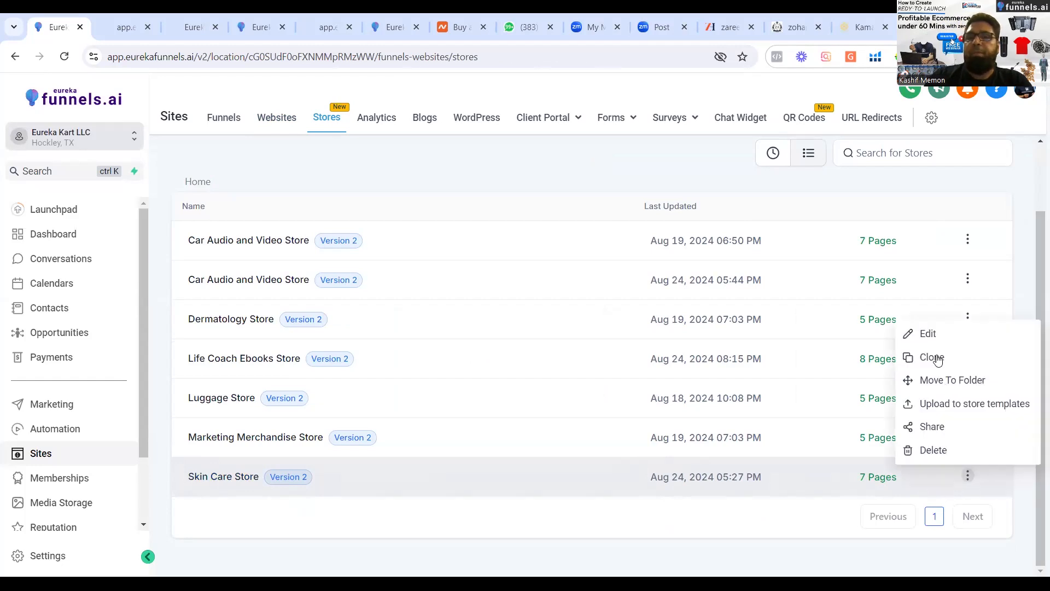
click(931, 339)
click(931, 339)
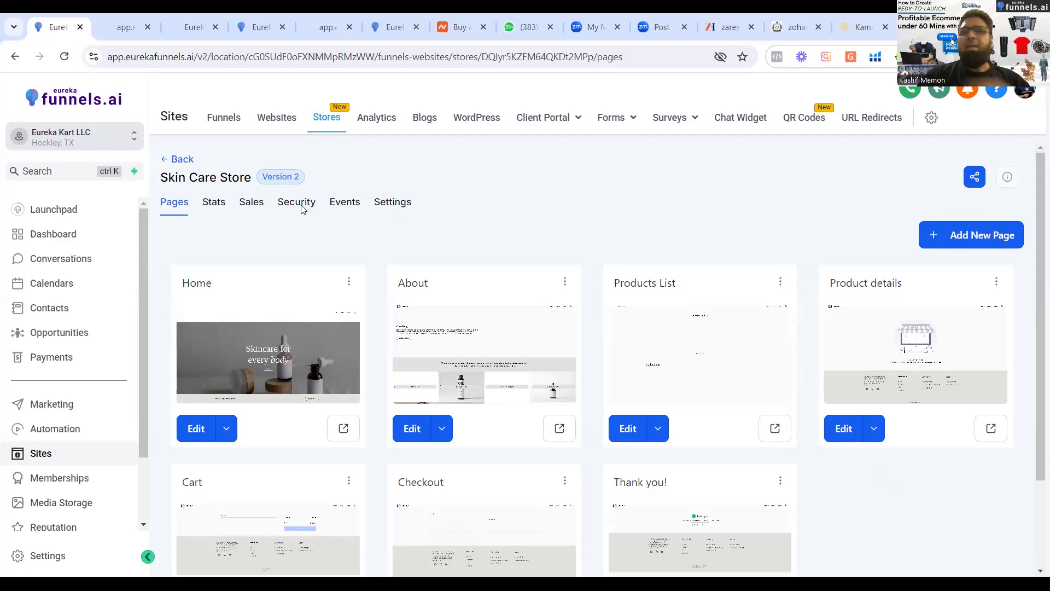
click(197, 429)
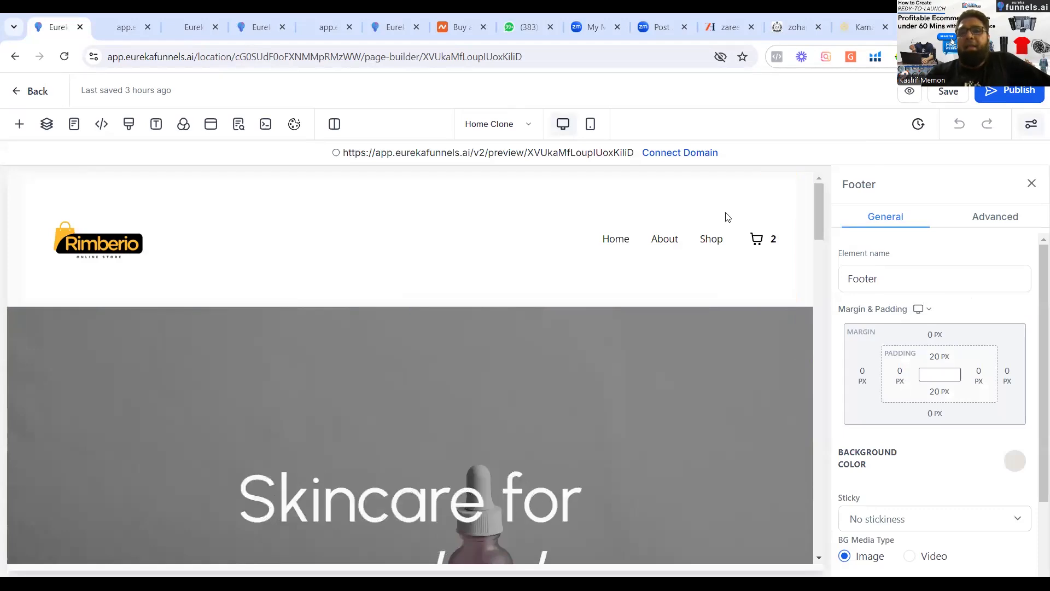
drag(817, 199, 814, 279)
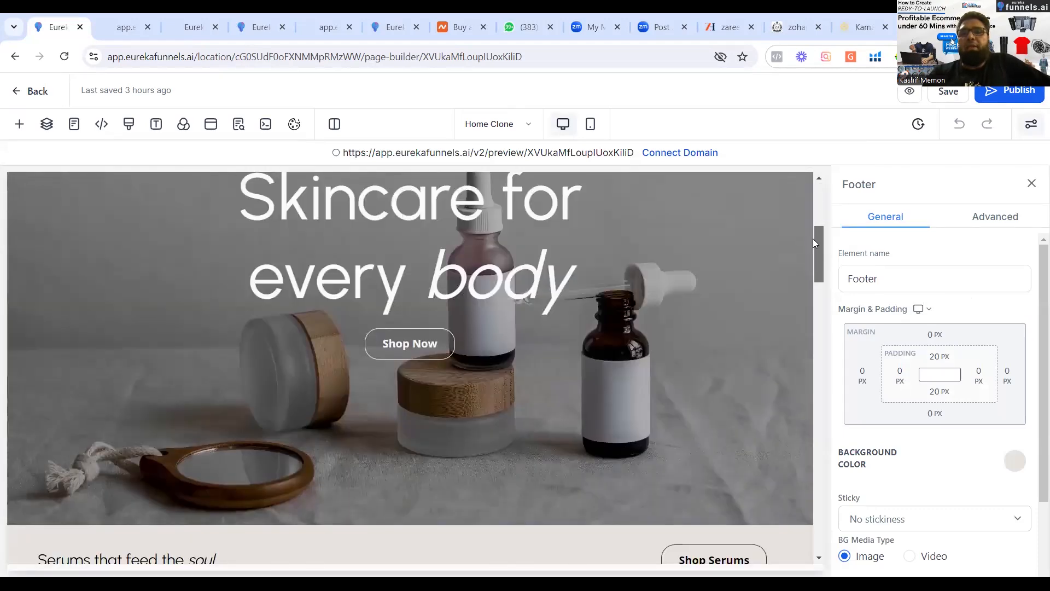
Preview the Home page, close the discount popup and review its sections from the skincare banner to the FAQ and footer.
click(909, 92)
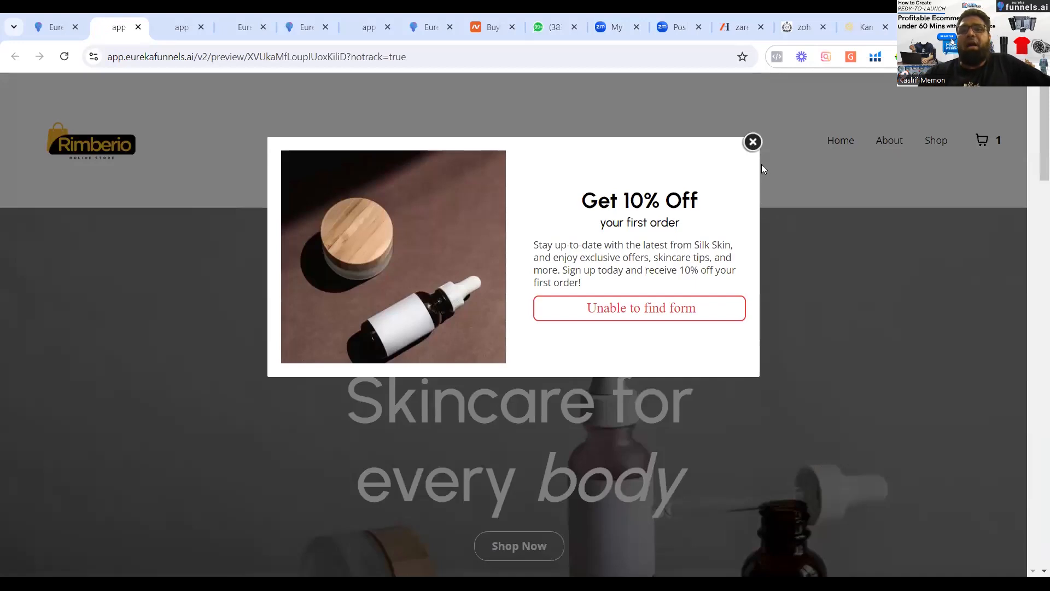
click(753, 142)
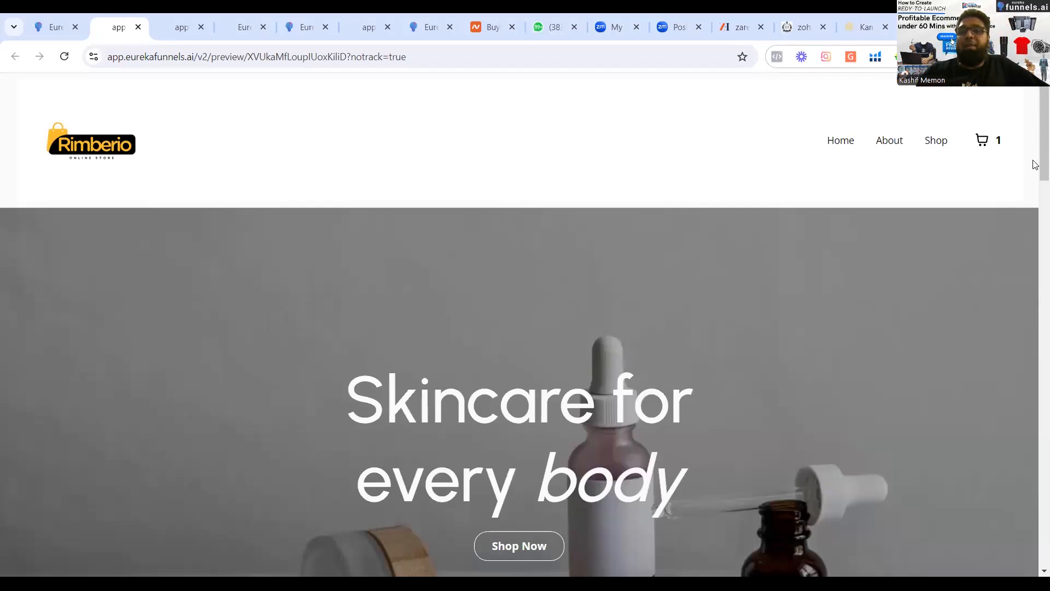
scroll(1036, 164, down, 10)
drag(1033, 246, 1032, 272)
scroll(1035, 327, down, 1)
drag(1033, 323, 1034, 290)
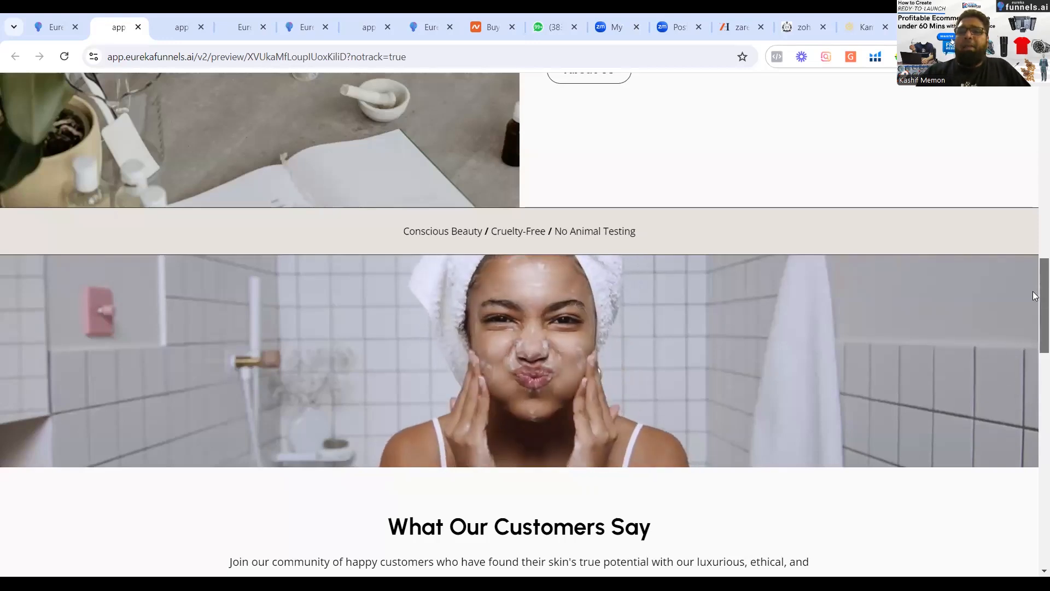
scroll(1024, 430, down, 15)
scroll(1017, 455, up, 5)
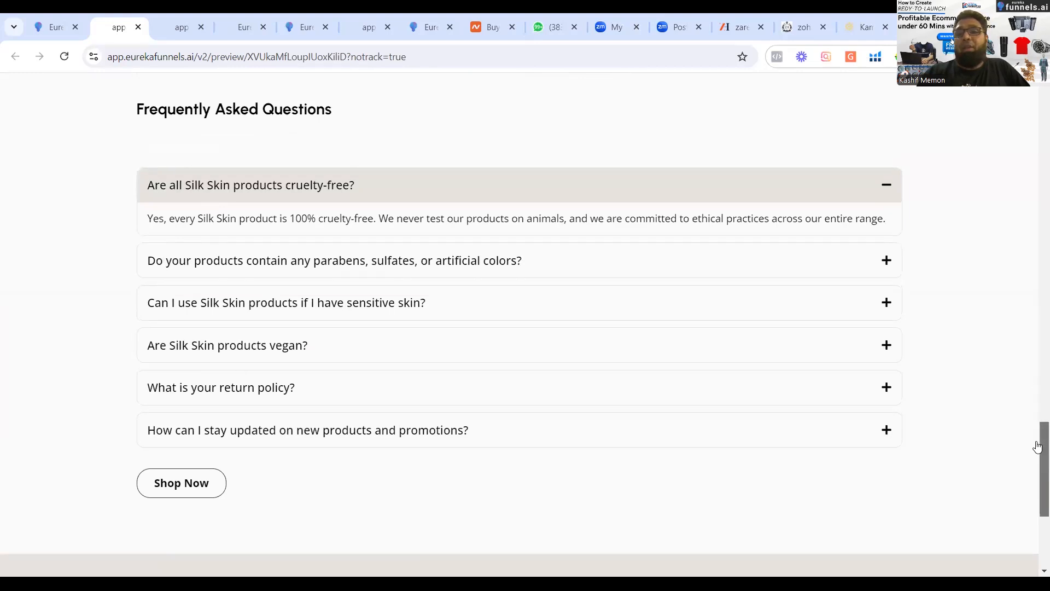
scroll(1037, 446, down, 5)
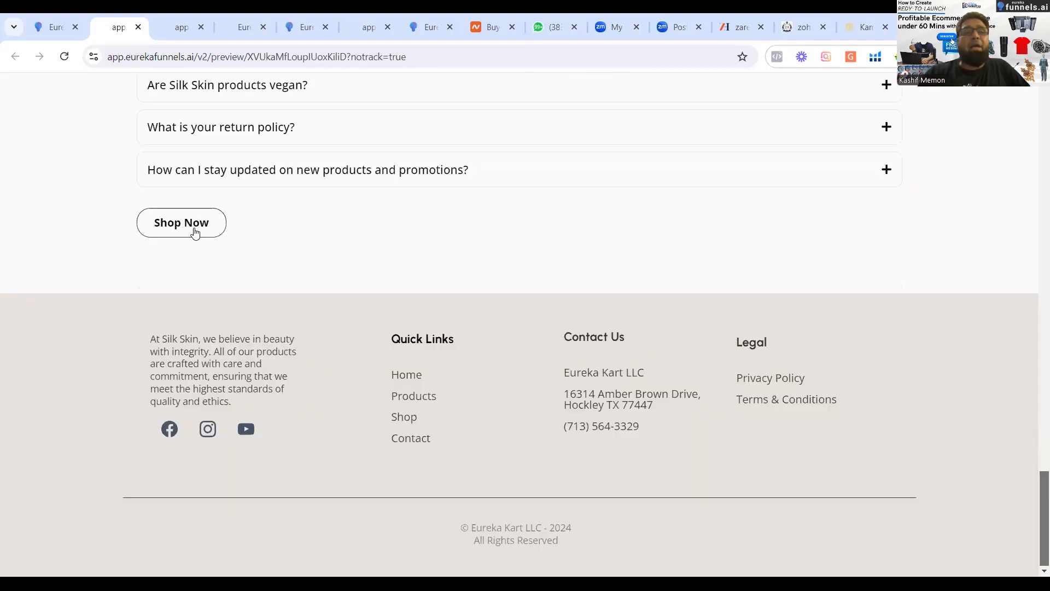
drag(1035, 494, 1019, 213)
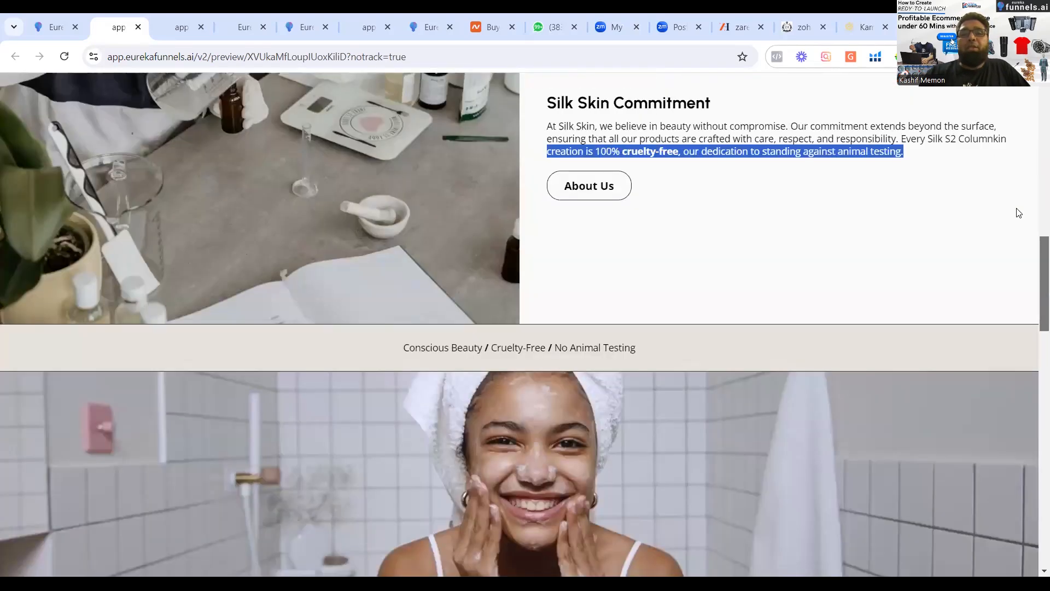
scroll(538, 443, up, 5)
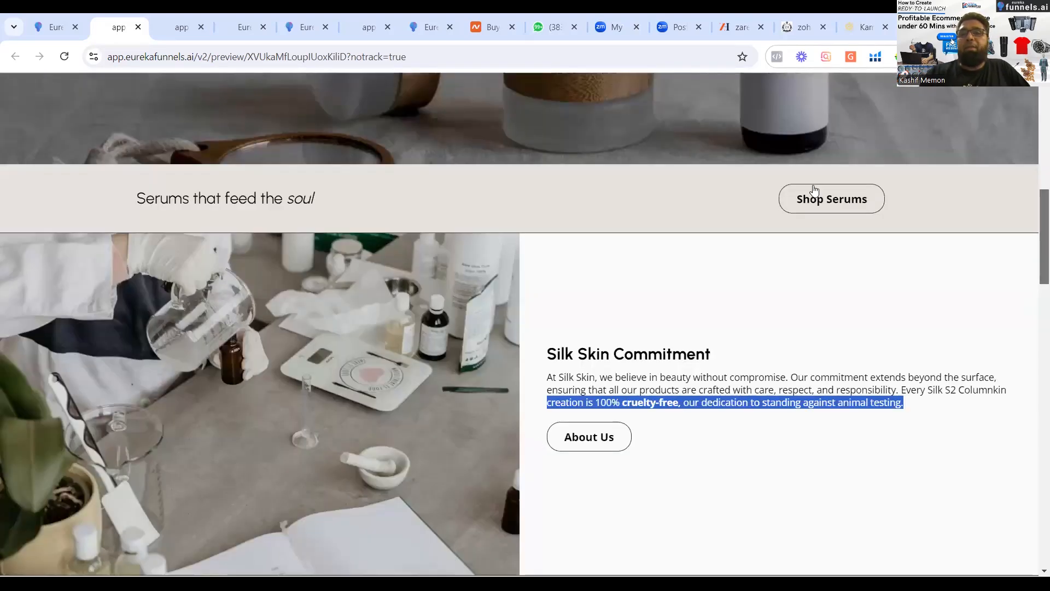
drag(1036, 222, 1034, 135)
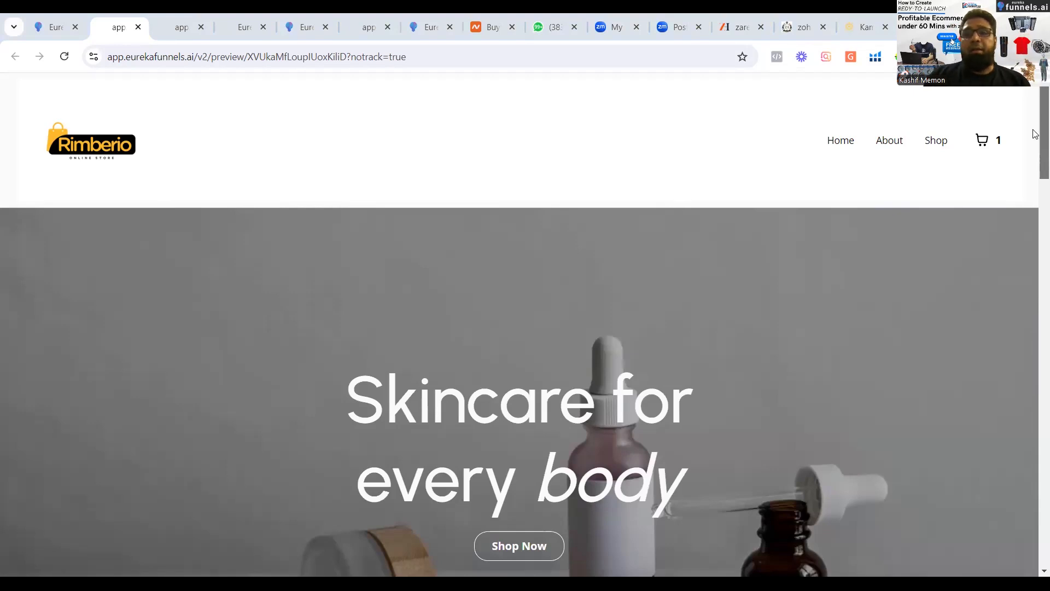
Open the preview's Shop page, close the discount popup and look over its collections and product listings.
scroll(939, 109, down, 1)
click(939, 107)
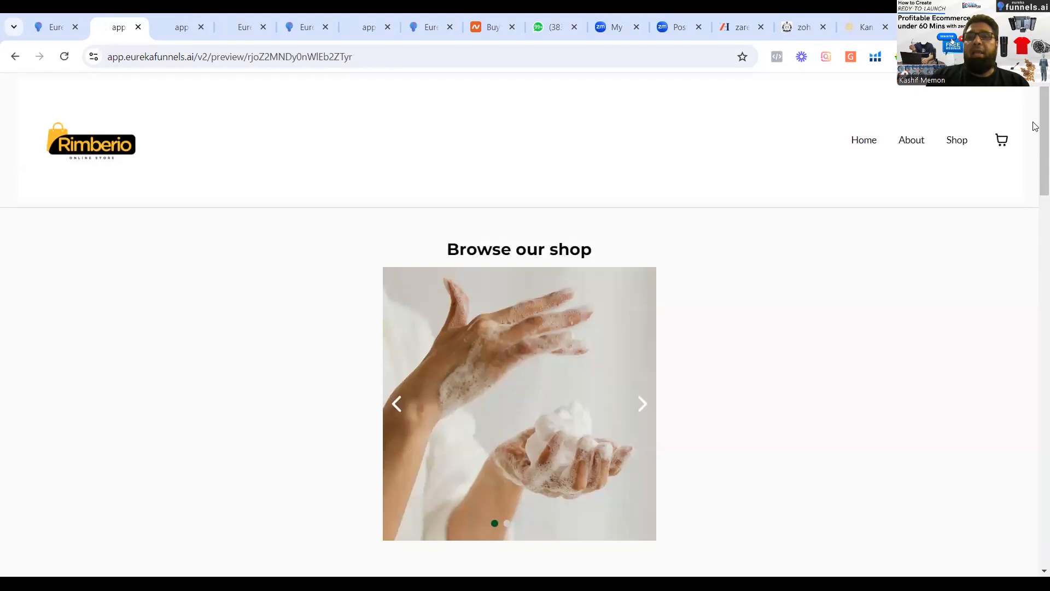
scroll(1036, 222, down, 5)
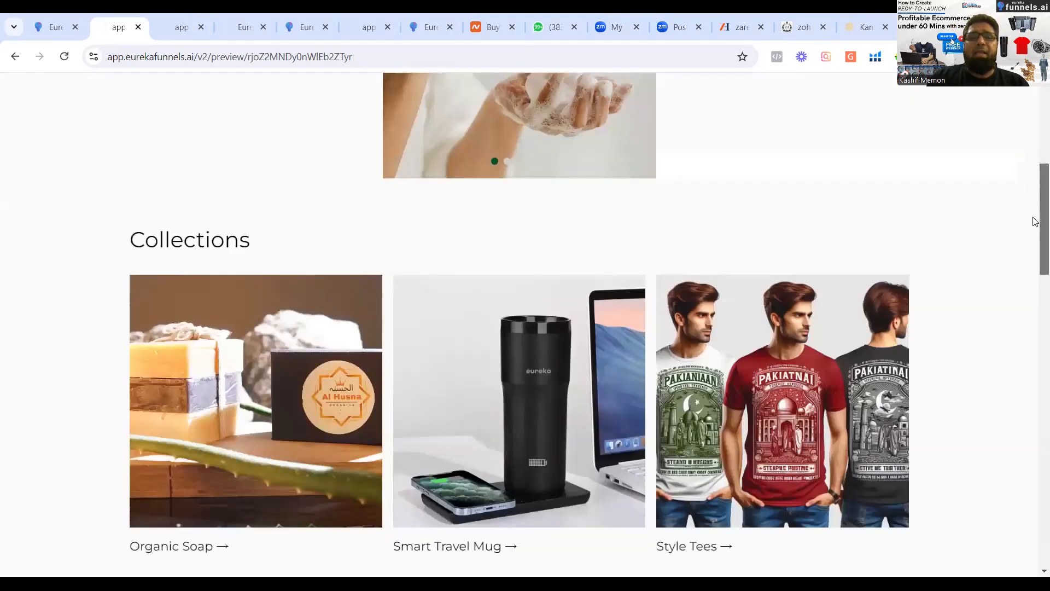
scroll(509, 351, down, 1)
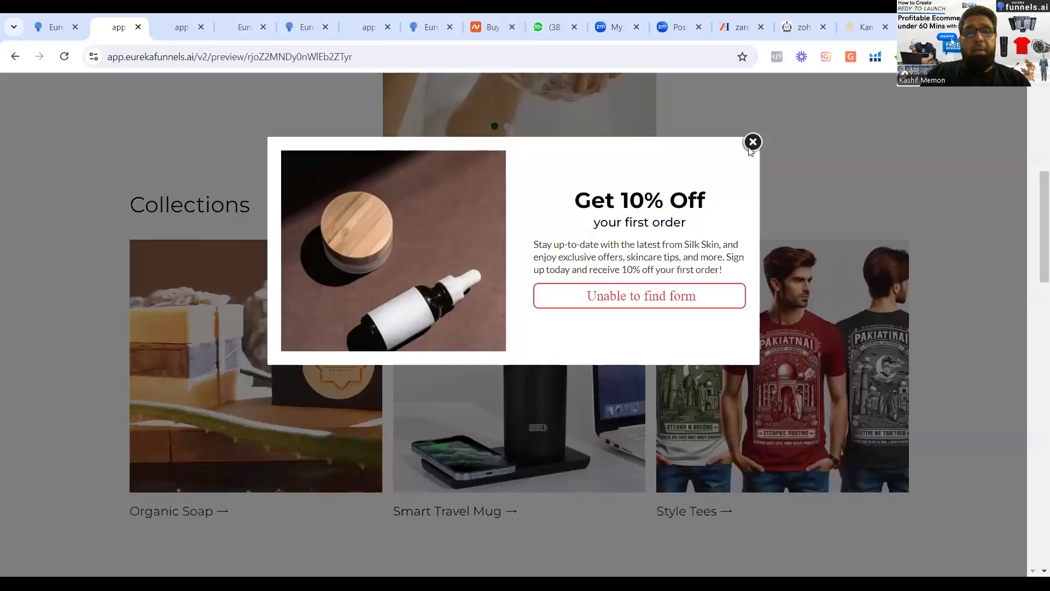
click(753, 143)
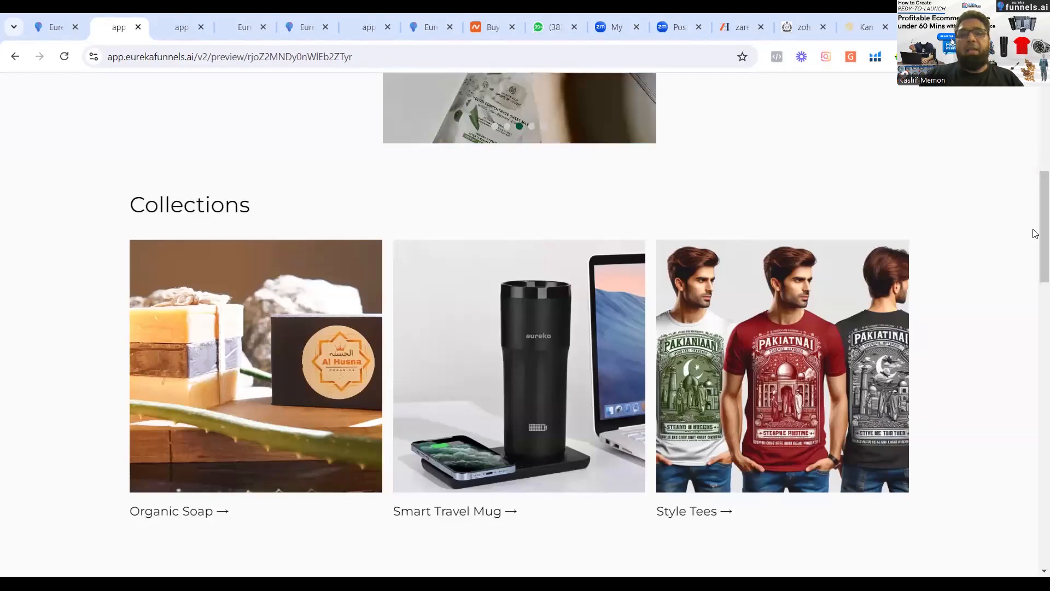
scroll(1036, 235, down, 5)
click(1036, 451)
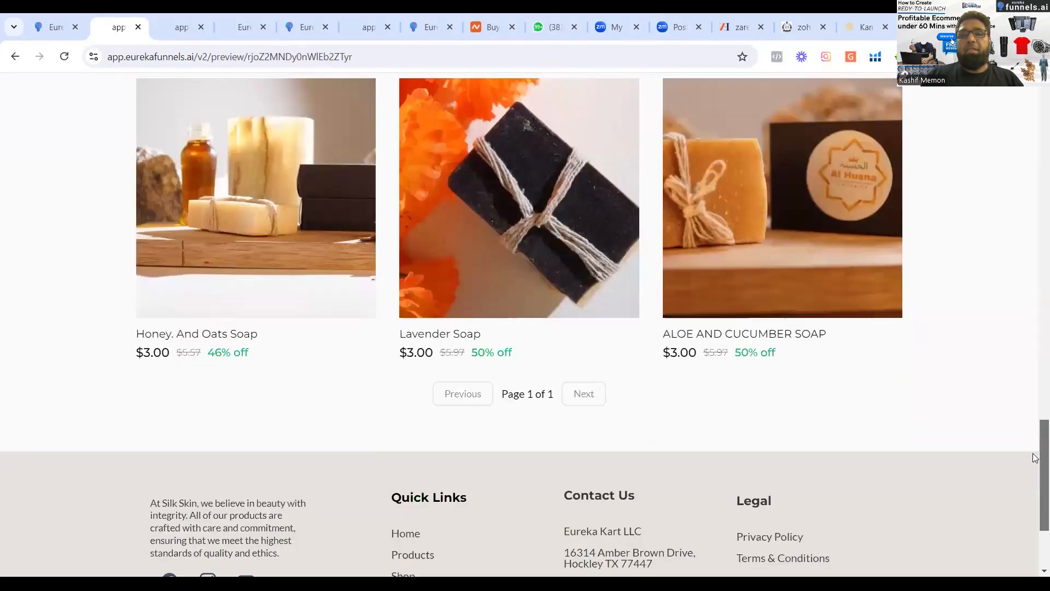
click(1036, 394)
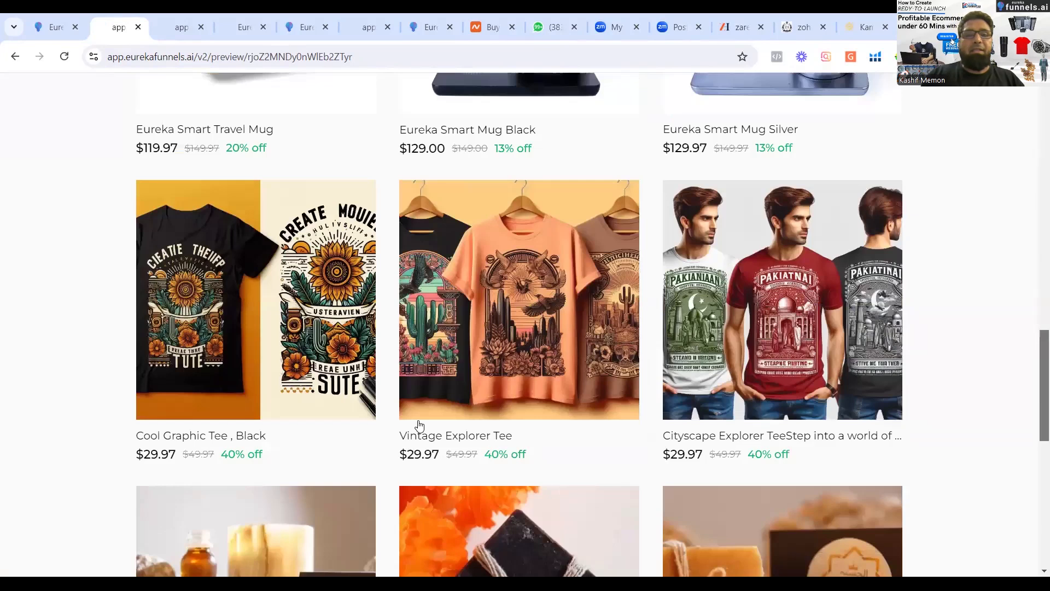
Open the Vintage Explorer Tee product page, try the Black color variant and switch back to Orange.
click(487, 383)
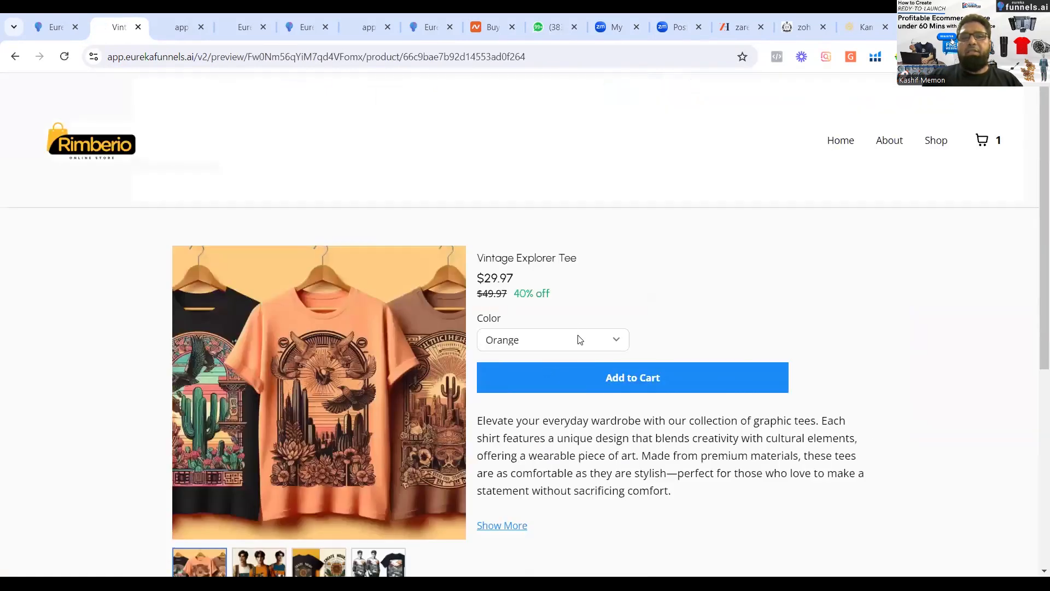
click(579, 340)
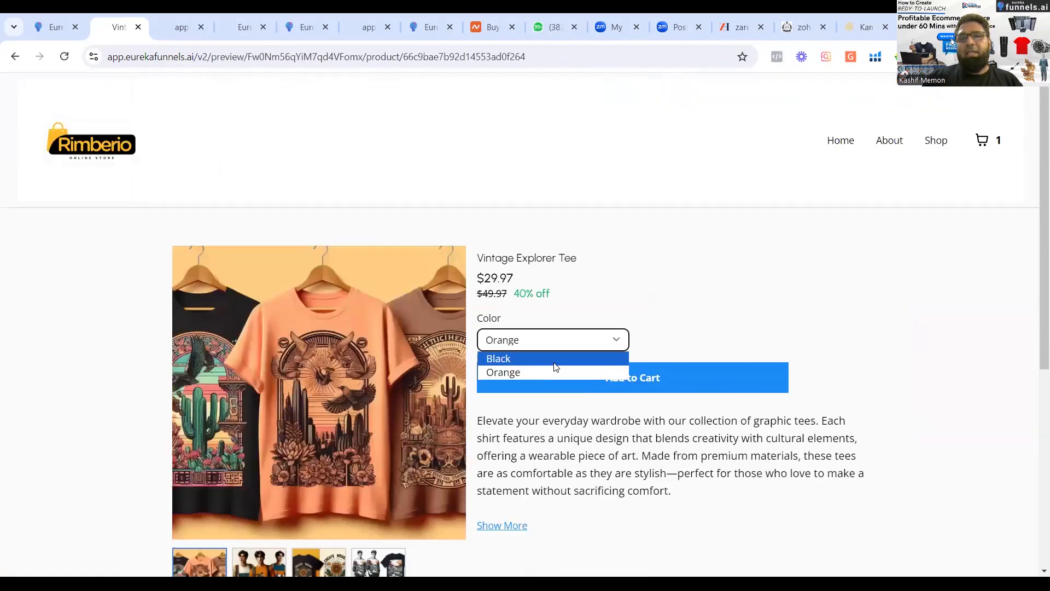
click(562, 345)
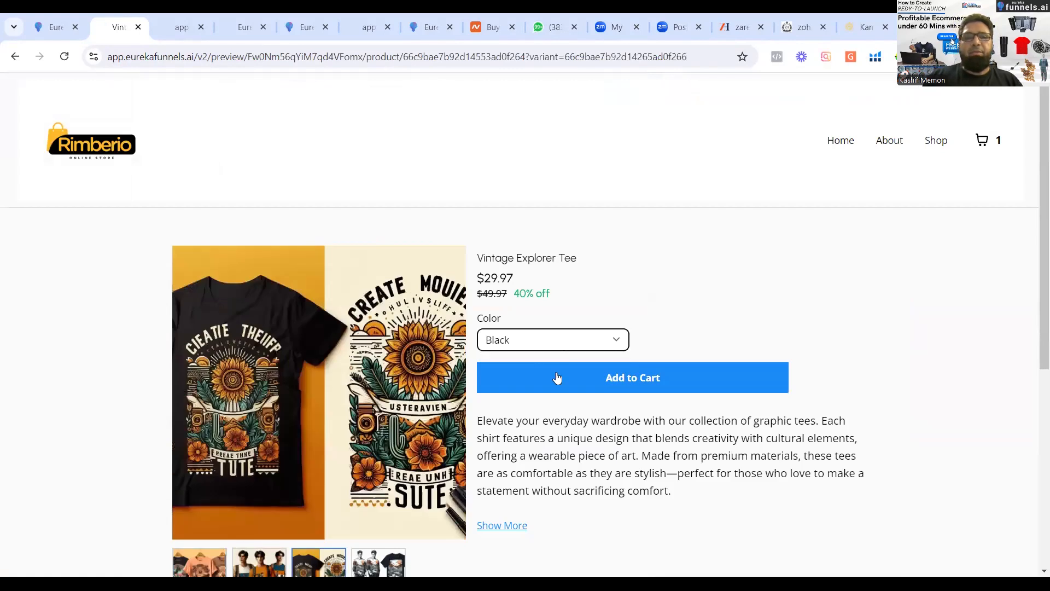
click(557, 344)
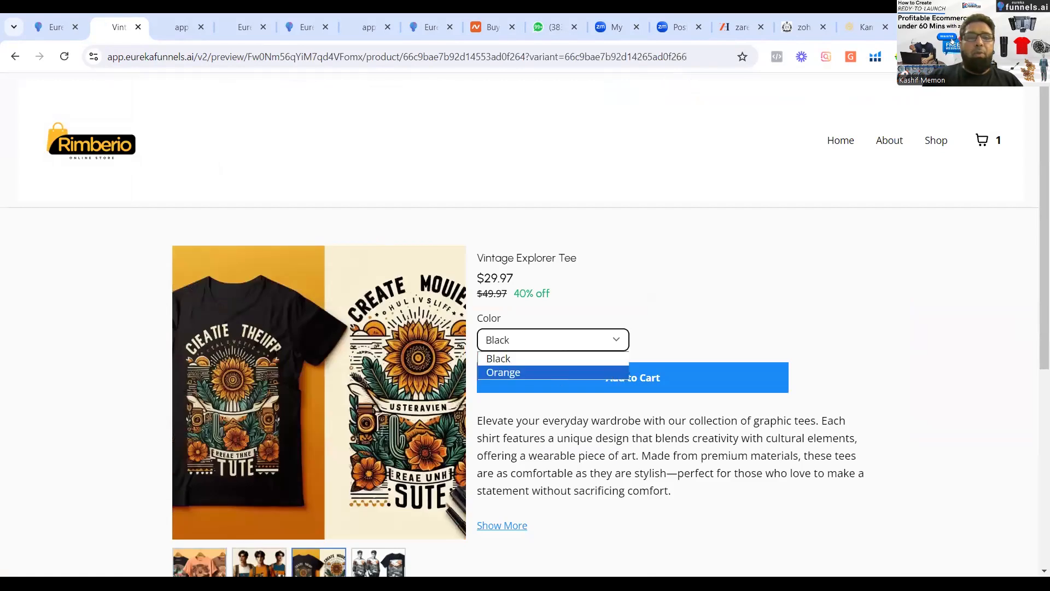
click(554, 373)
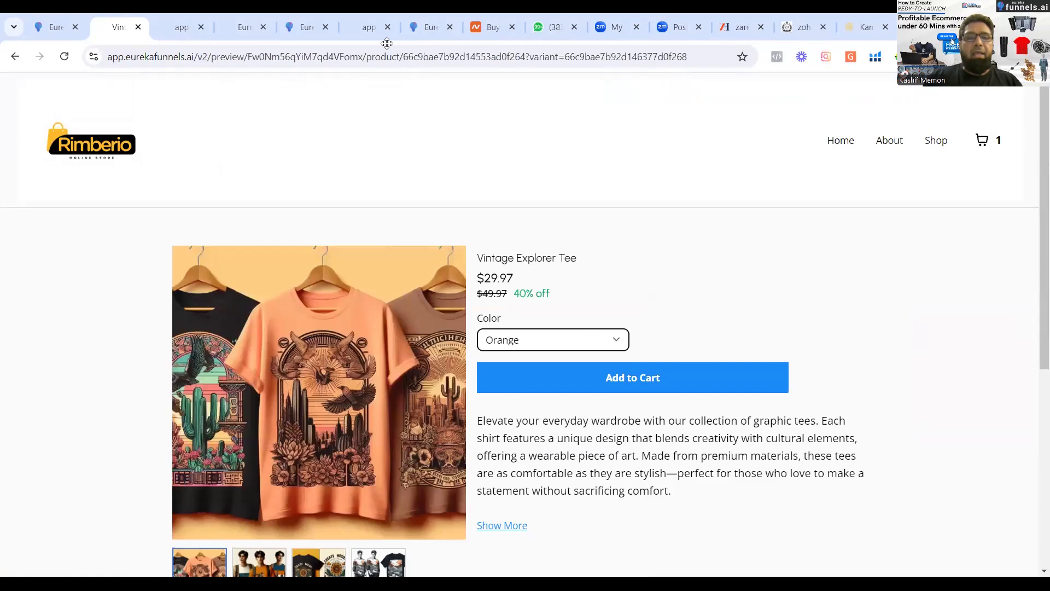
View the second, third and fourth product images of the Vintage Explorer Tee.
click(250, 573)
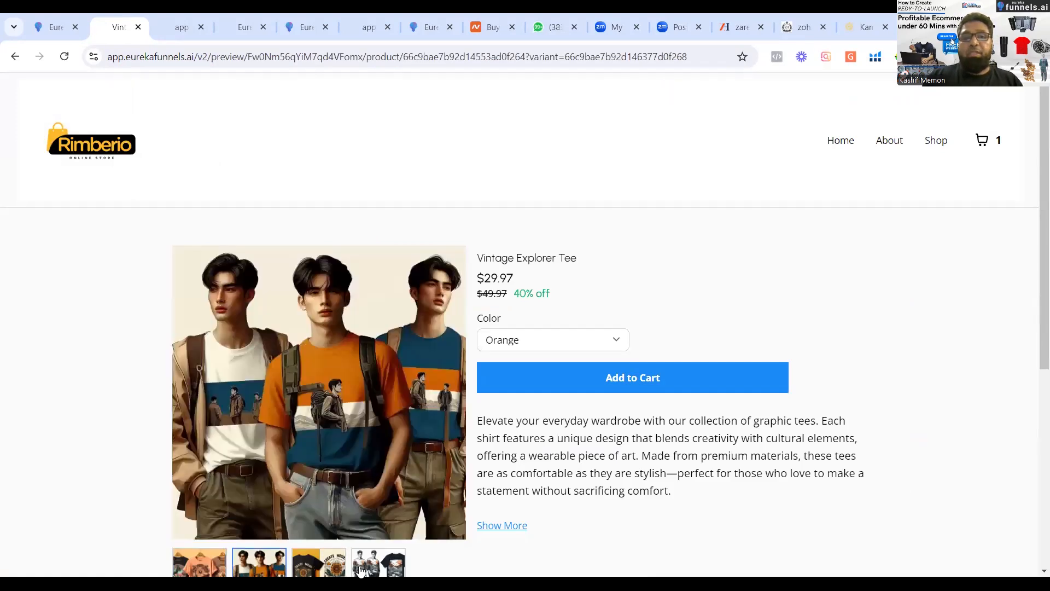
click(335, 571)
click(377, 564)
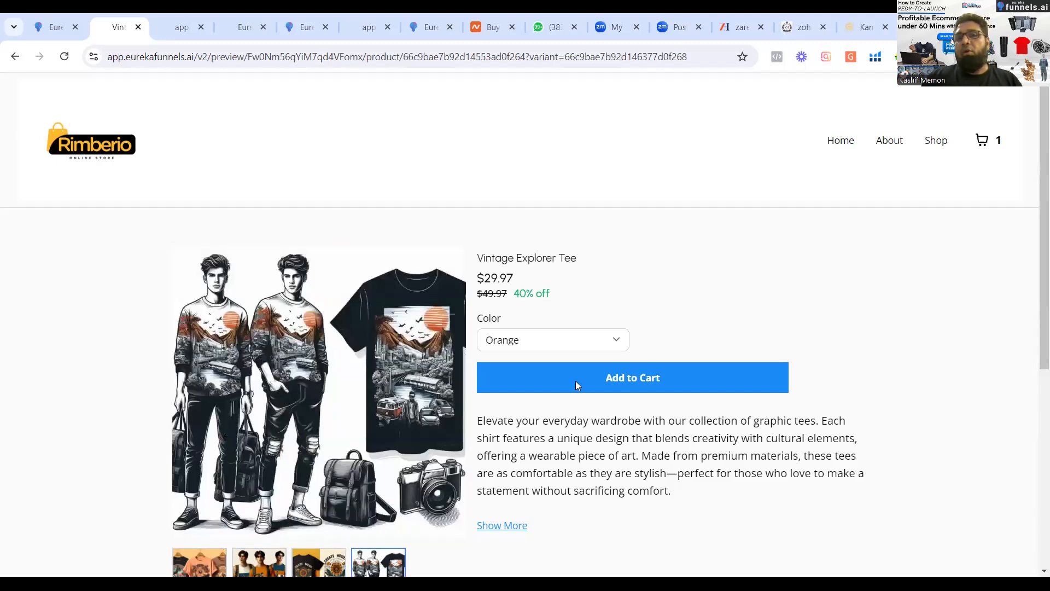
Add the orange Vintage Explorer Tee to the cart, view the cart and proceed to checkout.
click(575, 381)
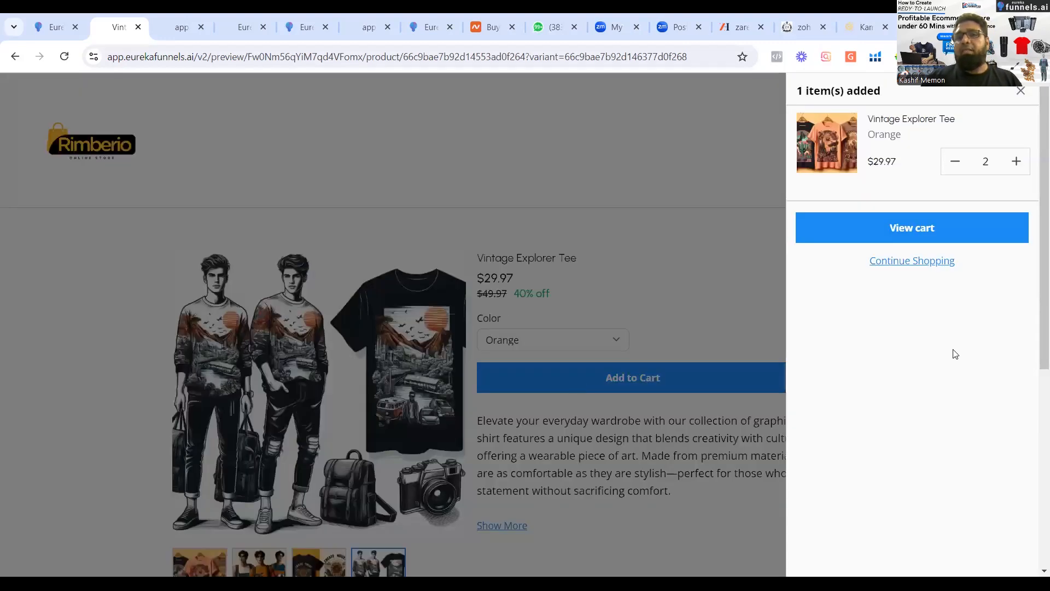
click(912, 225)
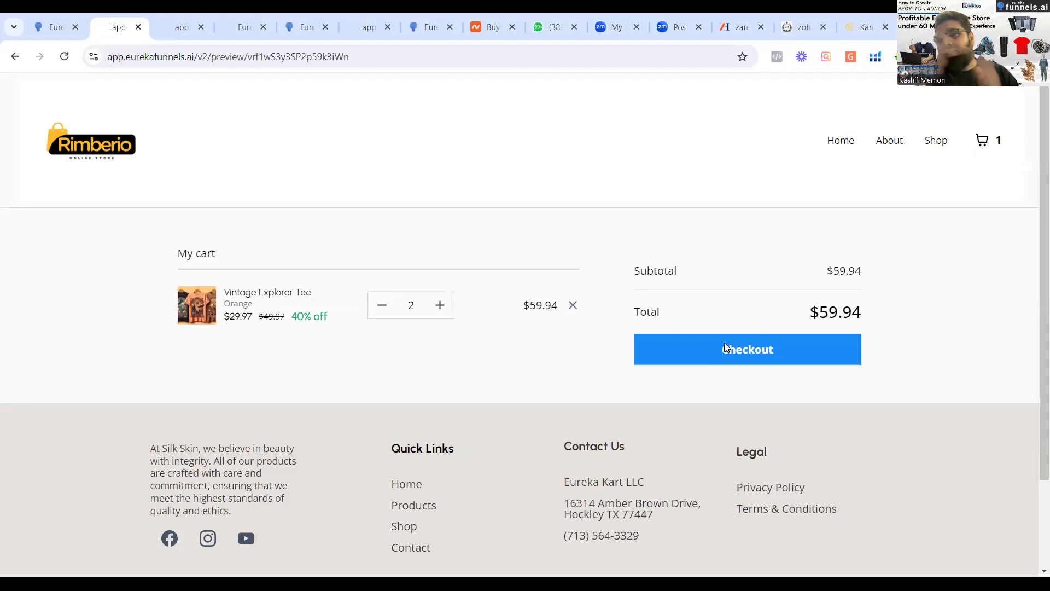
click(726, 347)
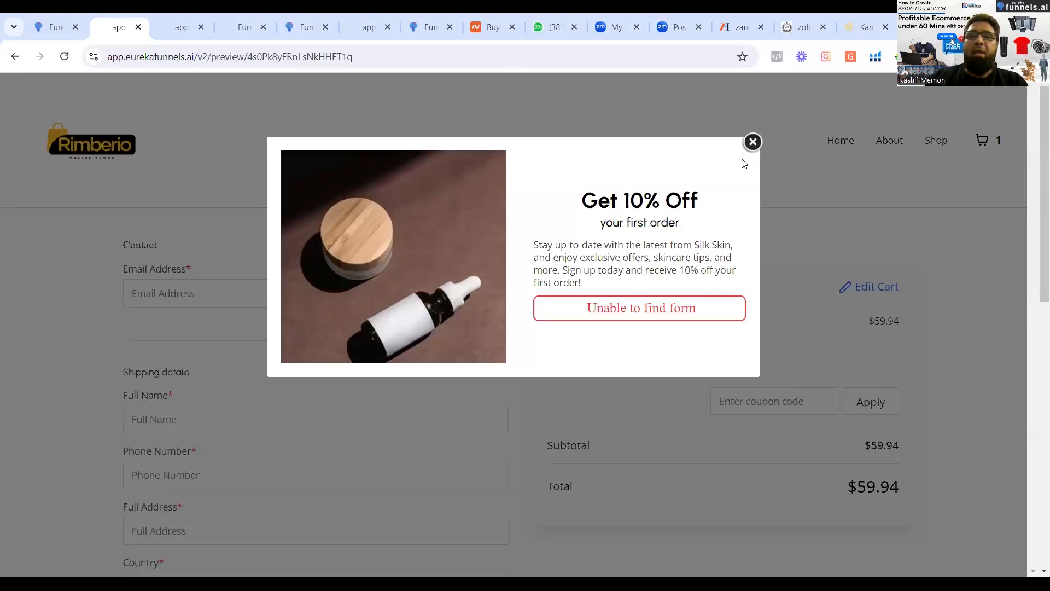
Review the checkout page's contact and shipping fields, Cash on Delivery payment option and cart summary.
click(753, 142)
scroll(1035, 230, down, 10)
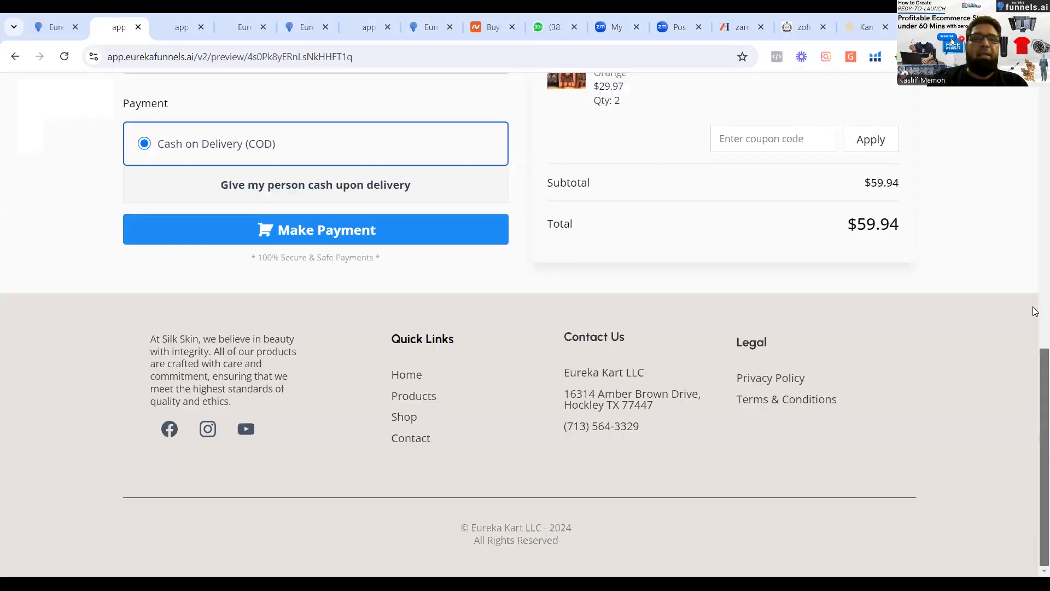
scroll(1033, 321, up, 8)
scroll(1035, 324, down, 5)
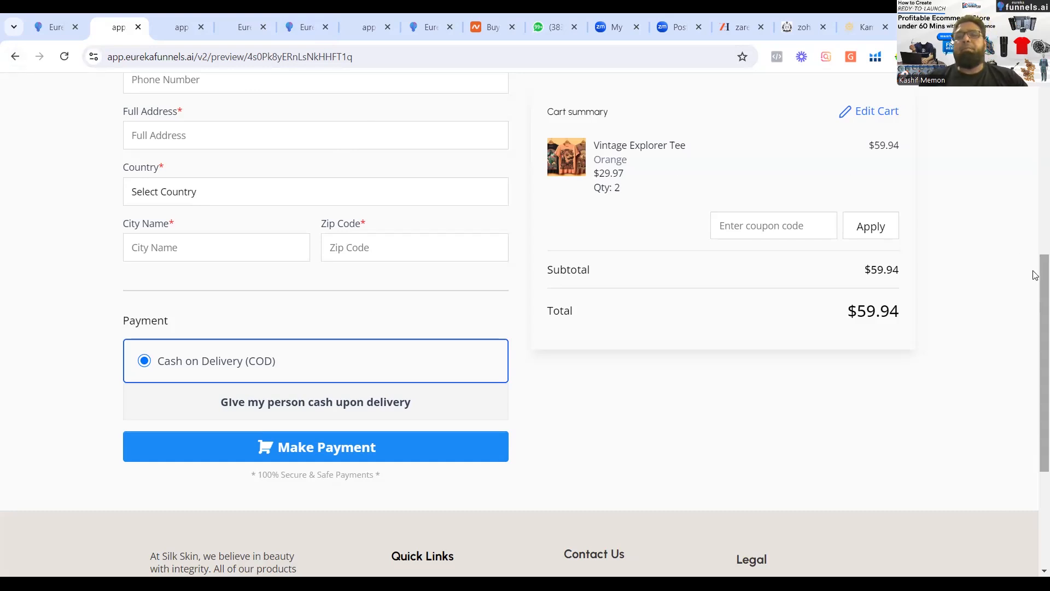
drag(1039, 270, 1035, 100)
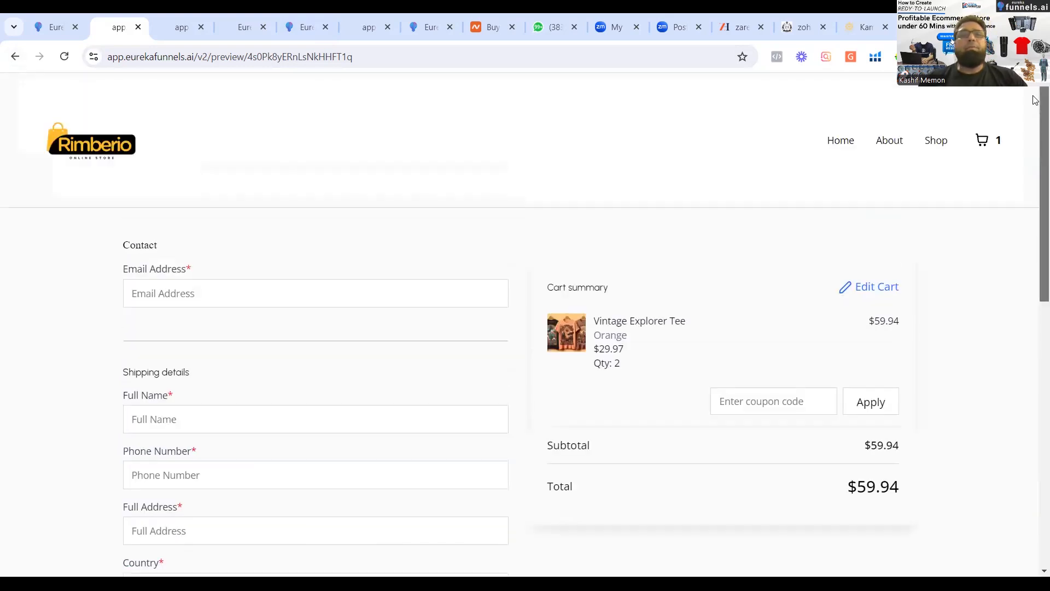
In the Home page builder, replace the navigation menu's brand logo with the Happy Shop image from media storage.
click(57, 30)
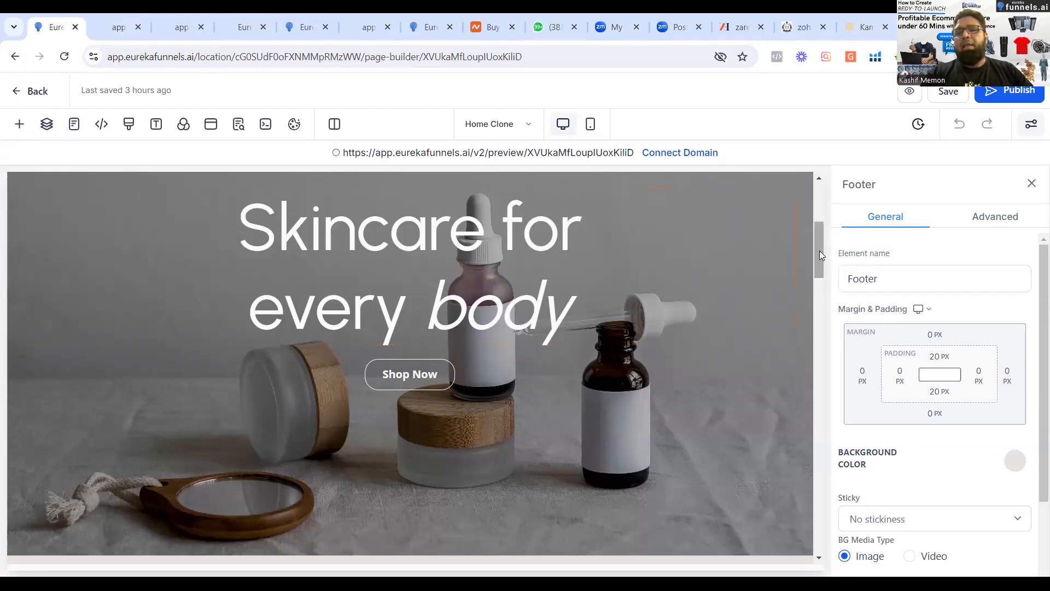
scroll(82, 258, up, 5)
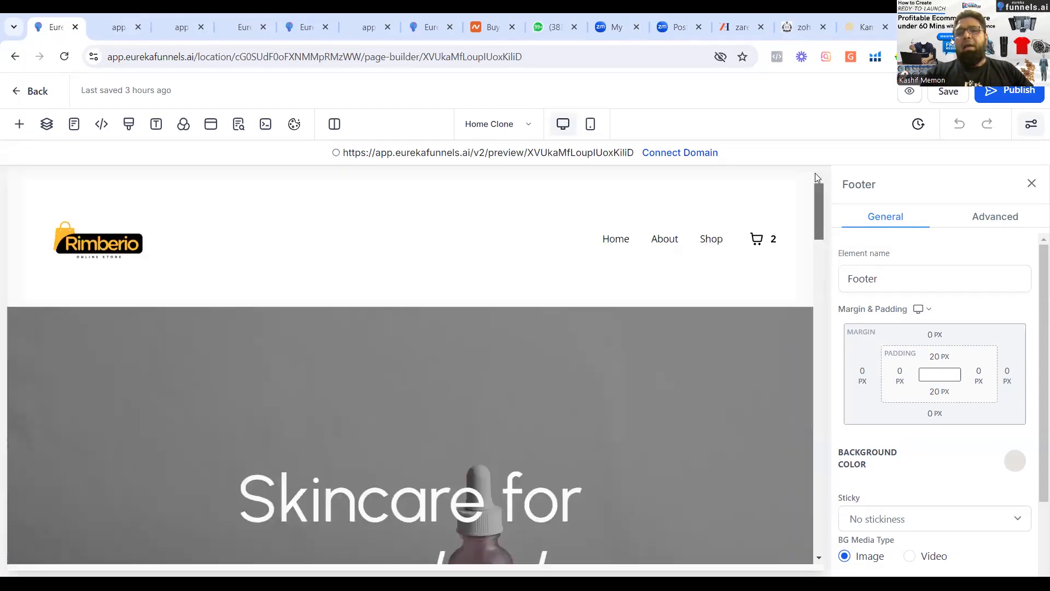
click(95, 243)
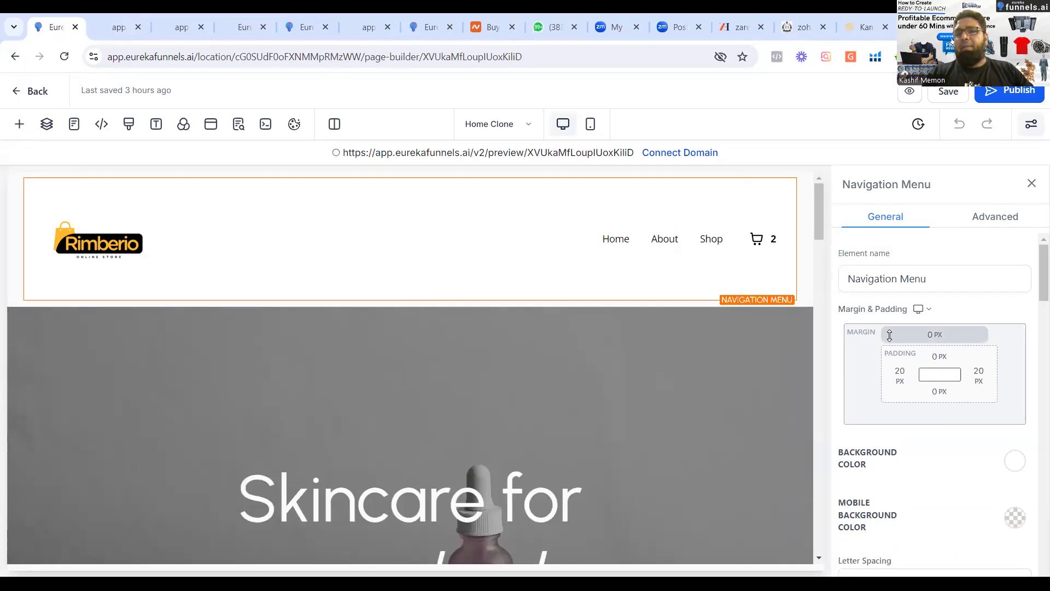
drag(1033, 268, 1035, 480)
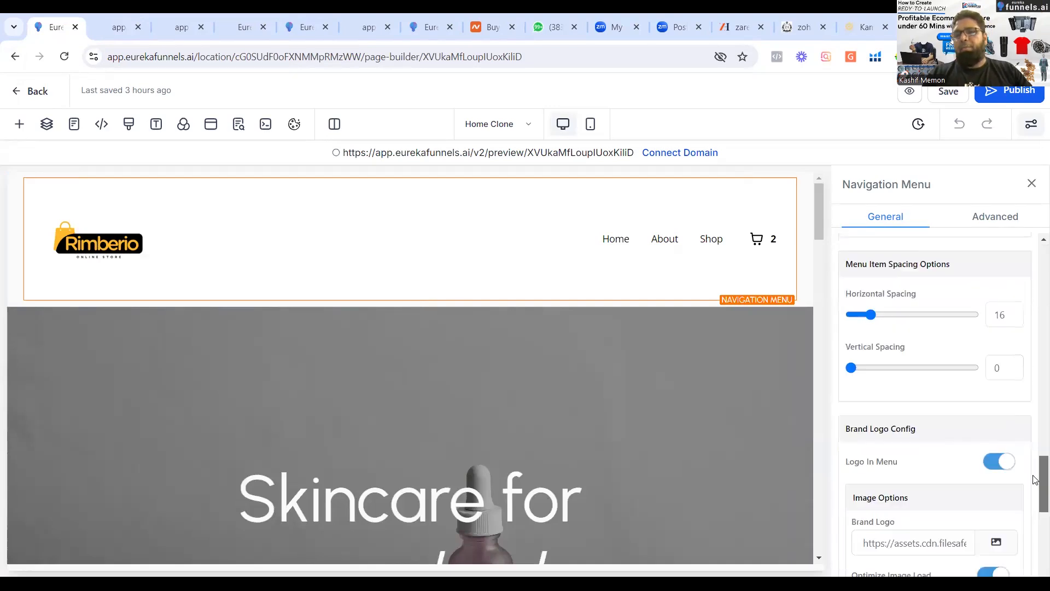
click(996, 543)
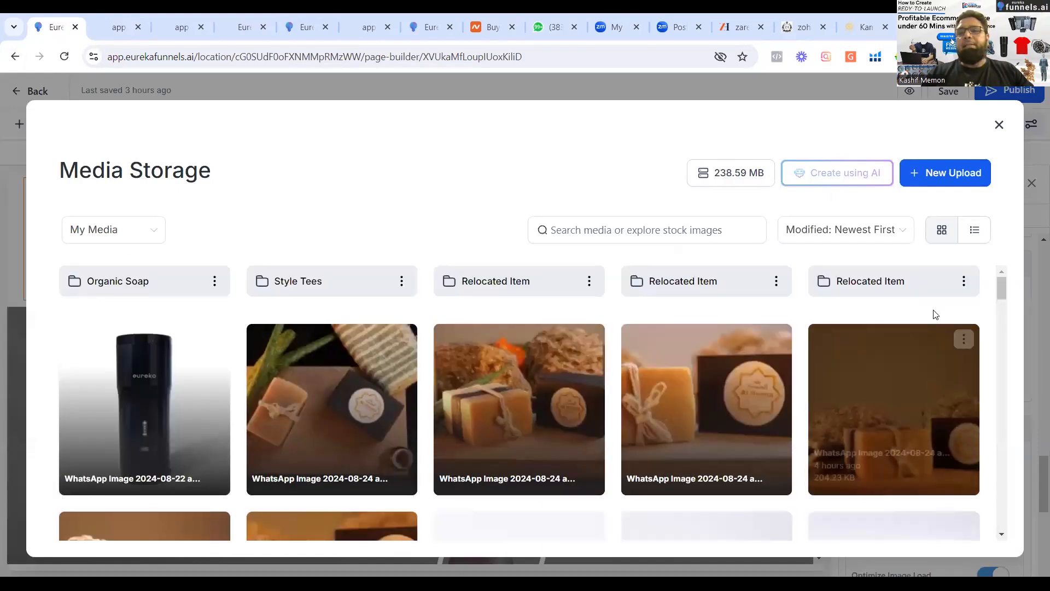
scroll(999, 339, down, 10)
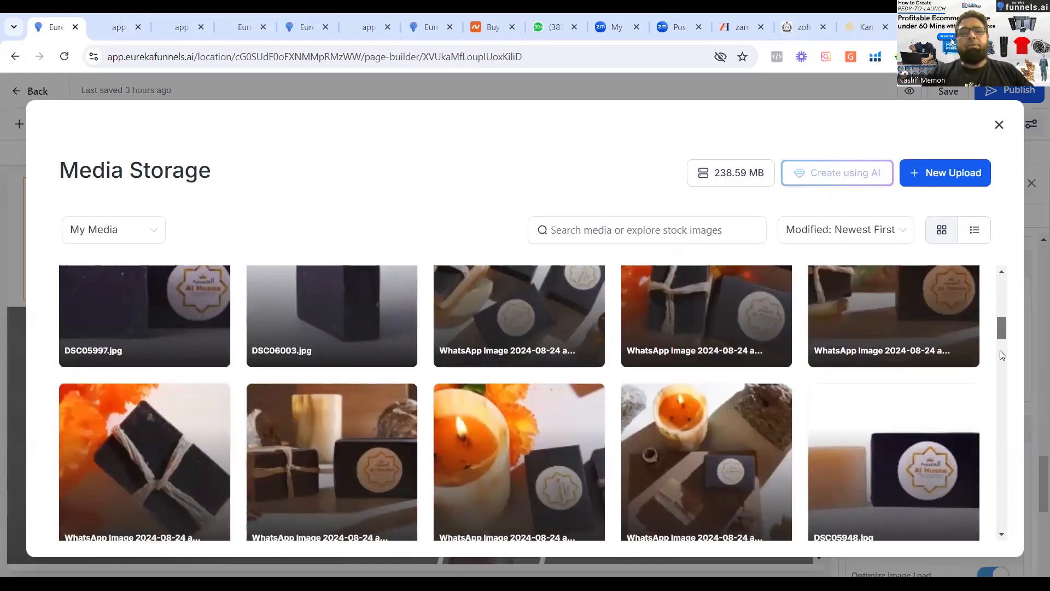
scroll(1002, 361, down, 10)
scroll(1011, 443, down, 4)
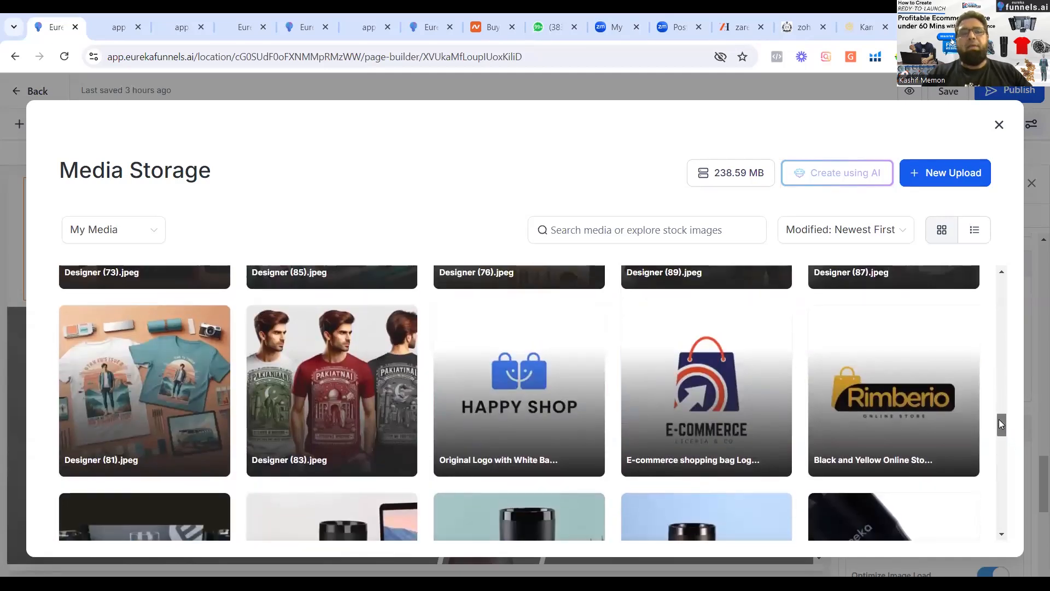
click(486, 429)
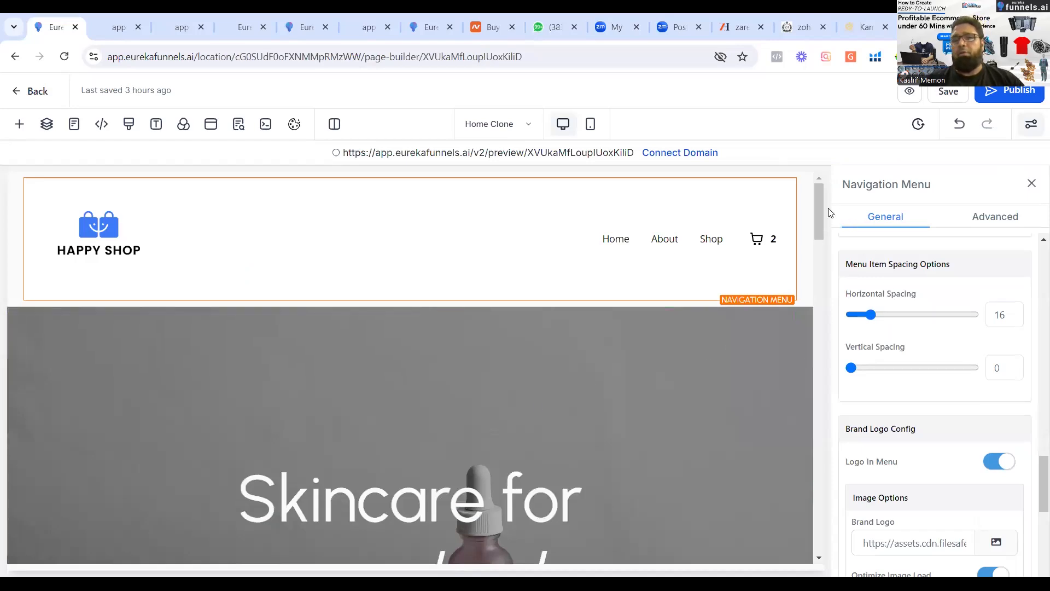
Append "from happy Shop" to the end of the hero headline "Skincare for every body".
drag(816, 210, 823, 243)
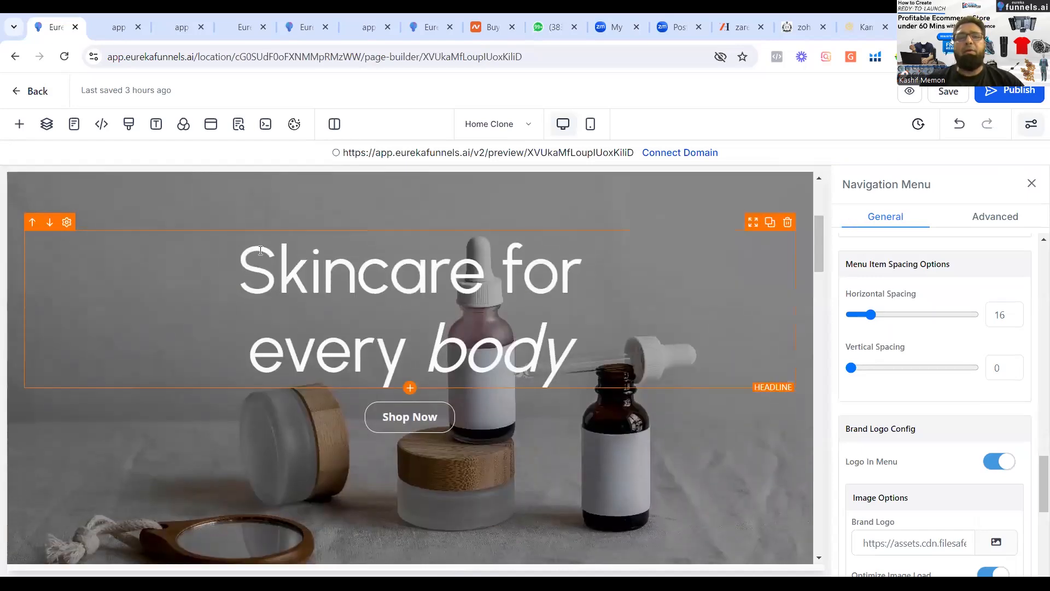
double_click(261, 251)
key(Left)
key(Right)
key(Down)
key(Right)
key(Right)
key(Right)
key(Right)
key(Right)
key(Right)
key(Right)
key(Right)
key(Right)
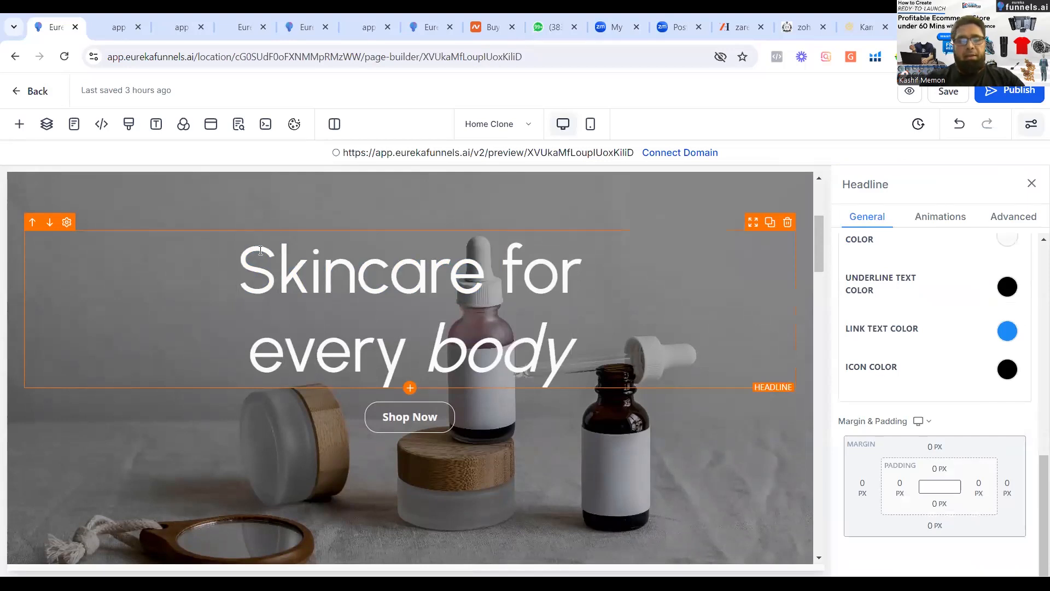
text(from hap)
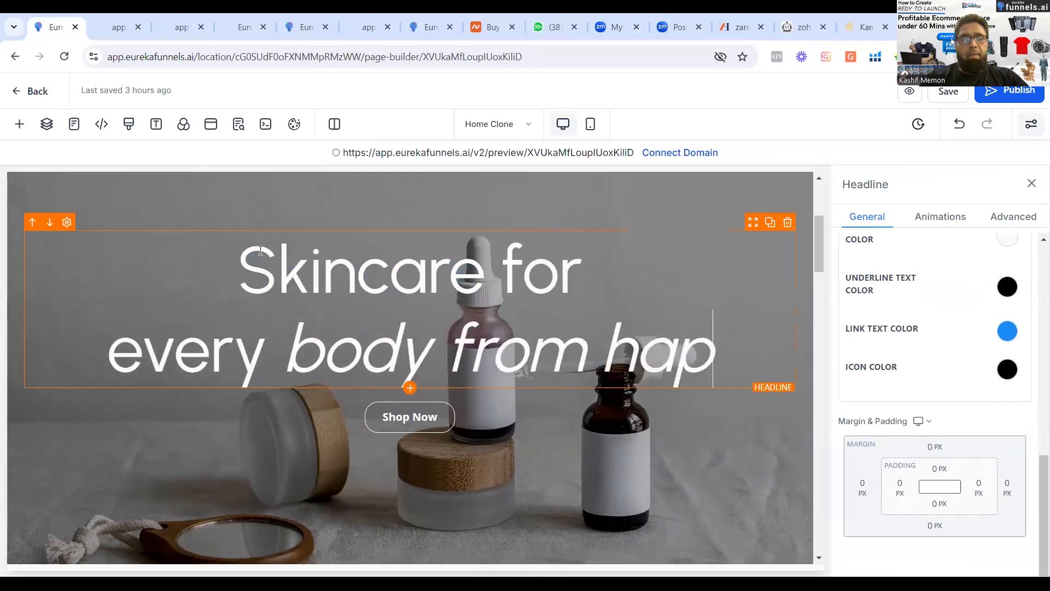
text(py Shop)
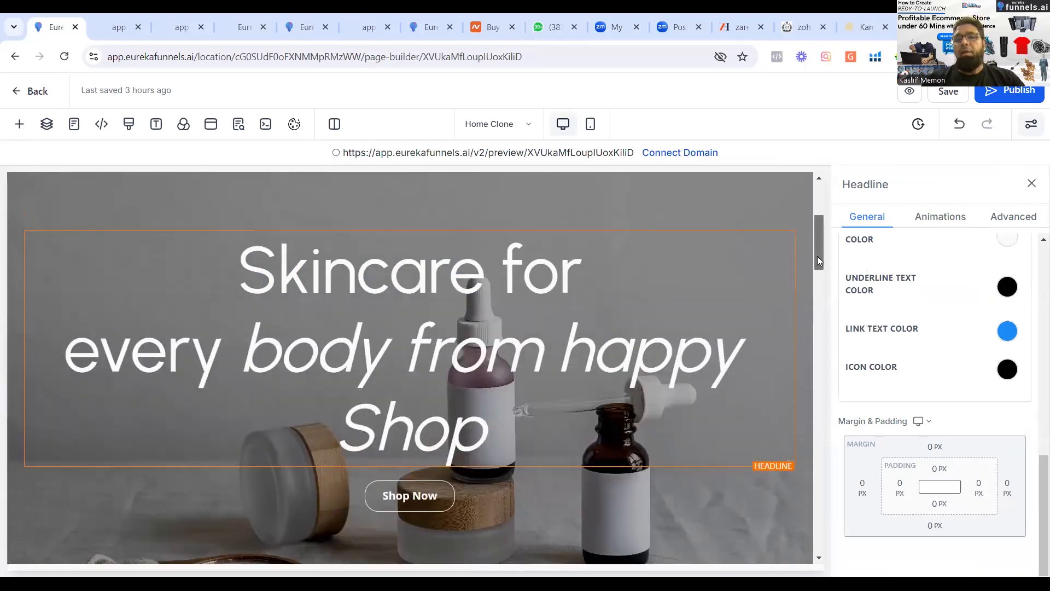
Open the Hero section's settings and leave the page builder for the store's page list, discarding the unsaved changes.
scroll(685, 294, down, 3)
scroll(680, 350, down, 2)
click(680, 350)
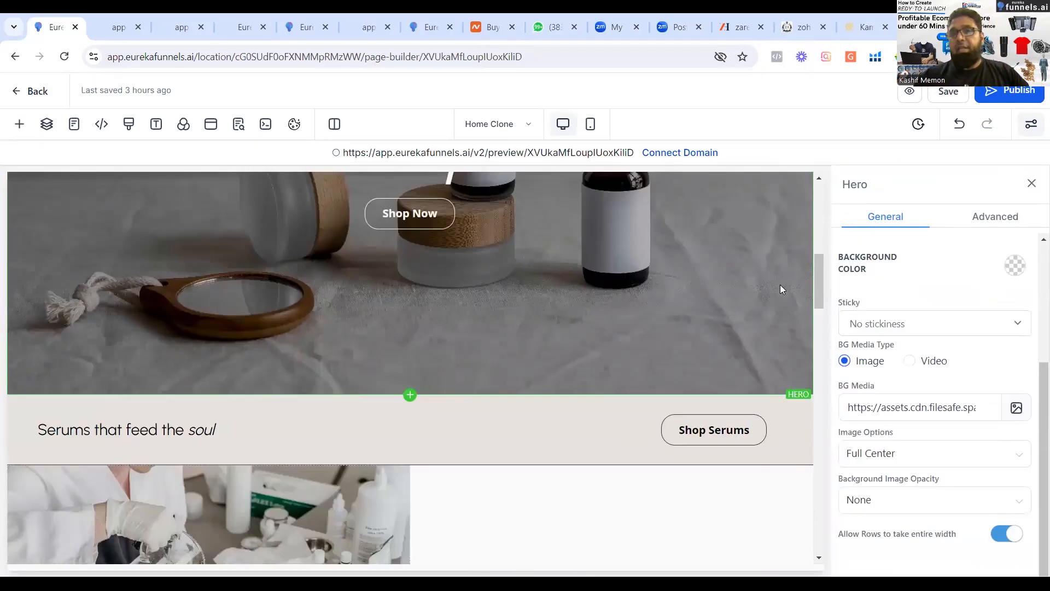
drag(821, 280, 810, 208)
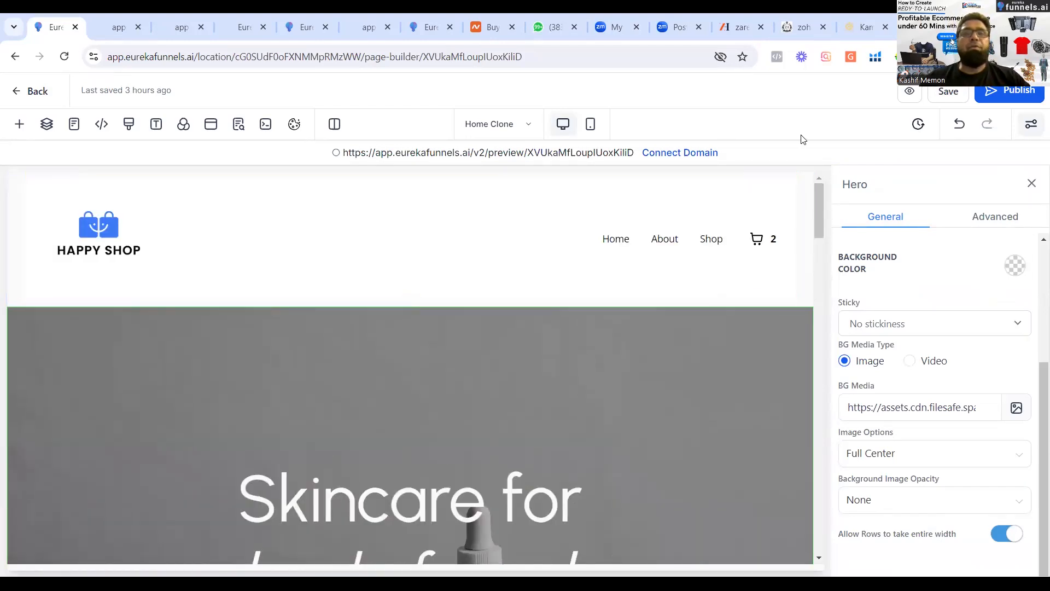
click(12, 97)
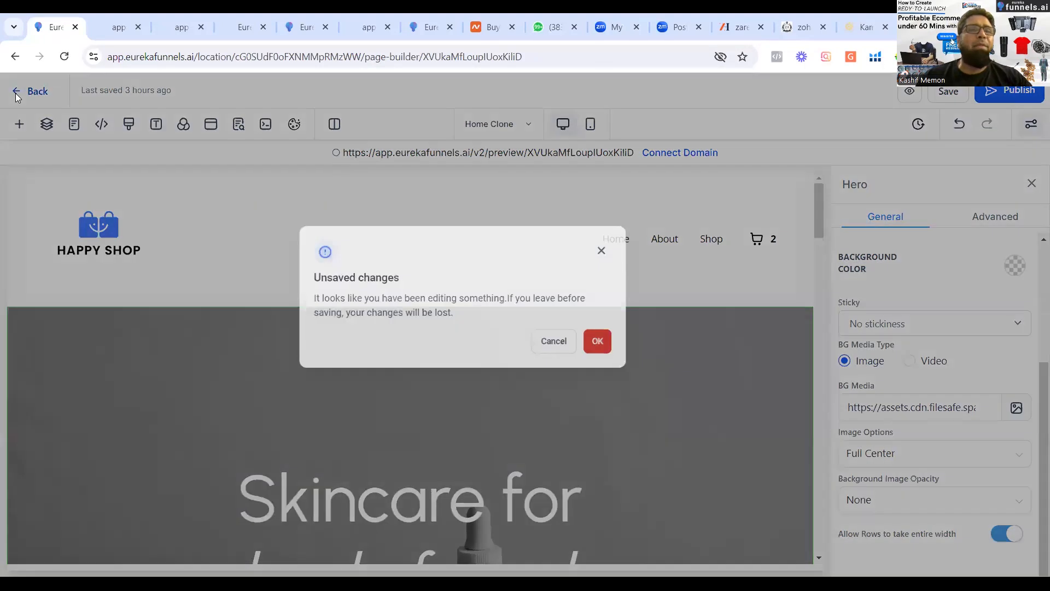
click(675, 389)
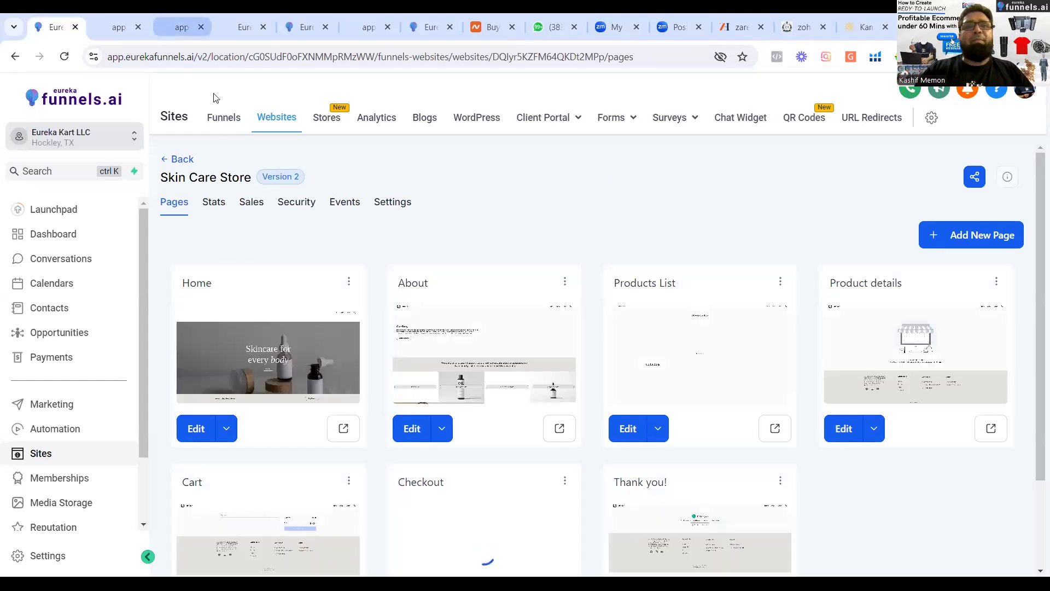
View the smart mug funnel and product previews, and exit the other open Home page builder to the page list.
click(182, 27)
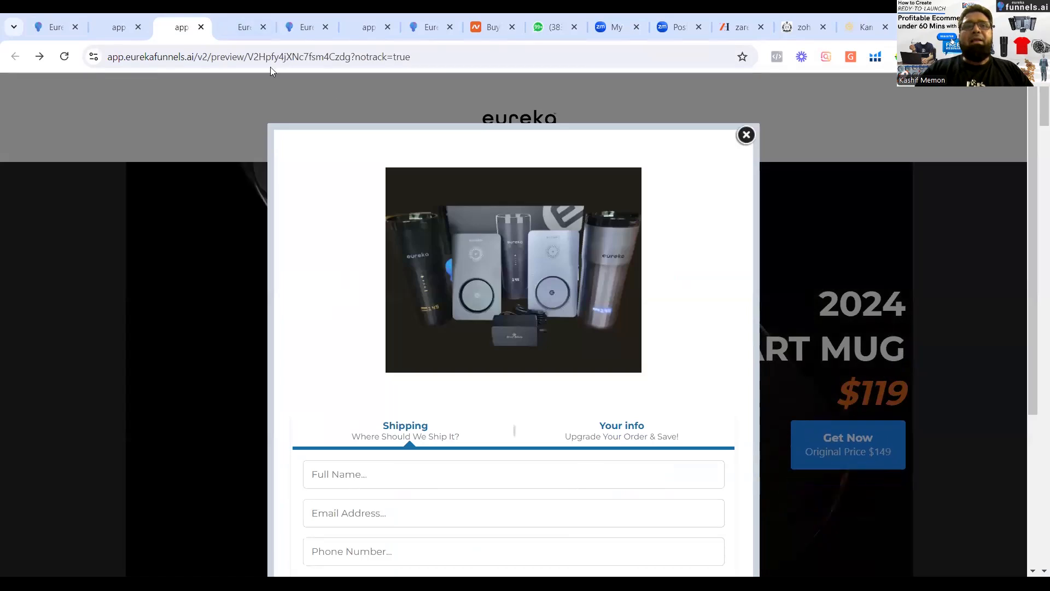
click(247, 32)
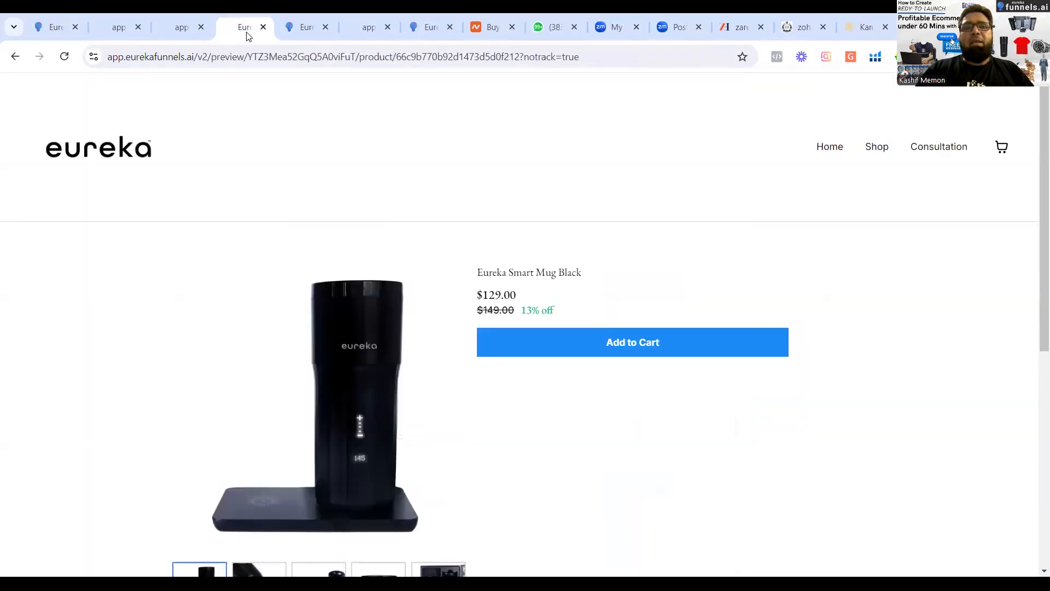
click(293, 38)
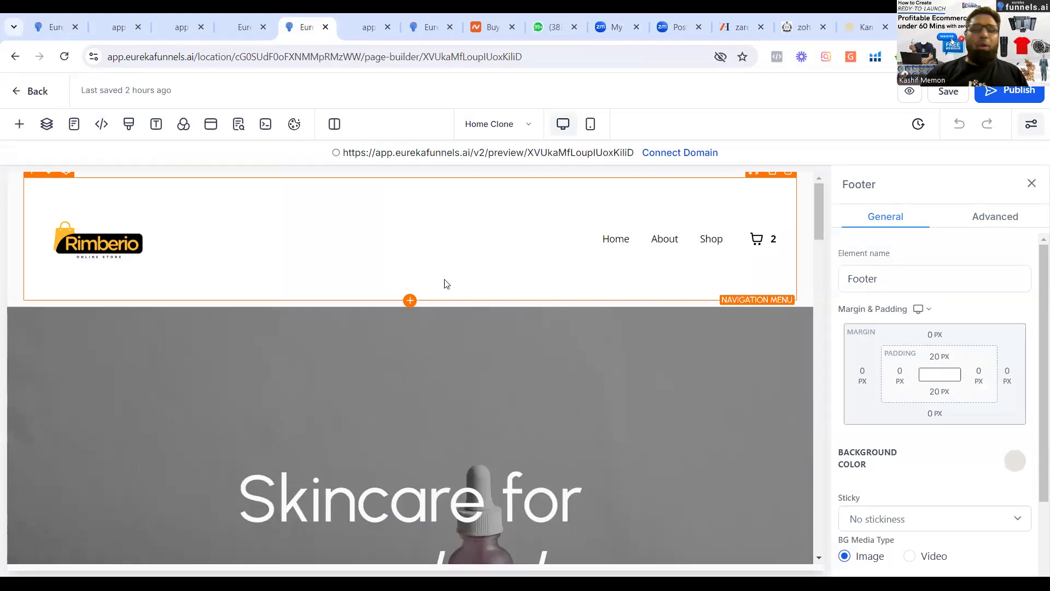
click(13, 98)
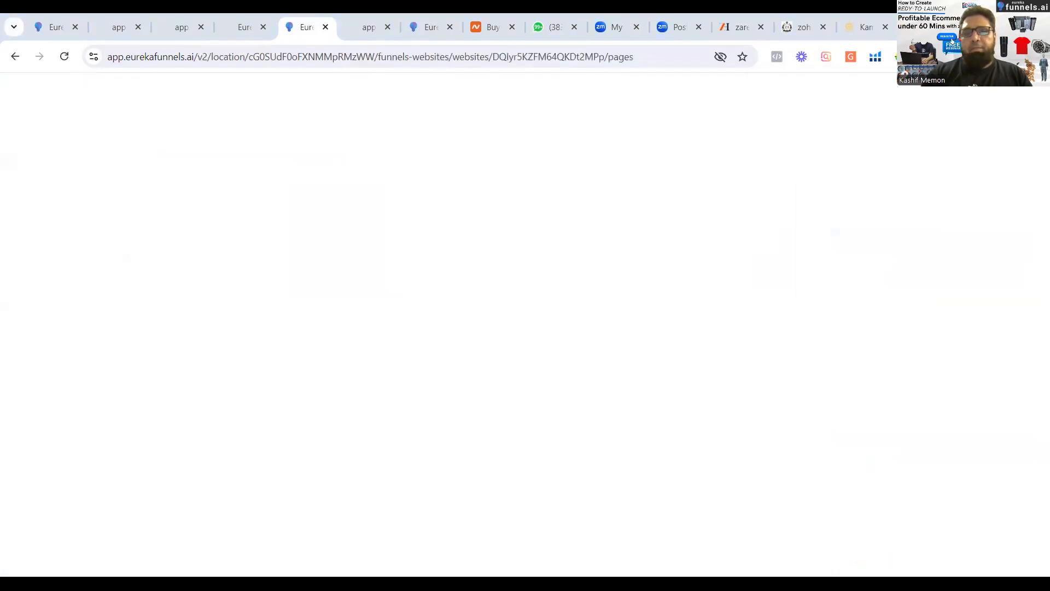
Switch to File Explorer's Downloads folder and view the raw soap photo WhatsApp Image 2024-08-10 at 8.36.09 PM.jpeg.
key(alt+Tab)
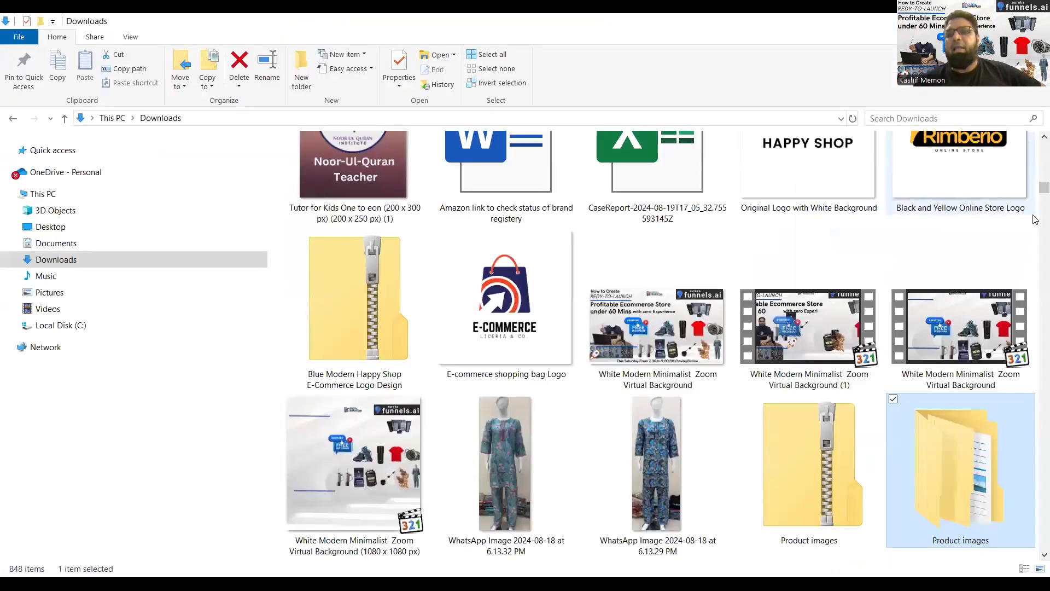
scroll(1035, 195, up, 15)
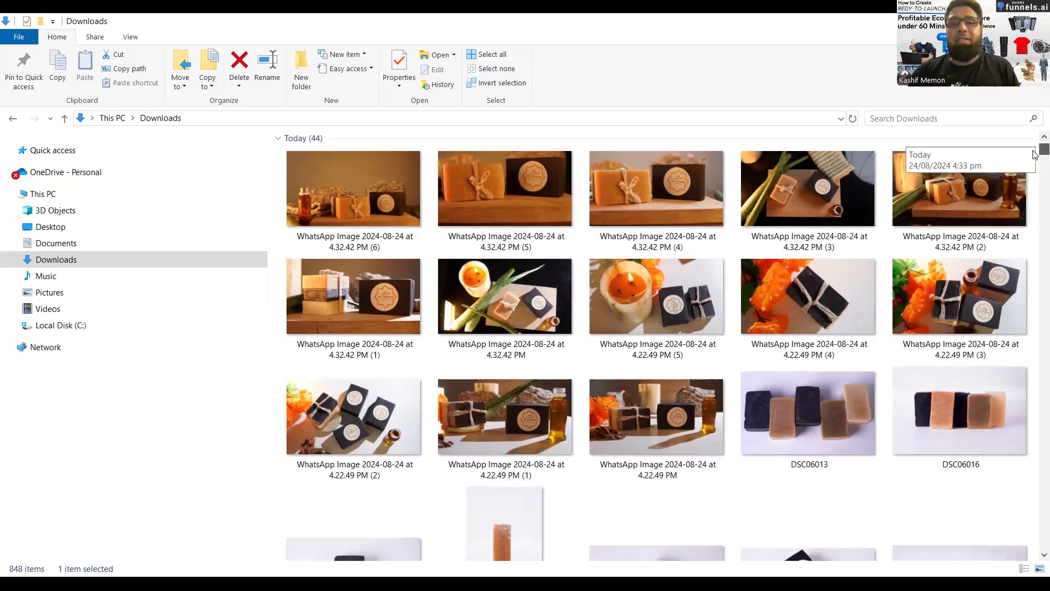
scroll(1034, 156, down, 5)
drag(1034, 159, 1035, 225)
click(528, 350)
double_click(528, 350)
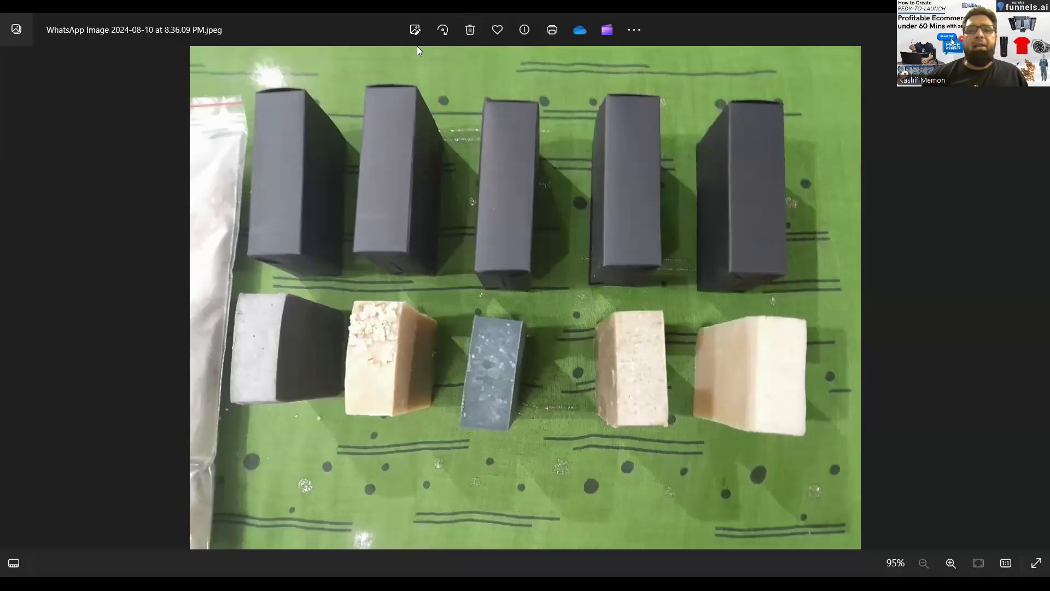
click(515, 561)
Open WhatsApp Image 2024-08-24 at 4.32.42 PM (5) from Downloads and browse the Al Husna soap photos that follow it.
drag(1042, 225, 1035, 143)
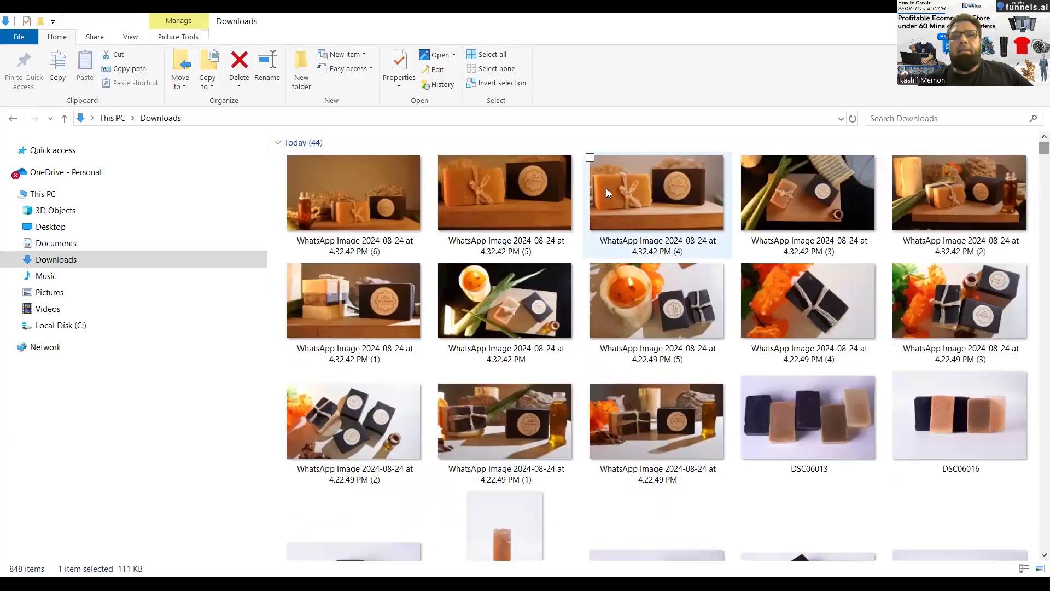
click(550, 183)
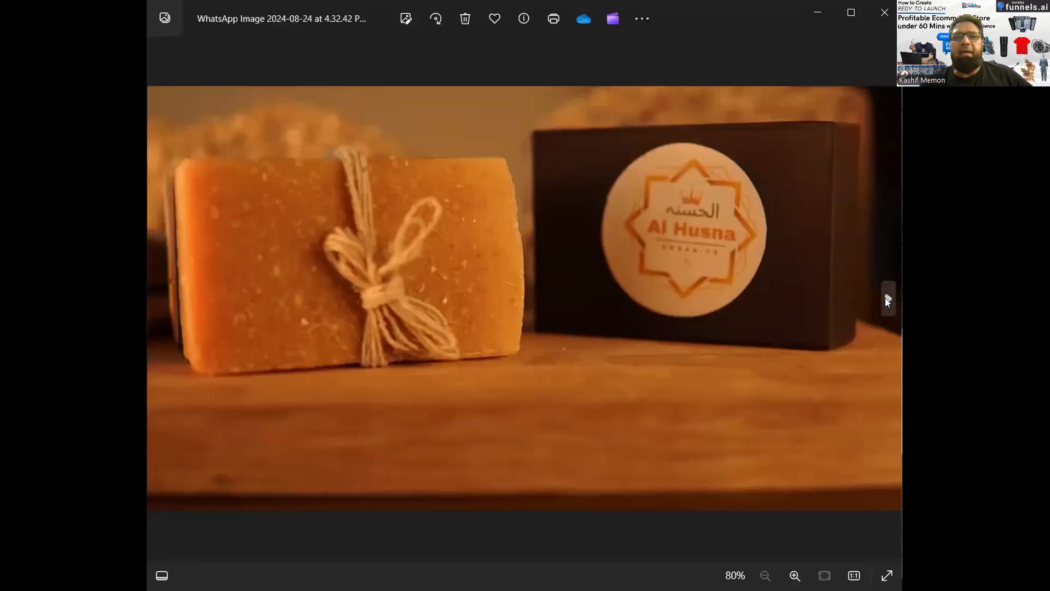
click(887, 299)
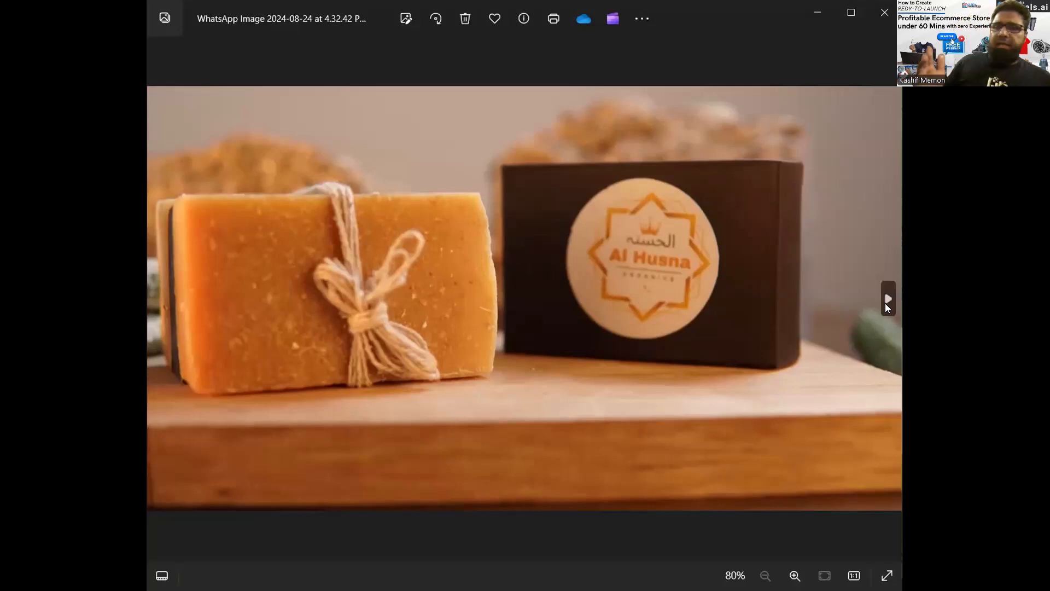
click(887, 301)
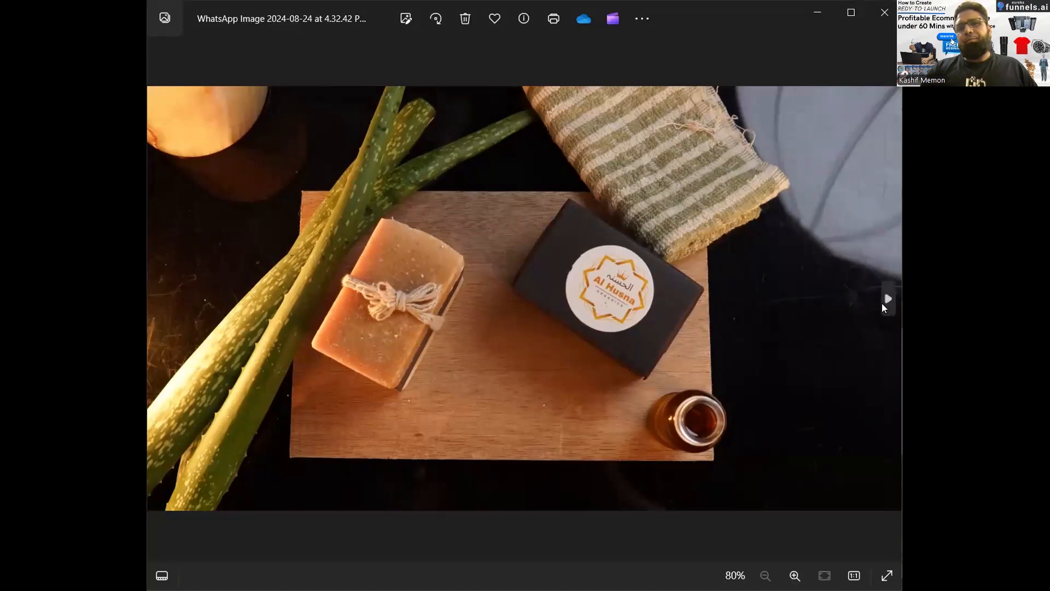
click(882, 304)
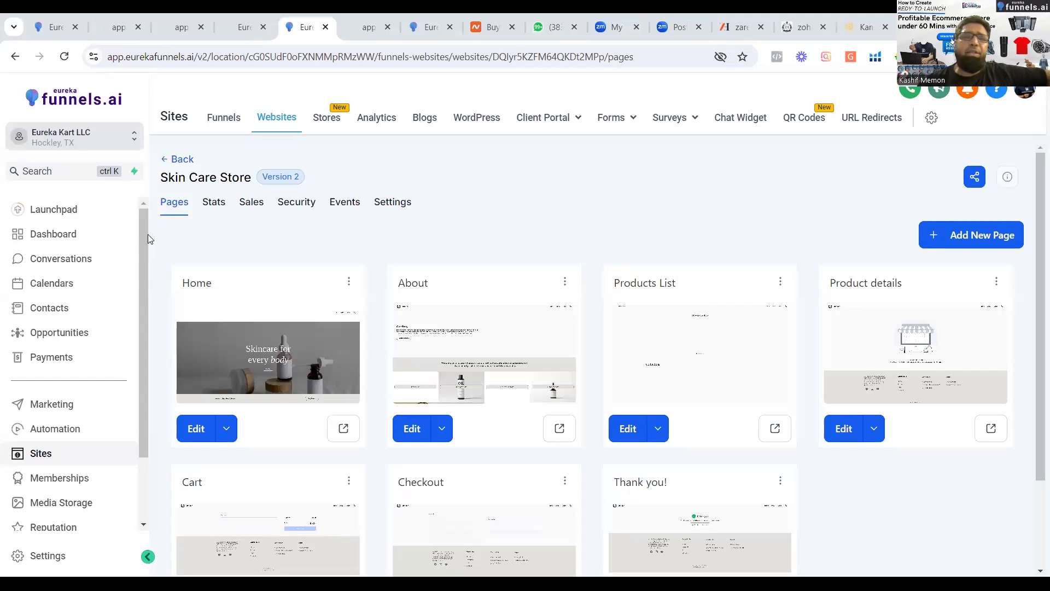
Switch back to EurekaFunnels and open the product collections list in Payments.
scroll(148, 234, down, 3)
scroll(140, 218, up, 3)
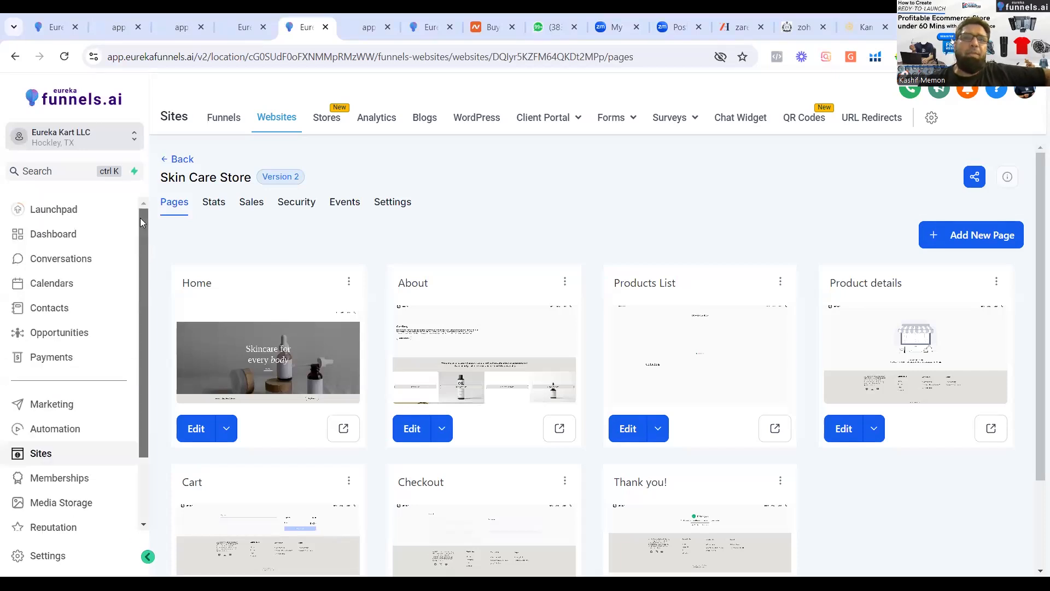
click(56, 360)
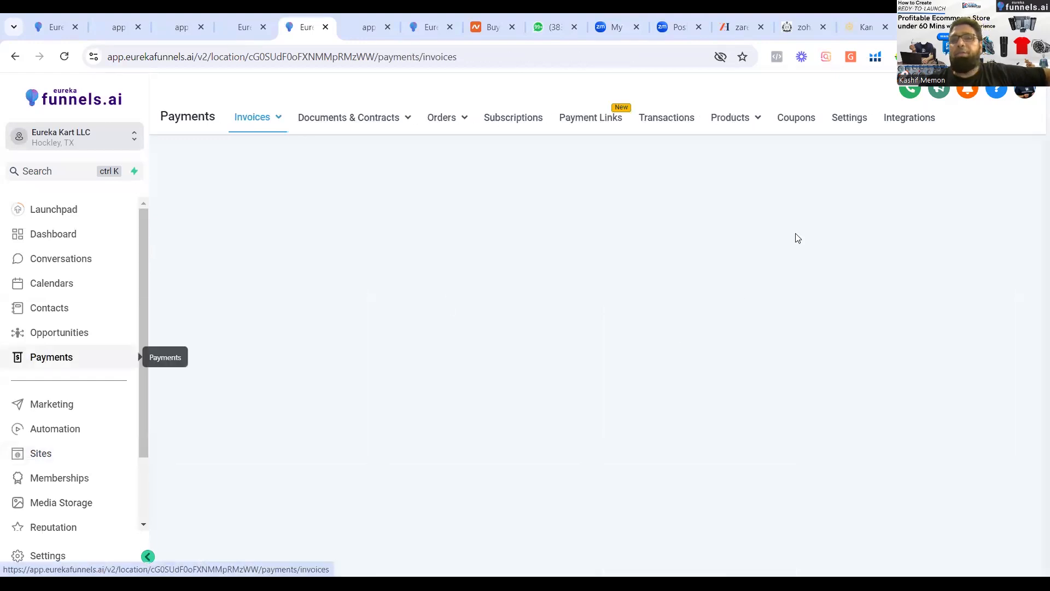
click(757, 121)
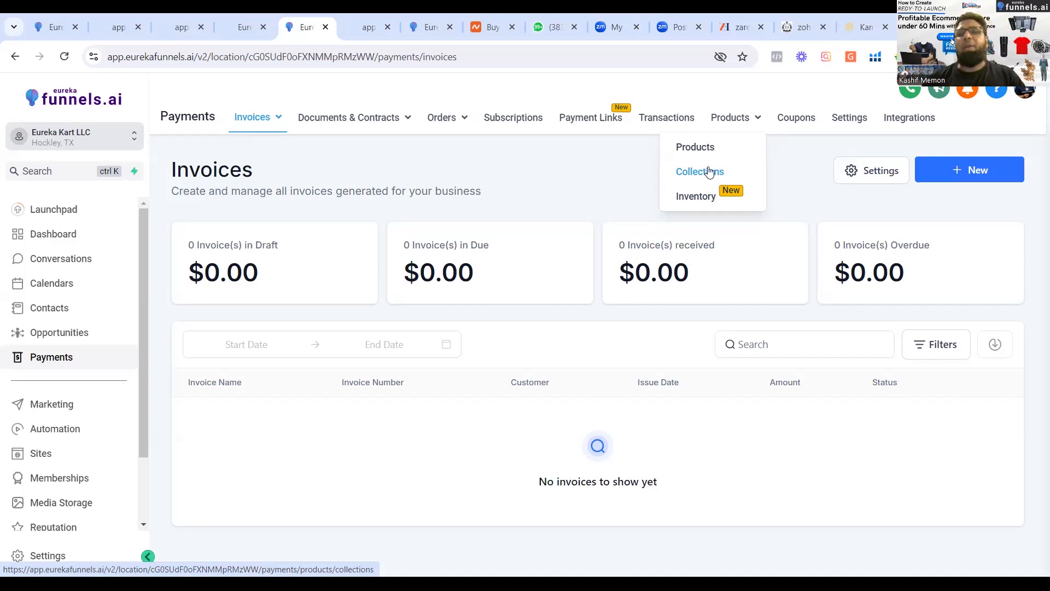
click(713, 172)
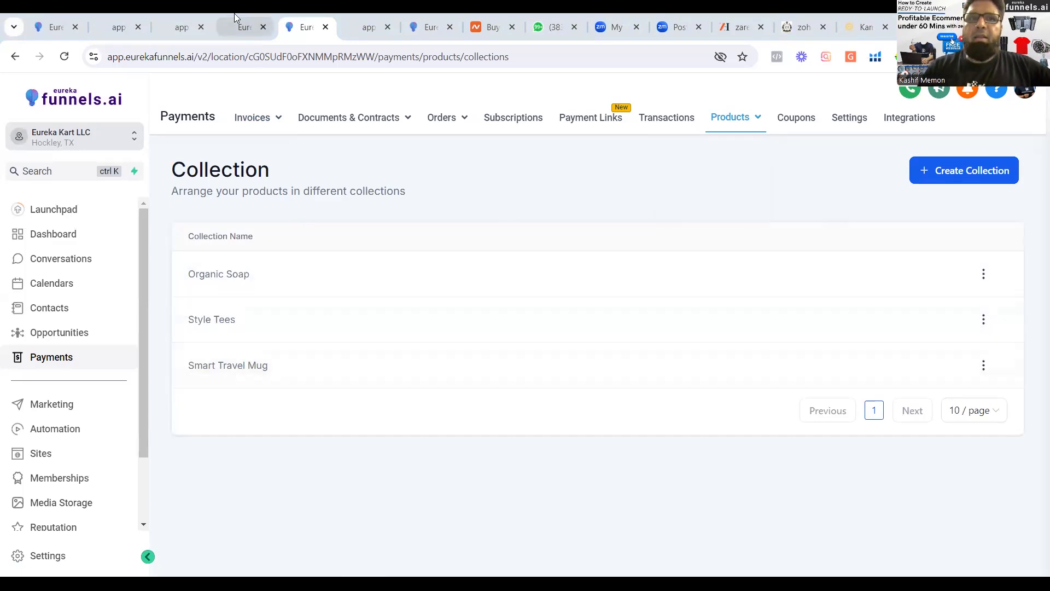
Look again at the Eureka Smart Mug Black product page and the mug funnel's order form, and return to the collections list.
click(234, 13)
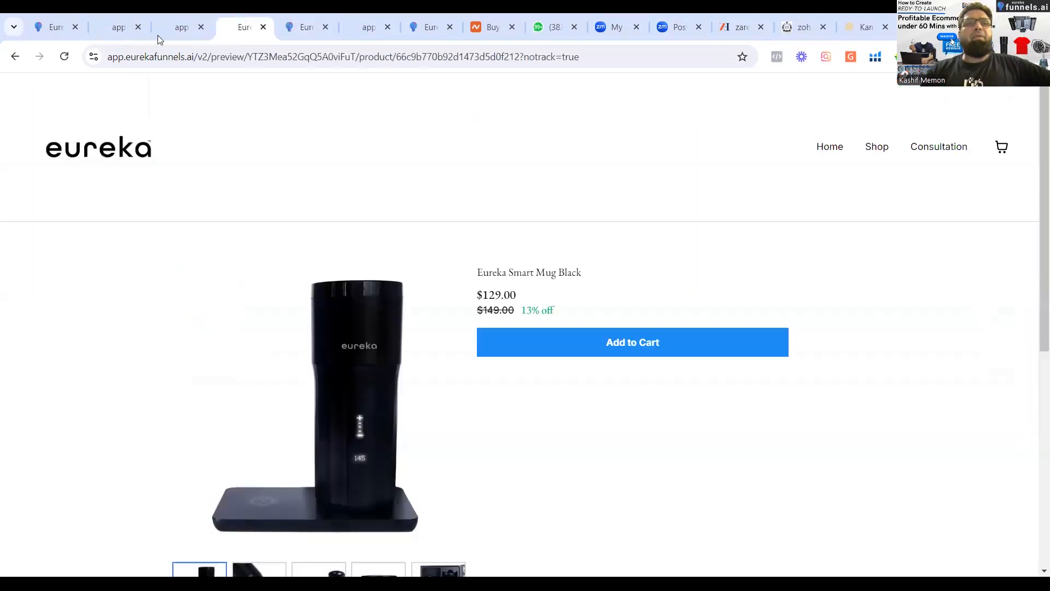
click(118, 29)
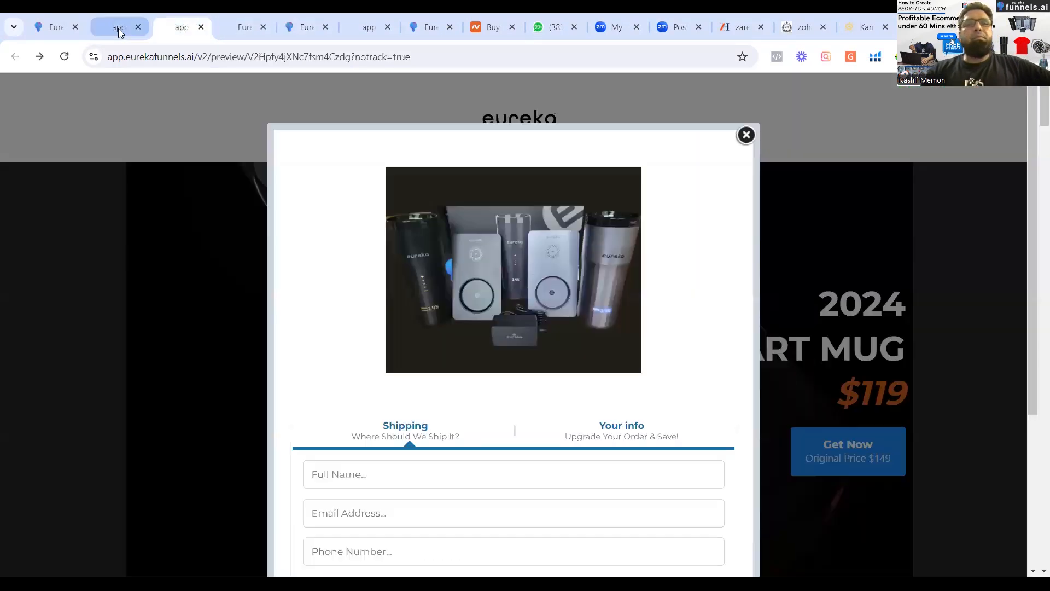
click(291, 34)
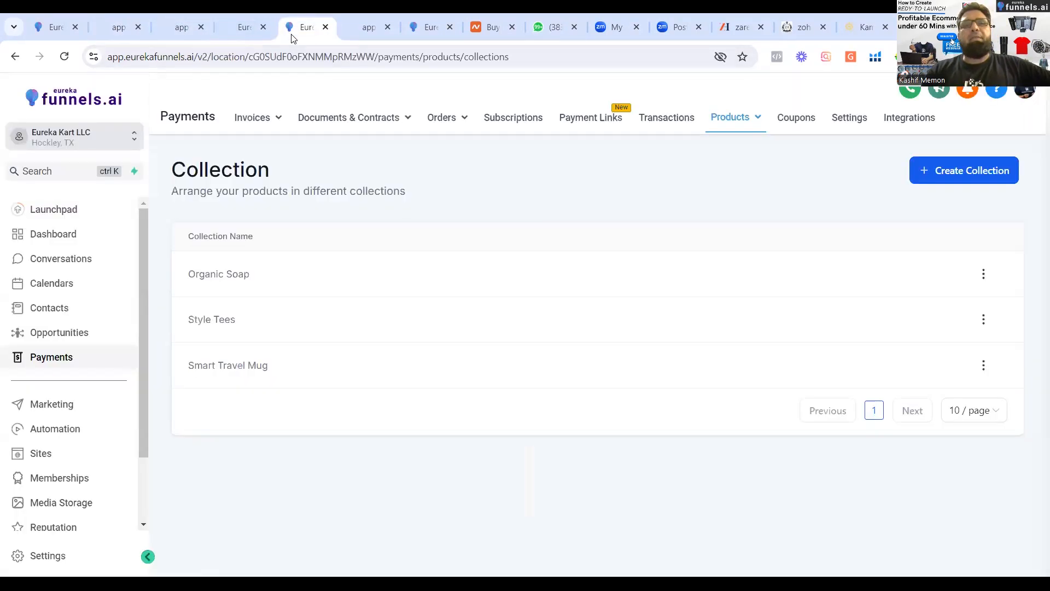
Look at the Collections section in the Rimberio shop preview and return to the product collections list in Payments.
click(348, 34)
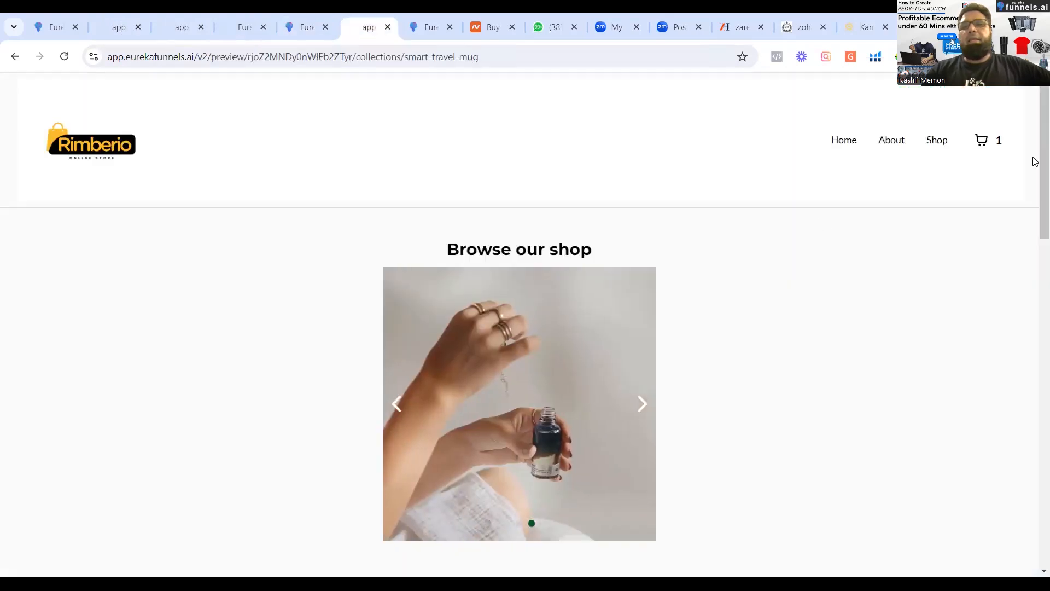
scroll(1035, 298, down, 1)
scroll(1035, 298, down, 8)
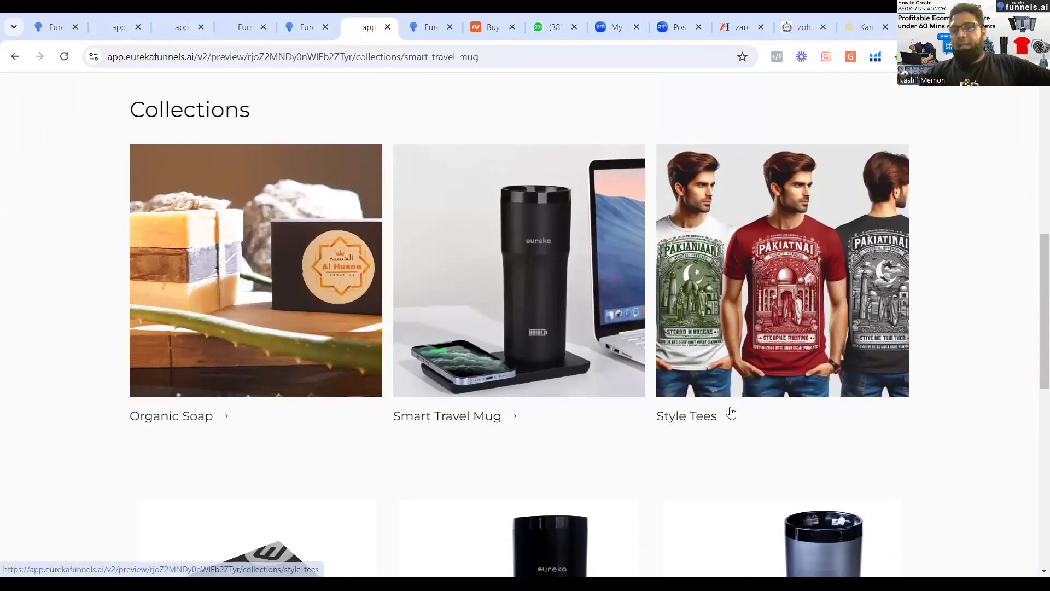
click(432, 31)
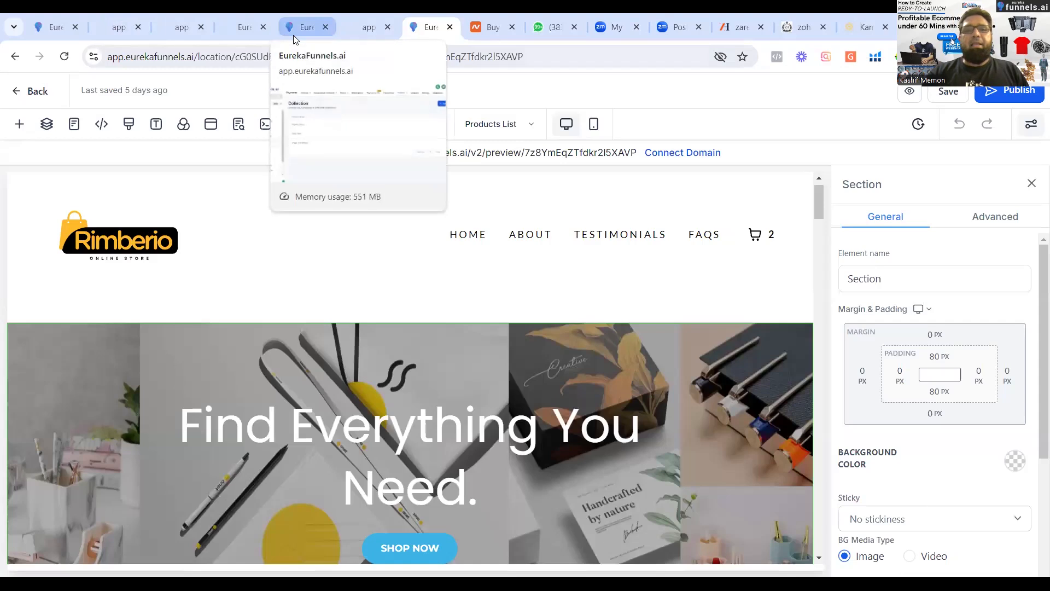
click(294, 33)
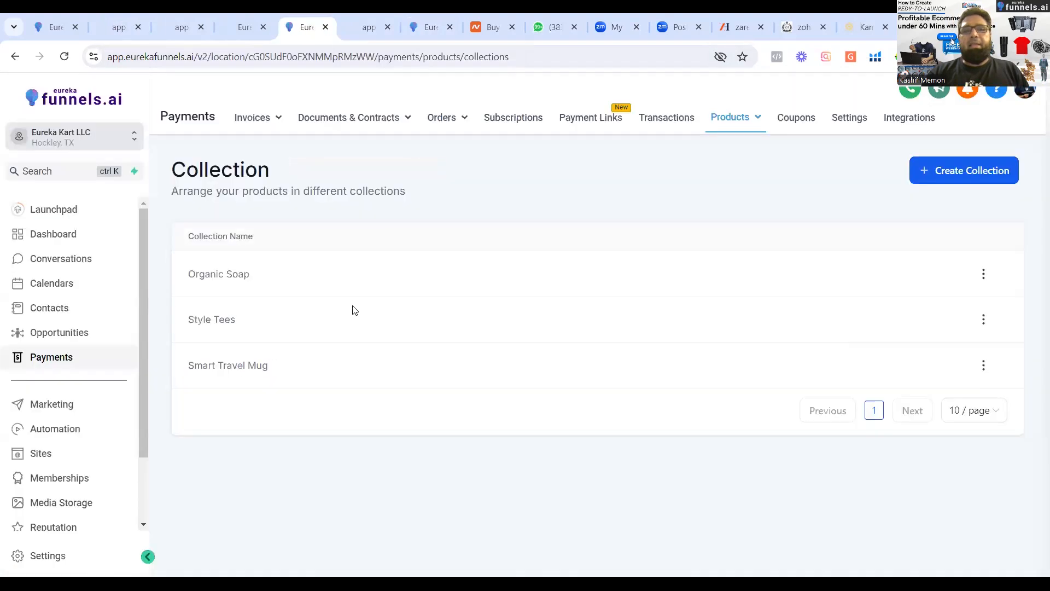
Start a new product collection and name it "Suppliment".
click(966, 171)
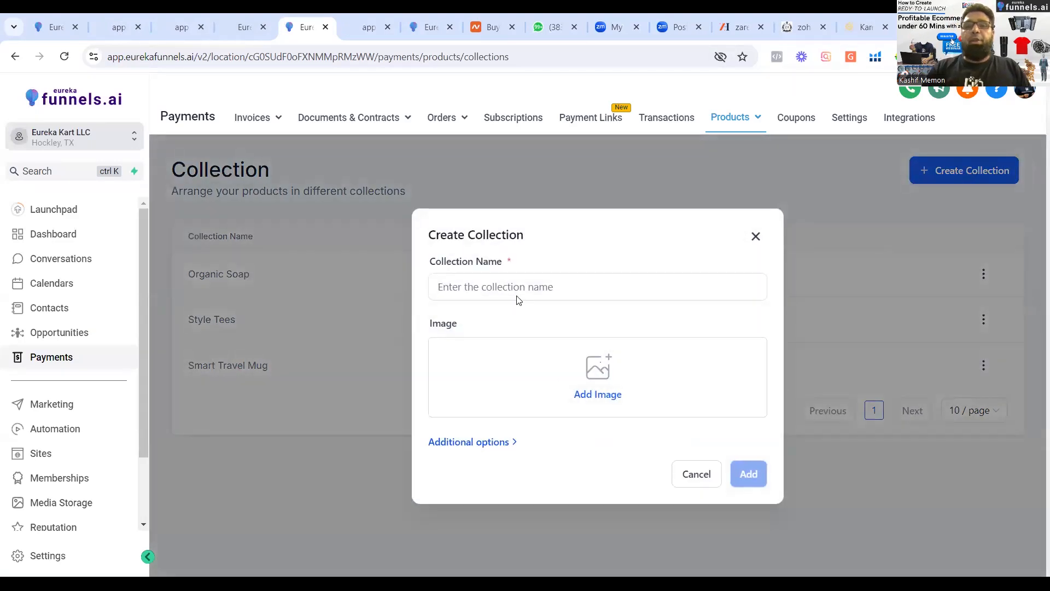
click(515, 289)
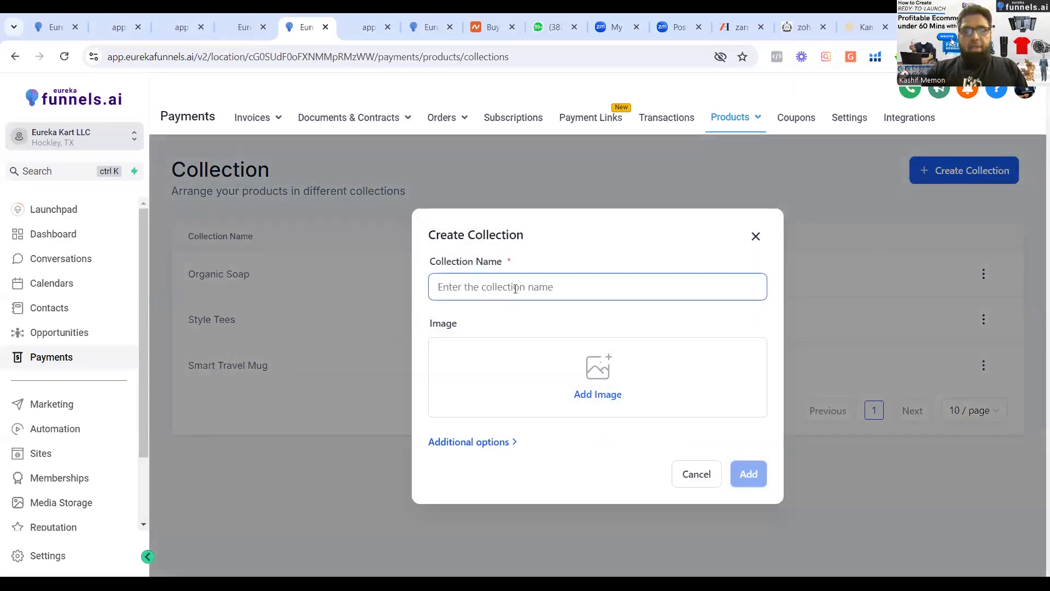
text(J)
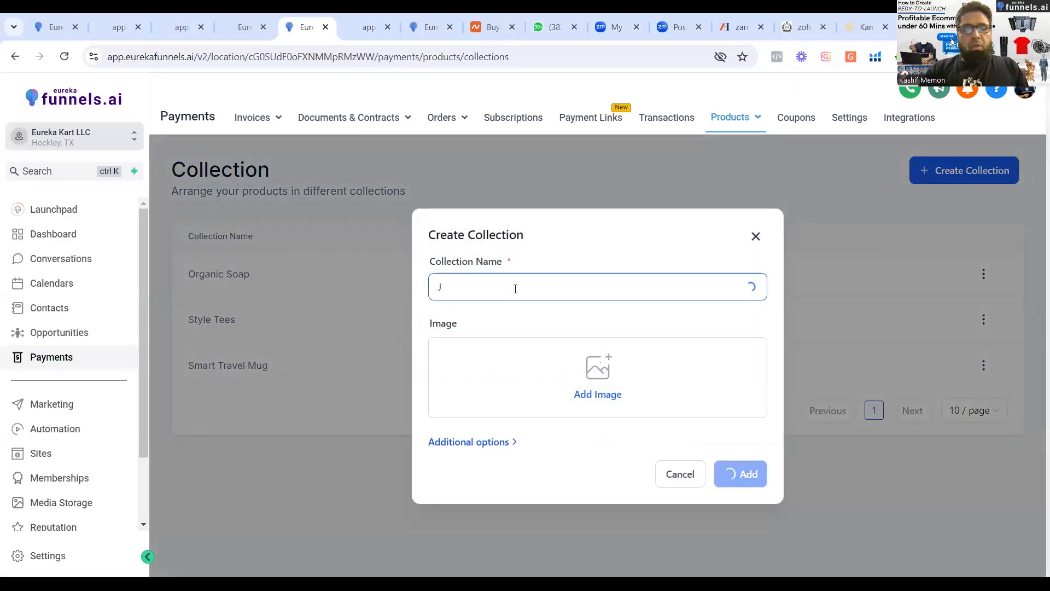
text(ewel)
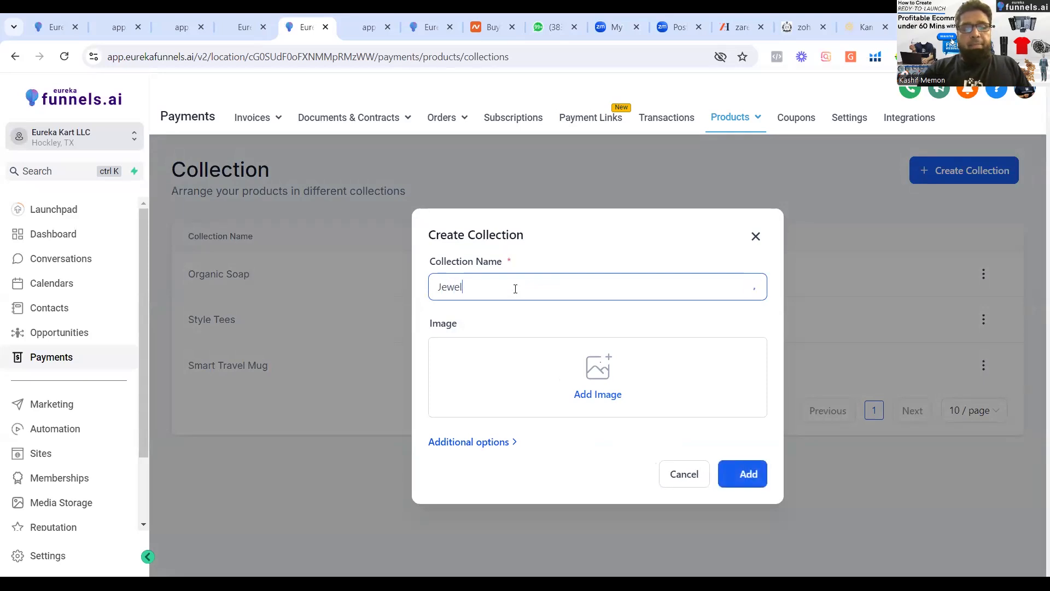
text(ar)
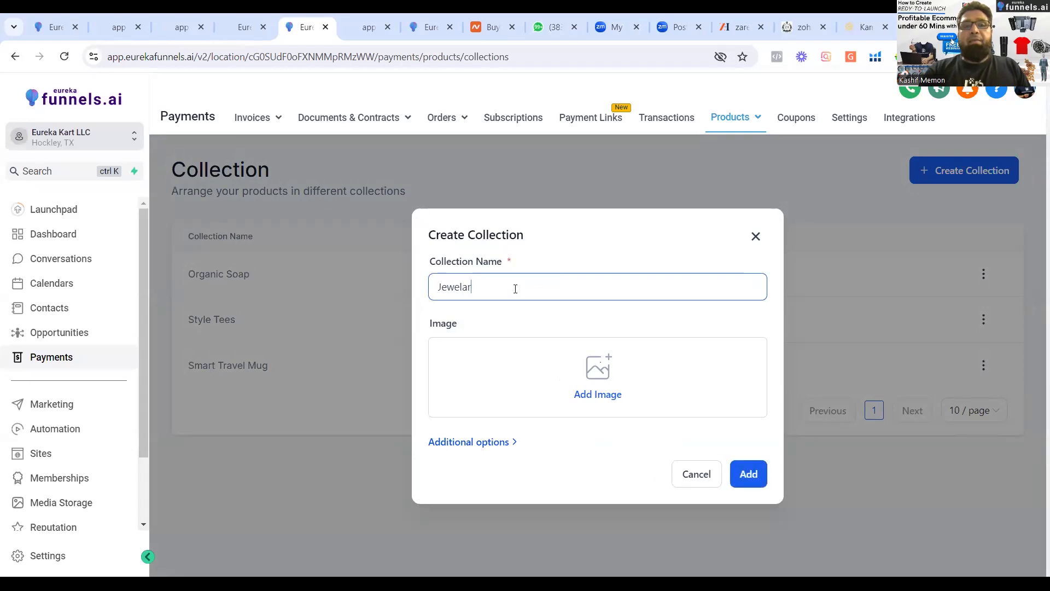
key(BackSpace)
key(BackSpace)
key(BackSpace)
key(BackSpace)
key(BackSpace)
key(BackSpace)
key(BackSpace)
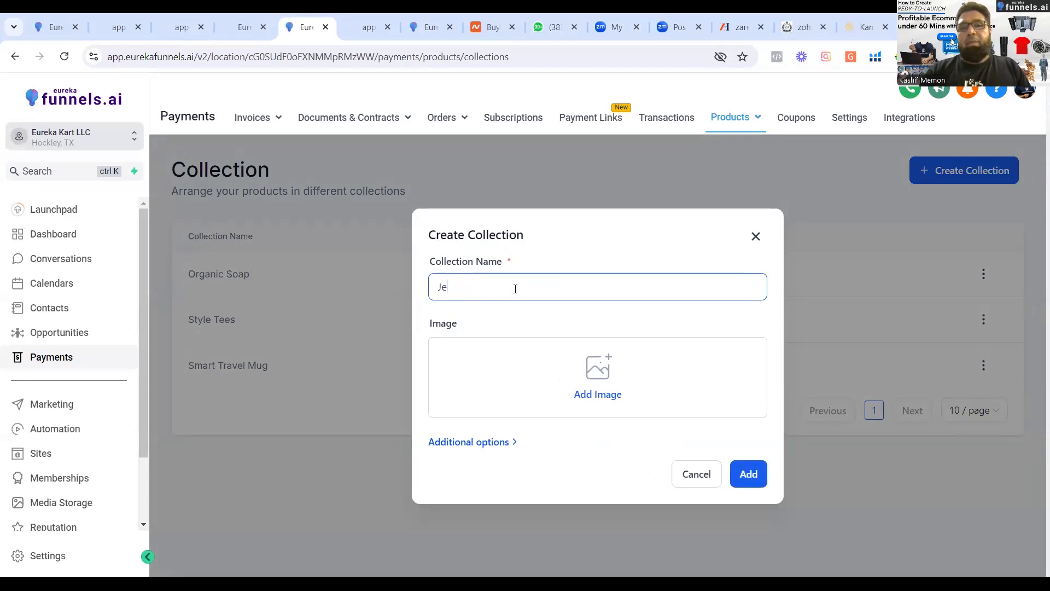
text(Suppliment)
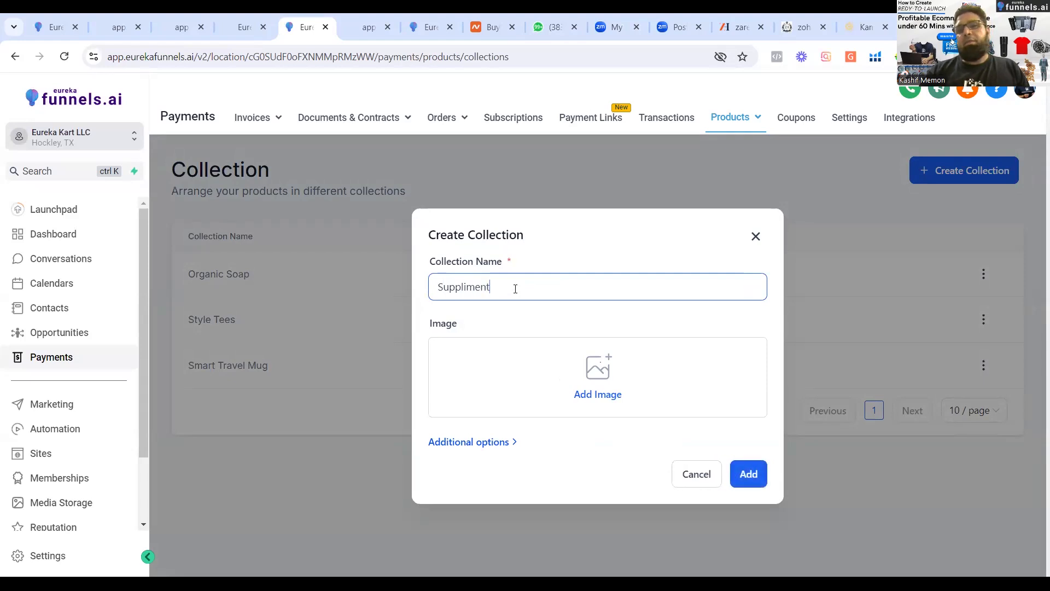
Upload the first picture from Downloads' Product images > Health Supplements folder, set it as the collection's image, and add the collection.
click(600, 396)
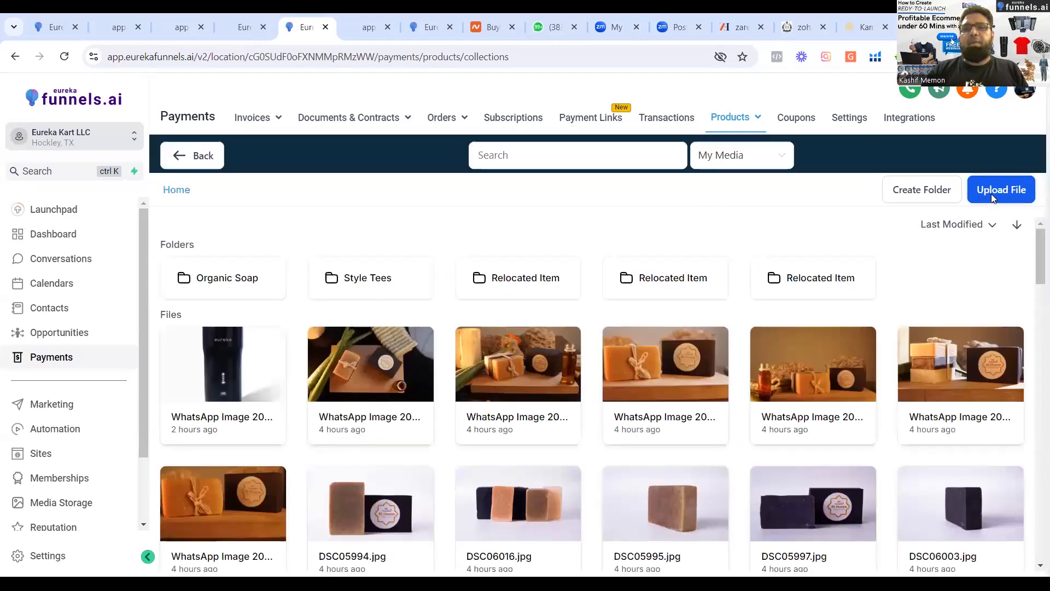
click(991, 194)
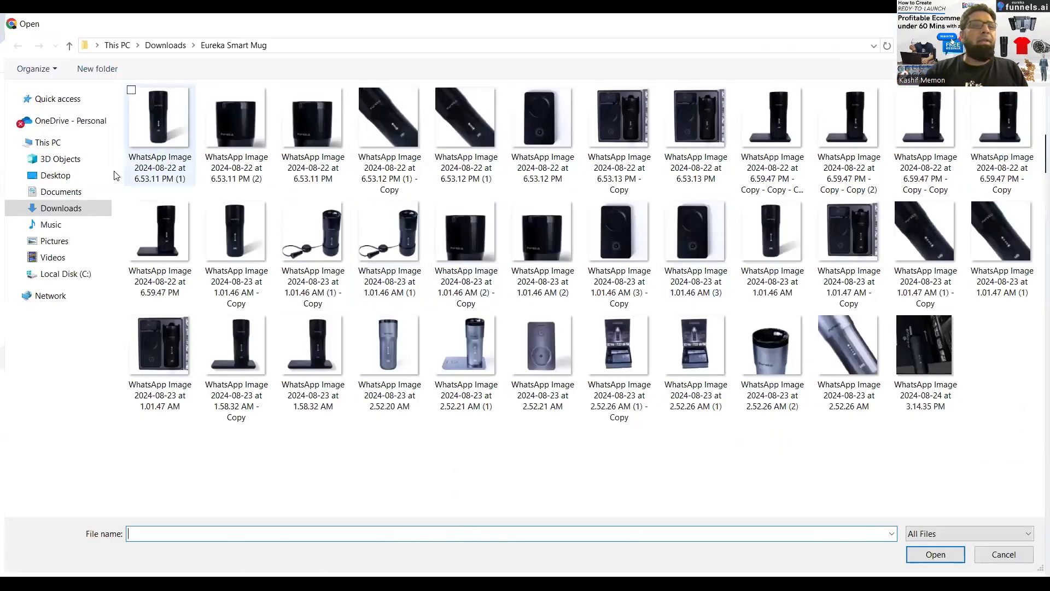
click(60, 208)
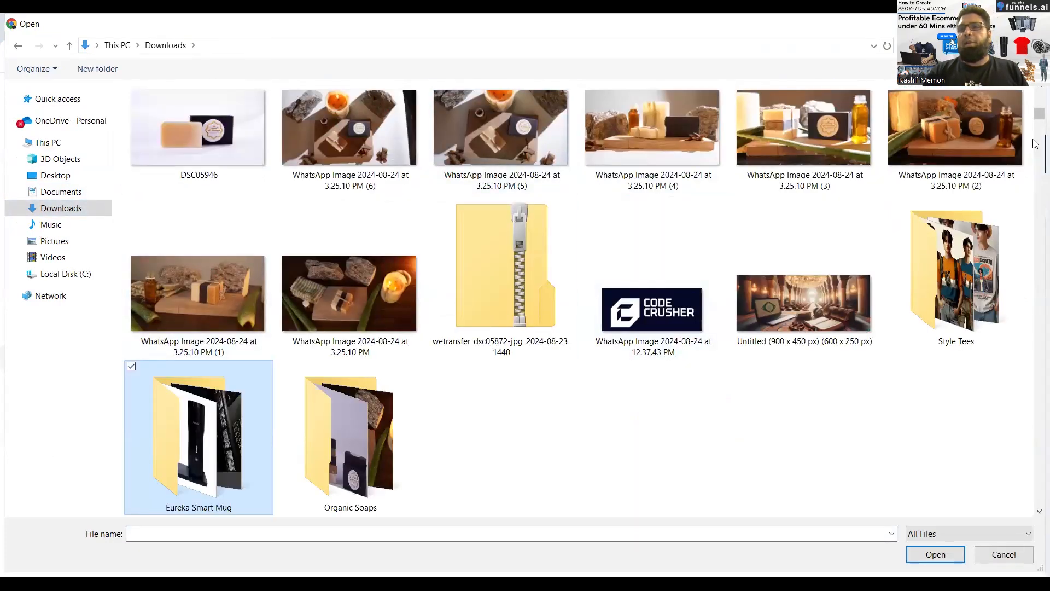
drag(1036, 116, 1035, 156)
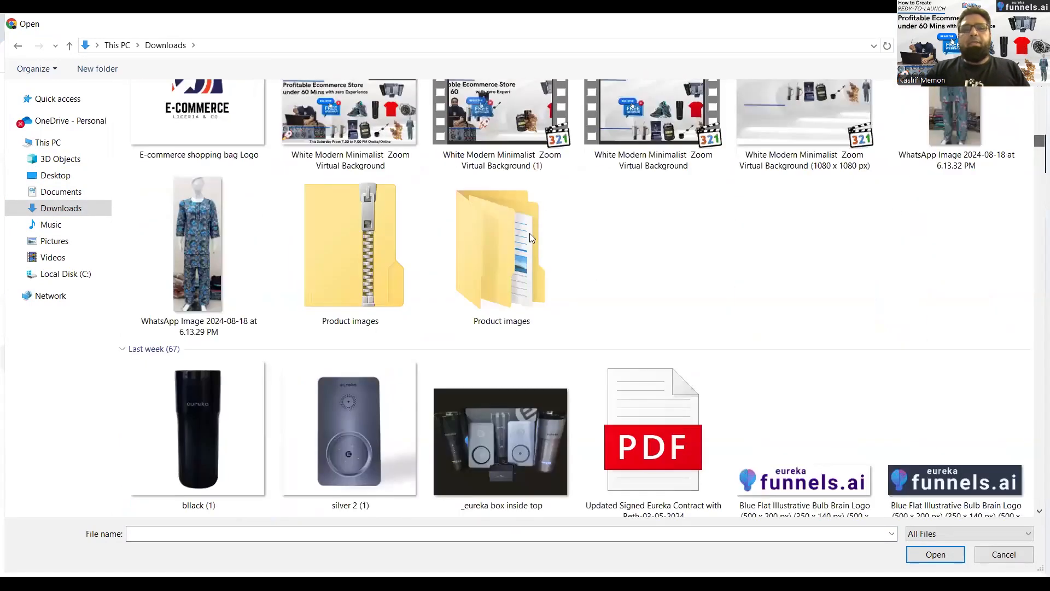
double_click(520, 247)
double_click(174, 111)
double_click(174, 111)
click(173, 112)
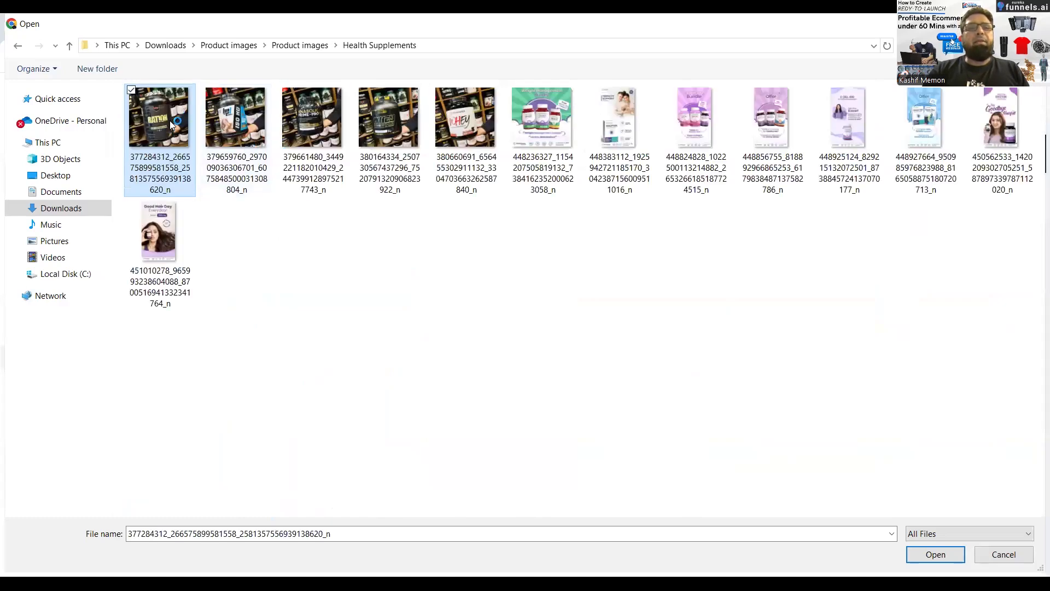
double_click(169, 121)
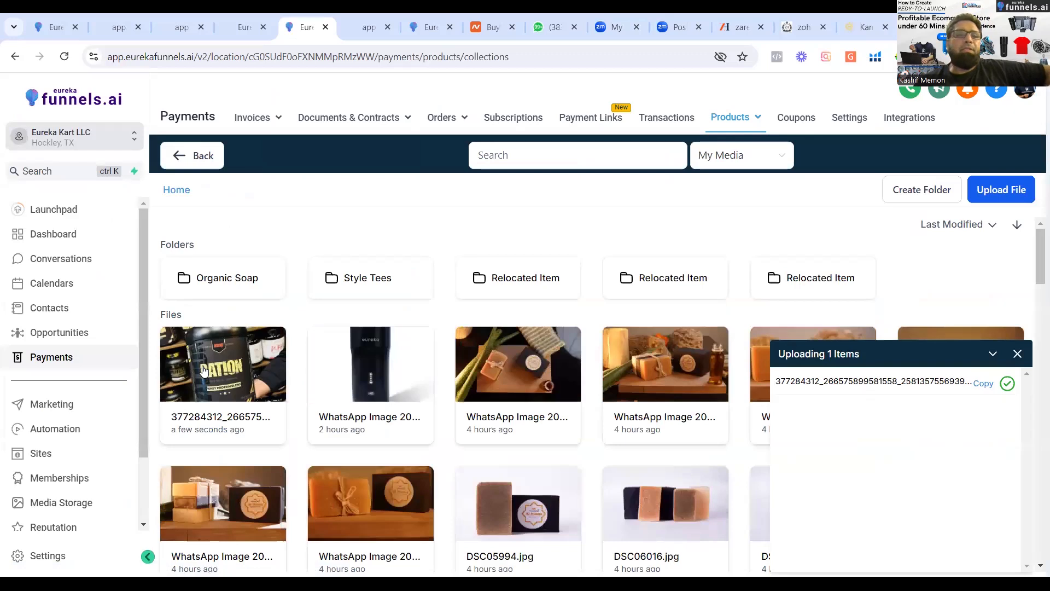
click(204, 371)
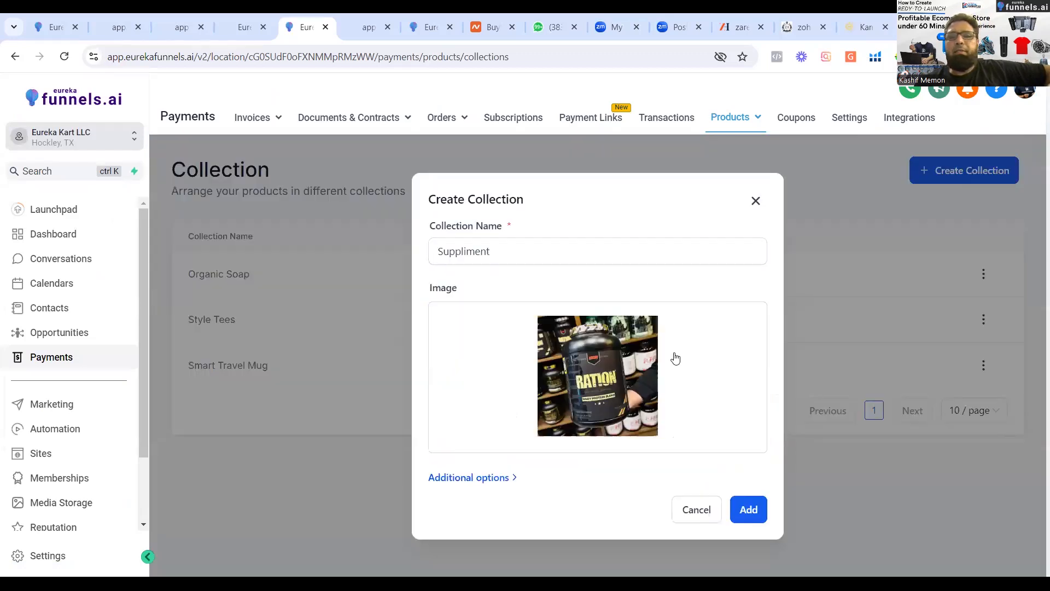
click(746, 515)
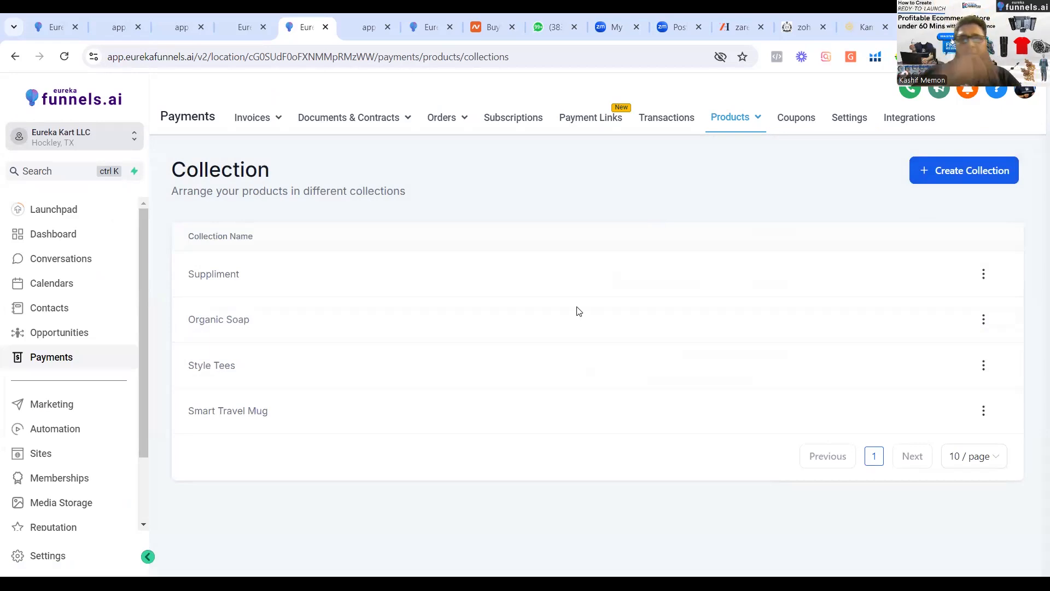
Look again at the Eureka Smart Mug Black product page, the collections list and the Rimberio shop preview.
click(244, 55)
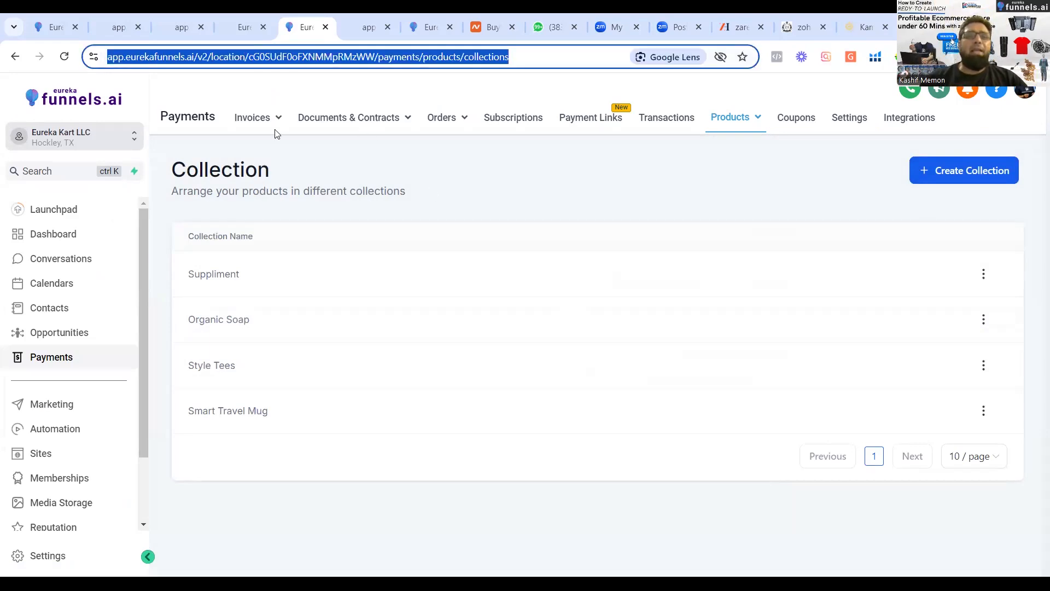
click(236, 29)
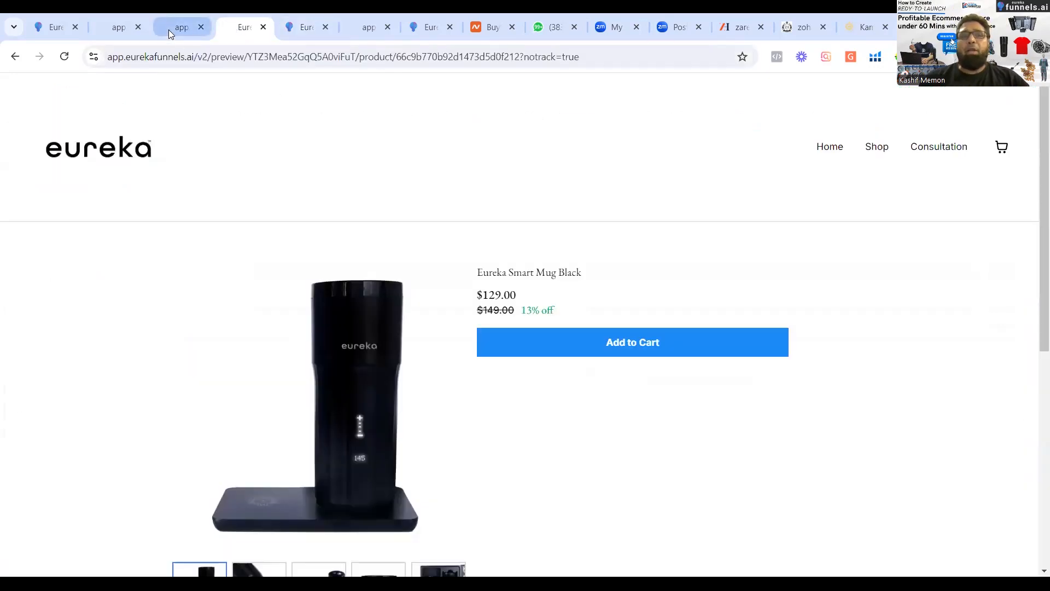
click(293, 30)
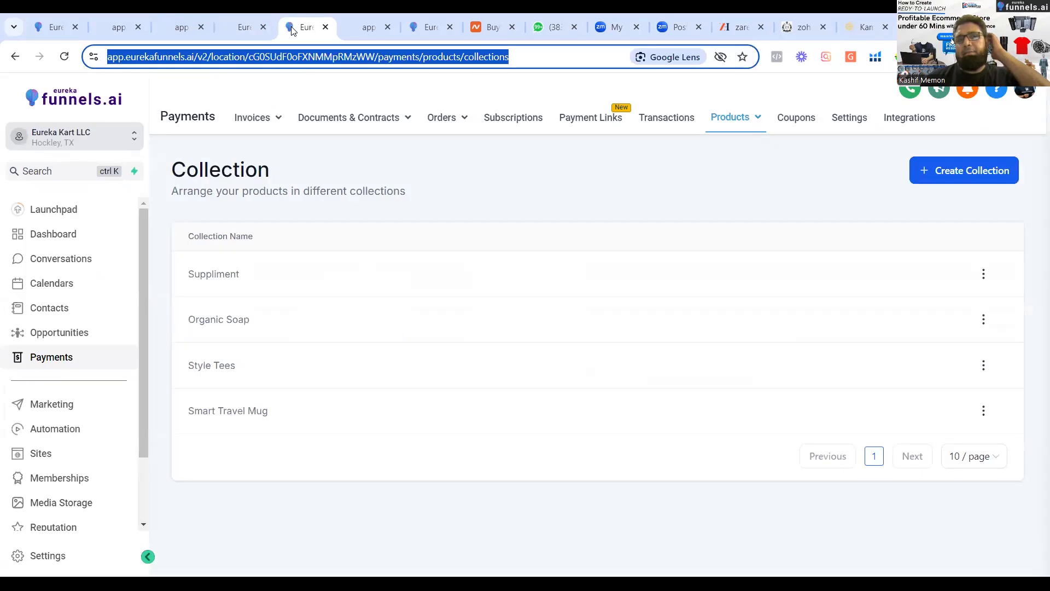
click(359, 28)
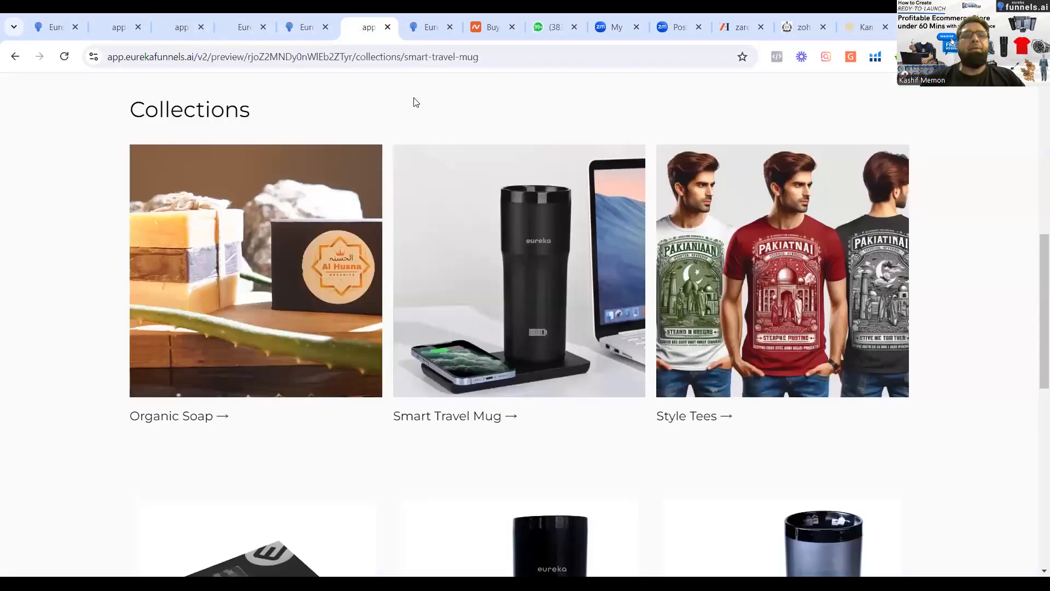
drag(1033, 277, 1034, 87)
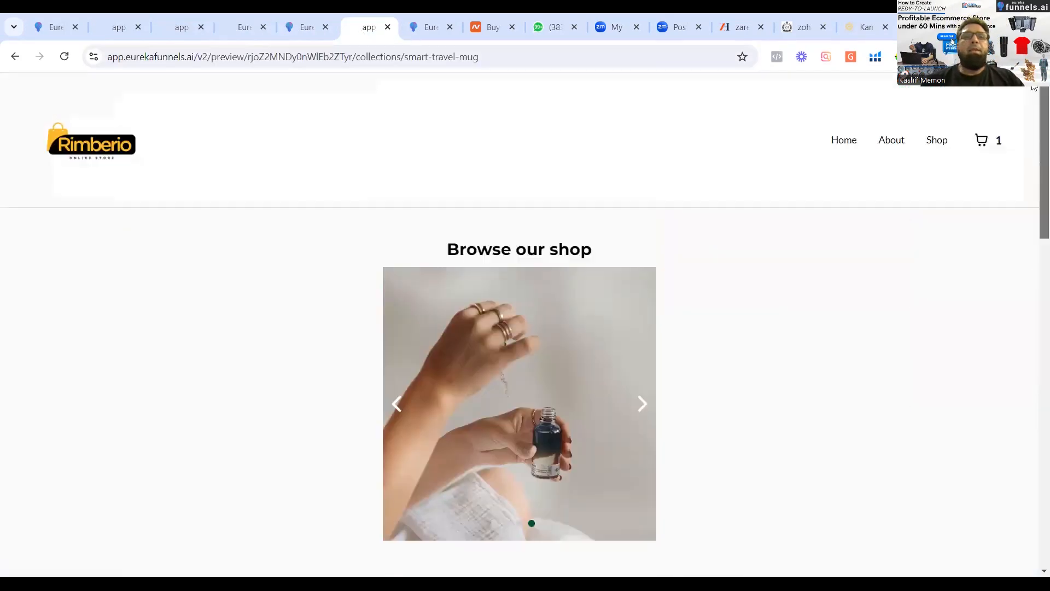
Leave the Marketing Merchandise Store's page builder and go back through its pages to the Stores list.
click(407, 27)
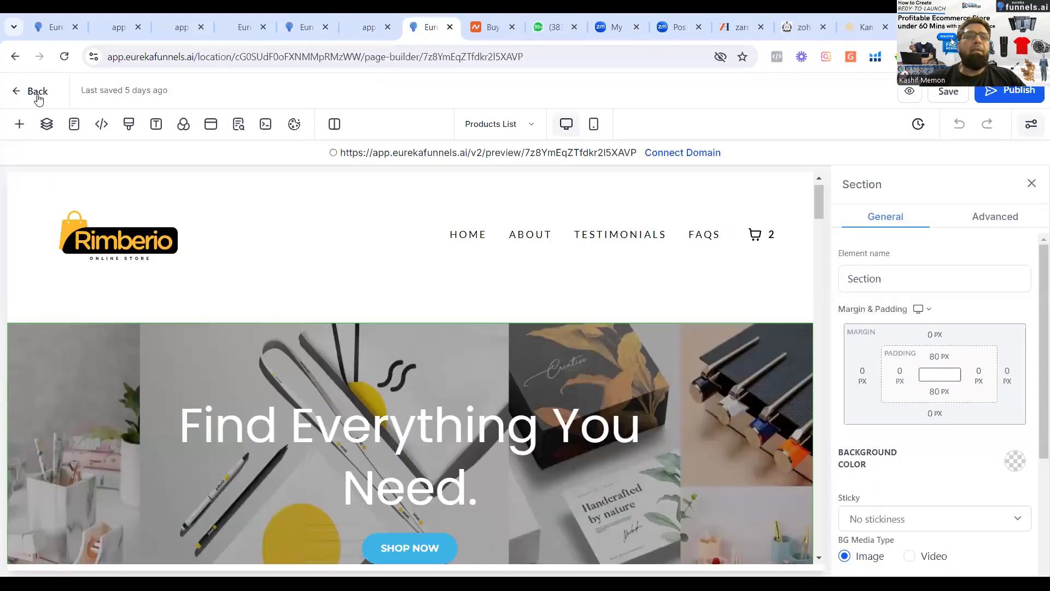
click(13, 93)
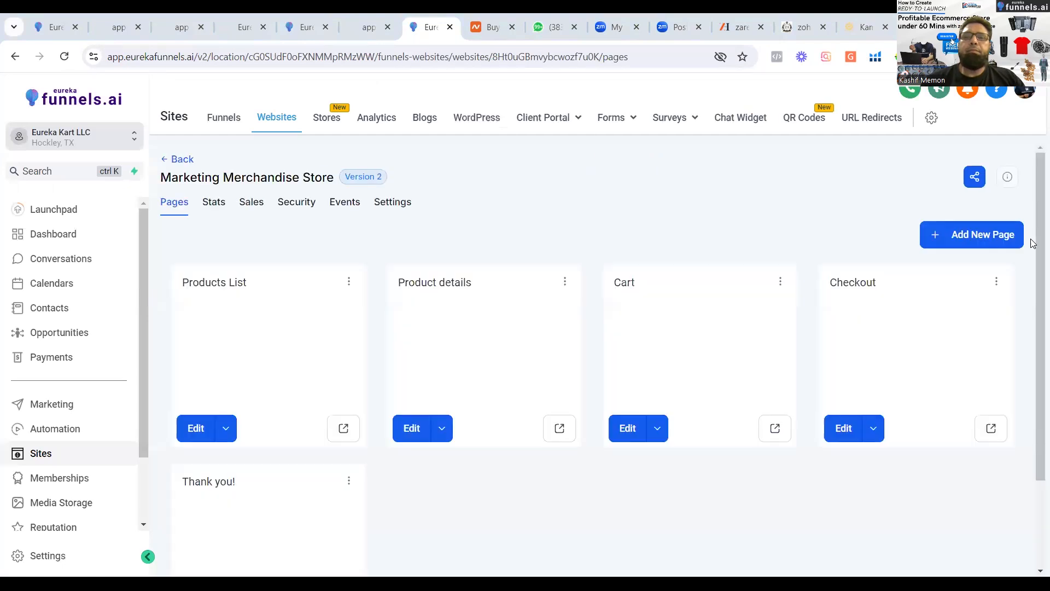
mouse_move(1033, 210)
mouse_down()
mouse_move(1033, 388)
mouse_move(1028, 221)
mouse_up()
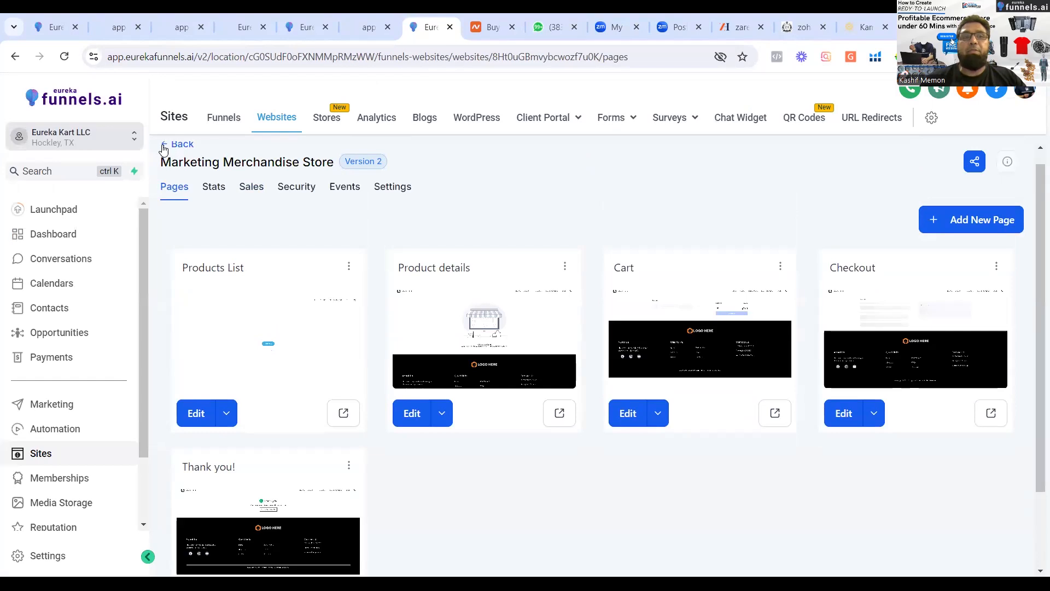
click(163, 146)
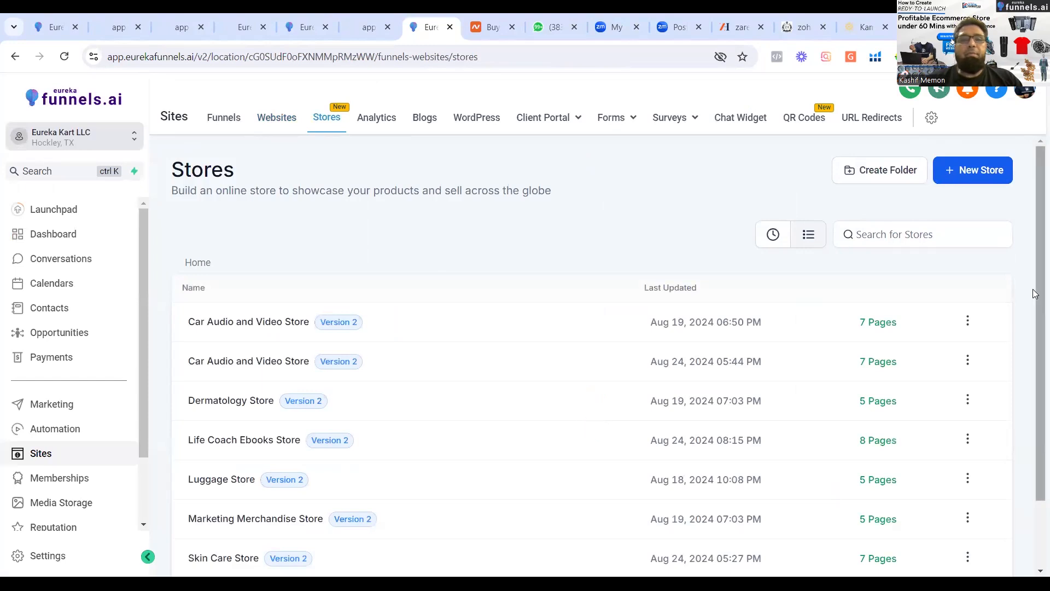
Open the Skin Care Store for editing and load its Products List page in the page builder.
drag(1033, 289, 1033, 414)
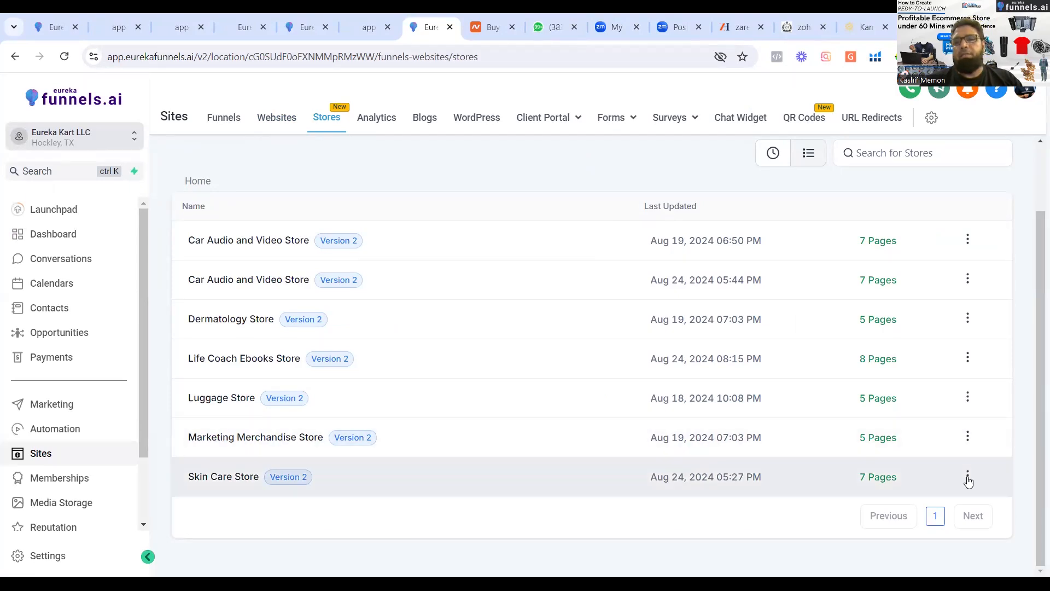
click(968, 476)
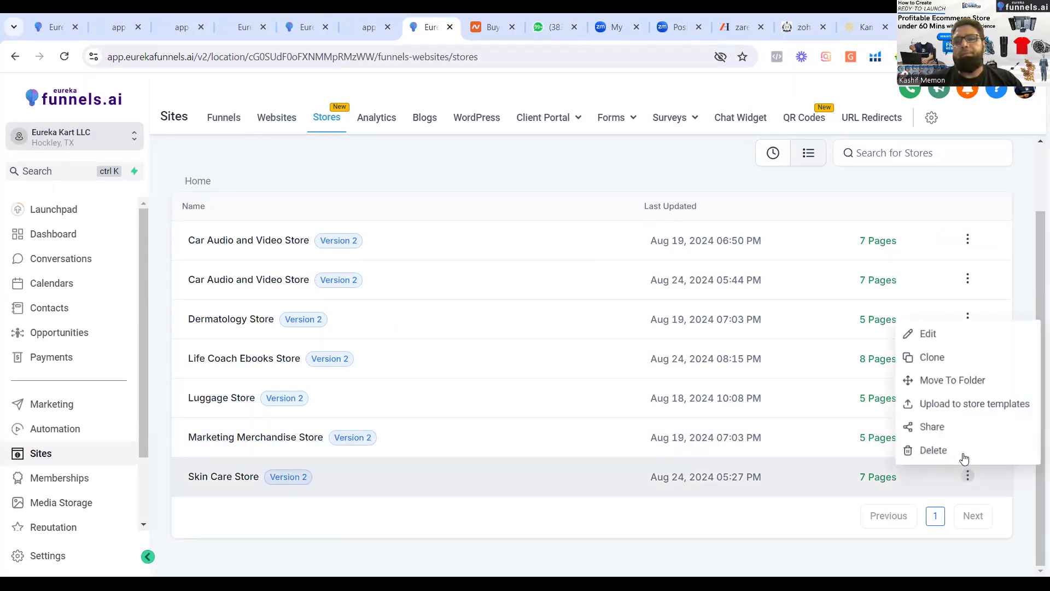
click(950, 333)
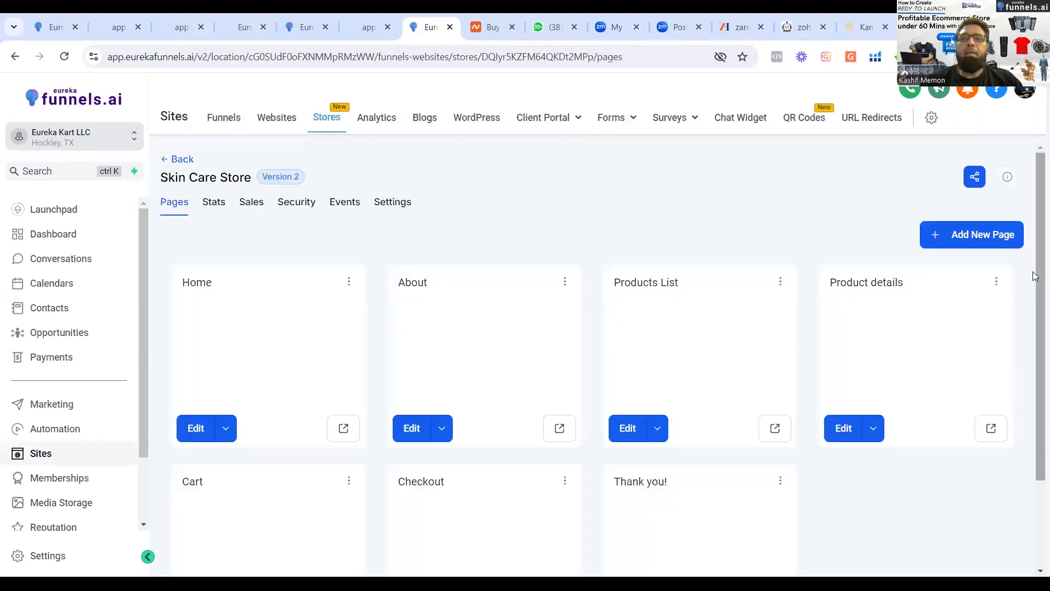
scroll(1035, 309, down, 1)
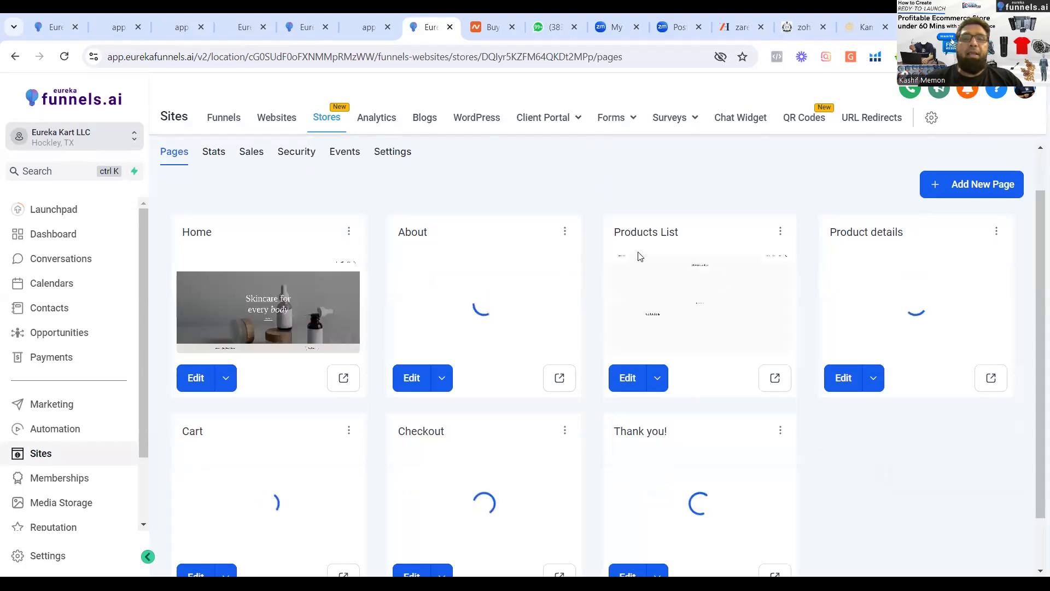
click(629, 381)
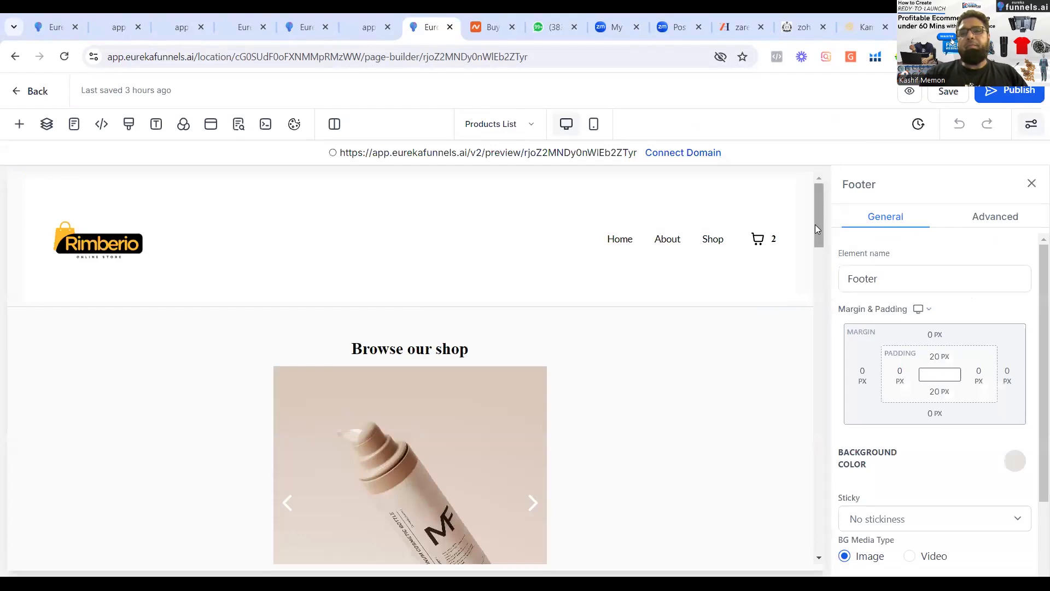
Add a fourth entry to the page's Collection List element and assign the Suppliment collection to it.
drag(815, 226, 829, 307)
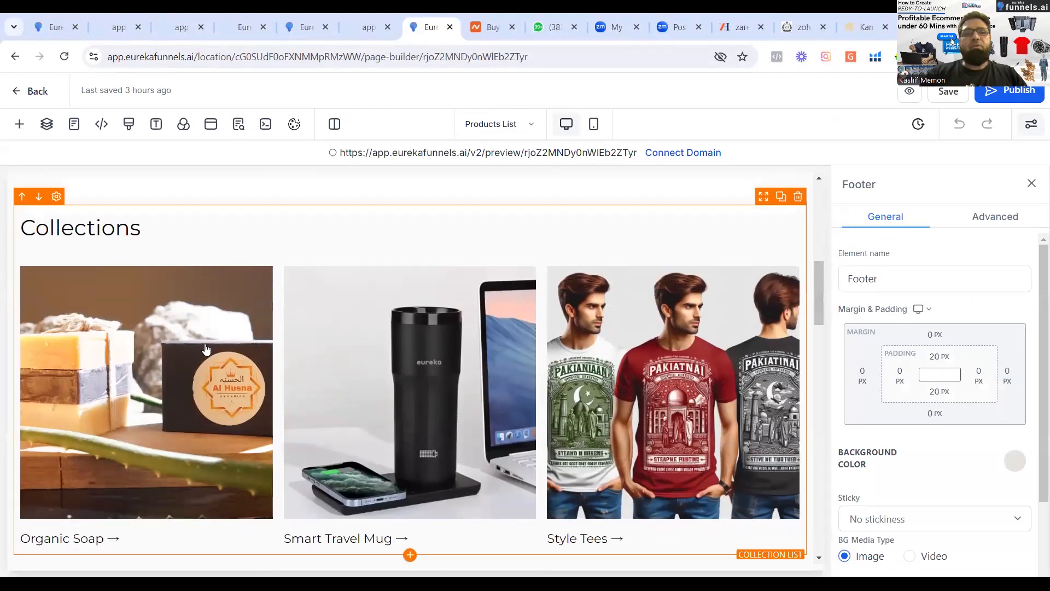
click(205, 353)
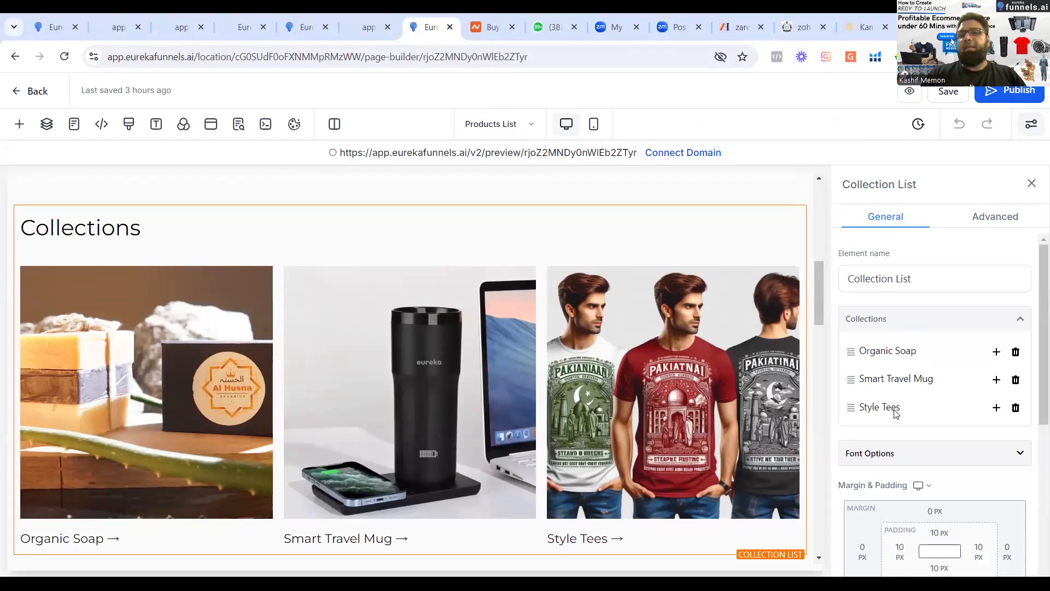
mouse_move(1040, 368)
mouse_down()
mouse_move(1040, 405)
mouse_move(1040, 377)
mouse_up()
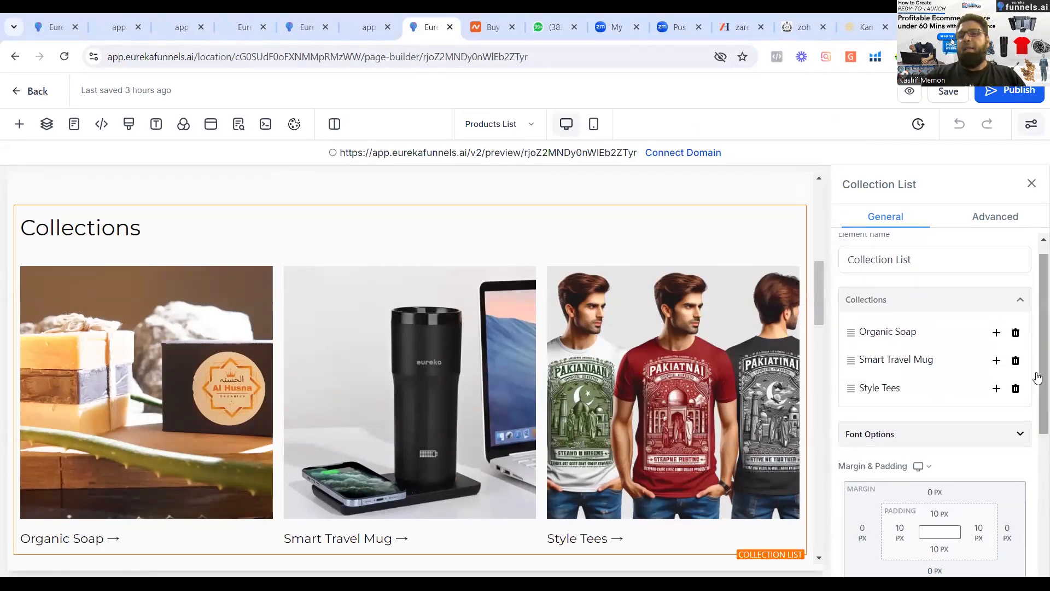
click(996, 389)
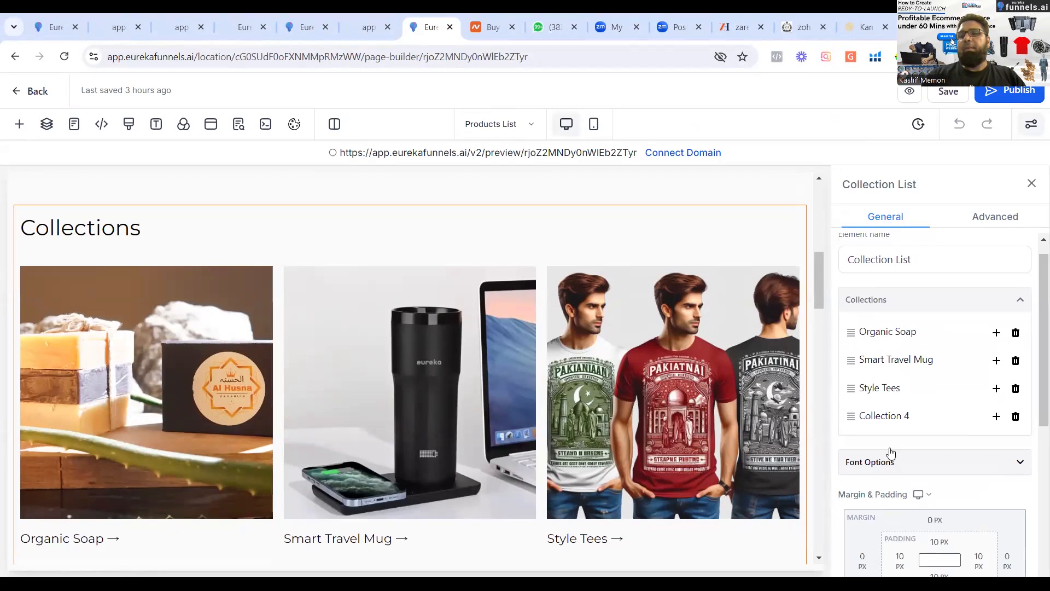
click(908, 420)
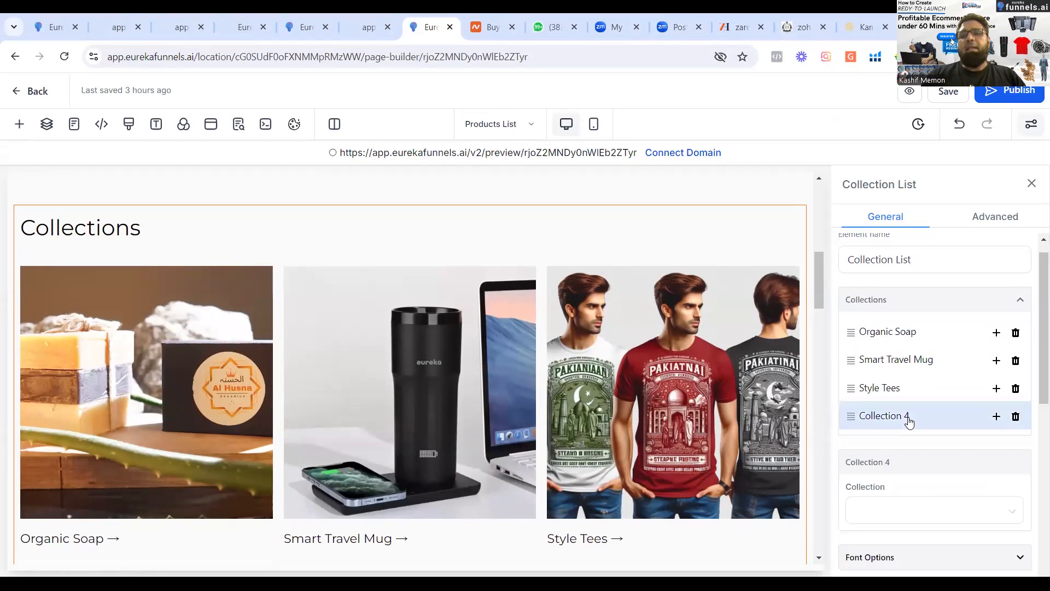
scroll(1036, 425, down, 2)
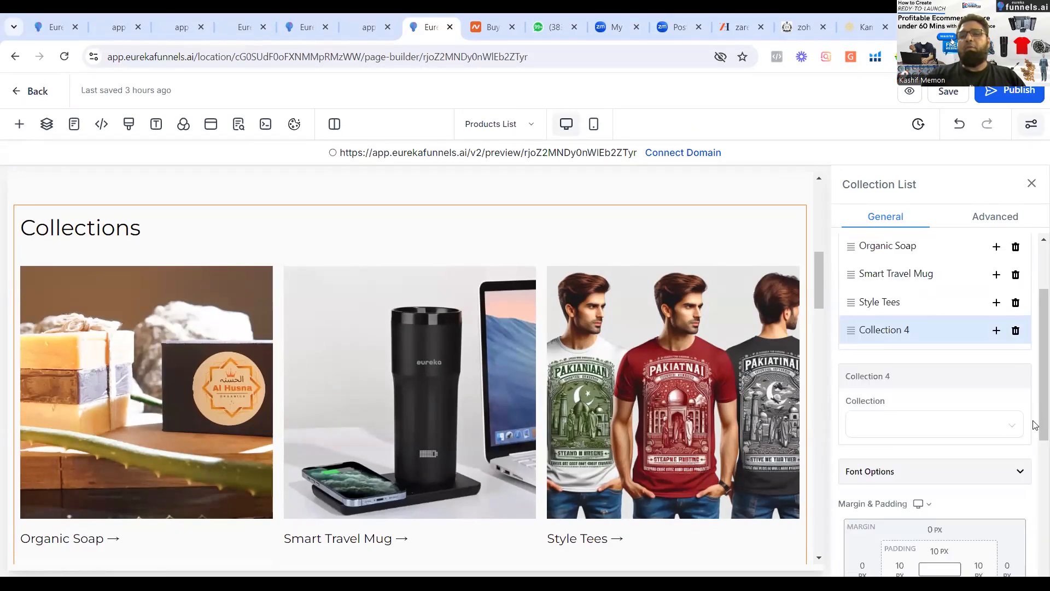
click(1009, 430)
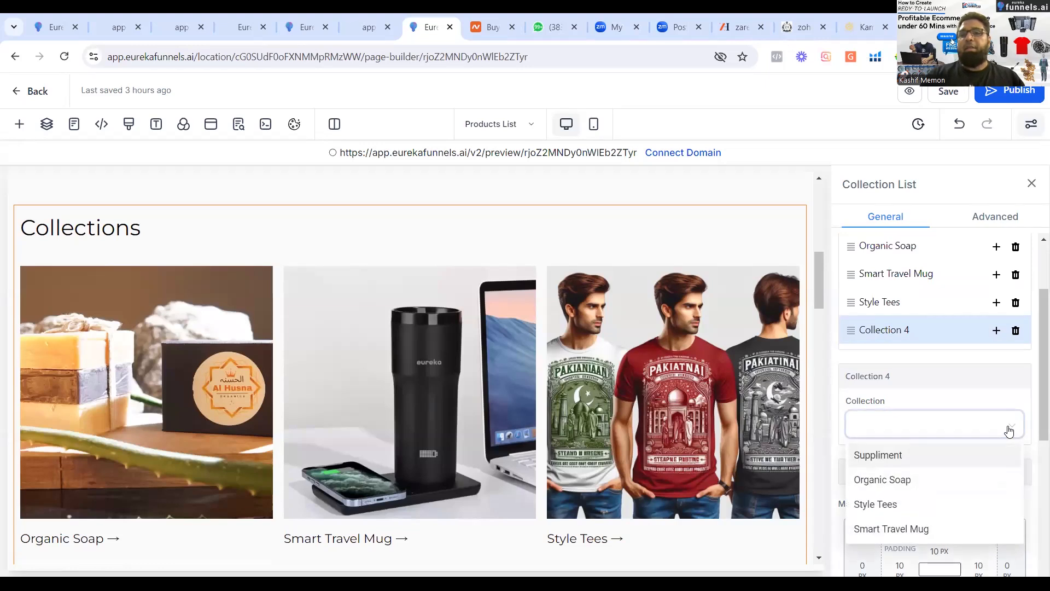
click(886, 455)
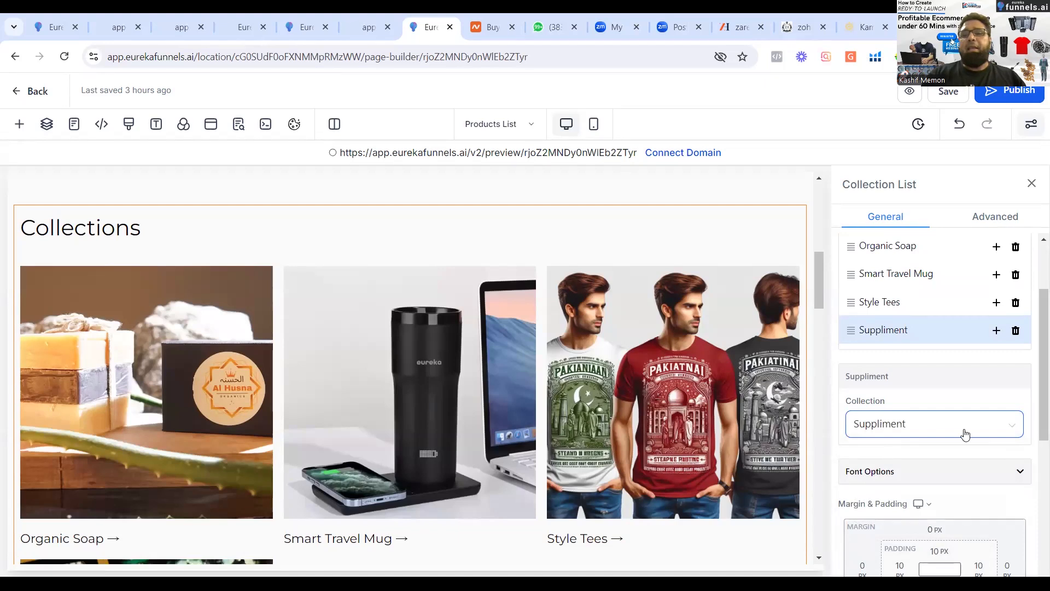
Set the Collection List's number of columns to 4 and save the Products List page.
drag(1034, 344, 1034, 496)
click(977, 523)
double_click(977, 523)
key(BackSpace)
text(4)
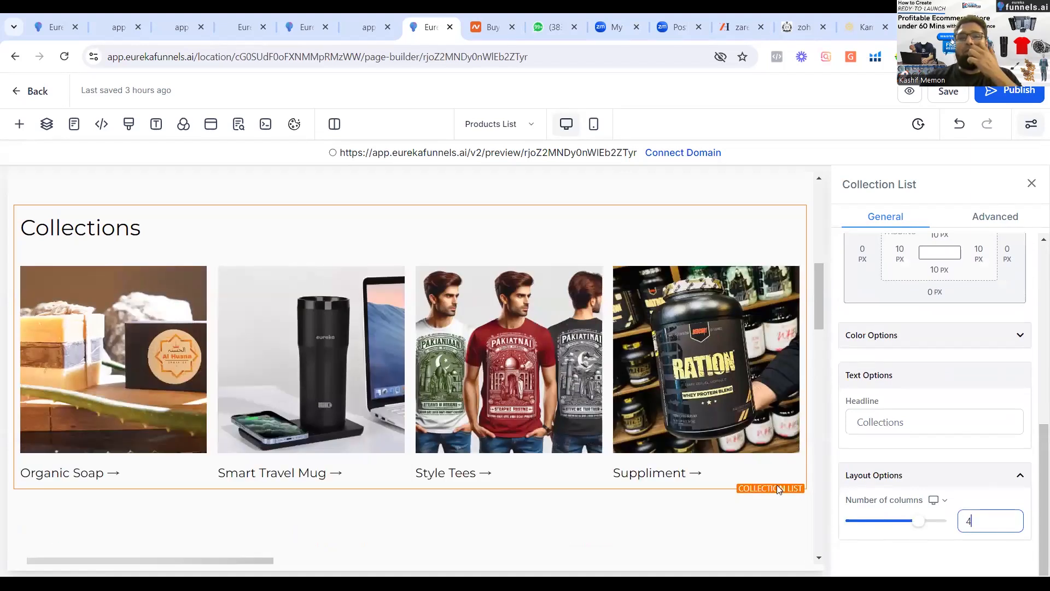
click(958, 94)
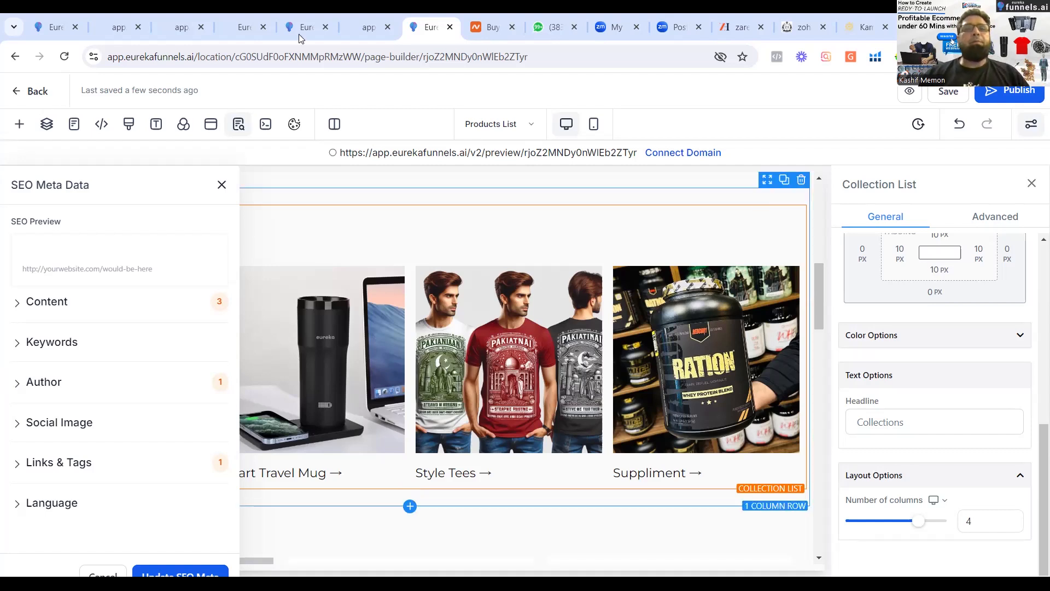
Leave the page builder for the account's main area and open the Products list under Payments.
click(29, 28)
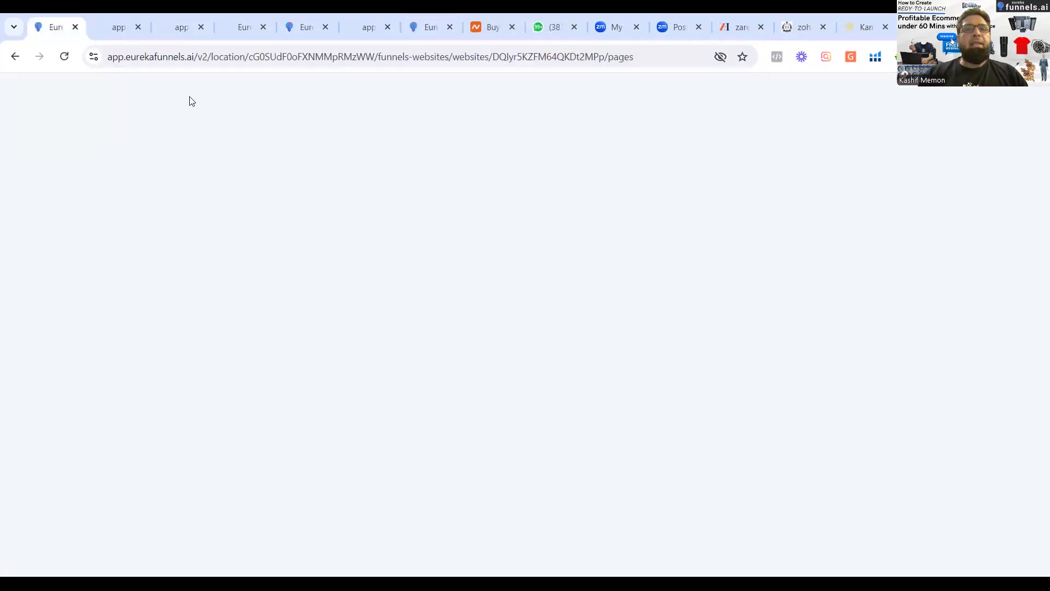
double_click(173, 161)
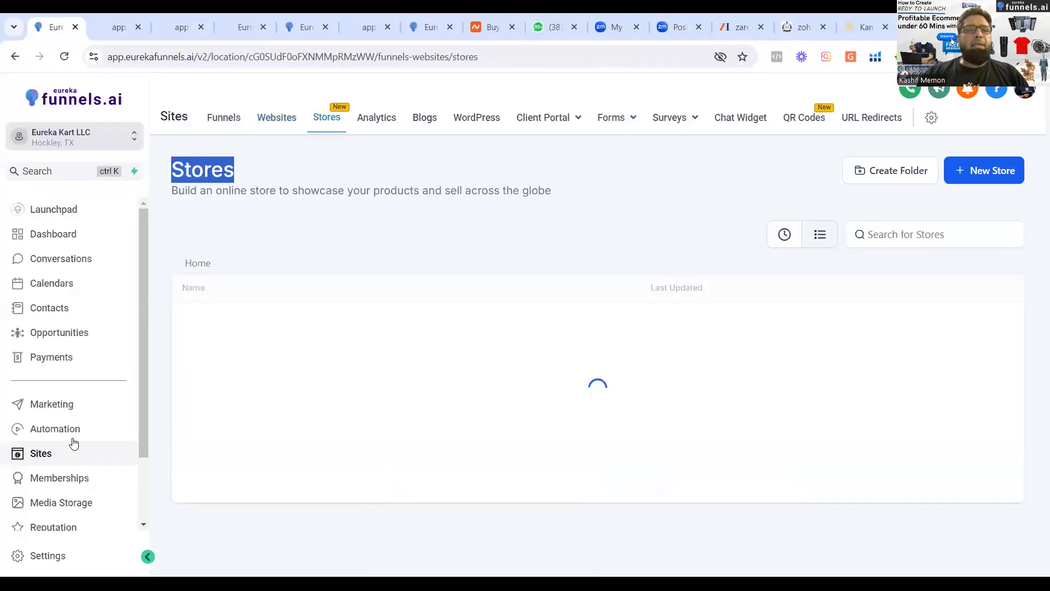
click(51, 359)
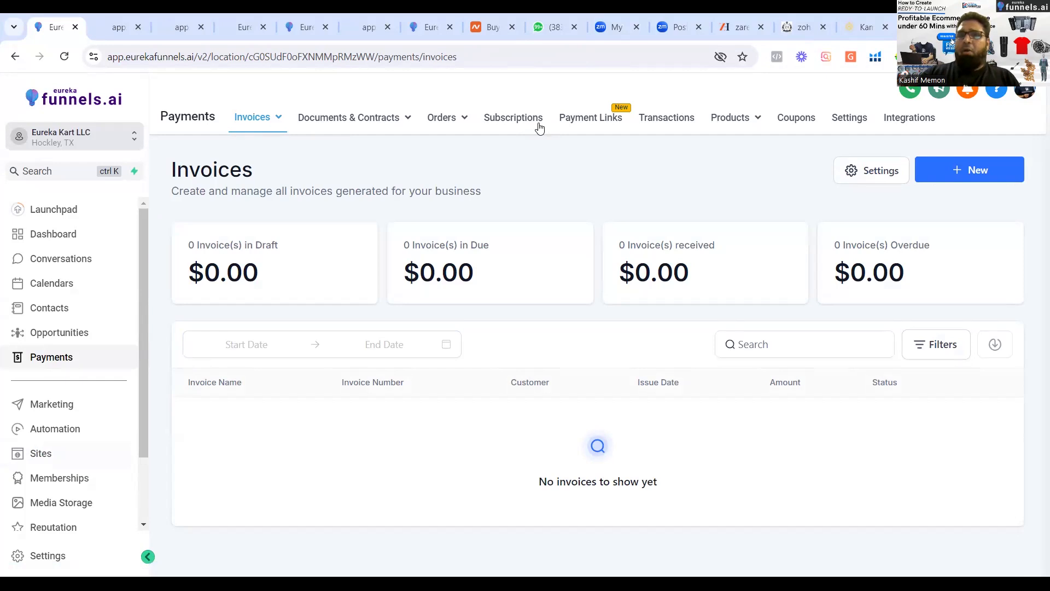
mouse_move(757, 124)
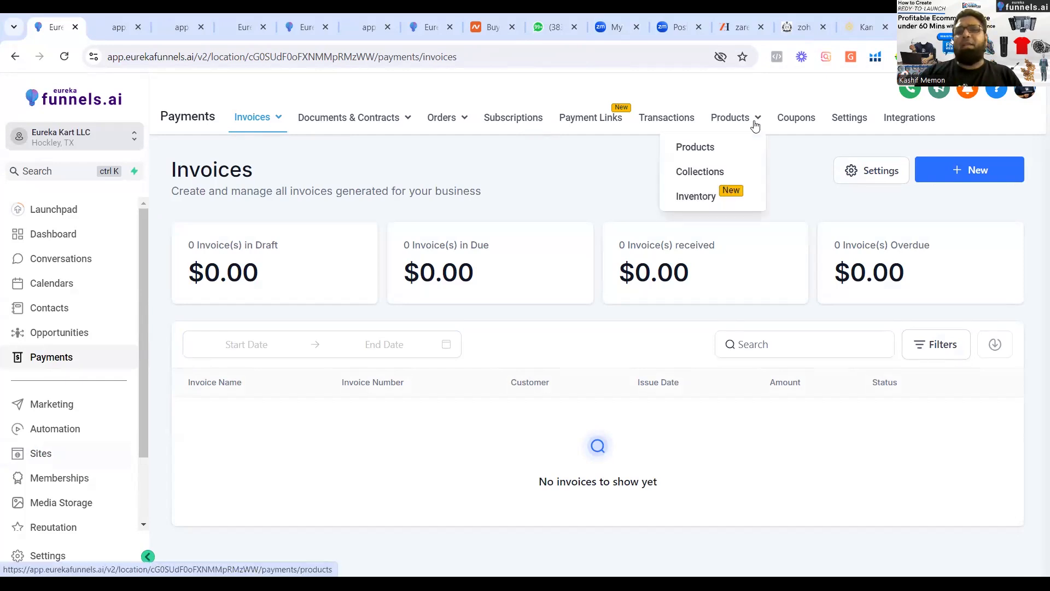
click(698, 156)
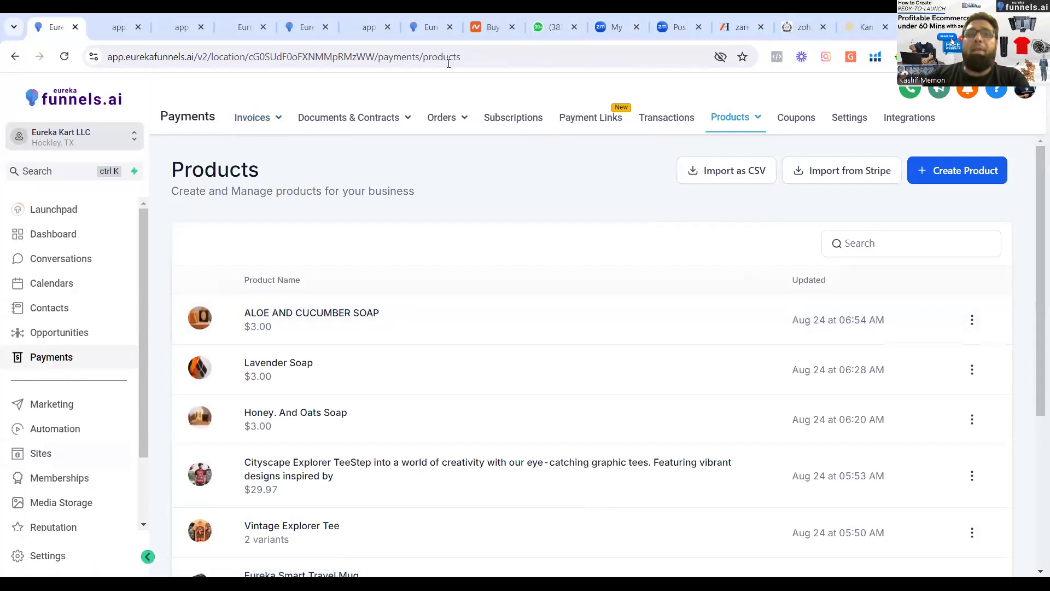
click(429, 28)
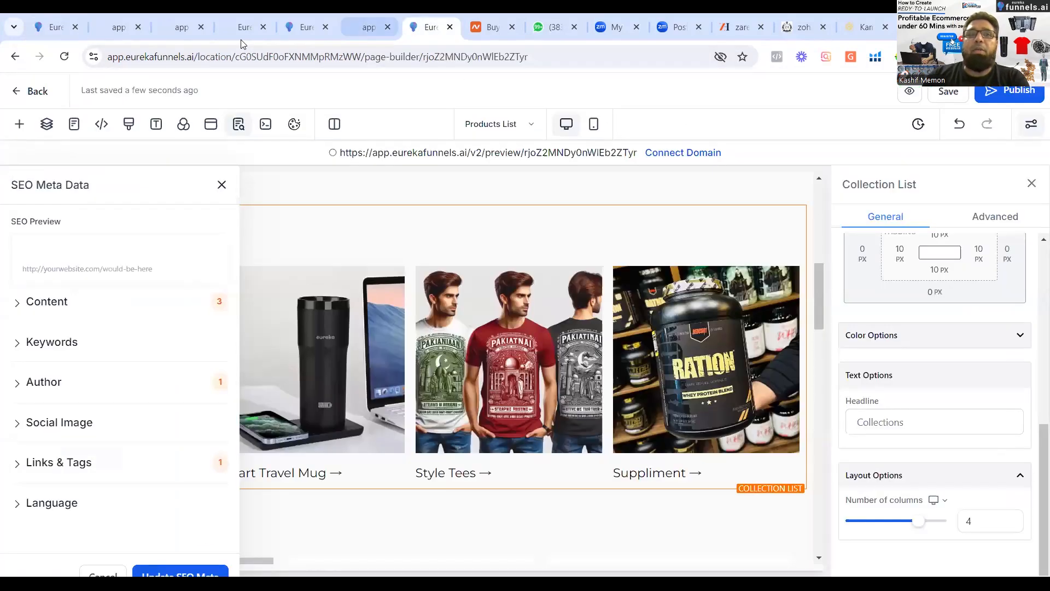
click(50, 34)
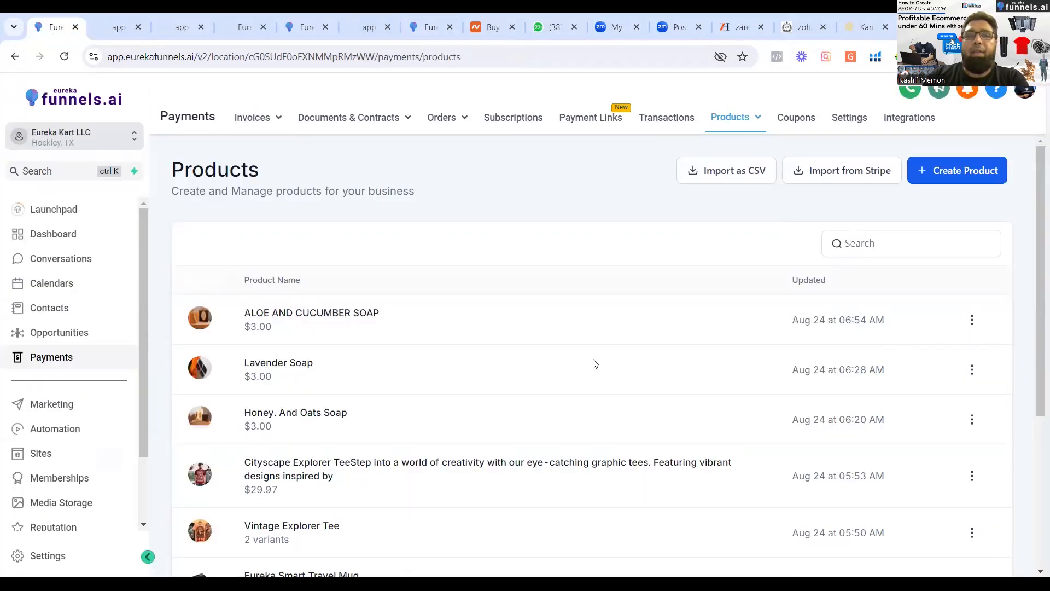
Open the Eureka Smart Mug Black product for editing and return from the media library to its edit form.
drag(1035, 250, 1033, 422)
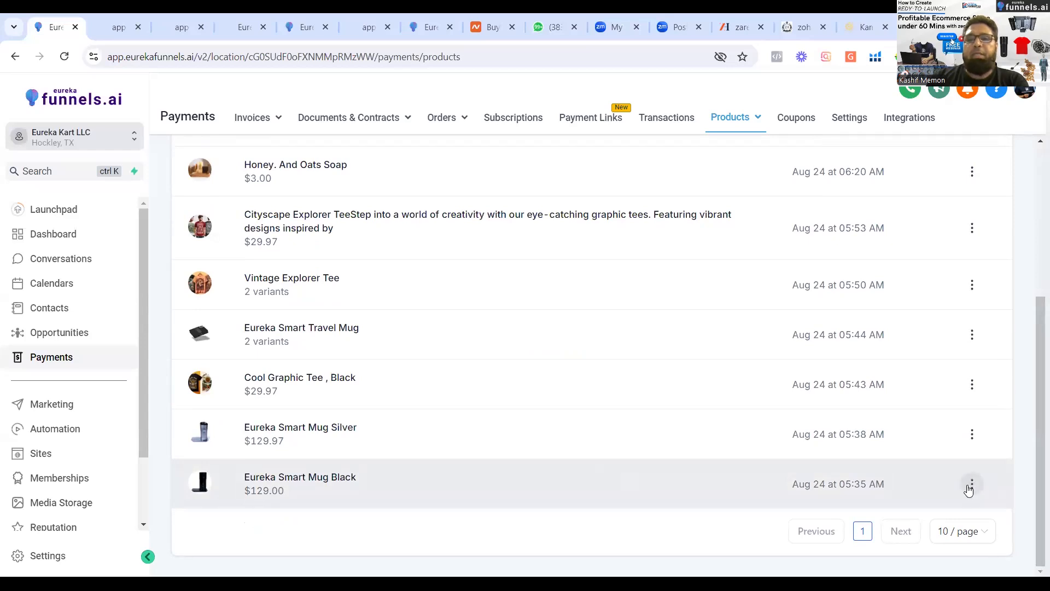
click(972, 436)
click(971, 429)
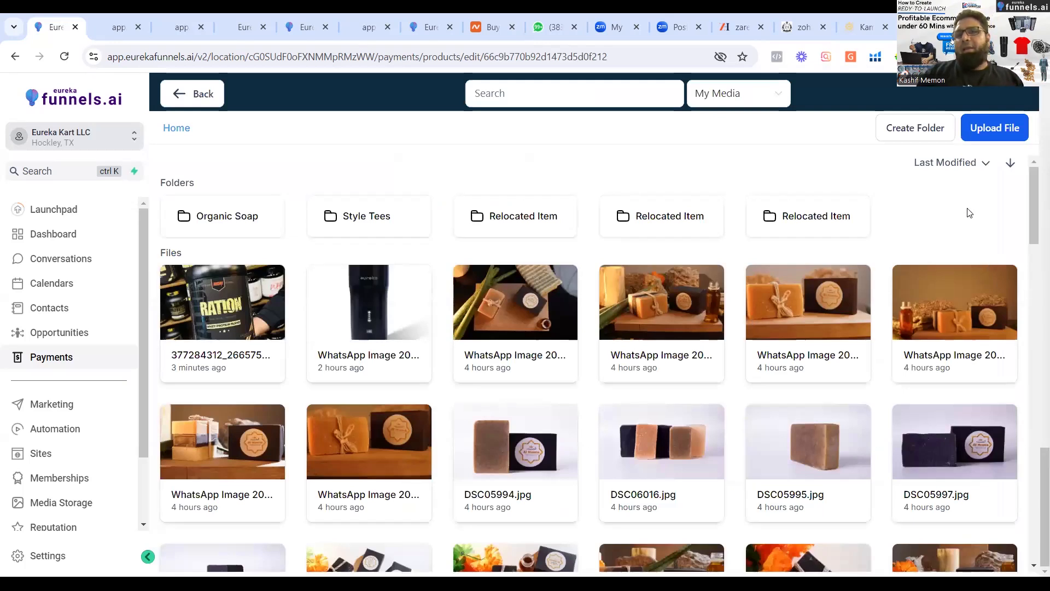
click(191, 98)
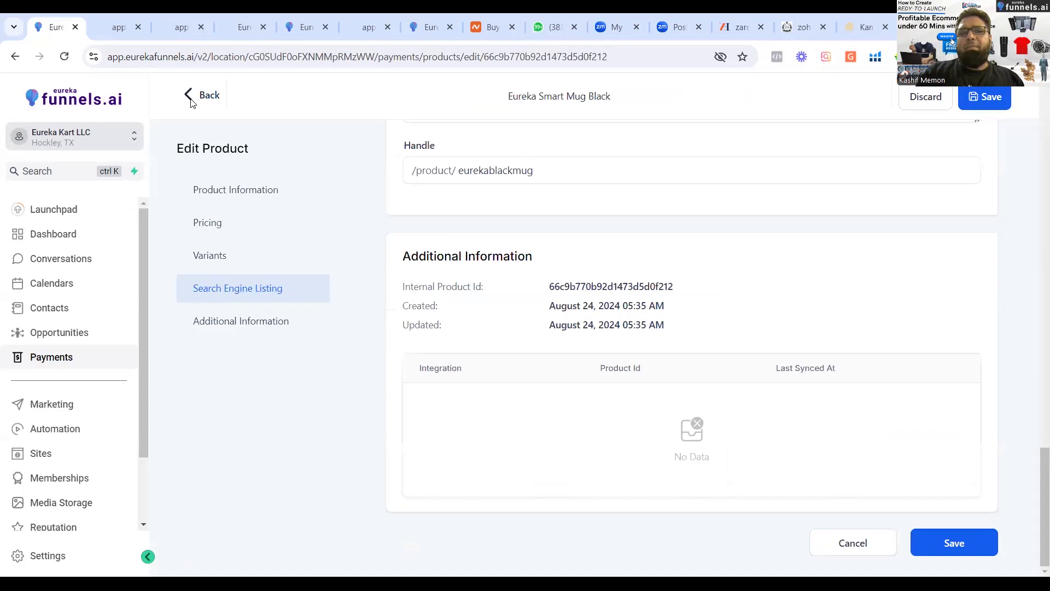
Examine the product's search engine listing, title, description and media files, including the media library used for uploads.
scroll(1035, 297, up, 3)
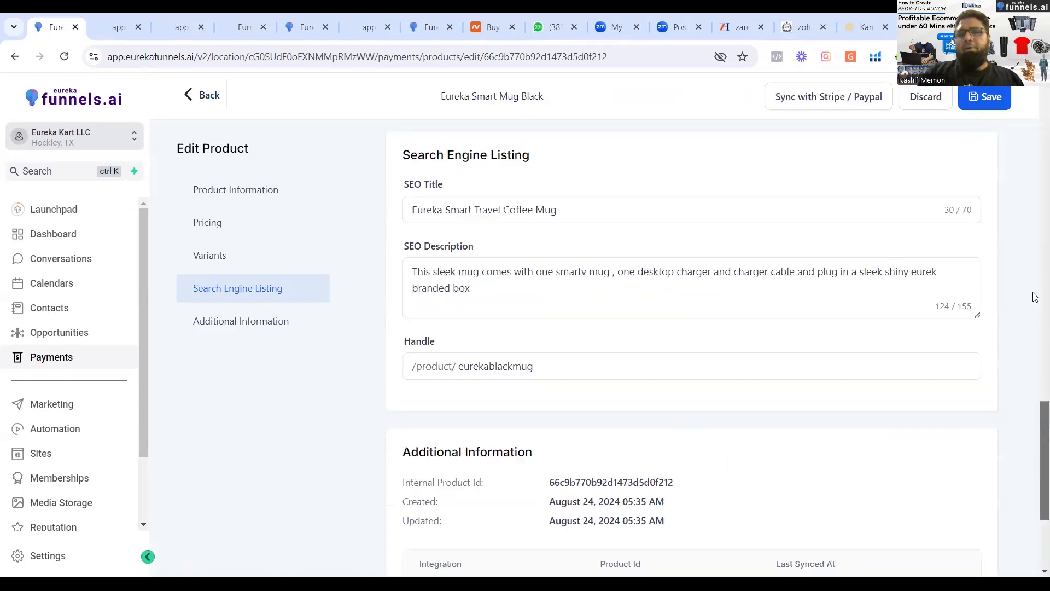
scroll(1035, 297, up, 10)
scroll(957, 219, down, 1)
scroll(932, 164, up, 1)
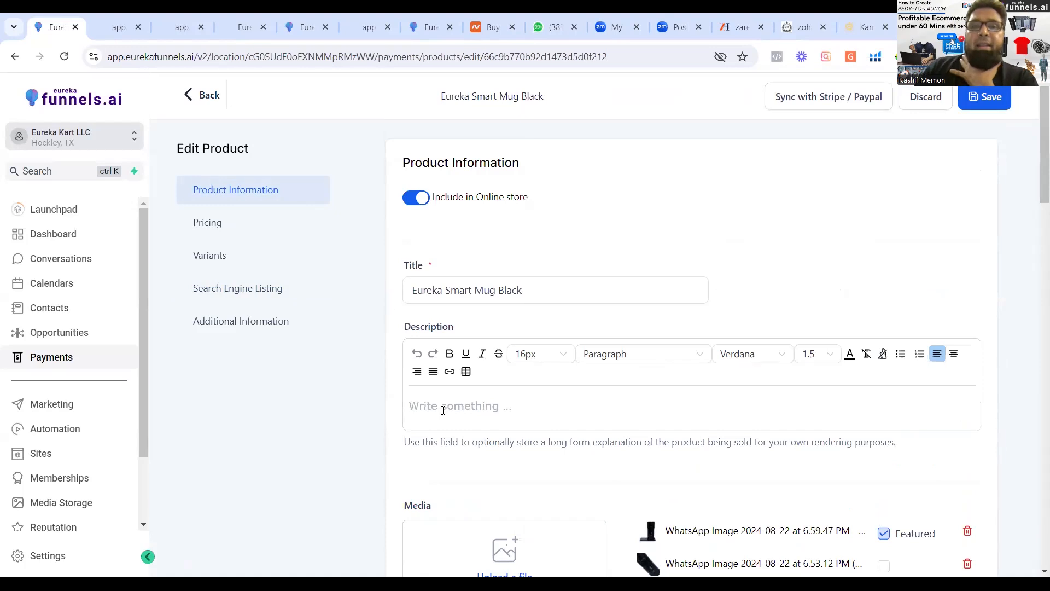
drag(411, 290, 601, 296)
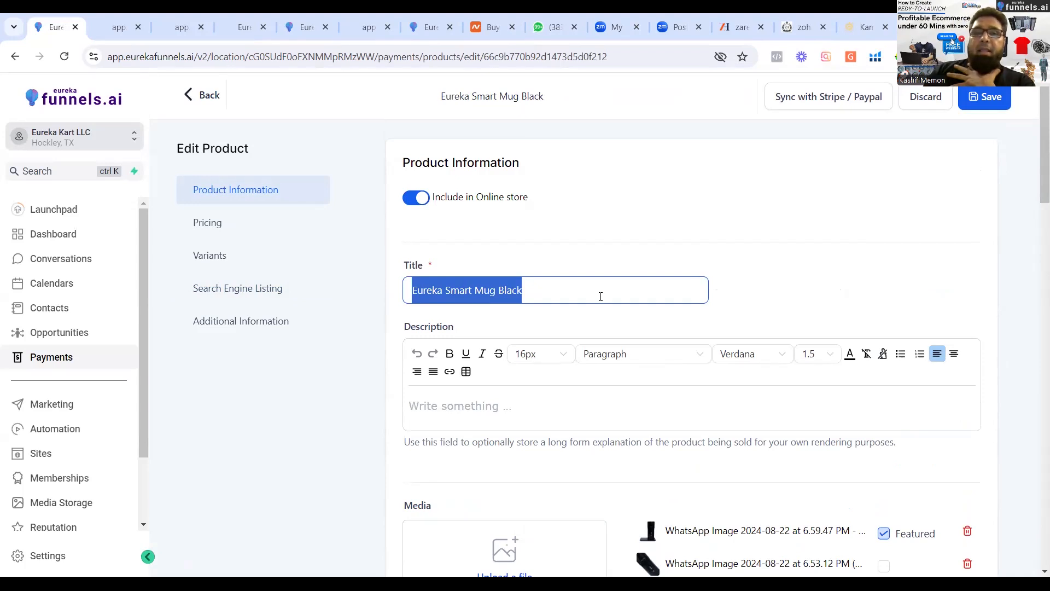
click(531, 405)
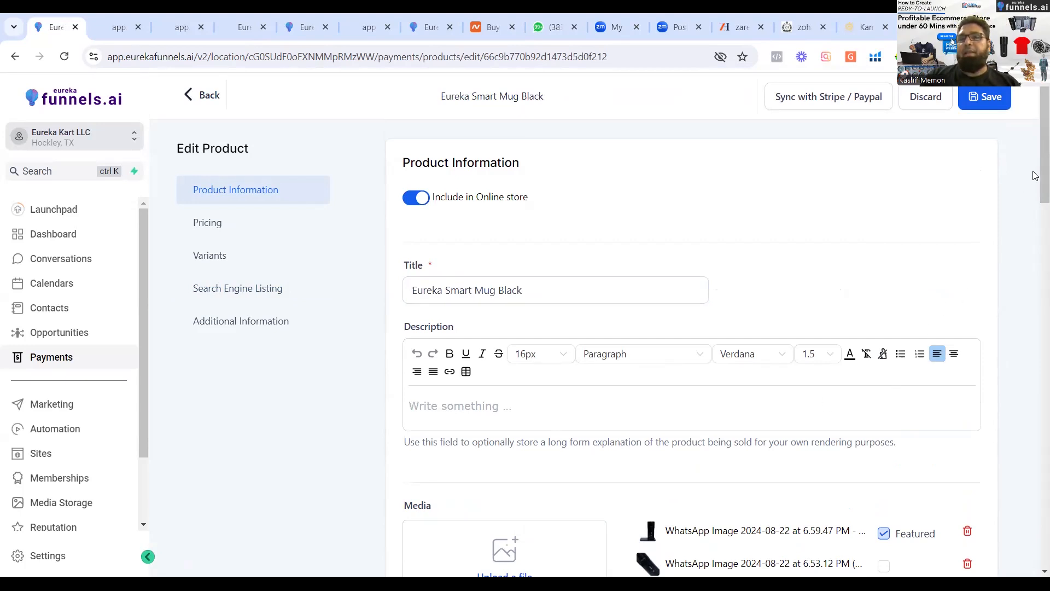
scroll(1035, 175, down, 4)
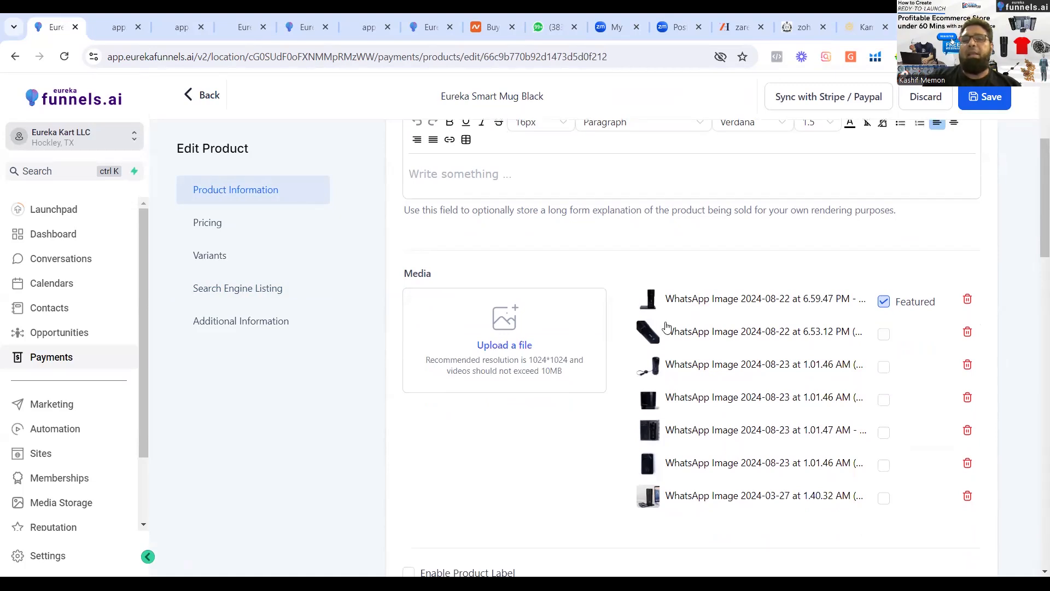
click(494, 347)
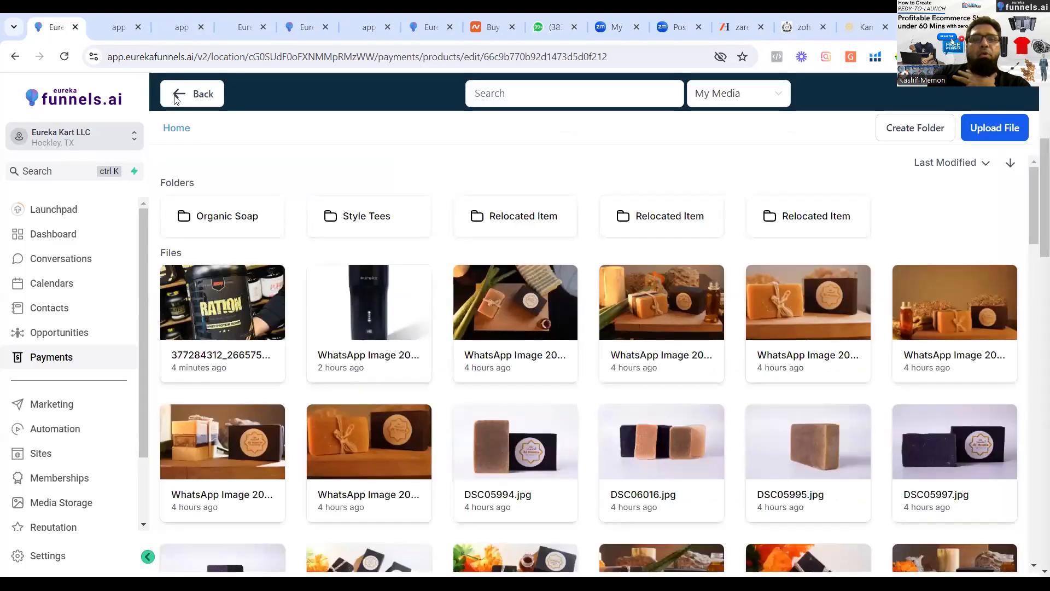
click(176, 99)
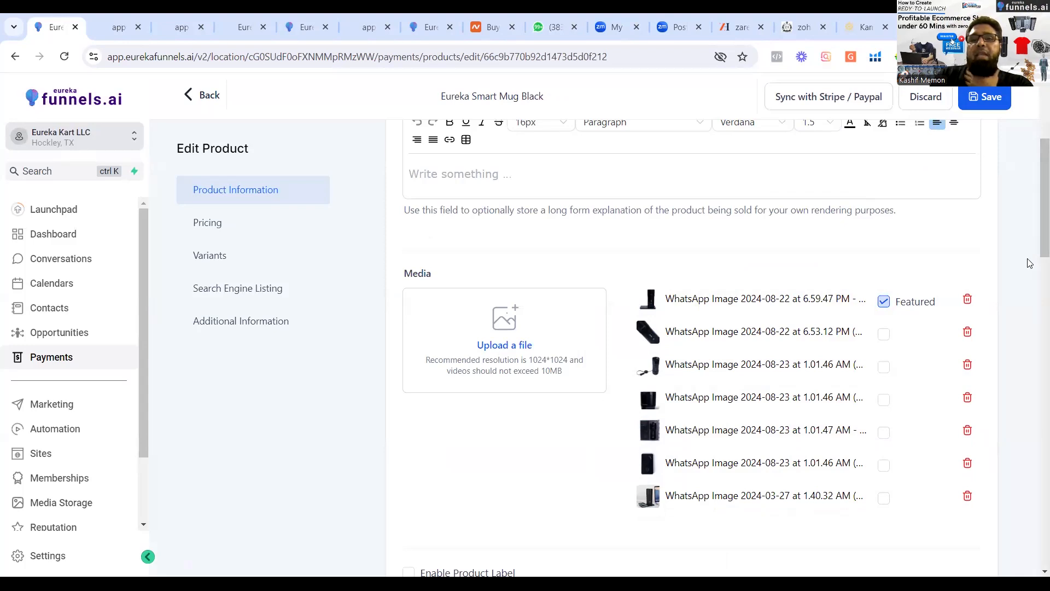
Remove the Smart Travel Mug collection from the product and assign it again.
scroll(1023, 301, down, 8)
scroll(1017, 287, up, 2)
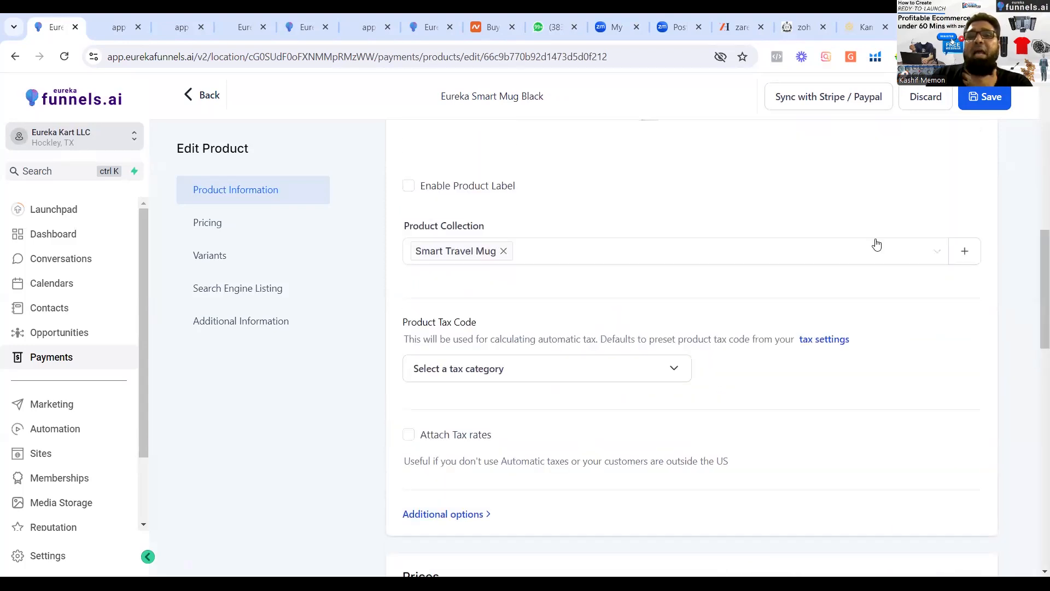
click(935, 254)
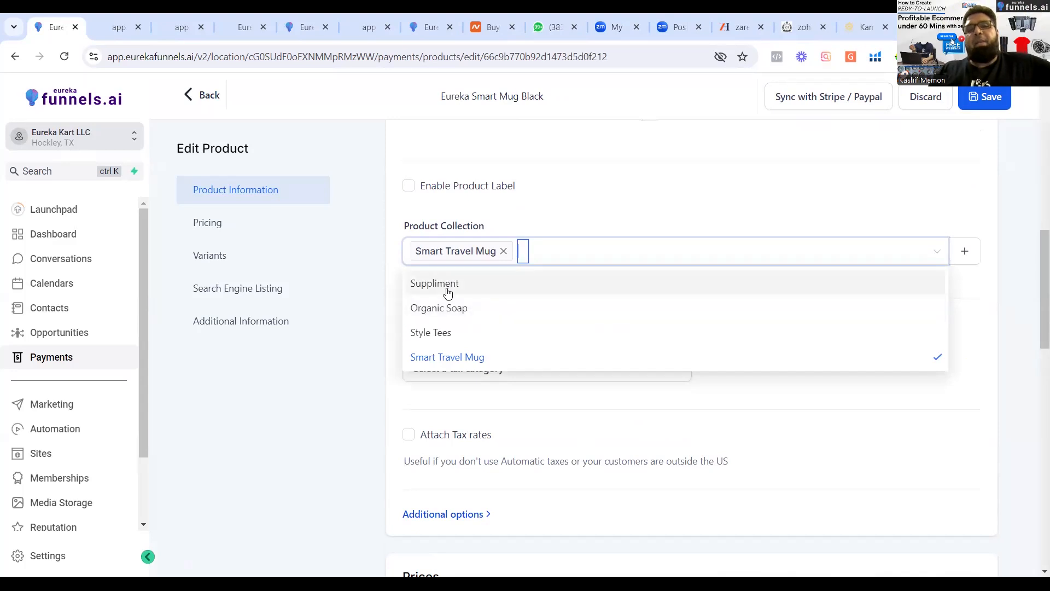
click(467, 358)
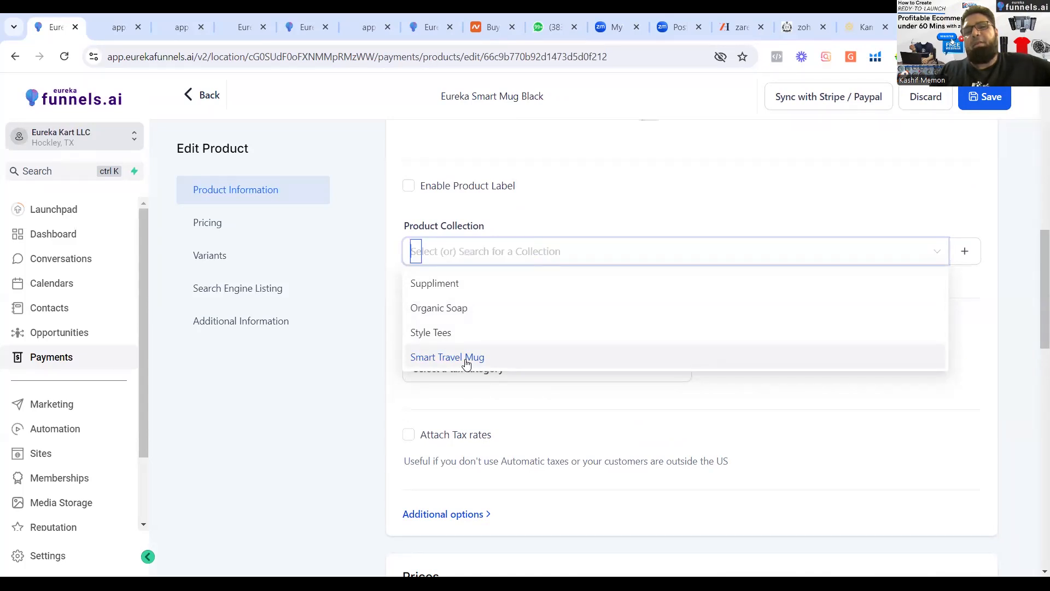
click(465, 361)
click(888, 215)
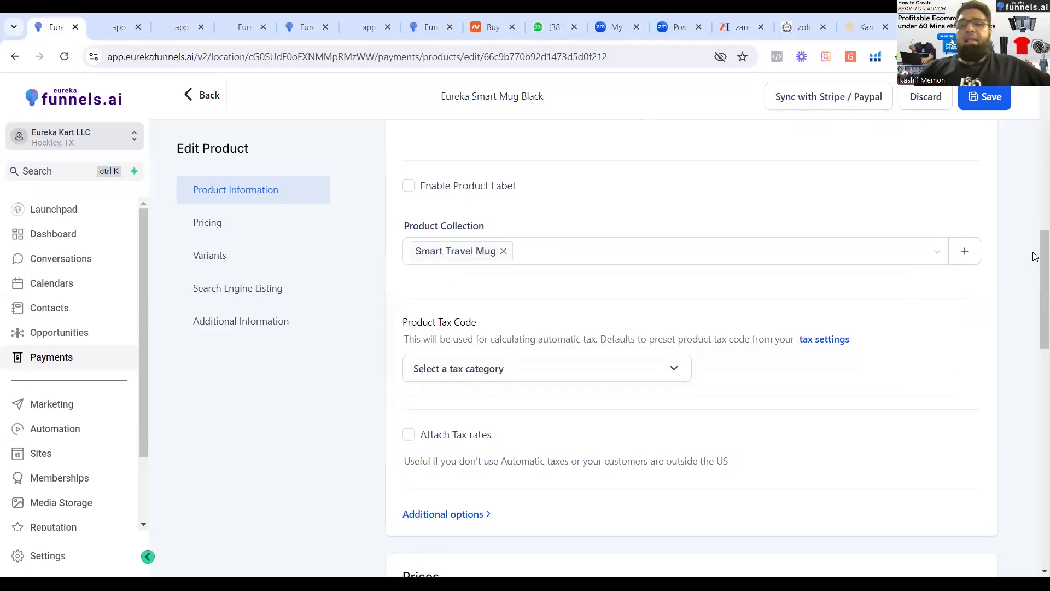
Examine the product's price and compare-at price in the Prices section.
drag(1034, 289, 1034, 290)
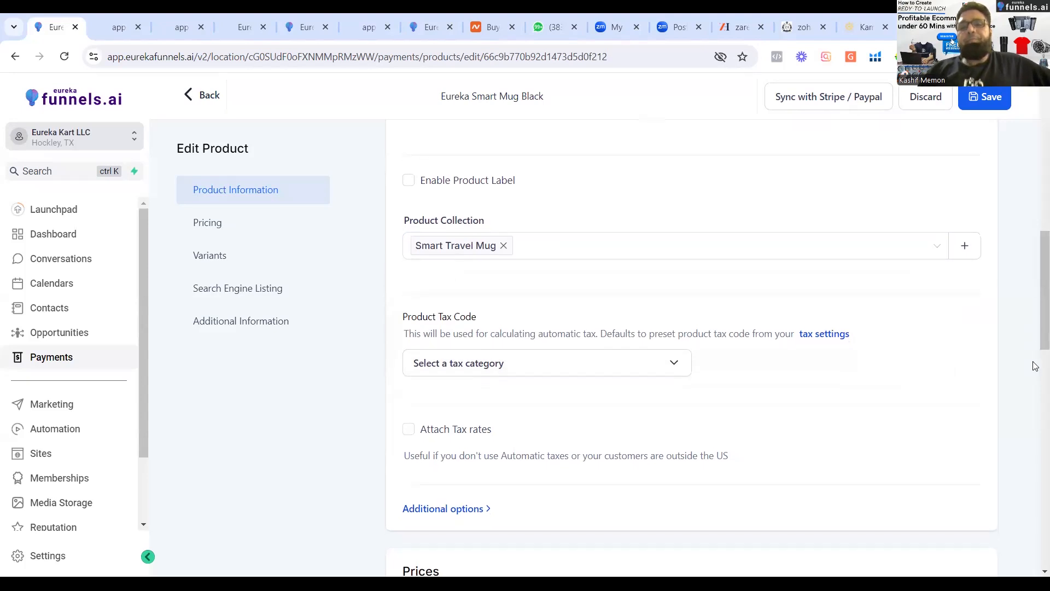
scroll(1034, 366, down, 7)
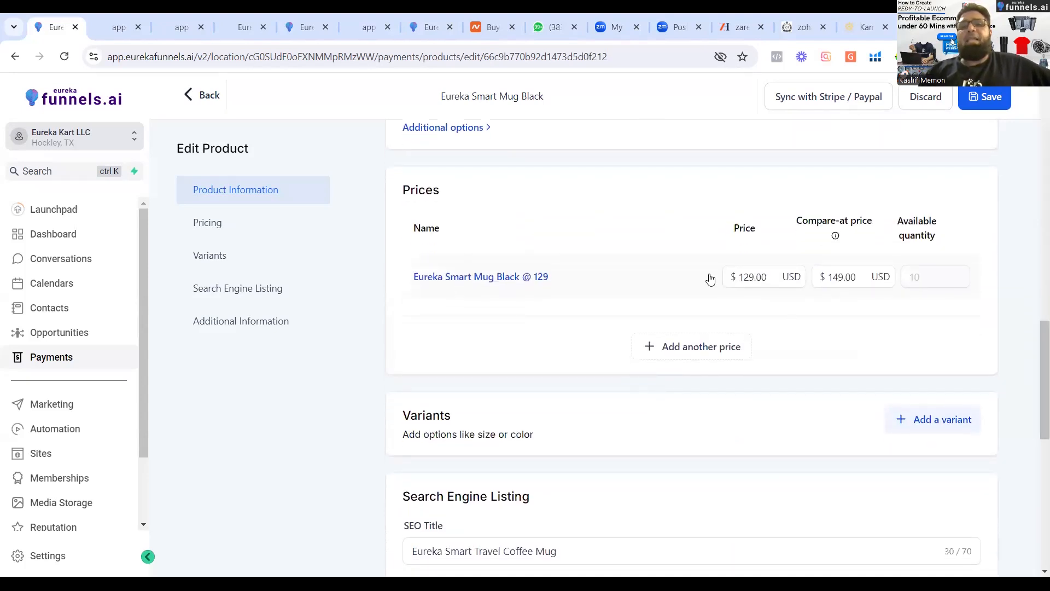
click(743, 280)
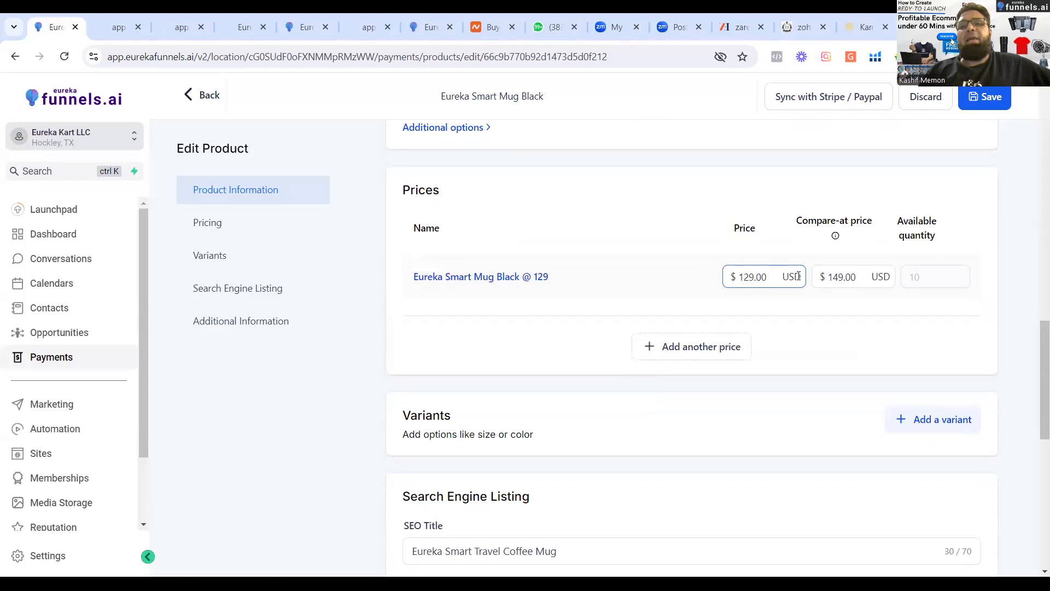
click(828, 280)
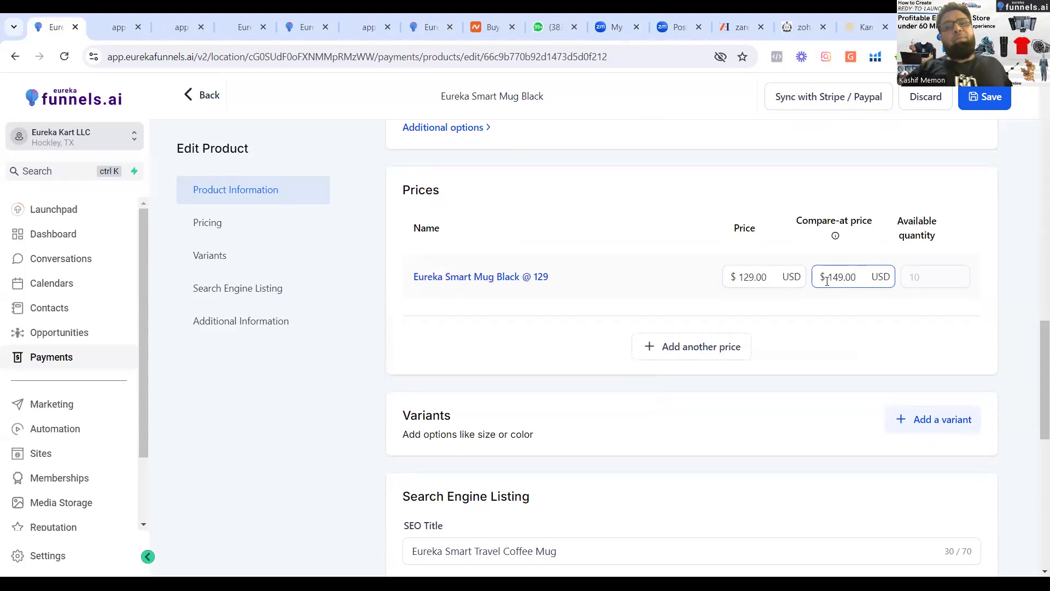
click(693, 347)
click(933, 361)
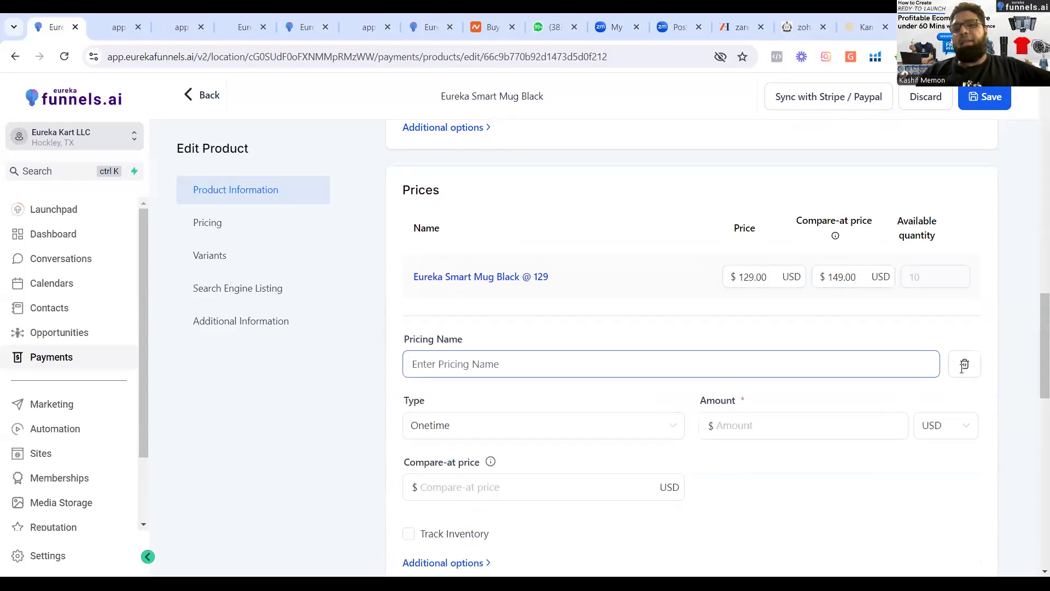
click(964, 365)
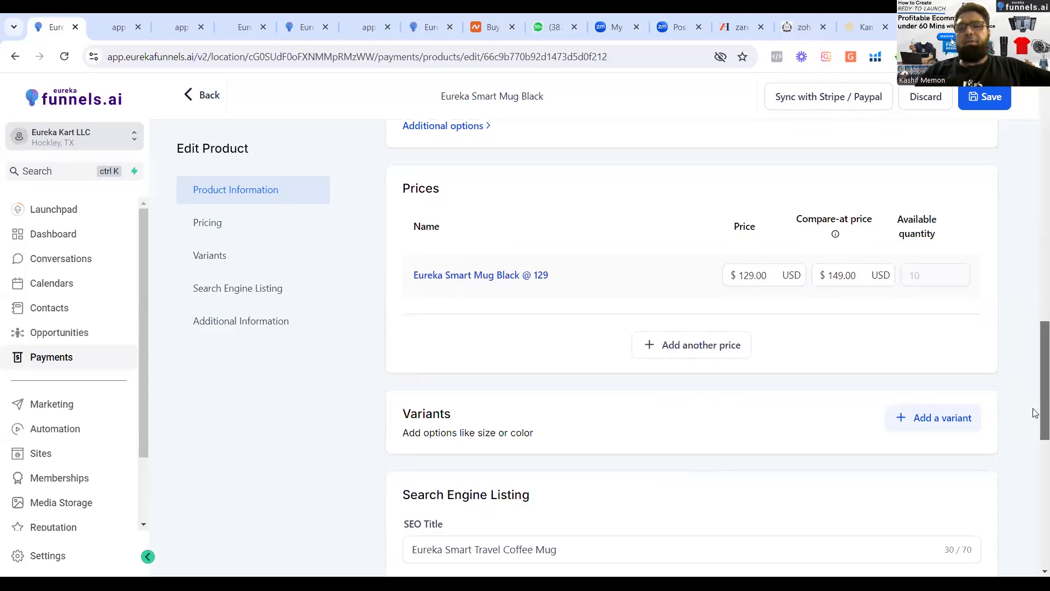
Add a variant option named Color to the product with the values Black and Silver.
click(940, 420)
mouse_move(1038, 358)
mouse_down()
mouse_move(1036, 159)
mouse_move(1039, 370)
mouse_move(1034, 359)
mouse_up()
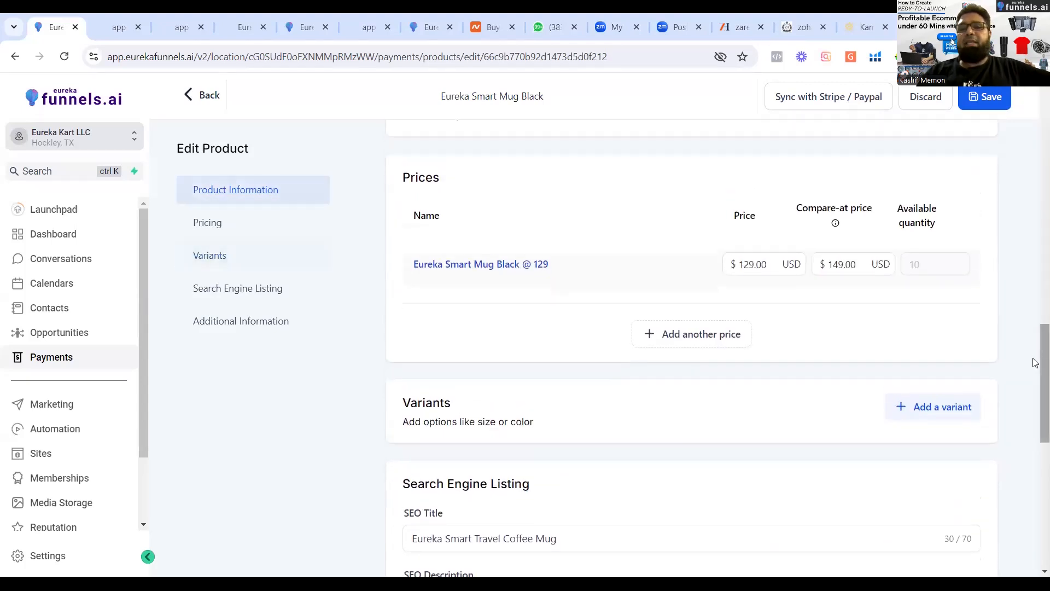
click(932, 409)
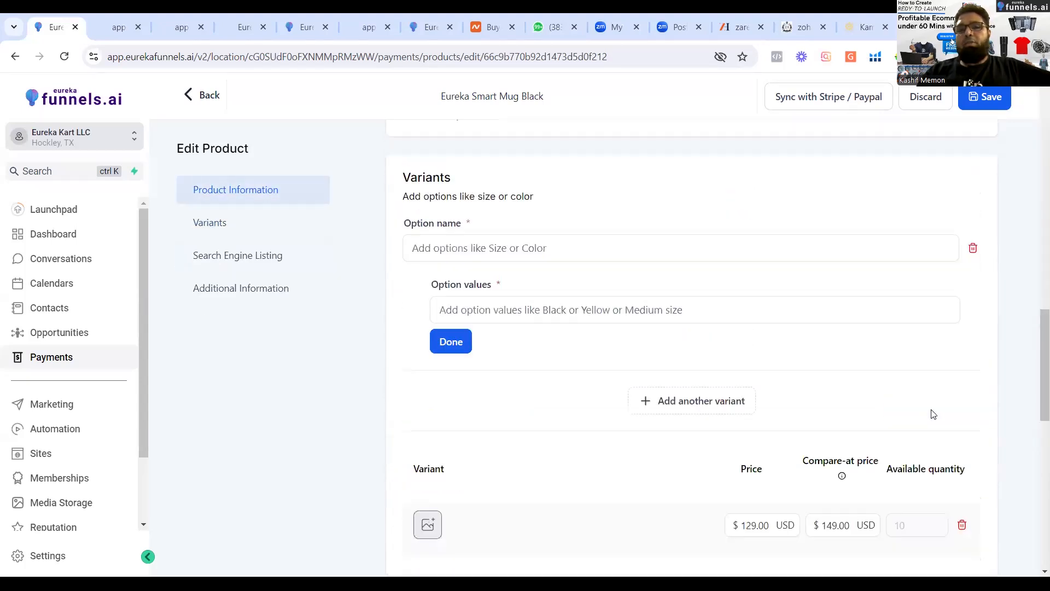
drag(1034, 352, 1034, 355)
click(535, 232)
text(Color)
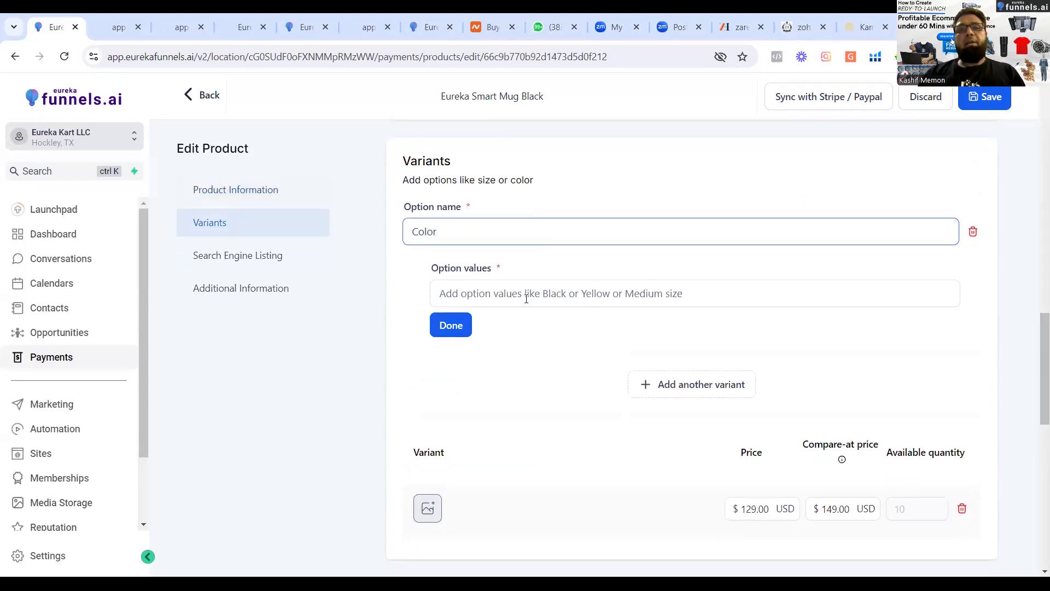
click(458, 287)
text(Black)
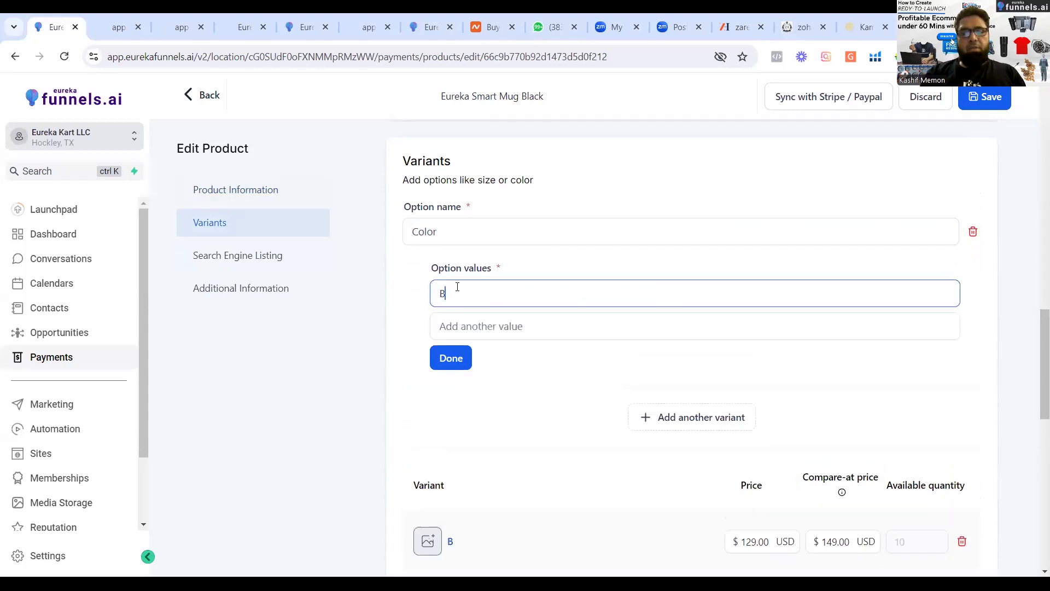
click(471, 315)
text(S)
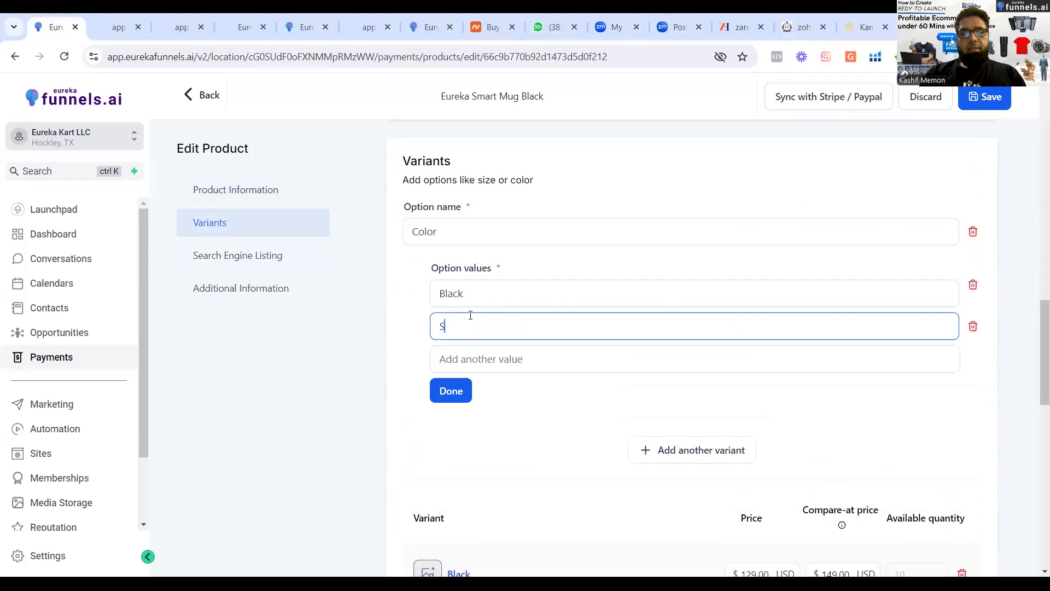
text(ilver)
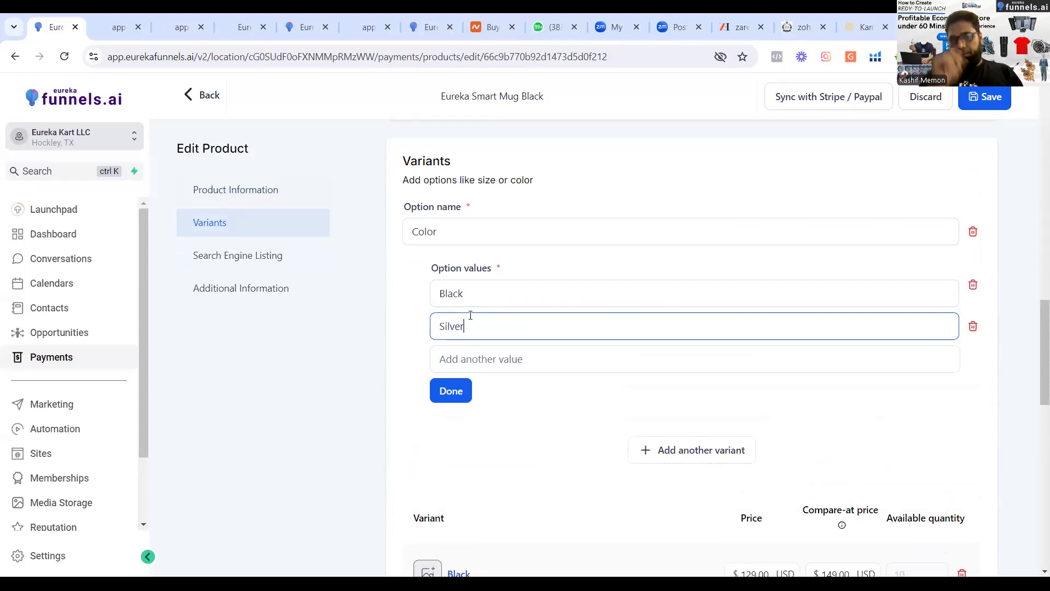
click(459, 392)
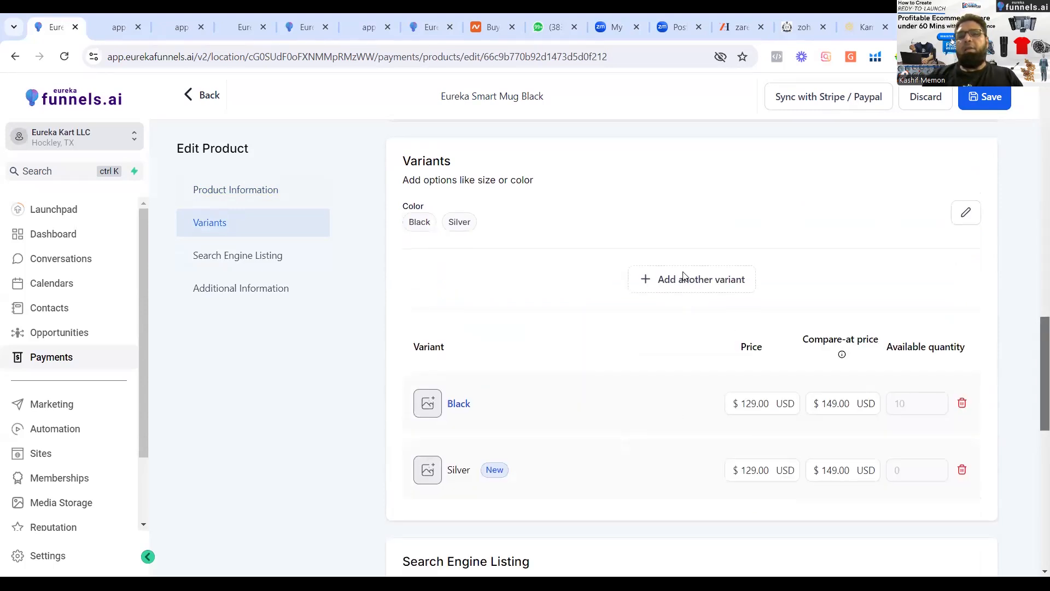
Add another variant option named Size with SmallL as its first value.
click(684, 278)
click(453, 296)
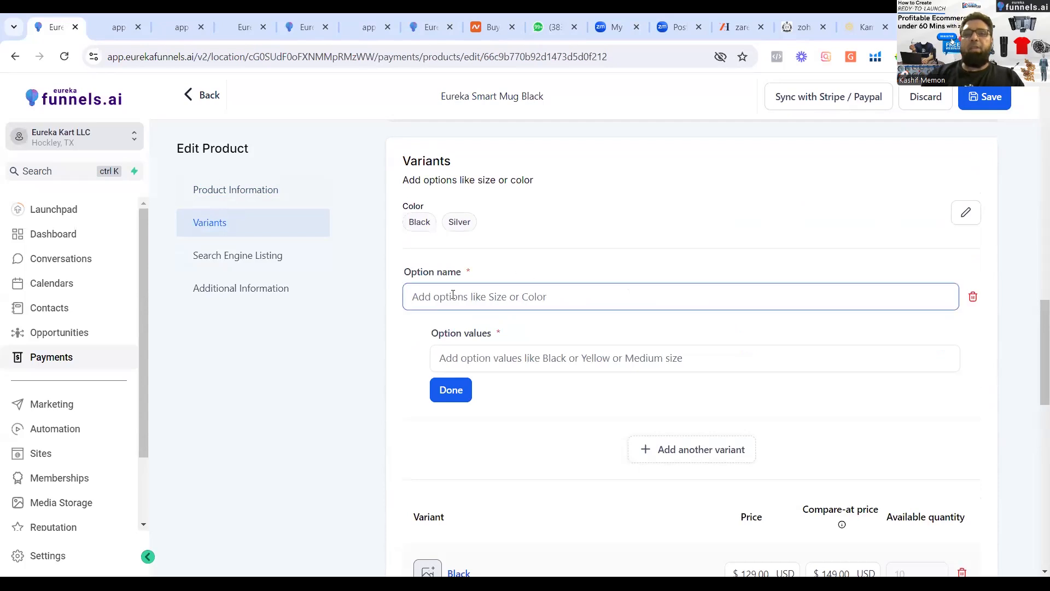
text(Size)
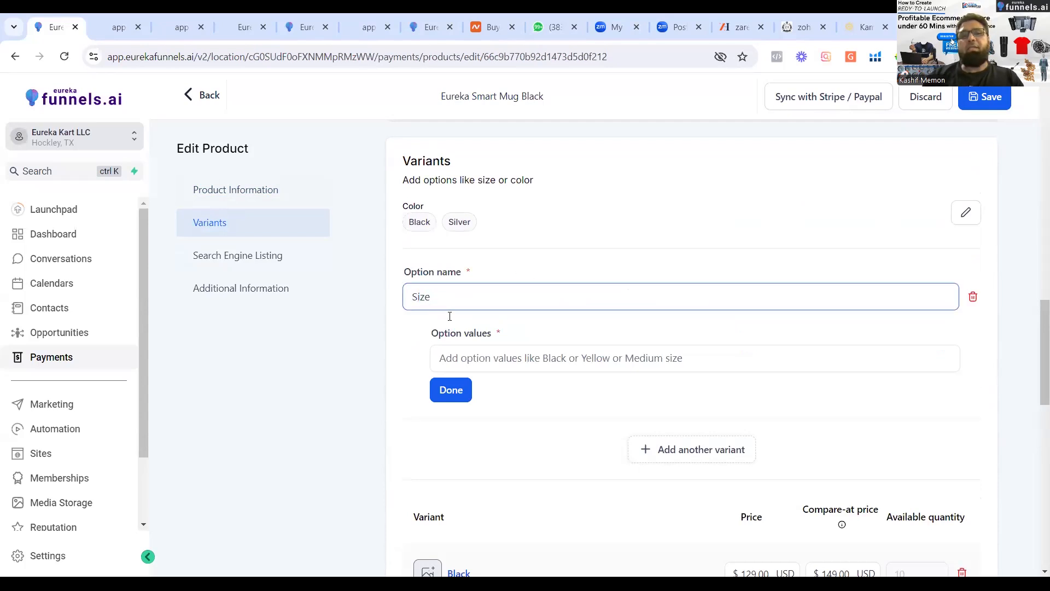
click(458, 358)
text(SmallL)
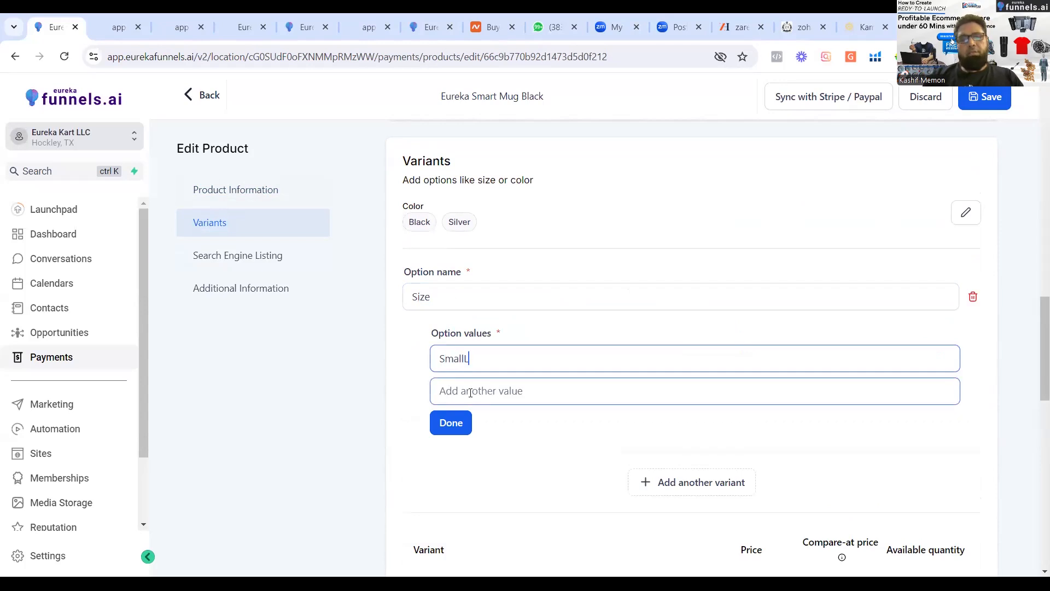
Add Large as the second value of the Size option and finish editing the option.
click(470, 391)
text(arge)
key(BackSpace)
key(BackSpace)
key(BackSpace)
key(BackSpace)
text(Lareg)
key(BackSpace)
key(BackSpace)
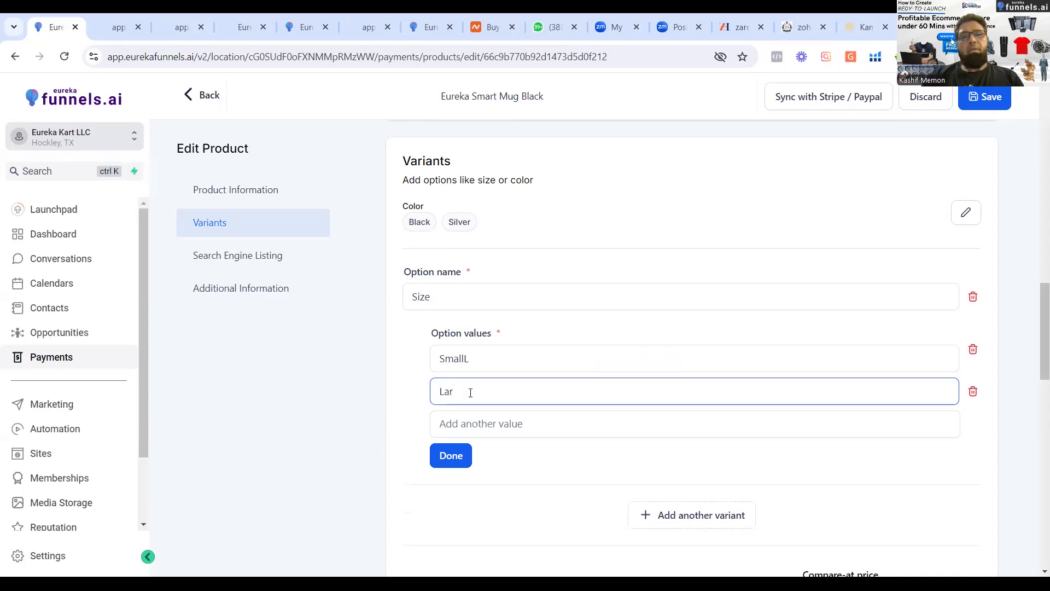
text(ge)
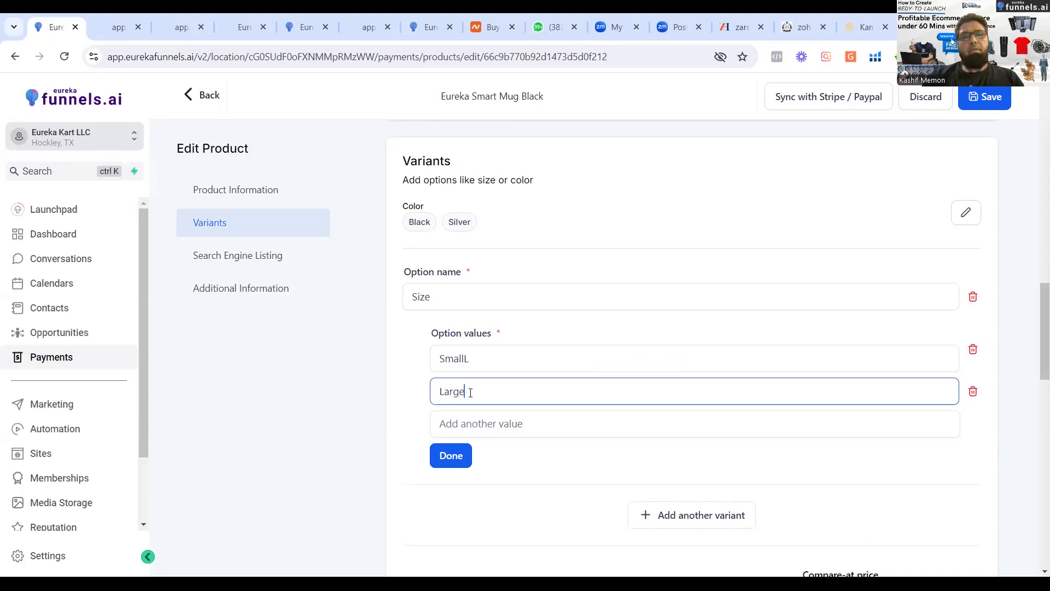
click(451, 457)
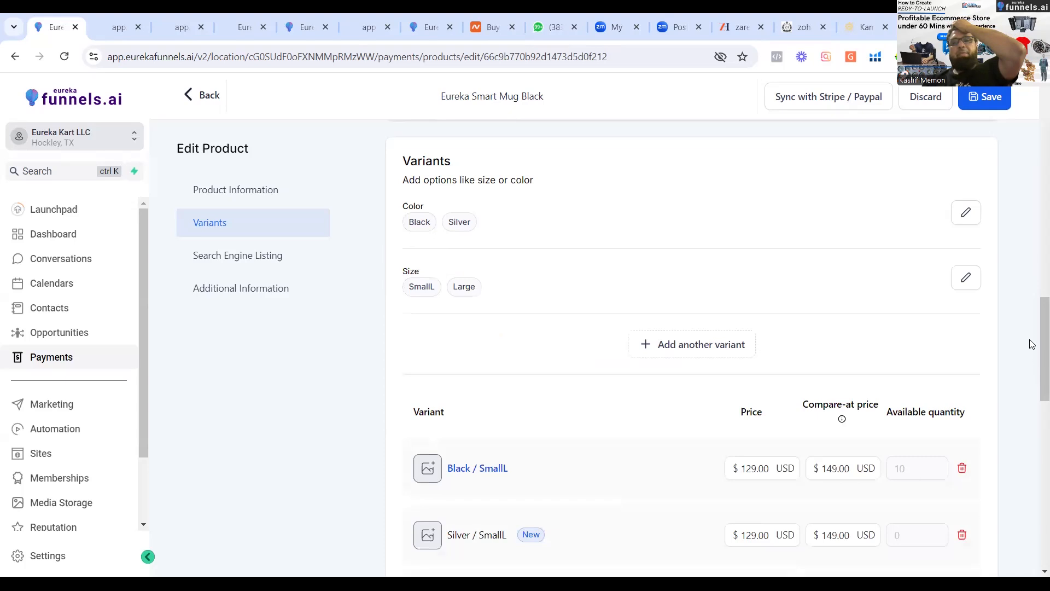
Examine the prices and quantities of the color and size variants, the search engine listing and the product's additional information.
scroll(1036, 386, down, 4)
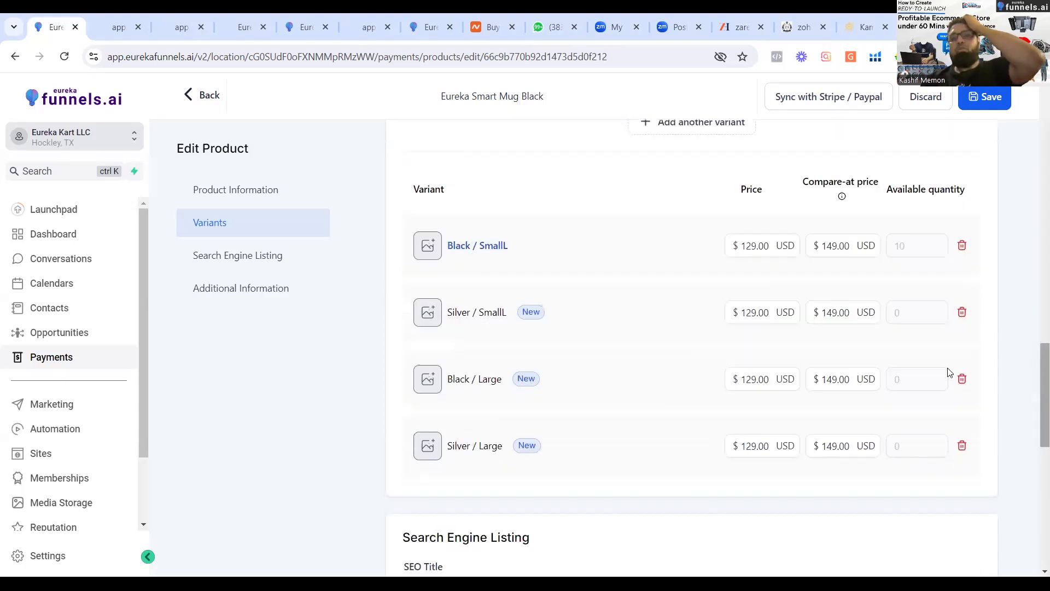
click(750, 268)
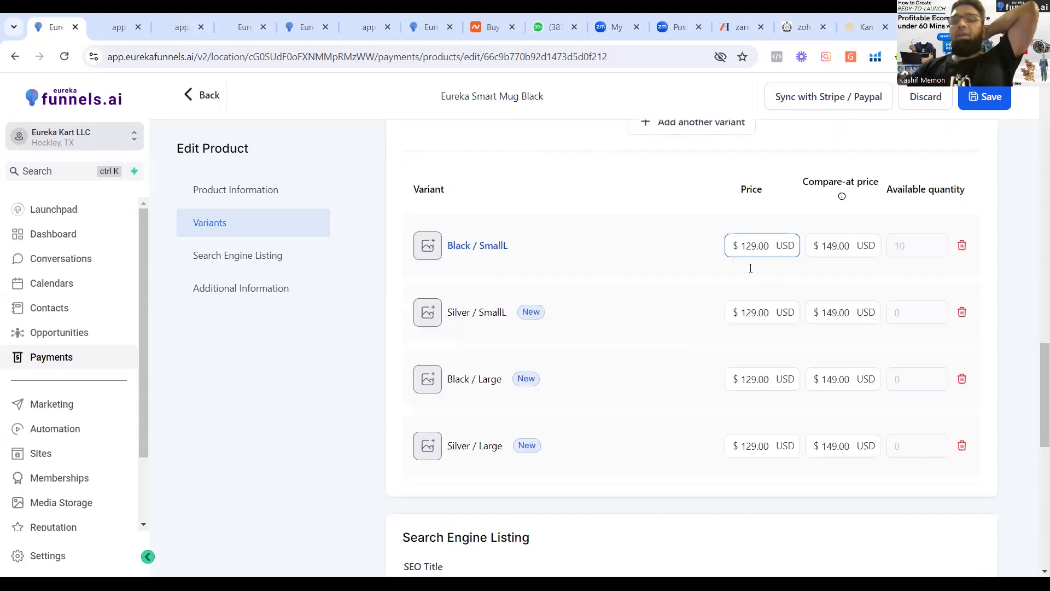
click(514, 264)
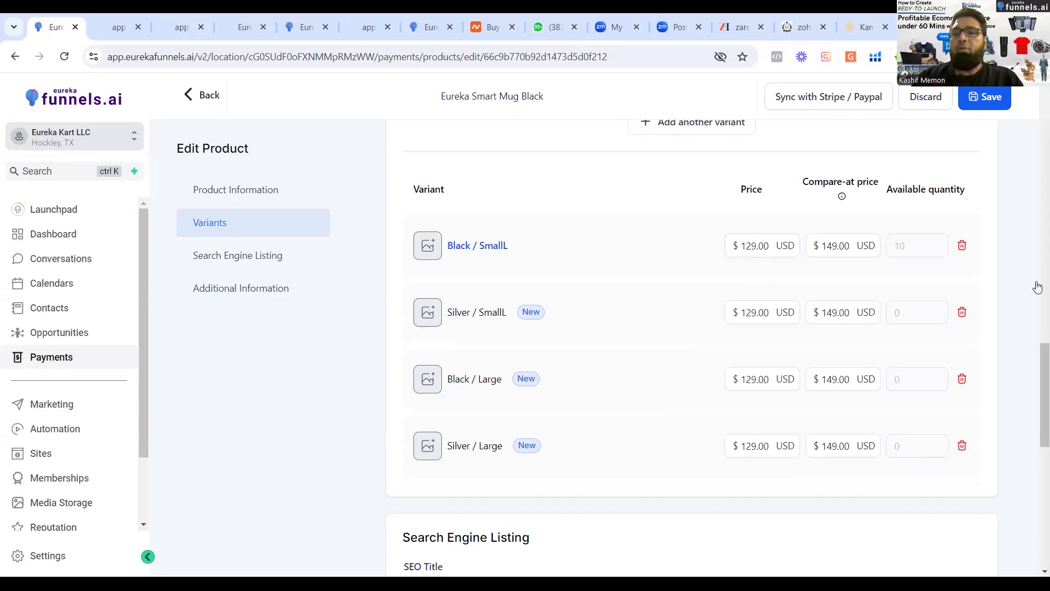
scroll(1036, 358, down, 11)
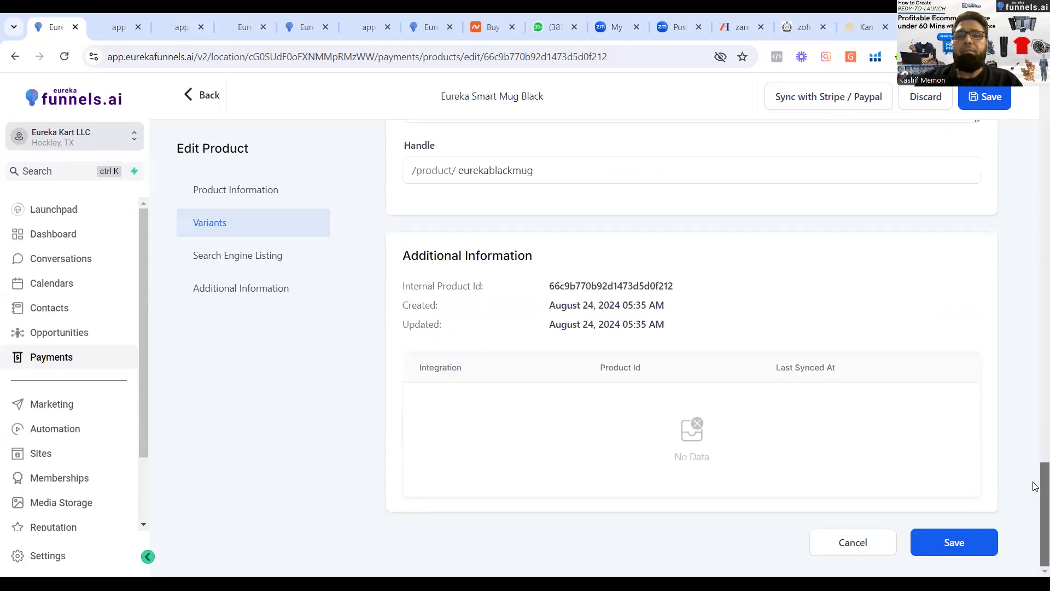
scroll(1033, 371, up, 7)
scroll(1033, 378, up, 2)
scroll(1035, 394, down, 3)
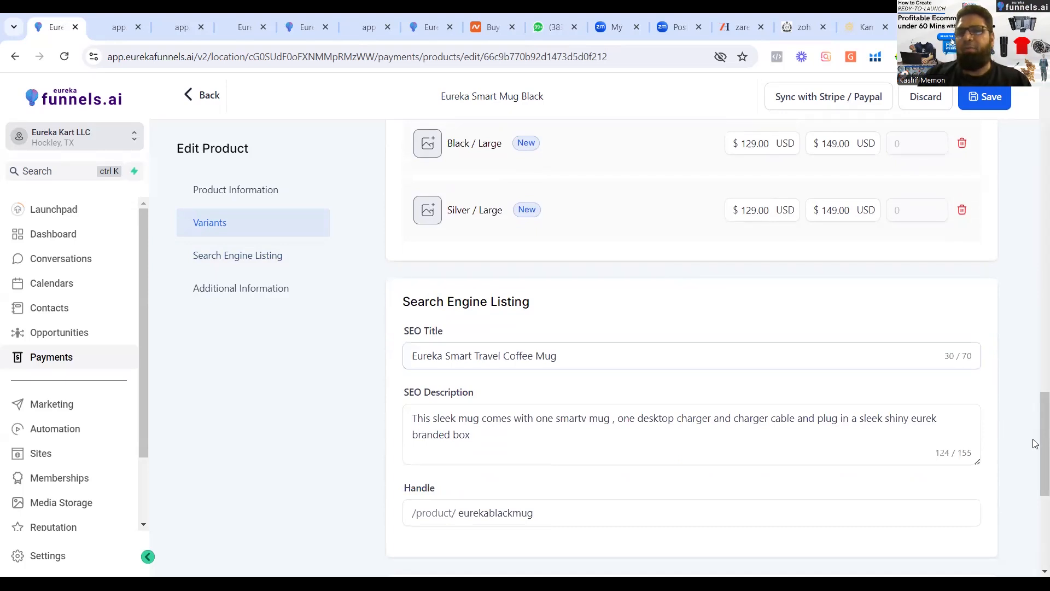
scroll(1035, 502, down, 3)
scroll(1035, 437, up, 3)
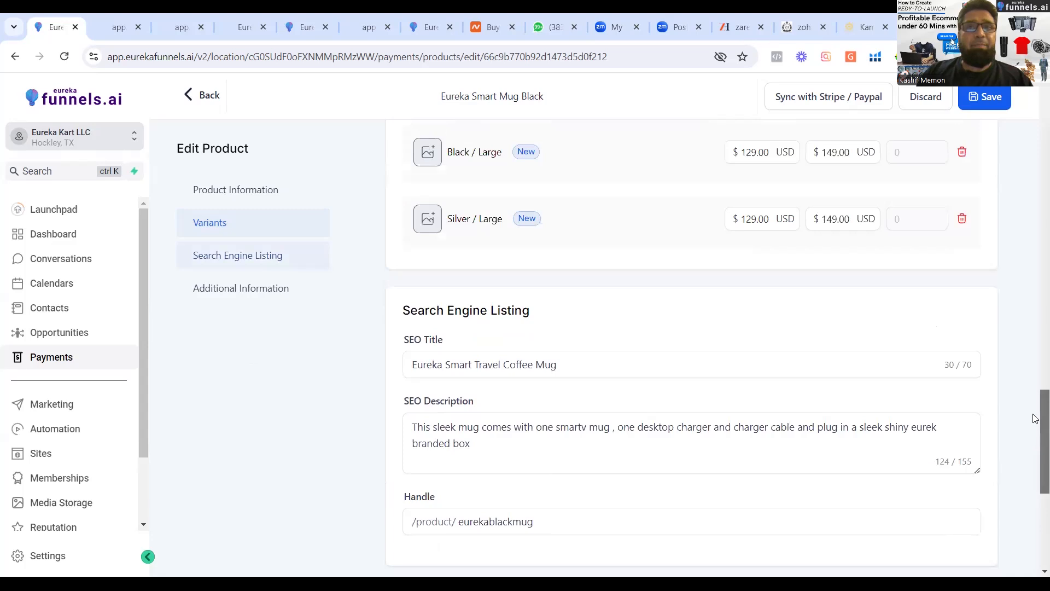
scroll(1034, 283, up, 10)
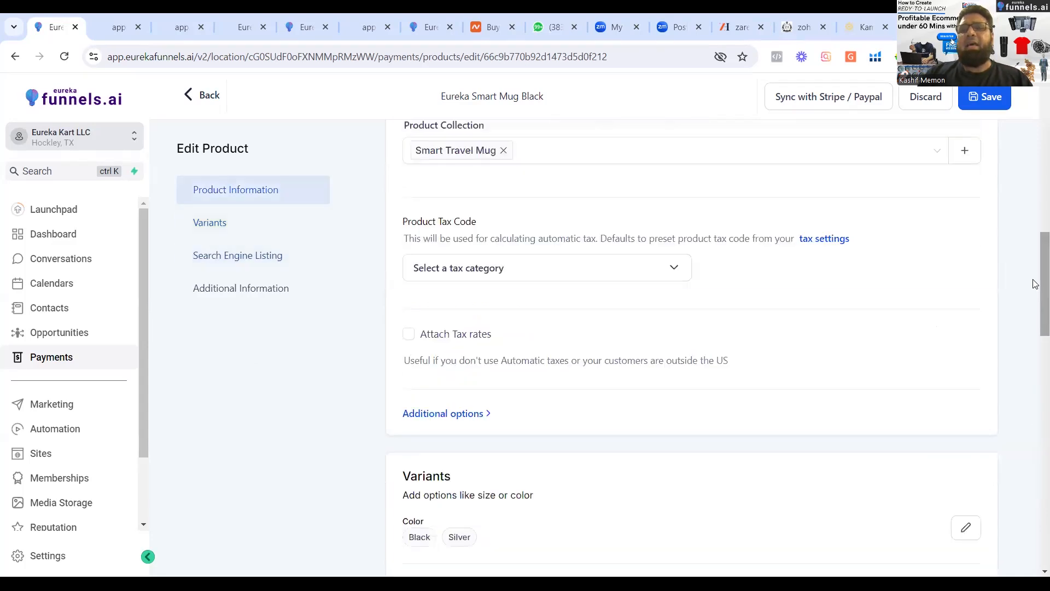
scroll(1036, 544, up, 5)
scroll(1036, 533, down, 20)
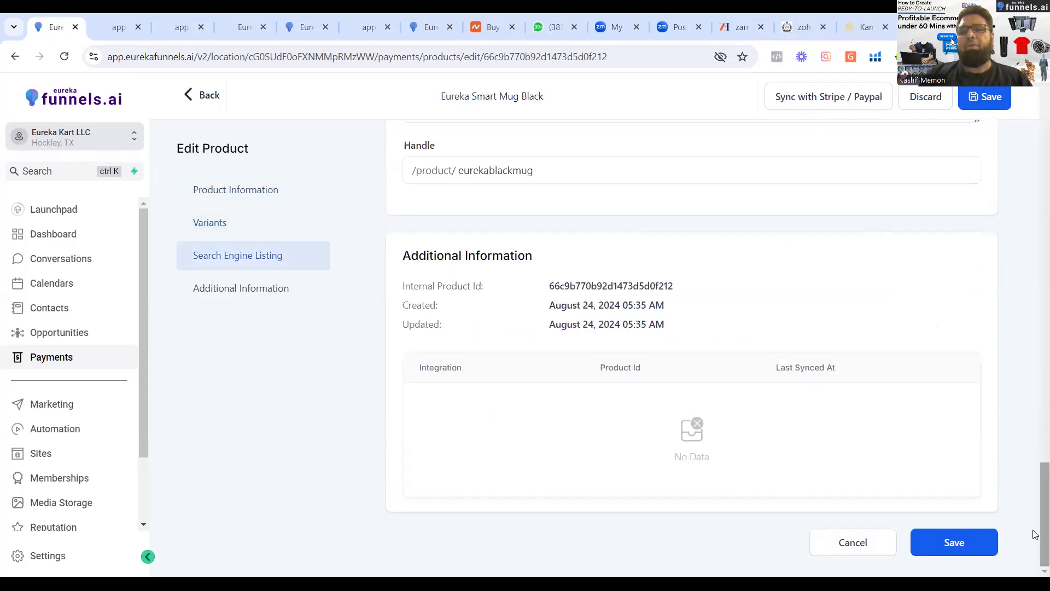
Save the product with its variants, review its sections and return to the product list.
click(960, 541)
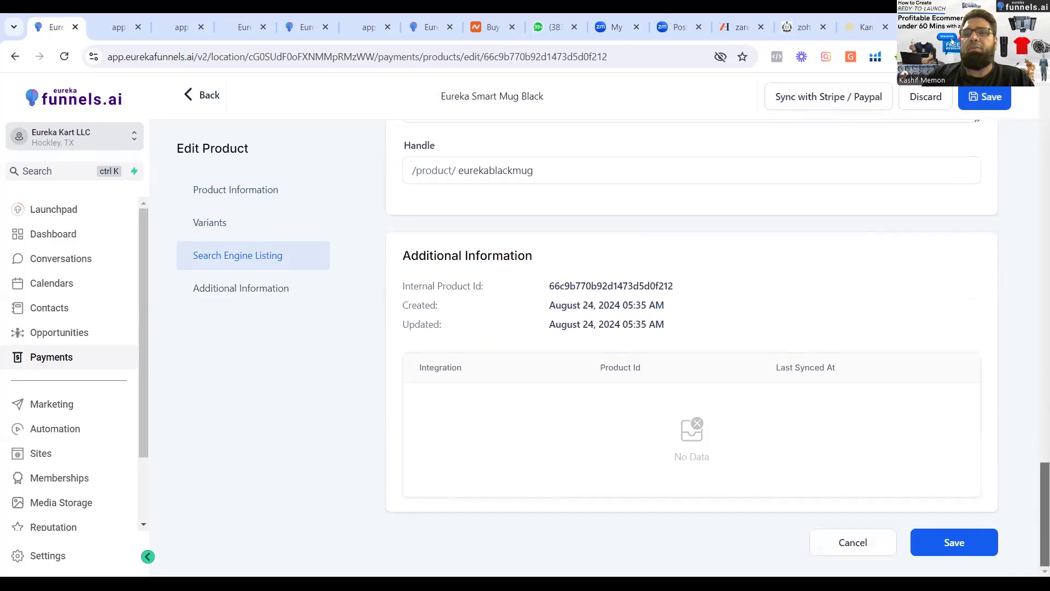
click(235, 189)
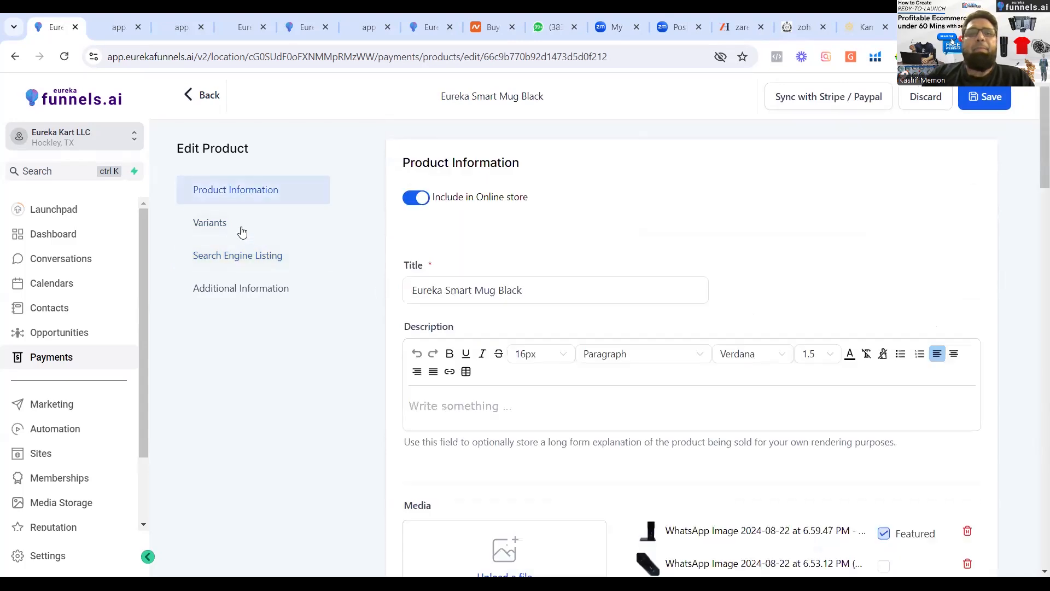
click(228, 228)
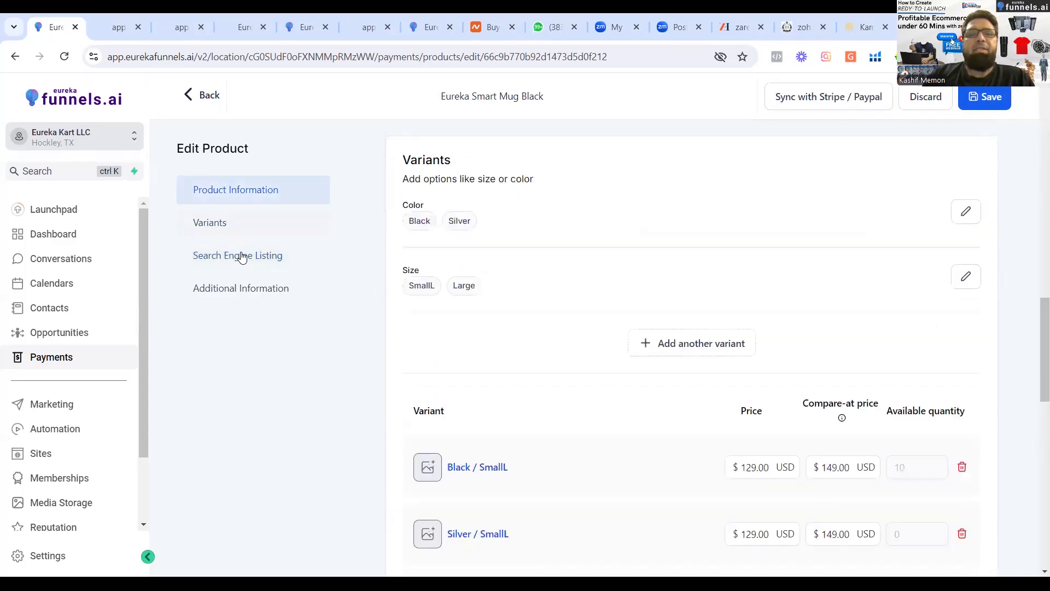
click(240, 255)
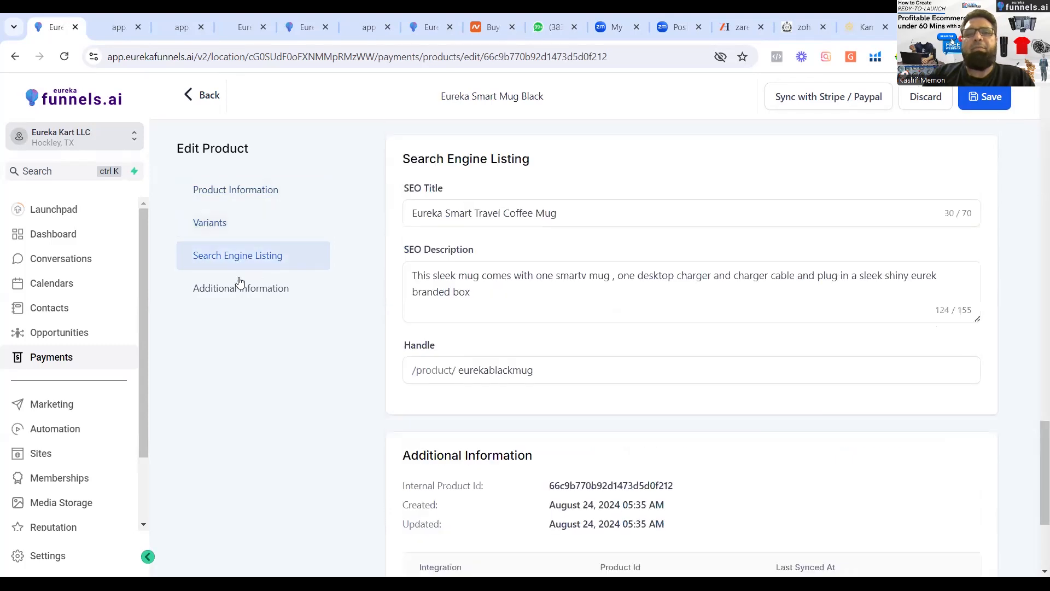
click(188, 97)
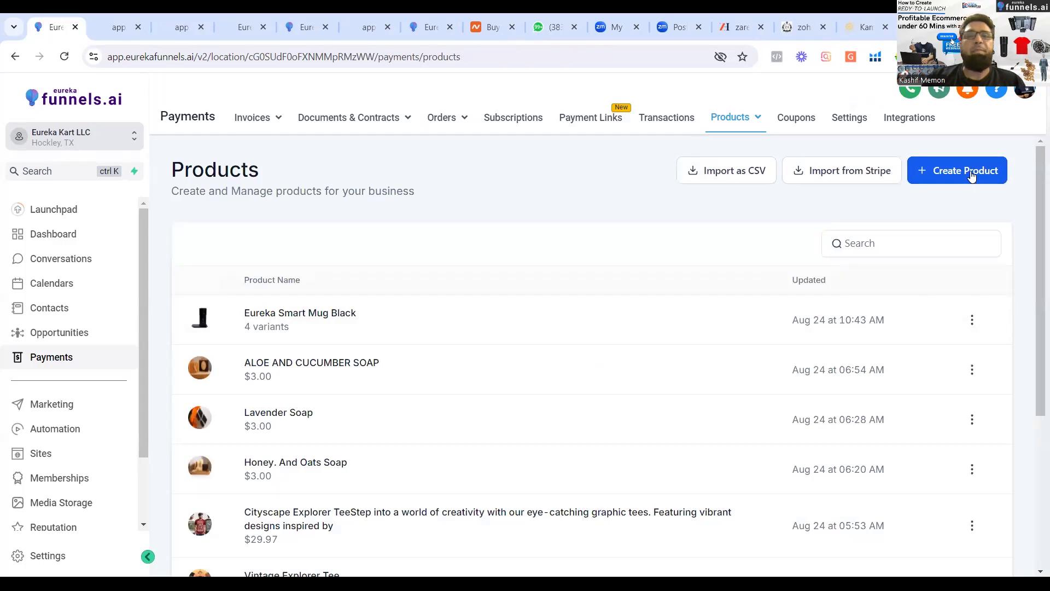
Start creating a new product and upload five images from the Health Supplements folder to its media library.
click(943, 174)
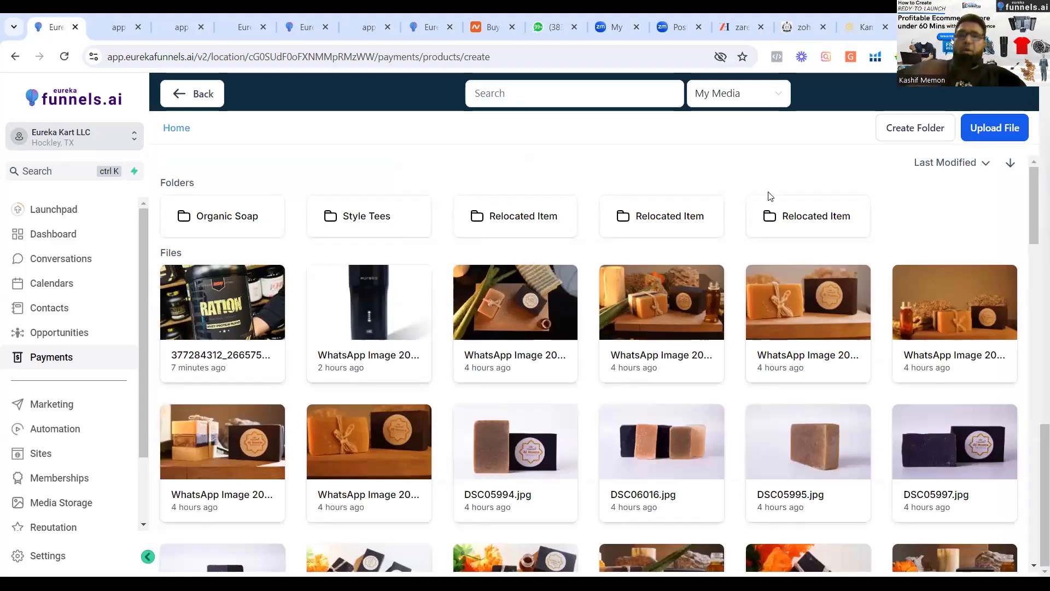
click(991, 127)
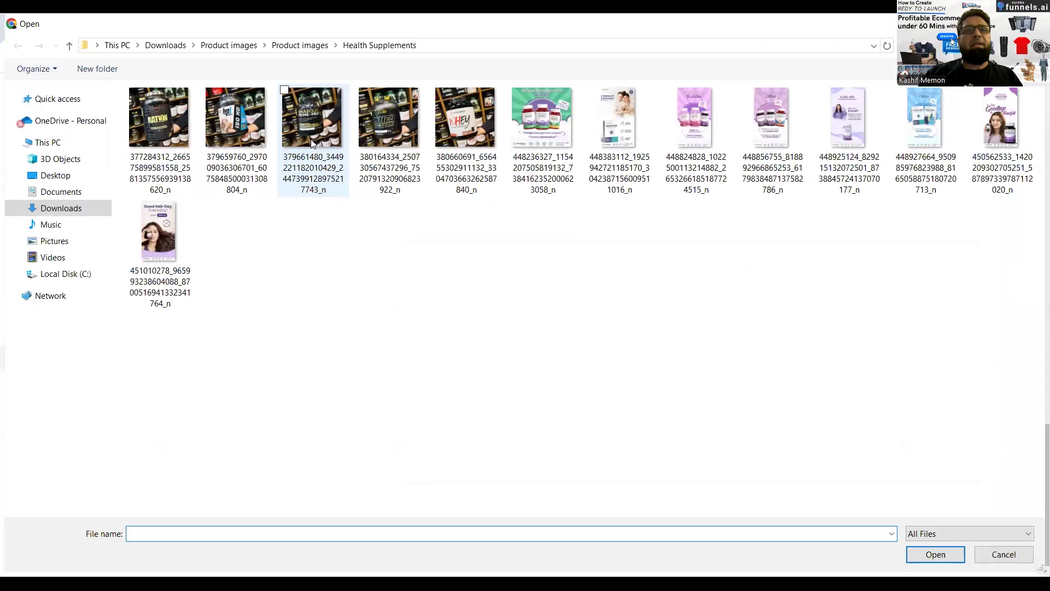
click(311, 141)
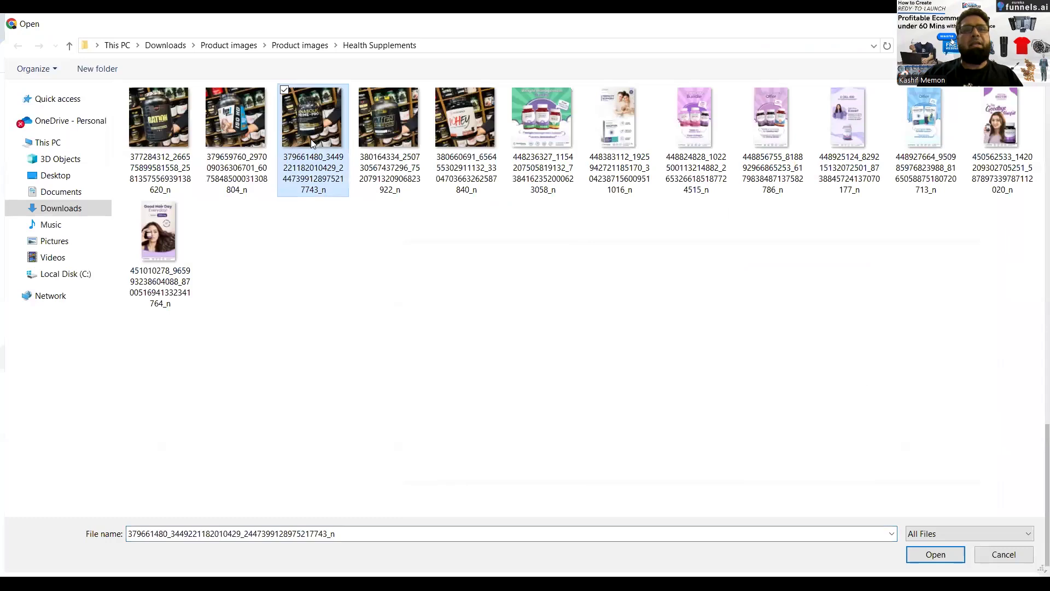
shift+click(468, 130)
ctrl+click(137, 118)
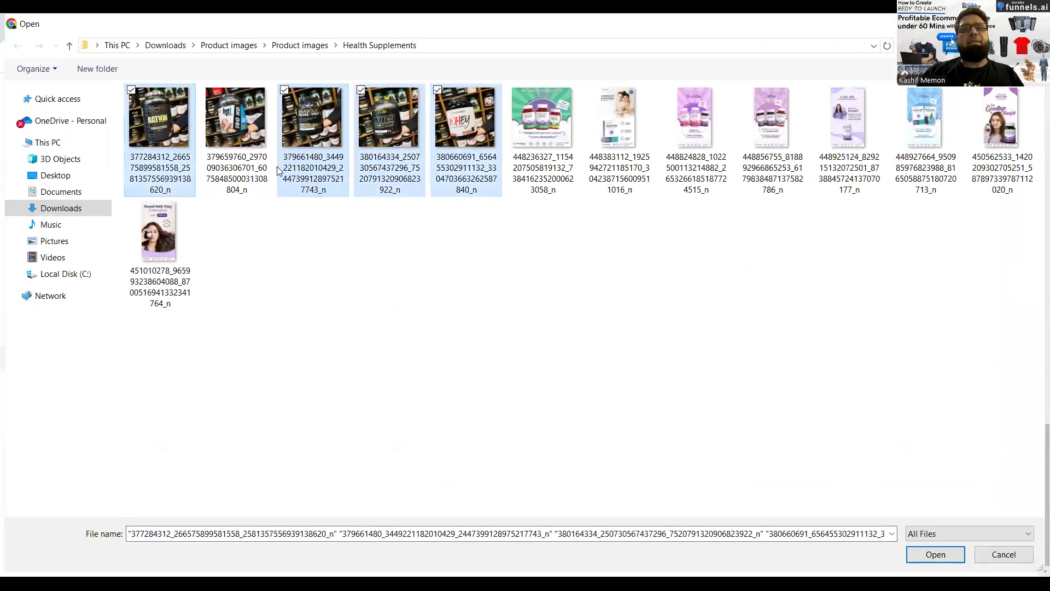
ctrl+click(535, 174)
click(929, 554)
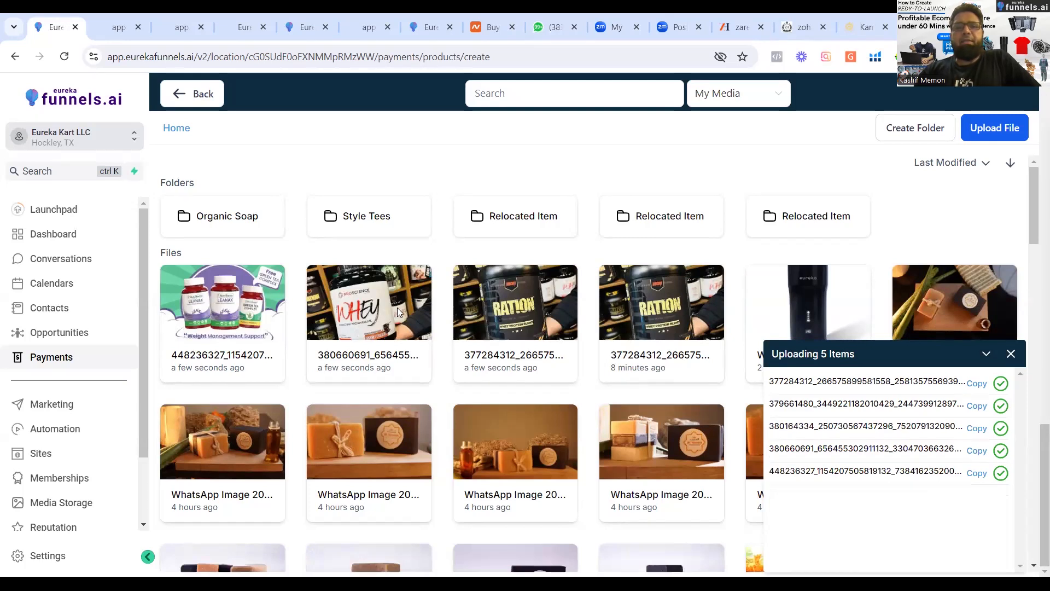
Attach the uploaded supplement image whose name starts with 380164334 to the new product's media.
click(1032, 240)
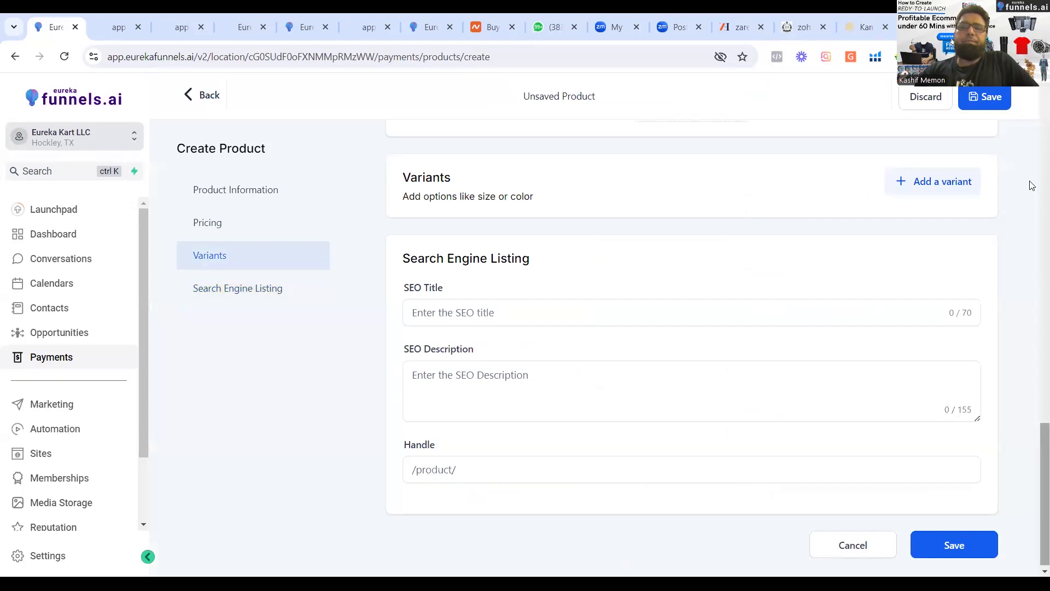
scroll(1030, 185, up, 15)
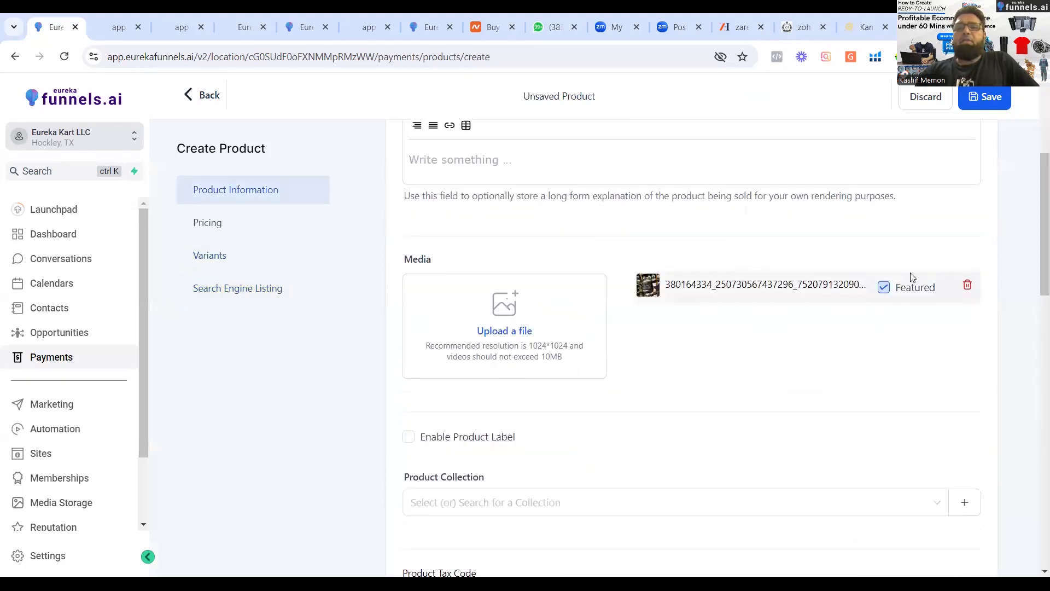
Open the media library to add another image to the new product.
click(510, 340)
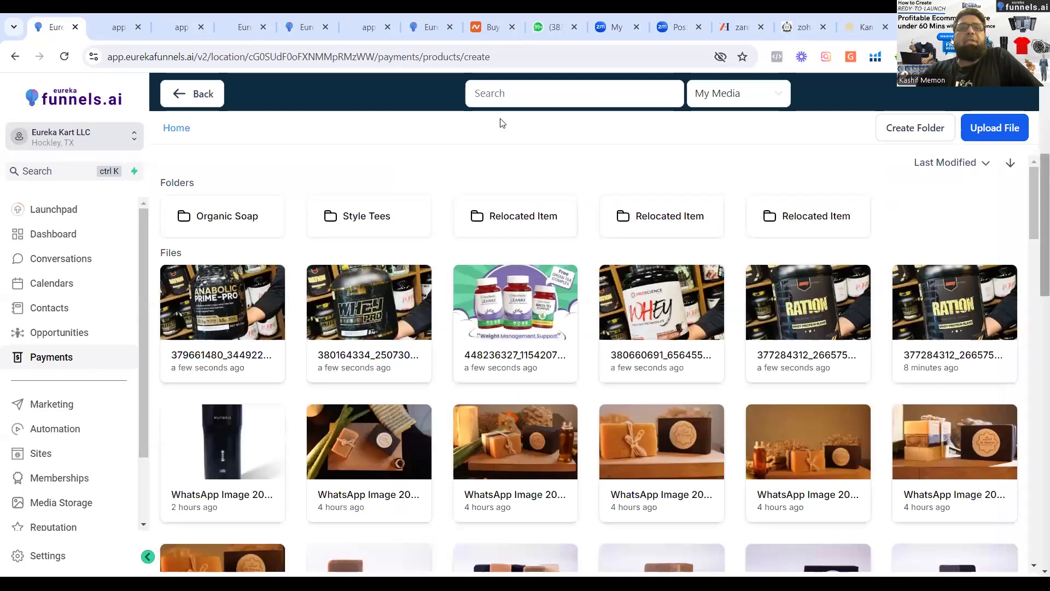
Switch to the store preview, browse the Smart Travel Mug collection and open the Eureka Smart Mug Black product page.
click(417, 30)
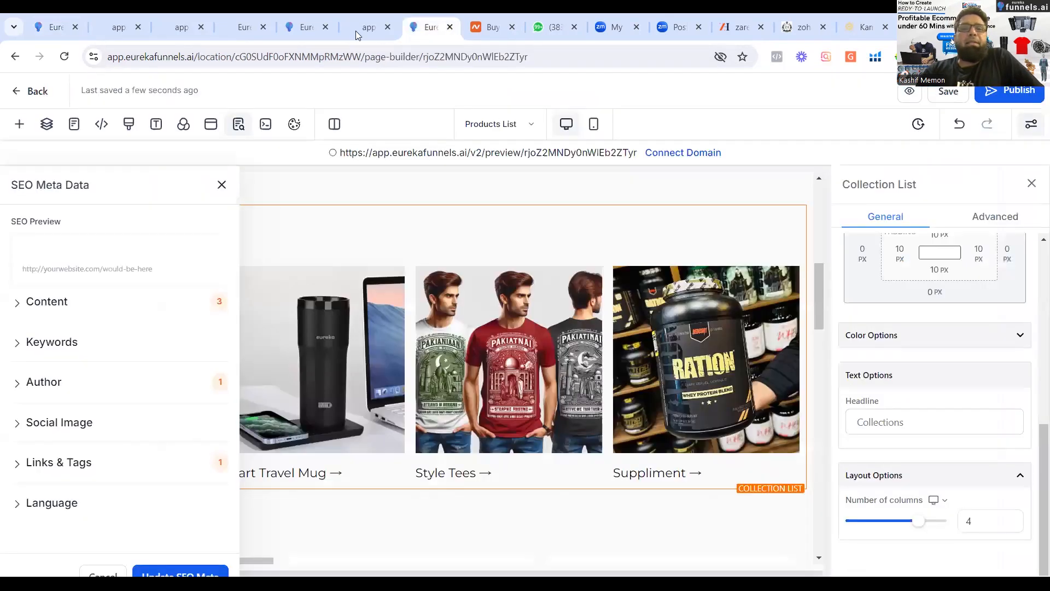
click(355, 30)
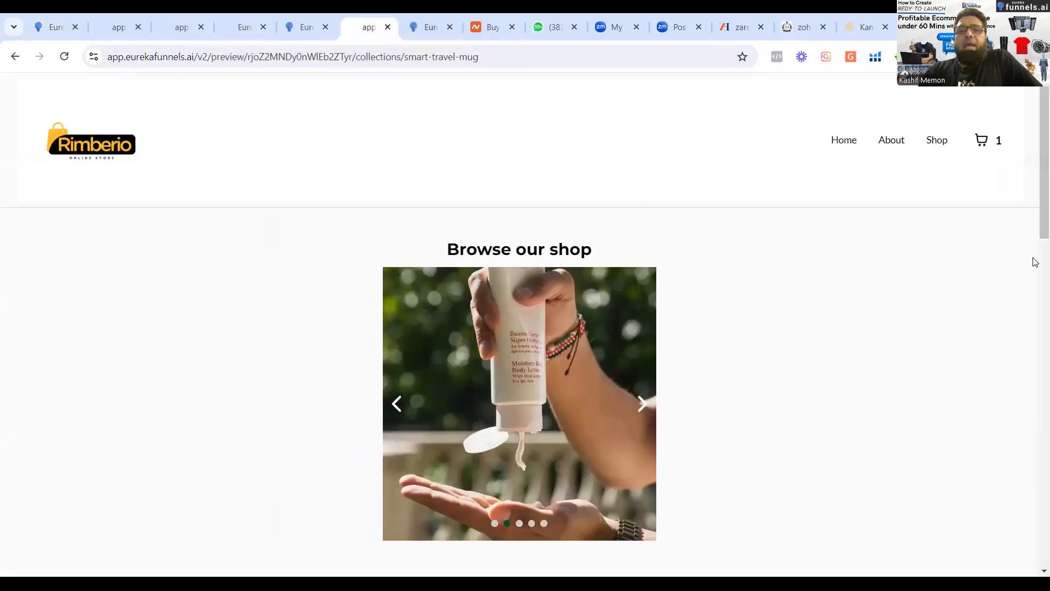
scroll(537, 386, down, 8)
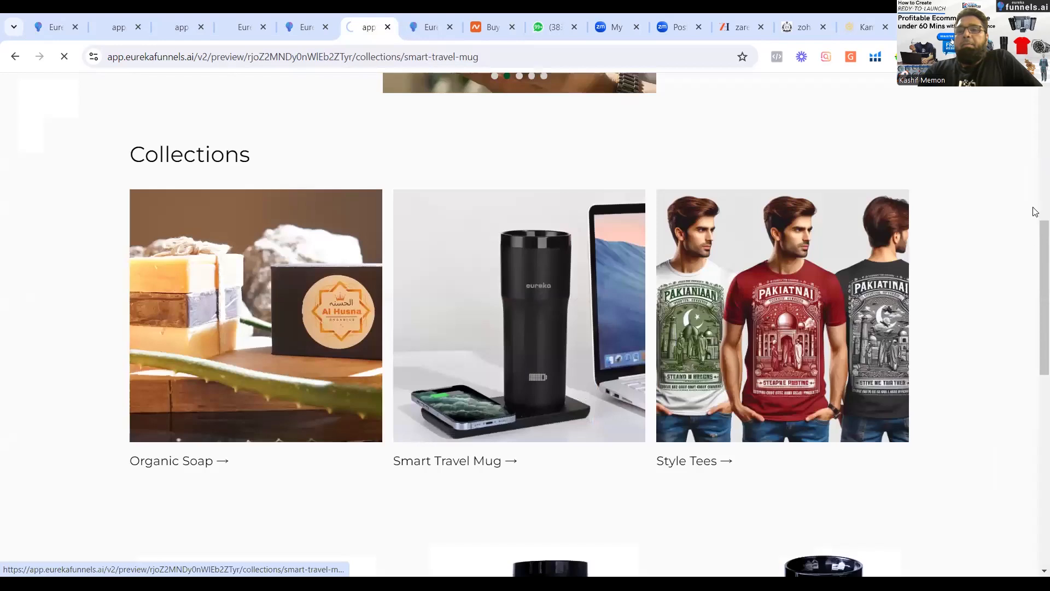
drag(1034, 205, 1034, 421)
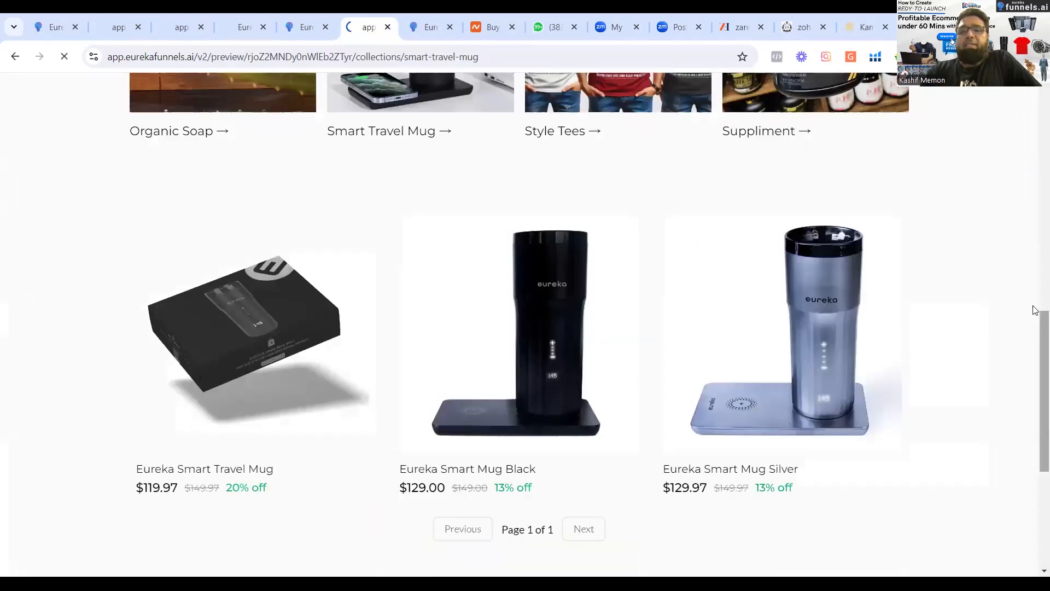
scroll(368, 359, down, 2)
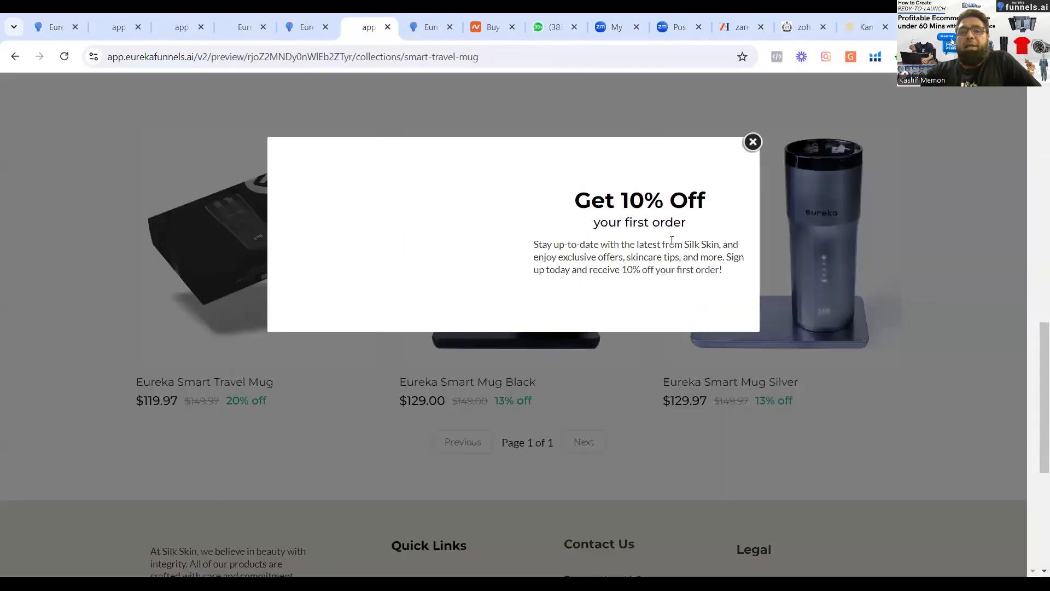
click(752, 144)
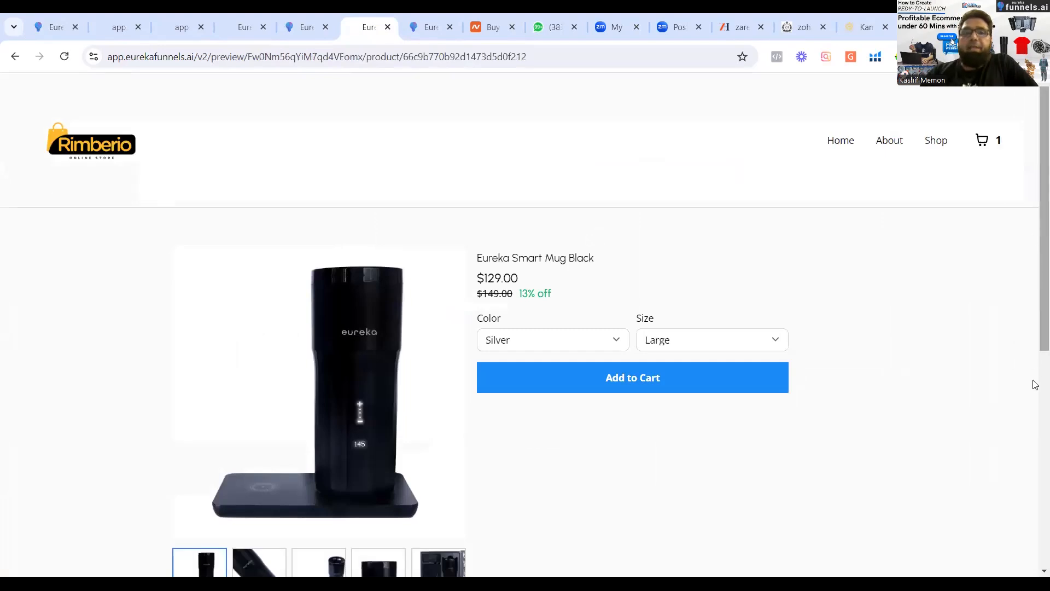
Close the discount popup and examine the black mug's gallery images and its color and size options.
scroll(1032, 383, down, 6)
scroll(1034, 340, up, 2)
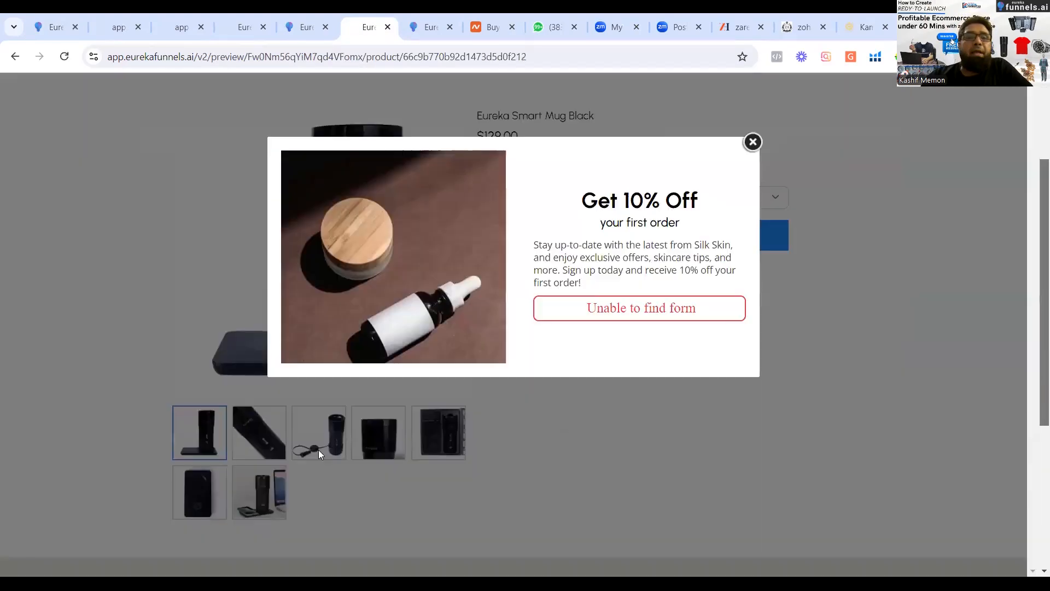
click(753, 143)
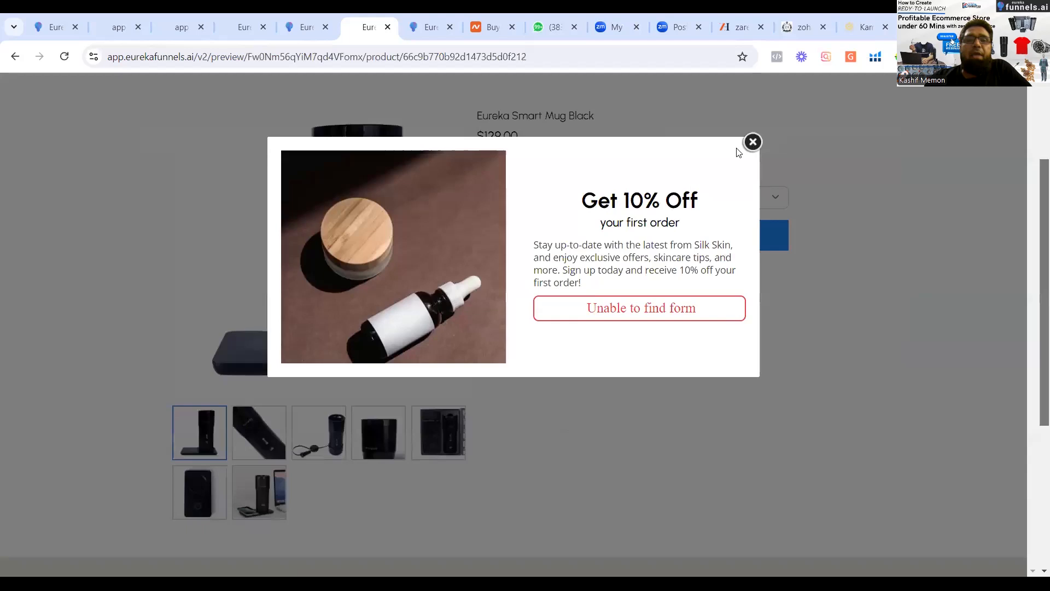
click(240, 441)
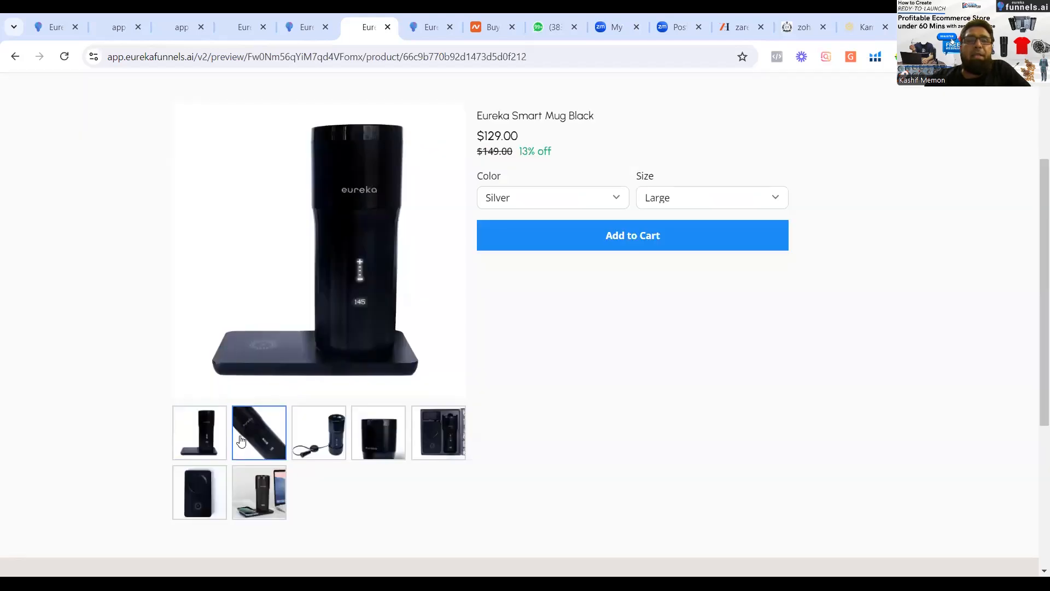
click(317, 444)
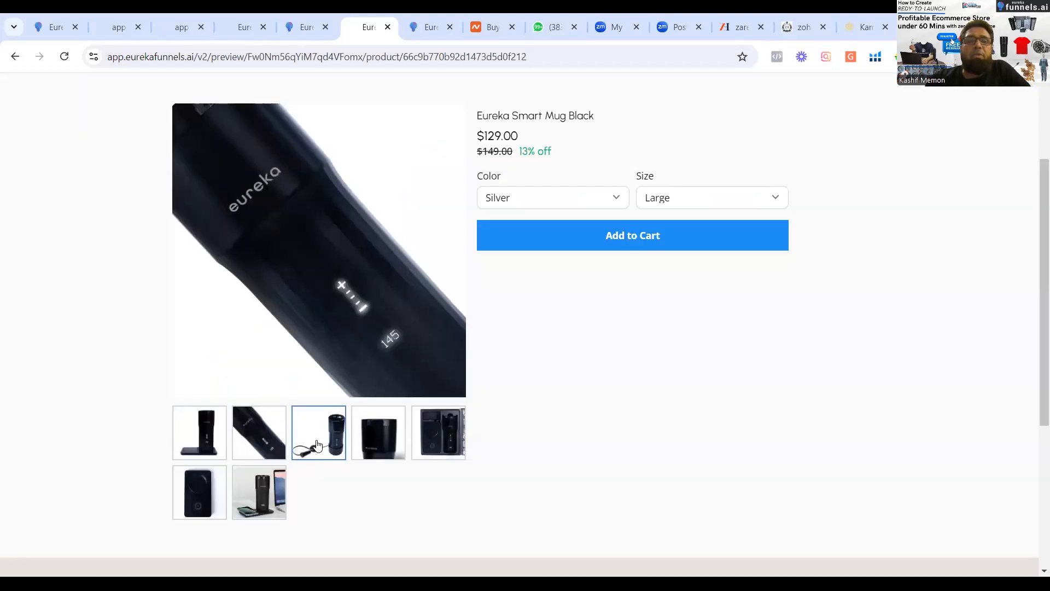
click(392, 434)
click(447, 442)
click(261, 507)
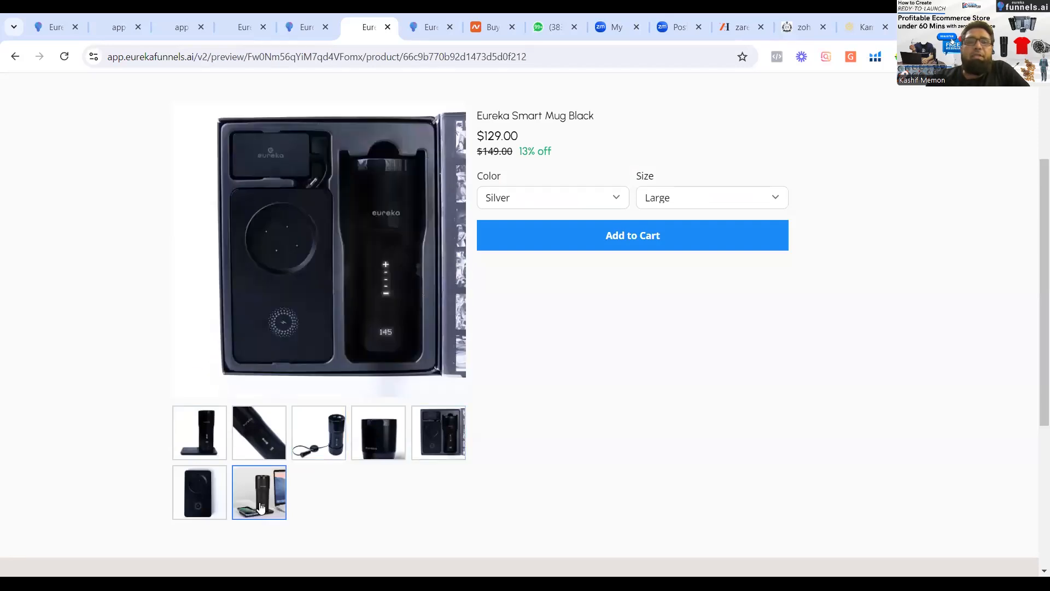
click(208, 499)
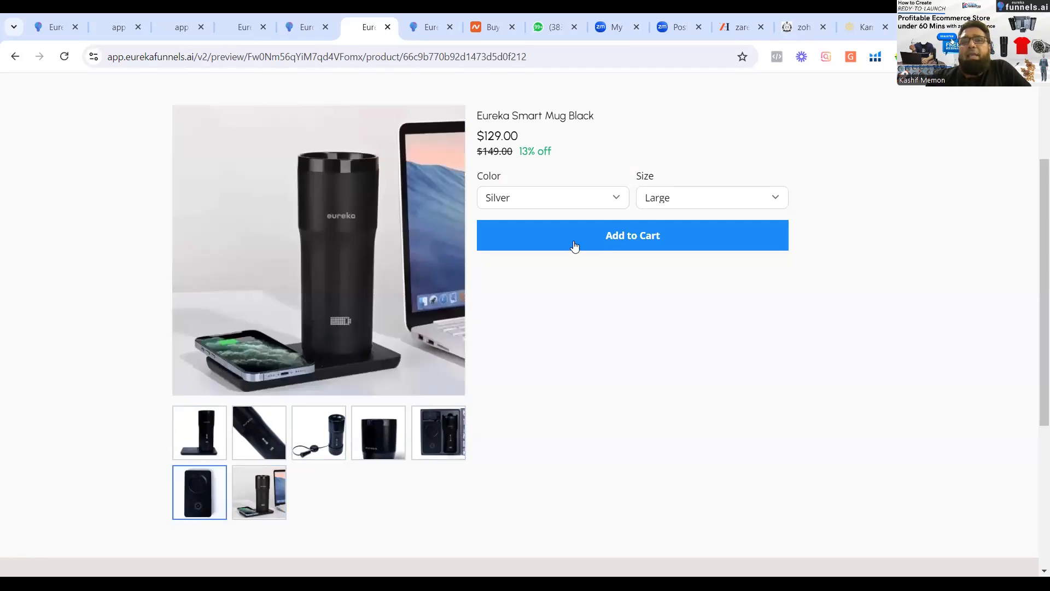
click(583, 203)
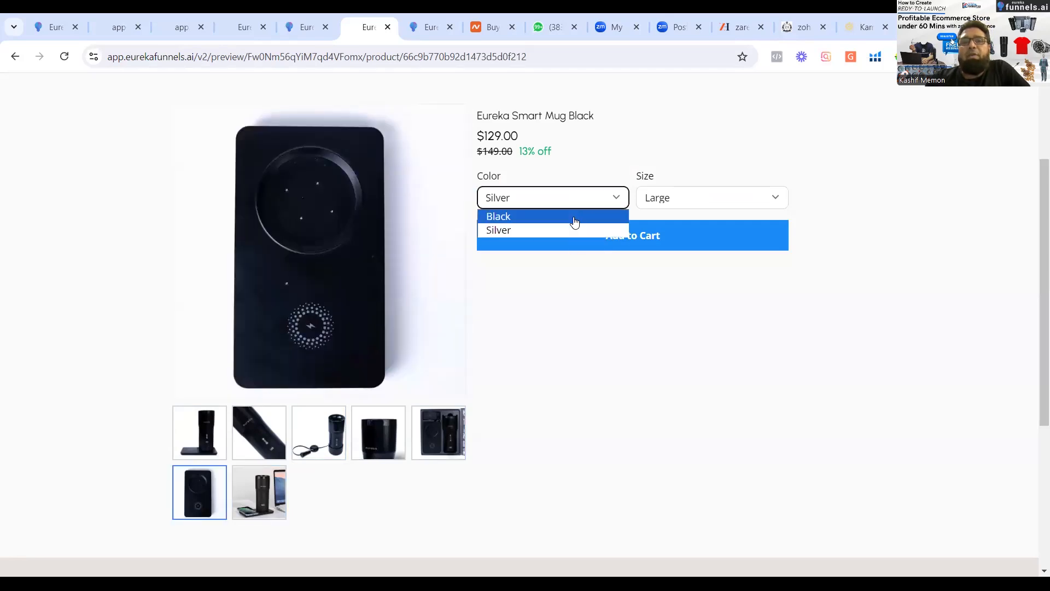
click(665, 204)
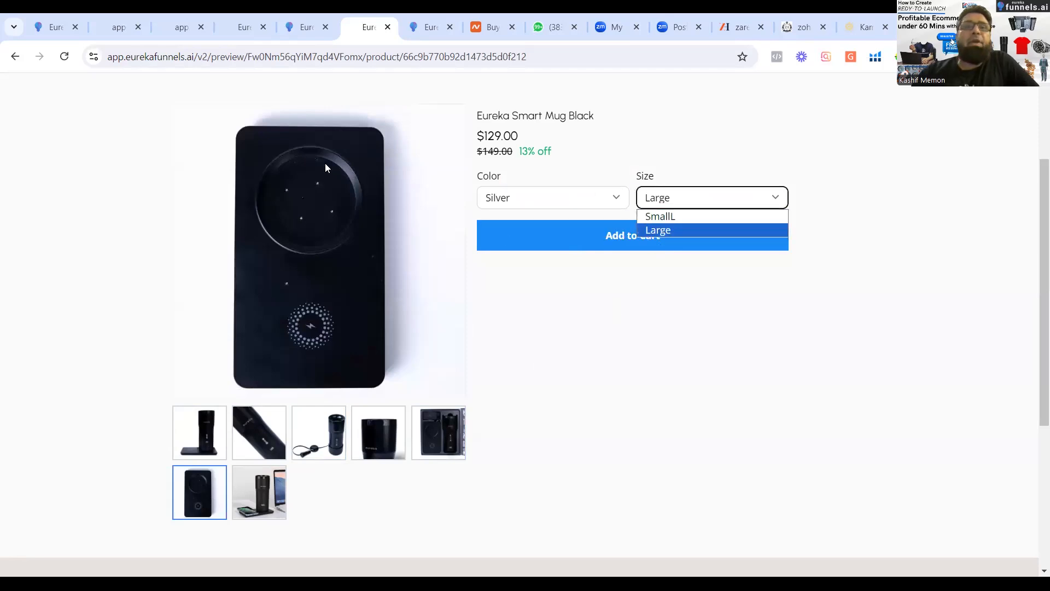
Return to the unsaved product and attach the two supplement images whose names start with 380660691 and 379661480.
click(47, 33)
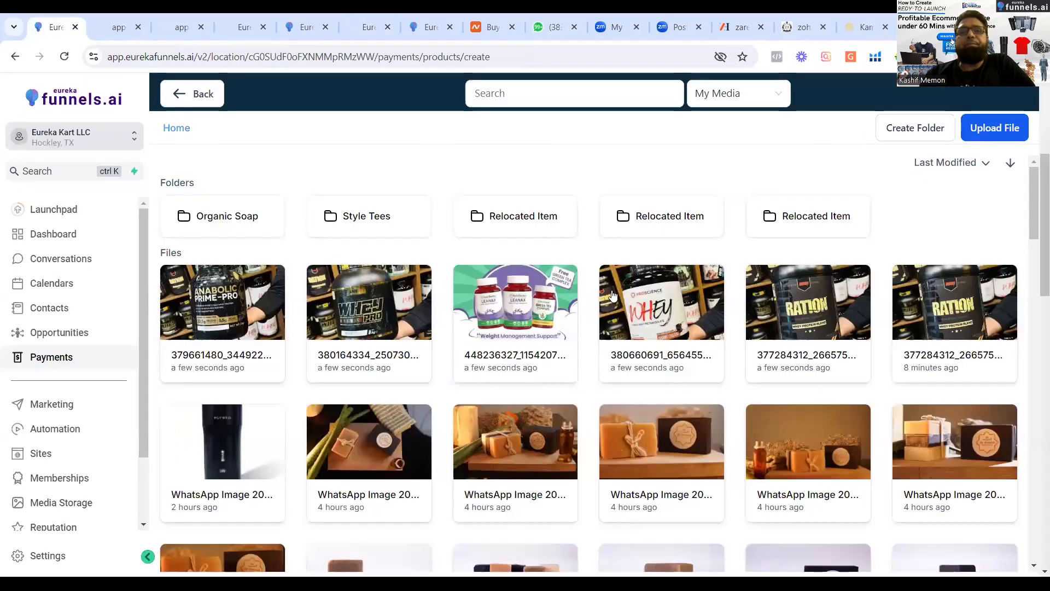
double_click(663, 309)
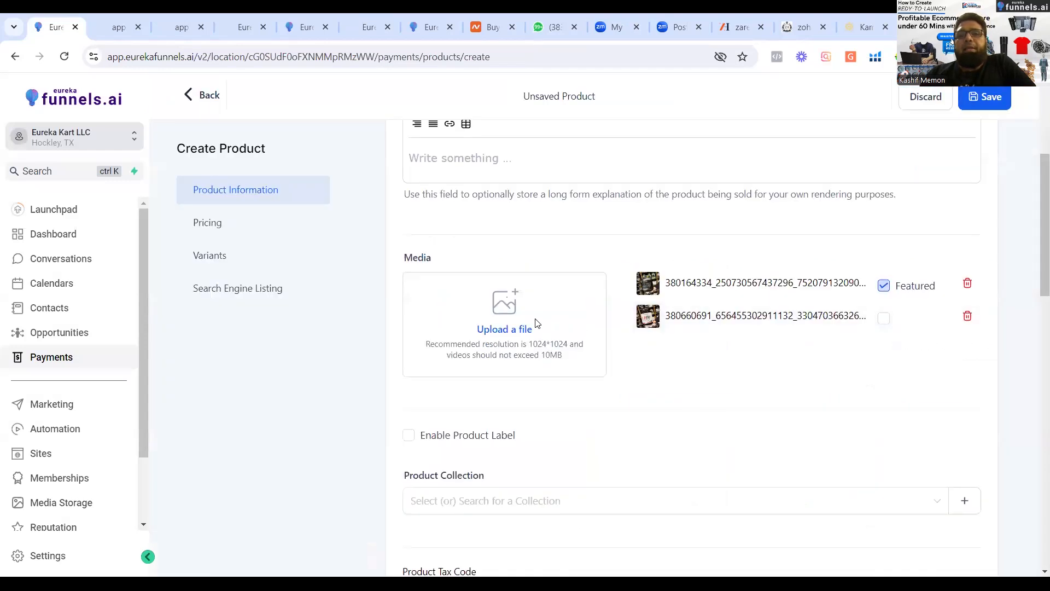
click(515, 335)
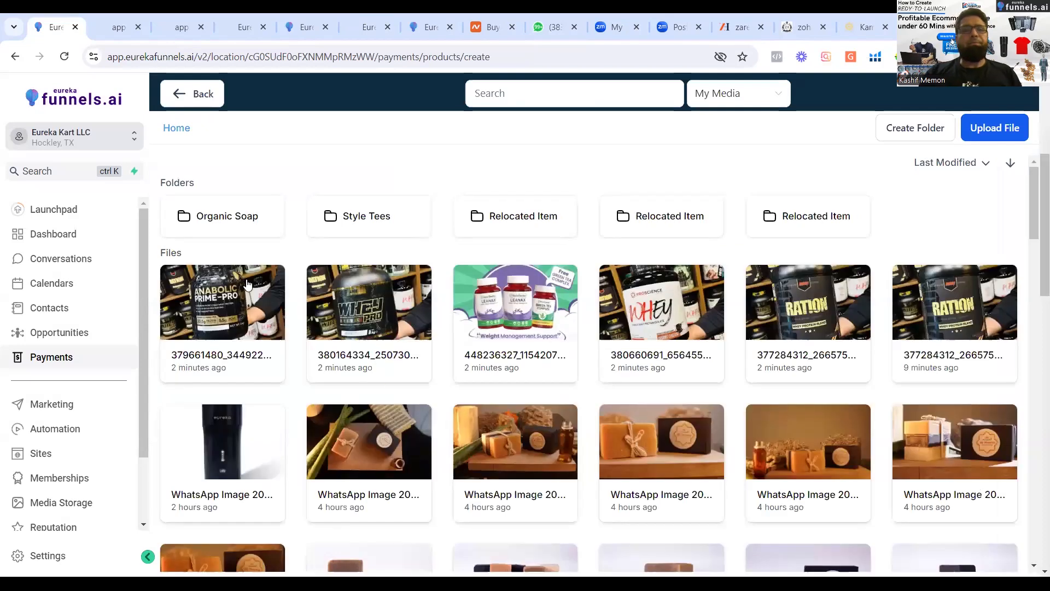
click(232, 305)
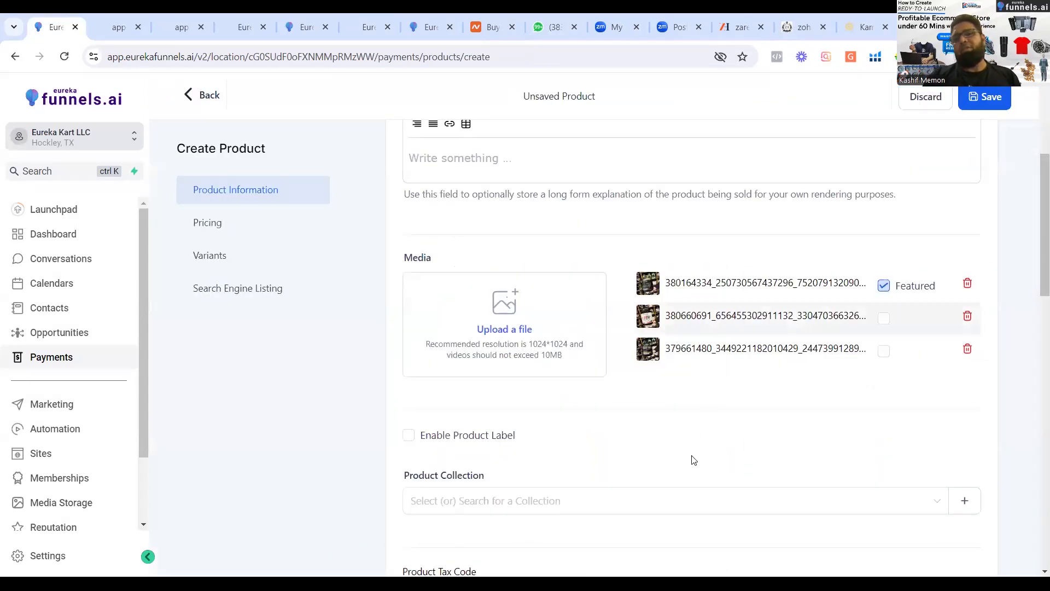
Assign the new product to the Suppliment collection.
drag(1035, 289, 1036, 353)
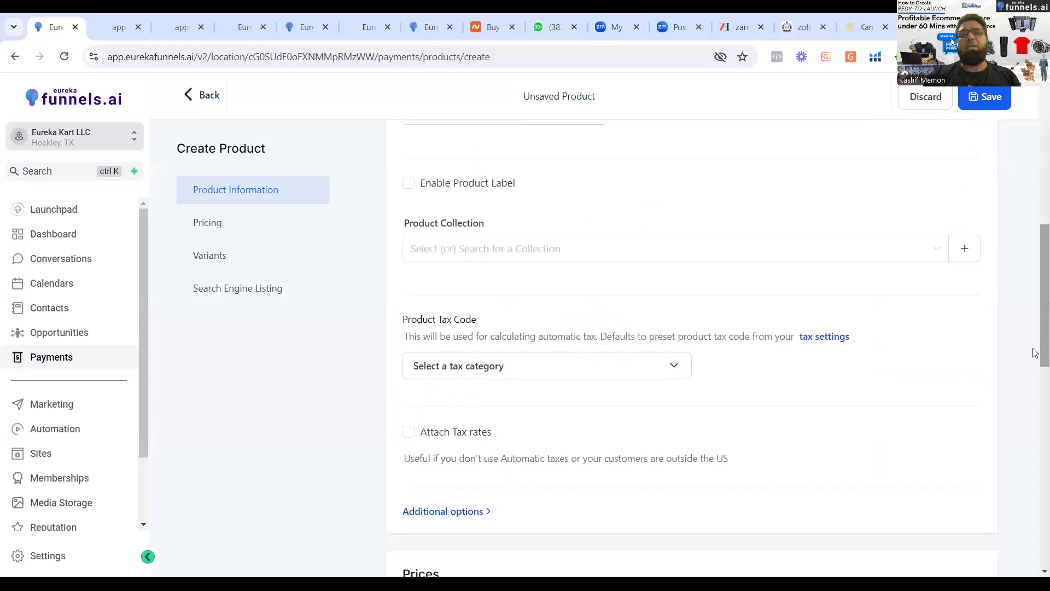
click(917, 252)
click(602, 282)
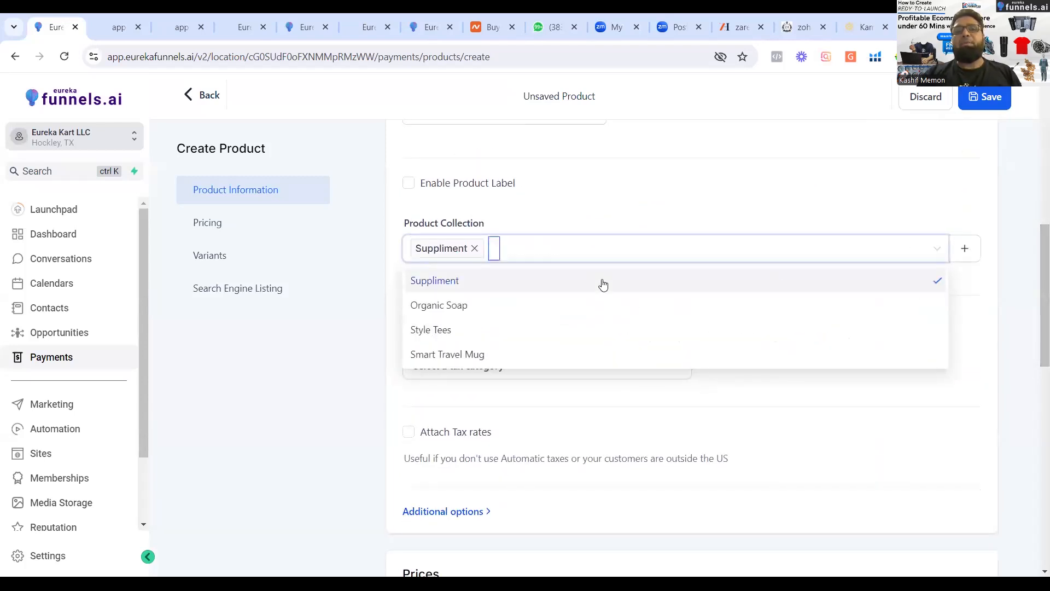
click(779, 393)
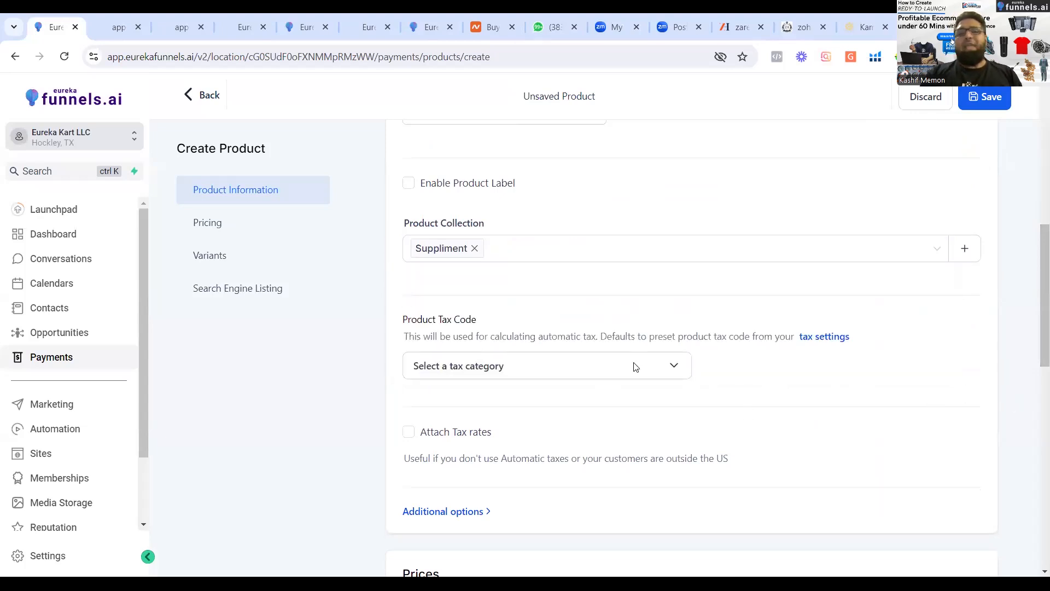
Examine the currencies available for the new product's price amount.
scroll(1034, 268, down, 1)
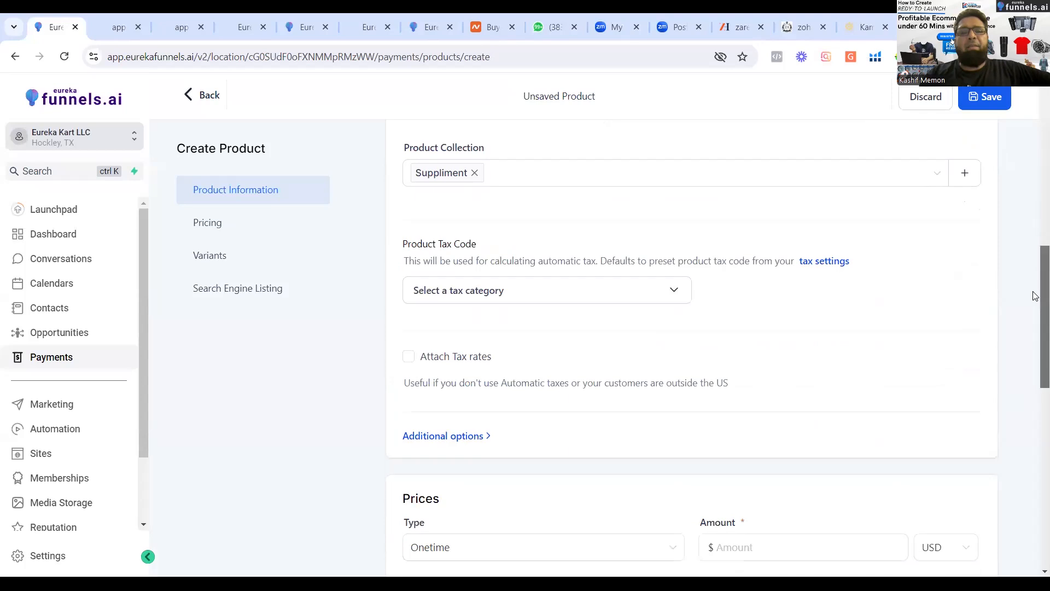
scroll(1035, 295, down, 3)
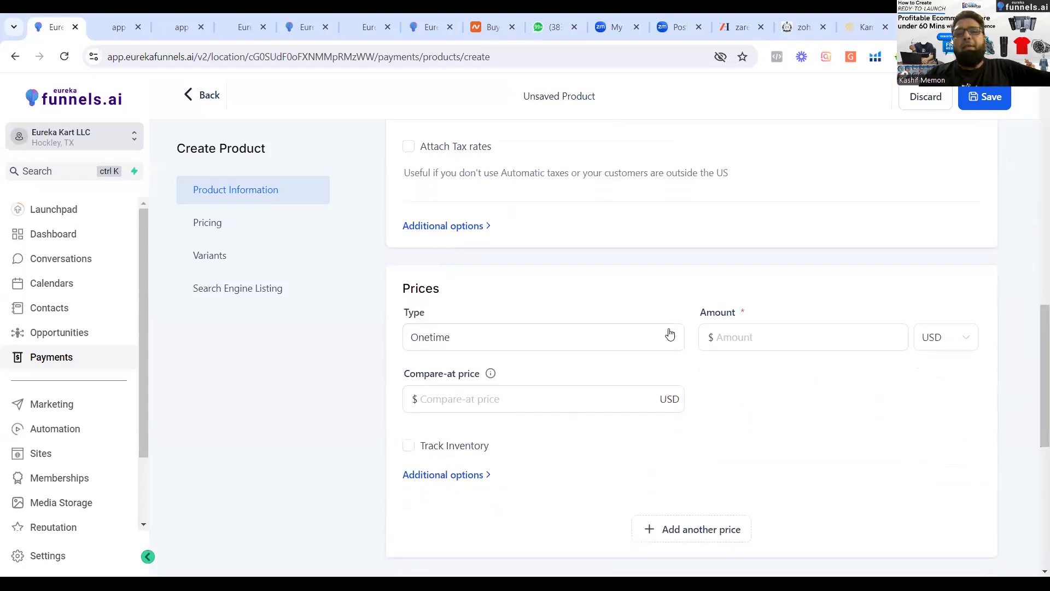
click(729, 343)
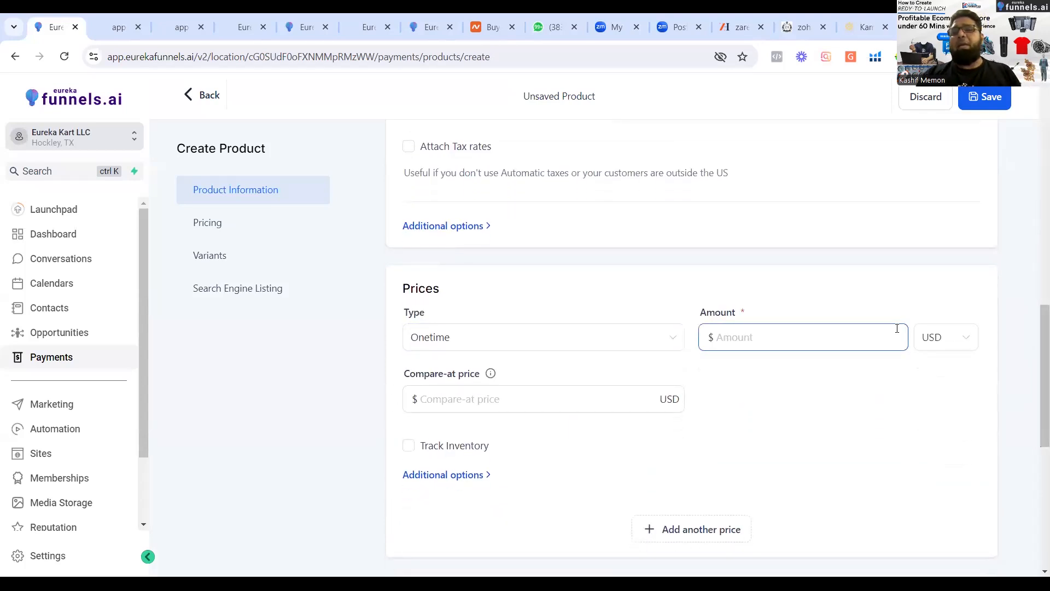
click(966, 332)
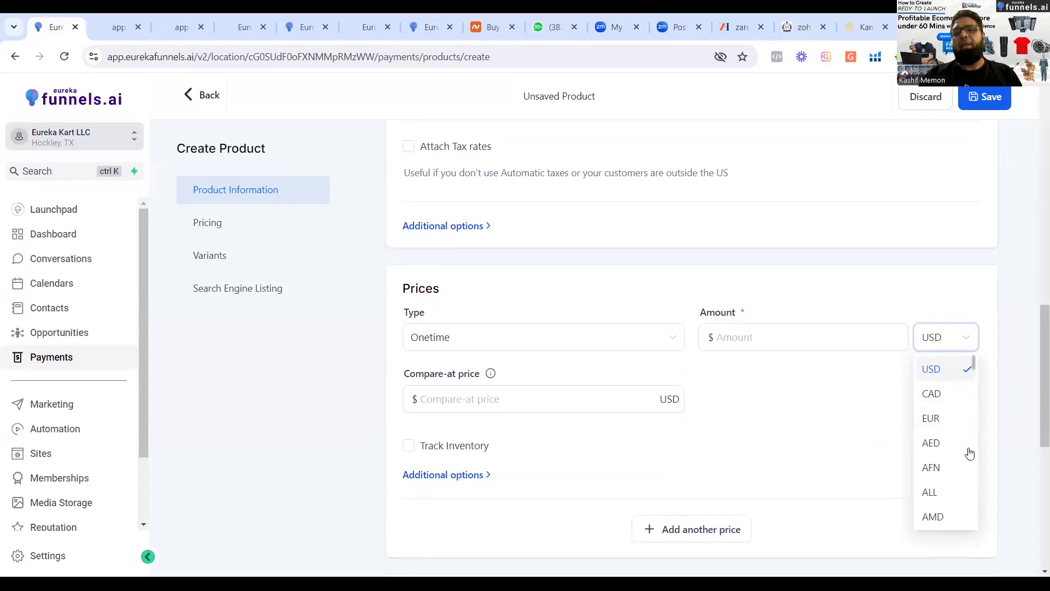
scroll(945, 501, down, 5)
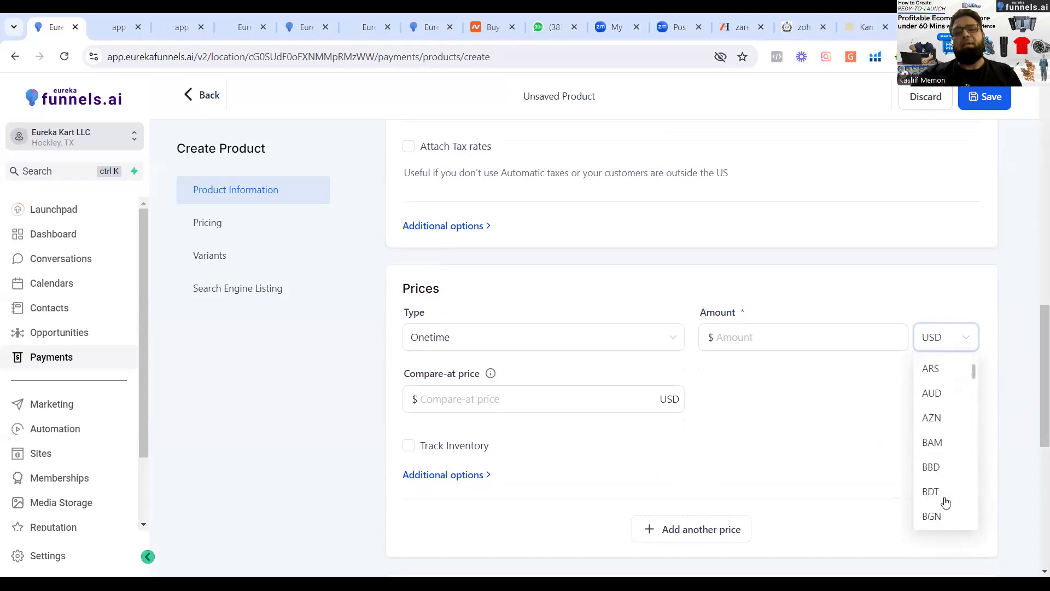
scroll(945, 501, down, 10)
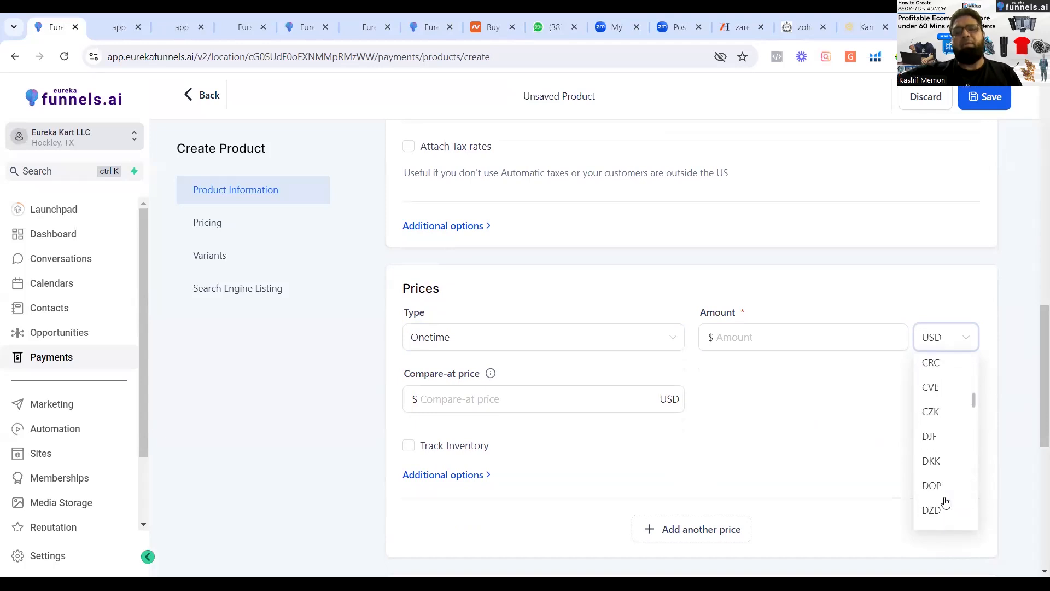
scroll(945, 501, down, 4)
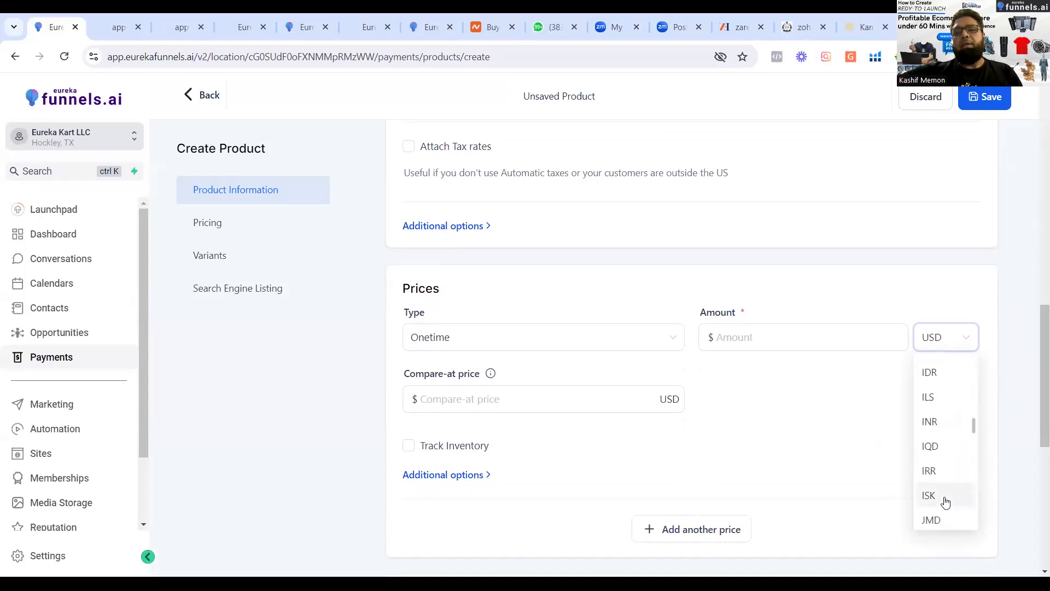
scroll(945, 502, down, 5)
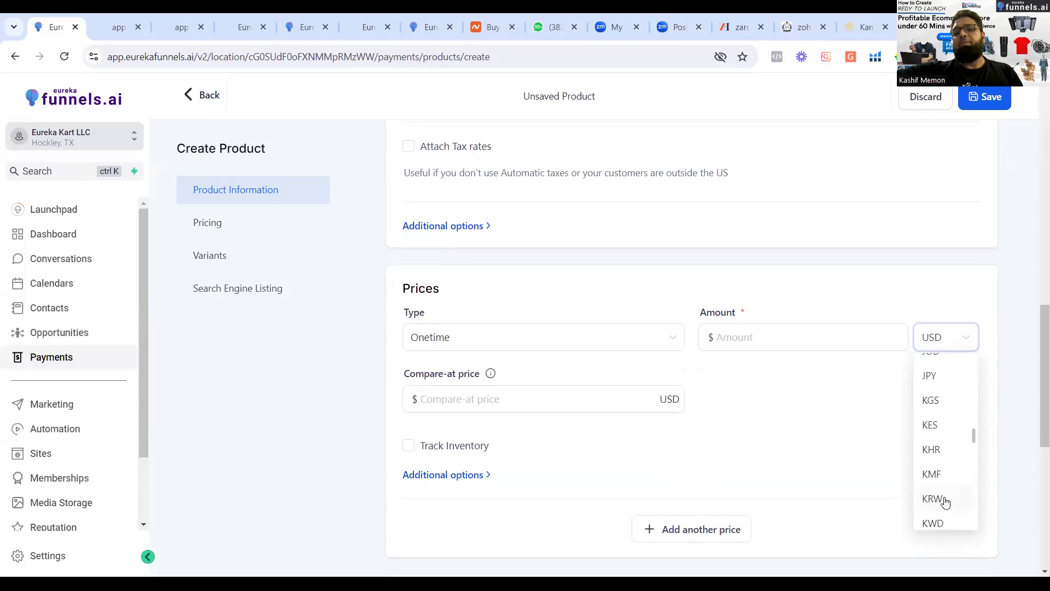
scroll(945, 502, down, 8)
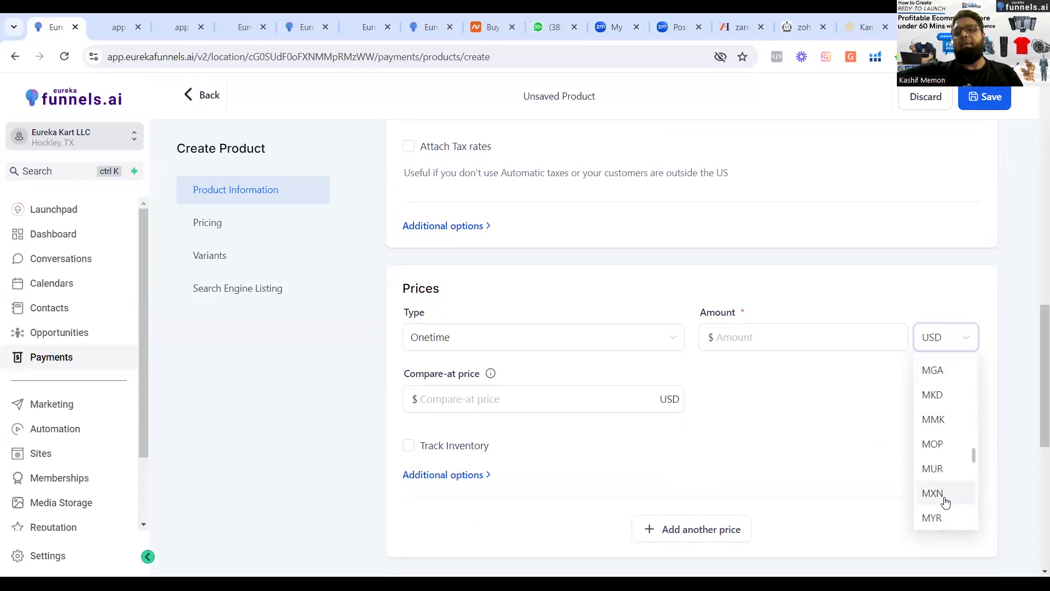
scroll(945, 501, down, 5)
scroll(946, 502, down, 3)
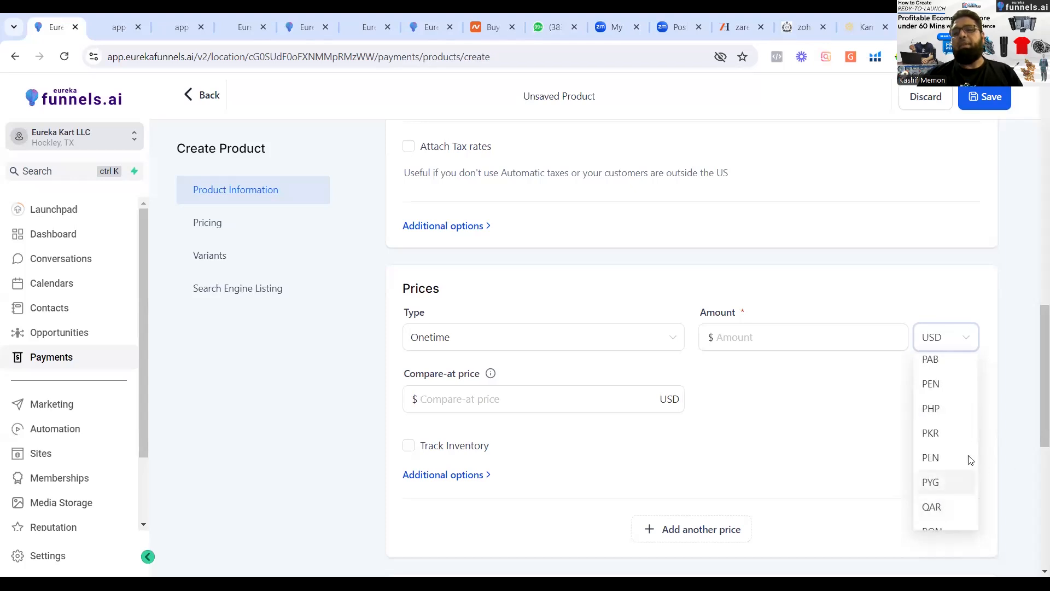
Set the product's one-time price to 20 USD and its compare-at price to 29 USD.
click(802, 345)
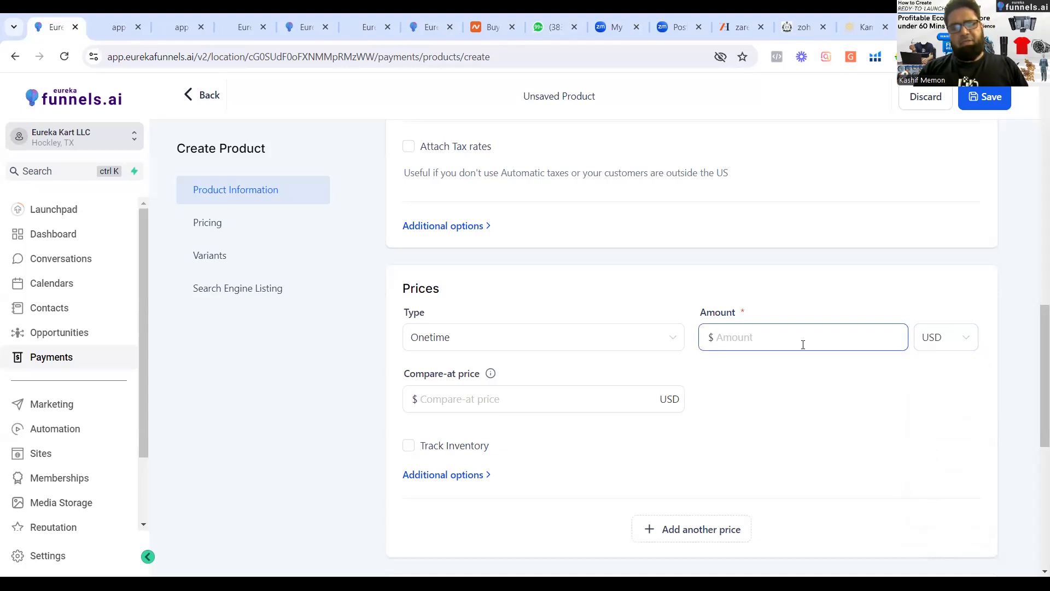
text(20)
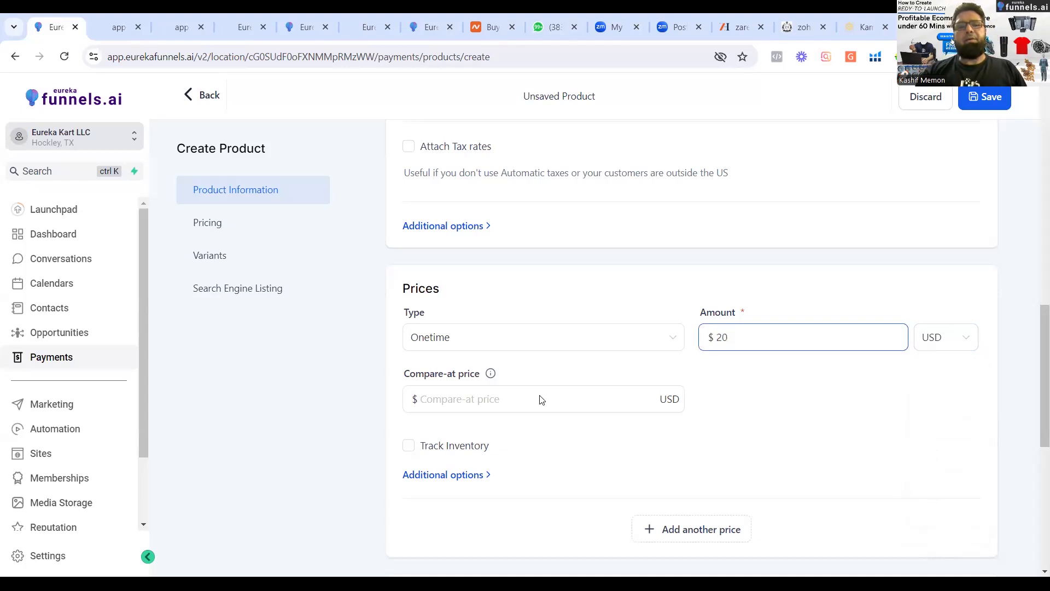
click(513, 399)
text(29)
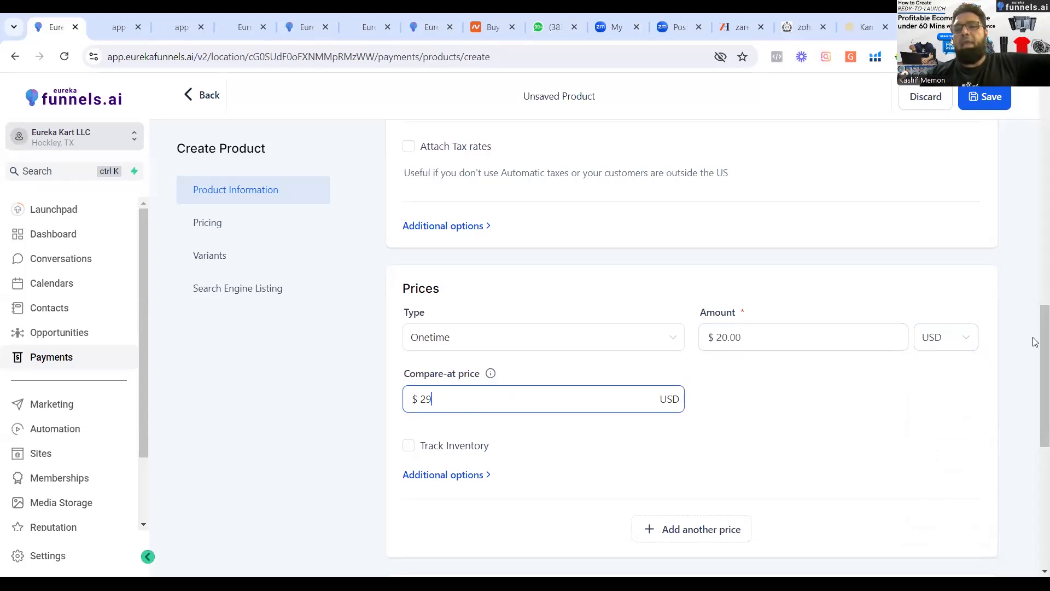
Look over the new product's variant and search engine listing sections and try to save the product.
drag(1034, 381, 1034, 483)
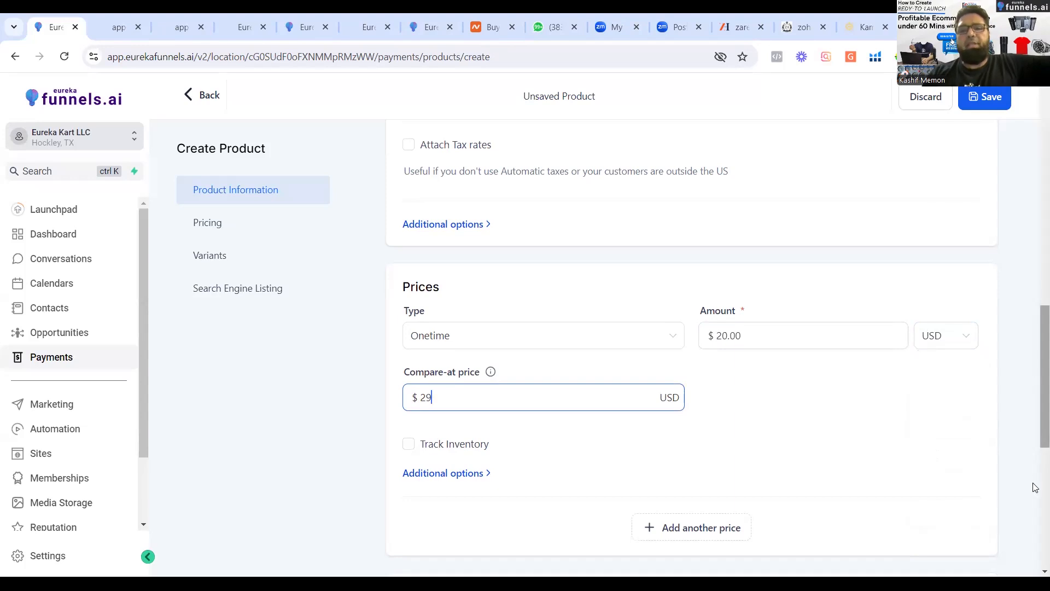
scroll(1035, 522, down, 5)
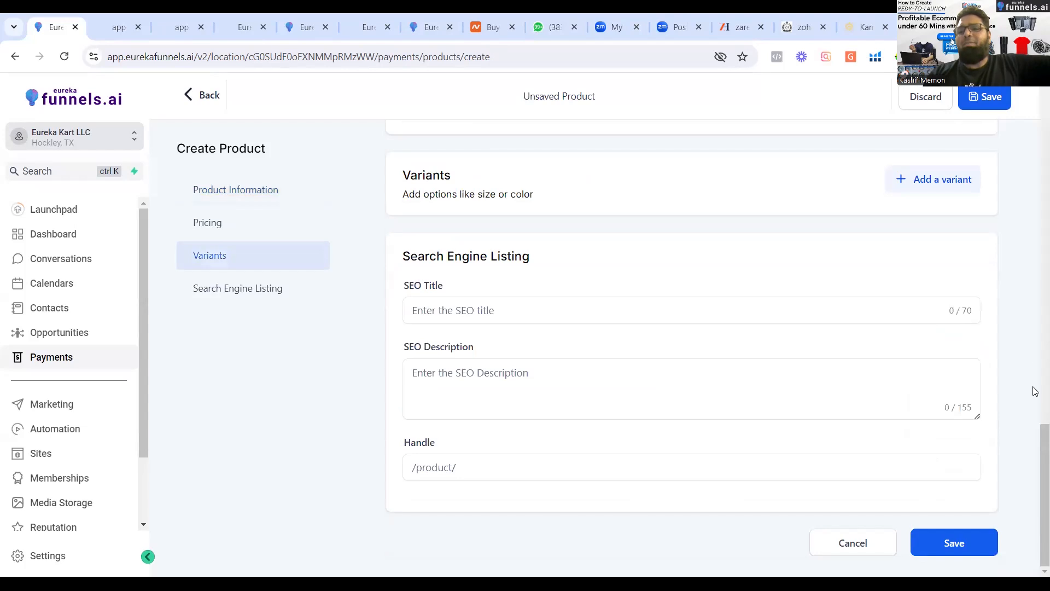
scroll(1036, 383, up, 5)
scroll(1037, 448, down, 5)
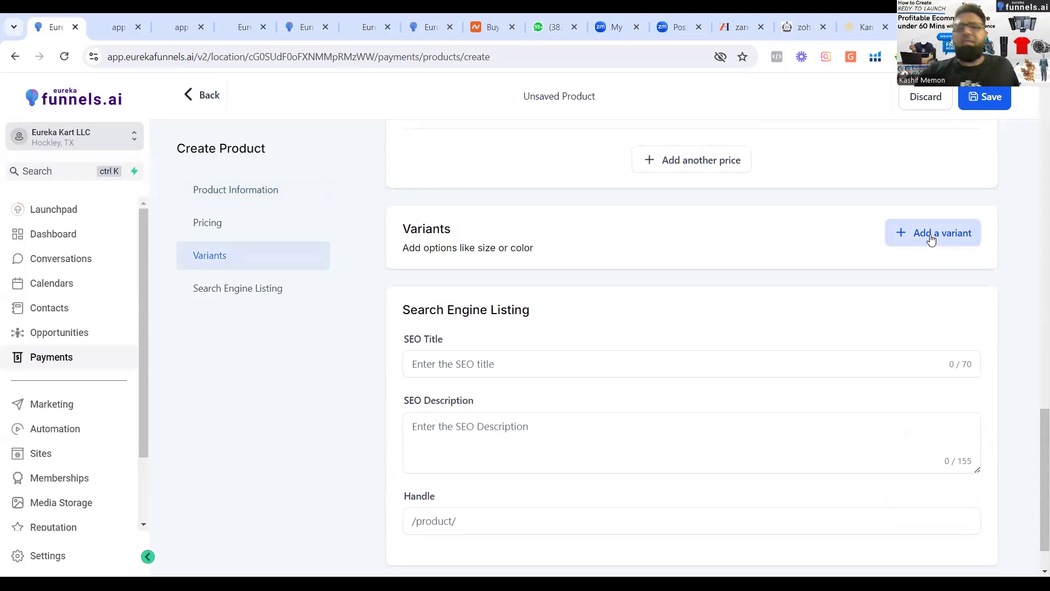
drag(1036, 487, 1033, 548)
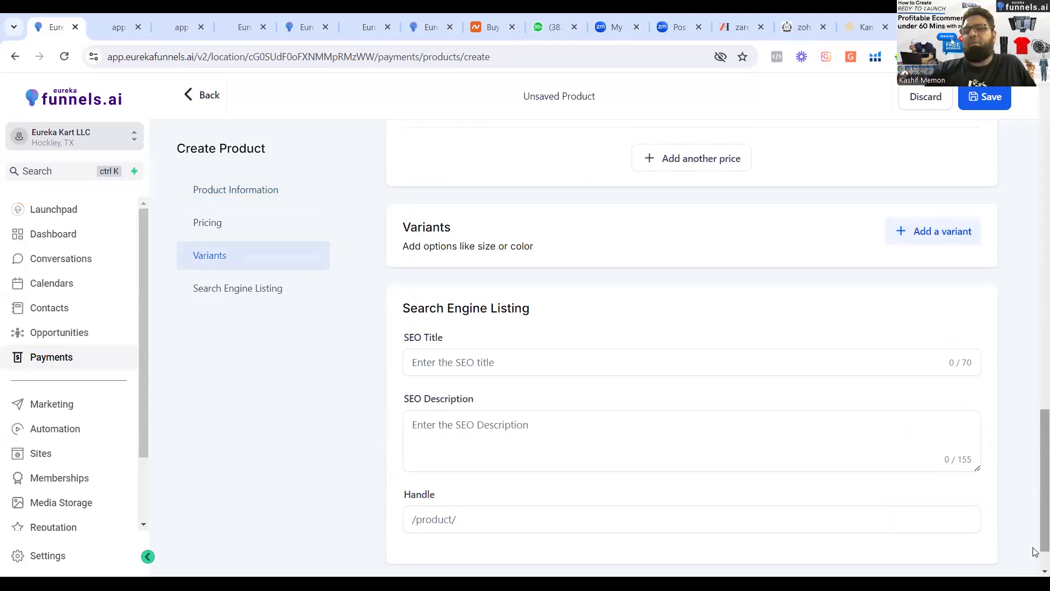
click(974, 104)
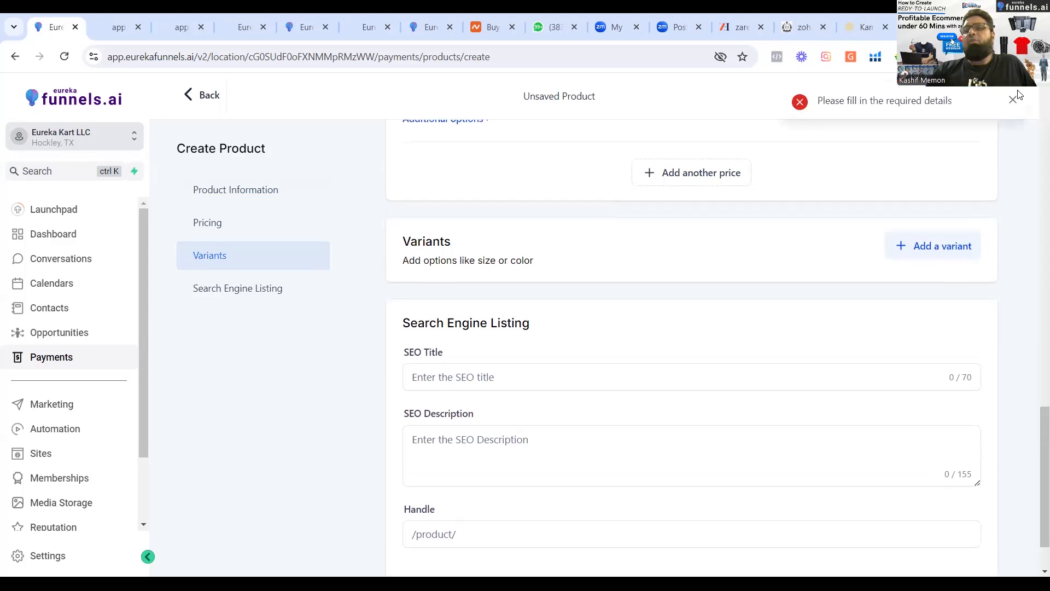
click(1012, 102)
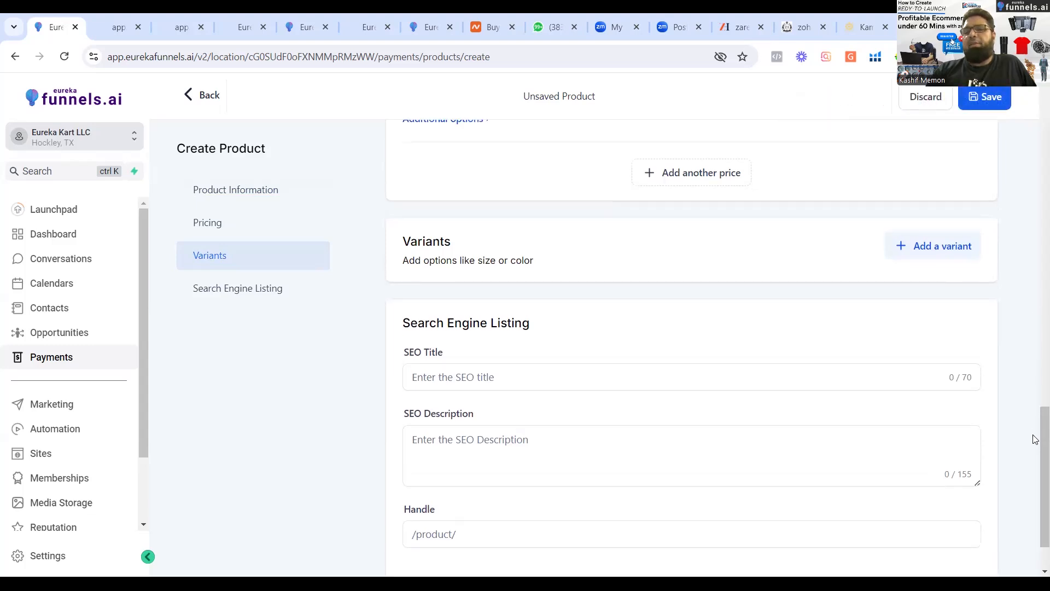
Title the new product "Wehy Protein" and save it.
drag(1033, 291, 1033, 126)
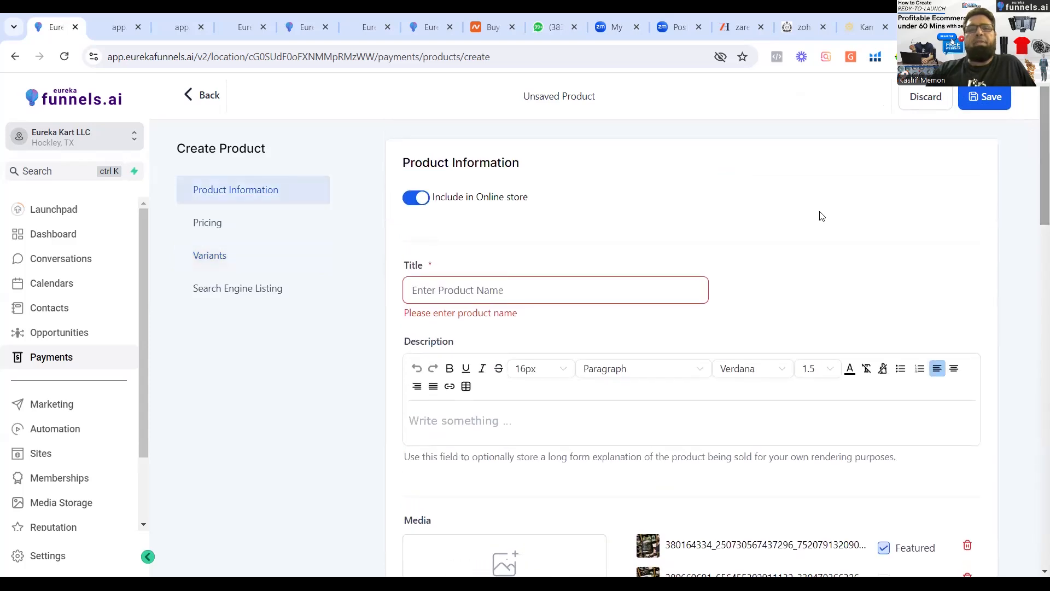
click(478, 291)
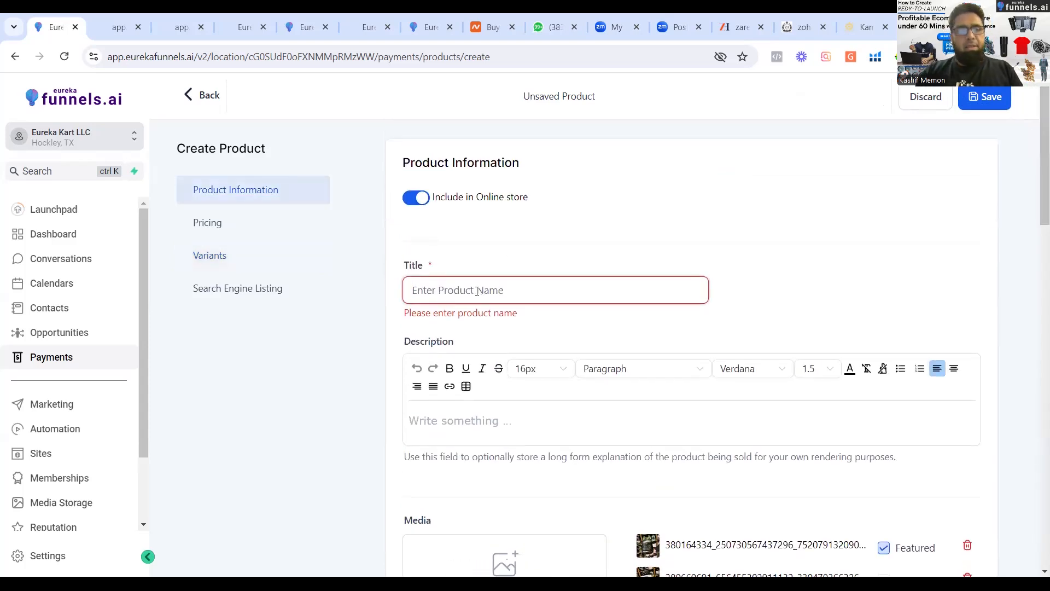
text(Weh)
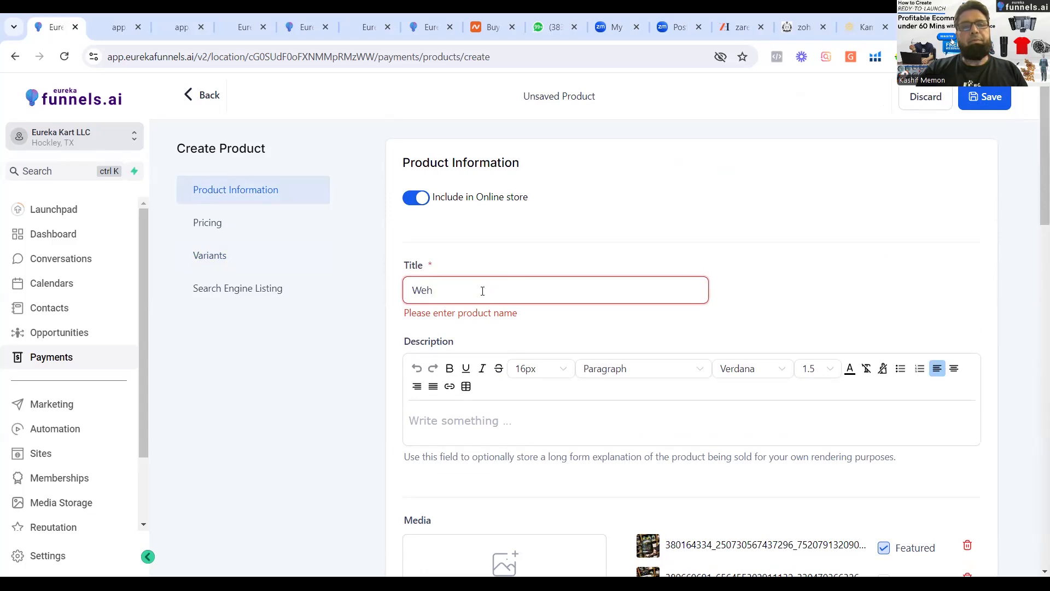
text(rotein)
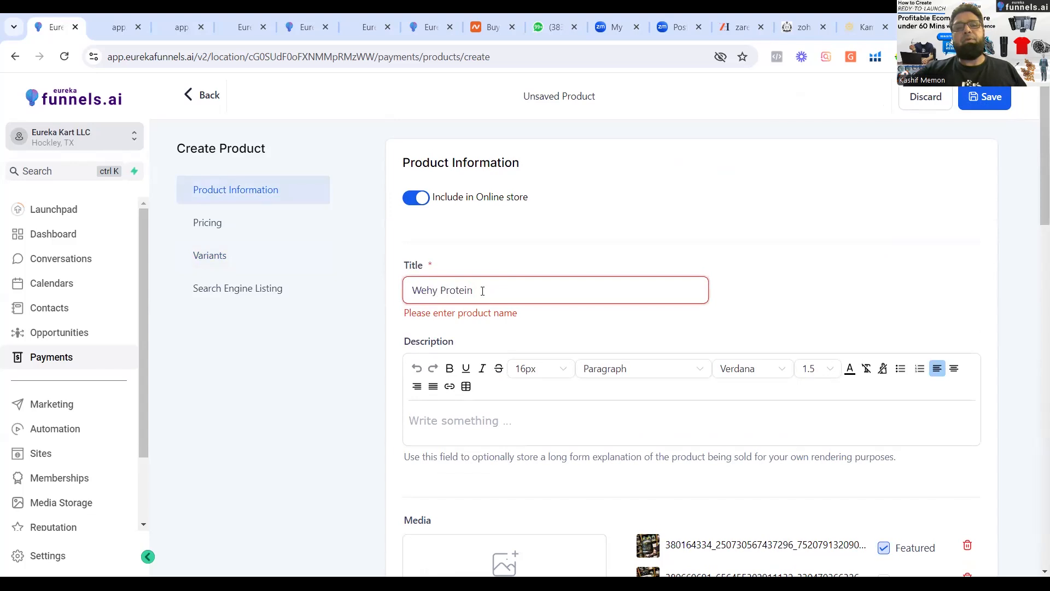
key(Return)
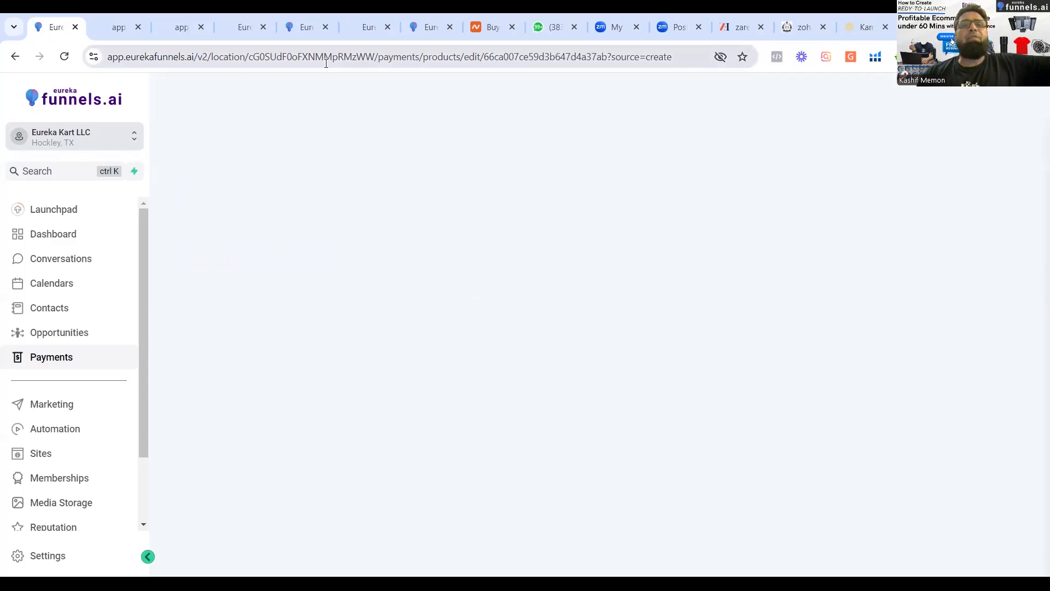
Switch to the store preview, return to its style-tees collection page and reload it.
click(424, 25)
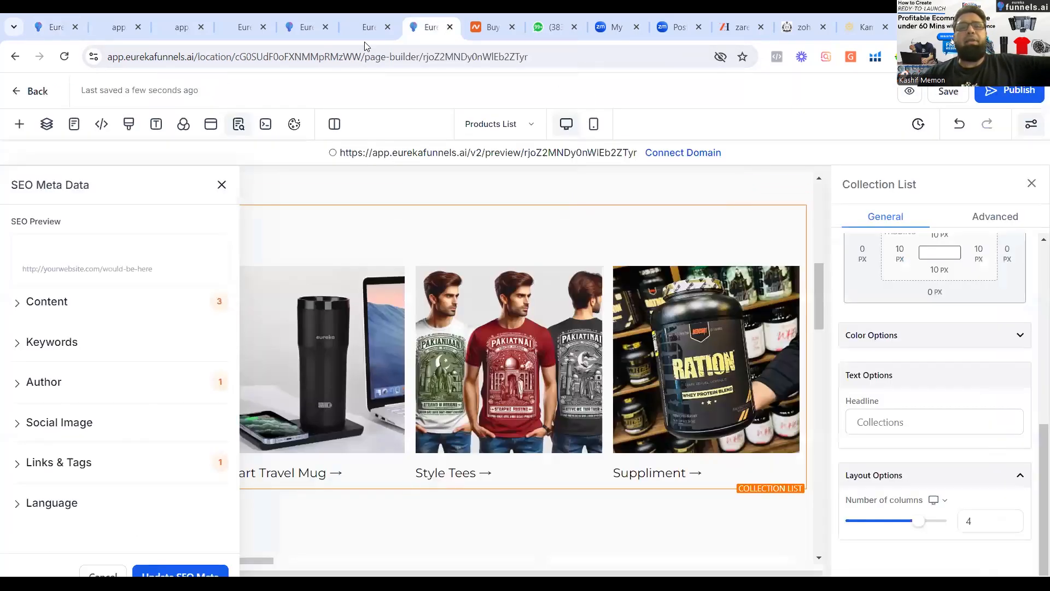
click(323, 34)
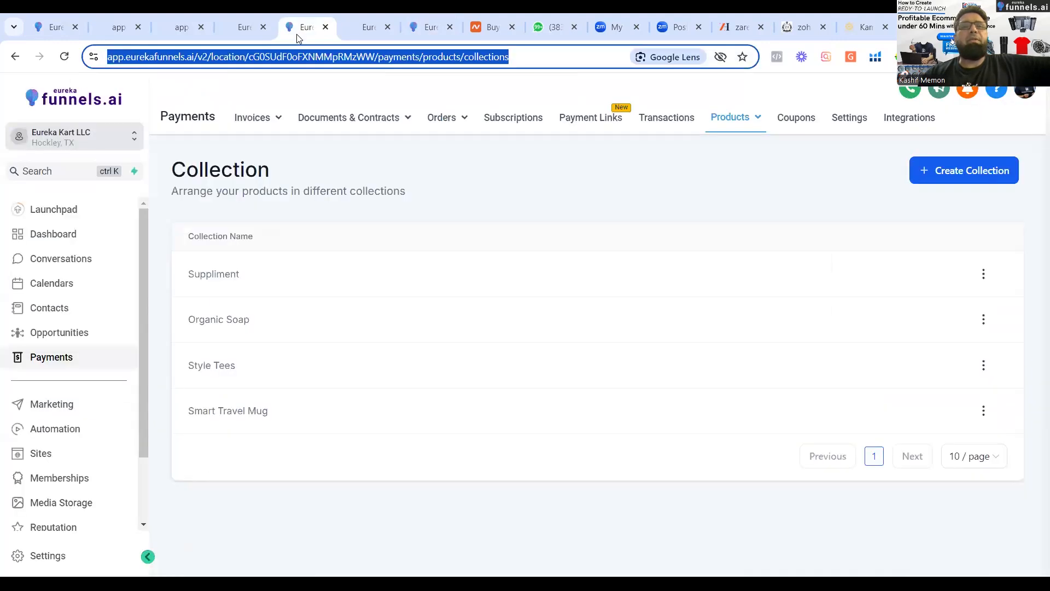
click(364, 25)
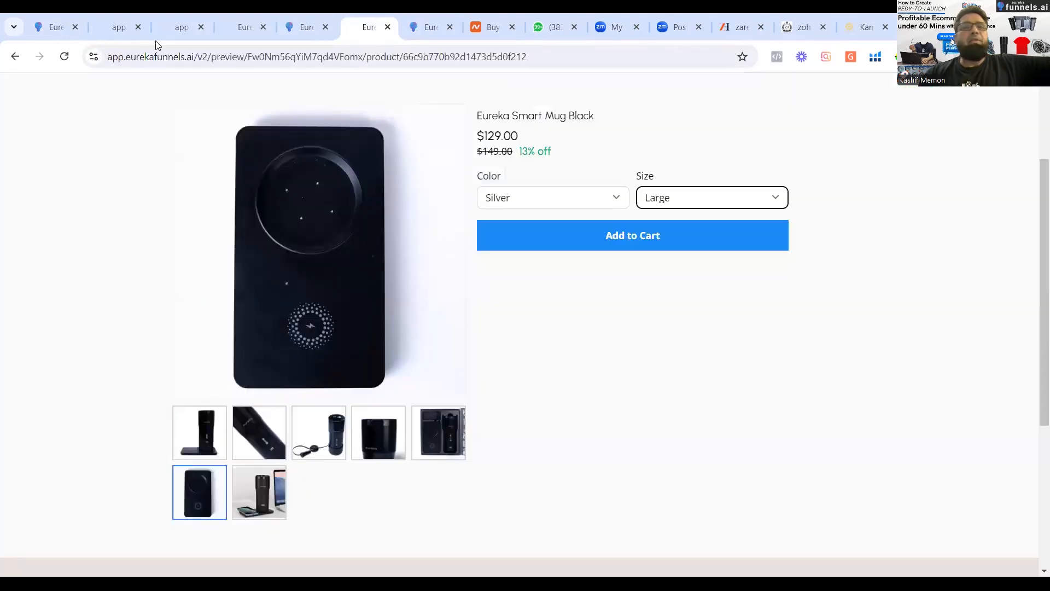
click(7, 63)
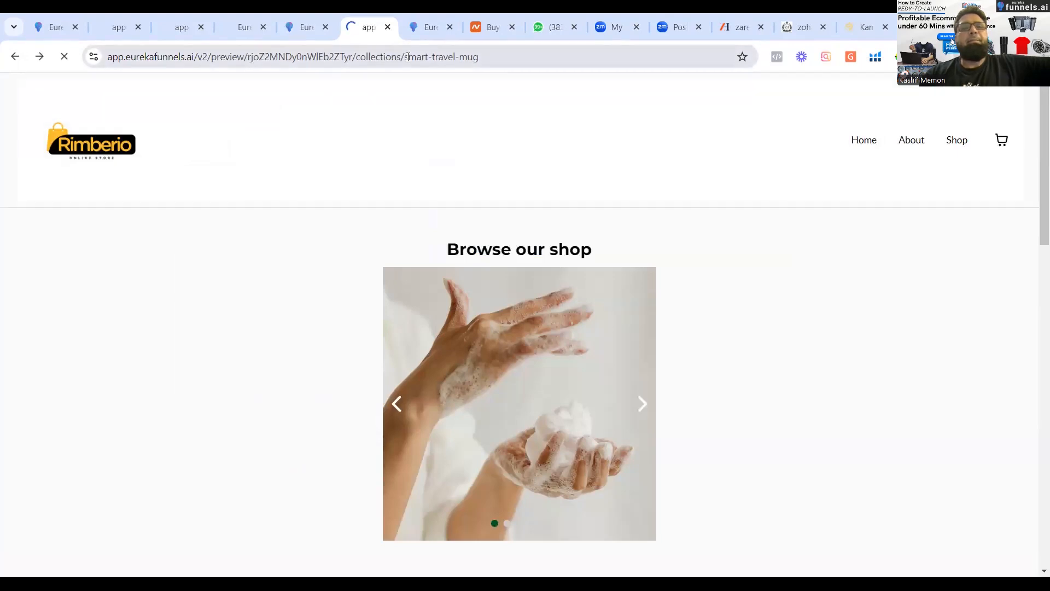
click(14, 63)
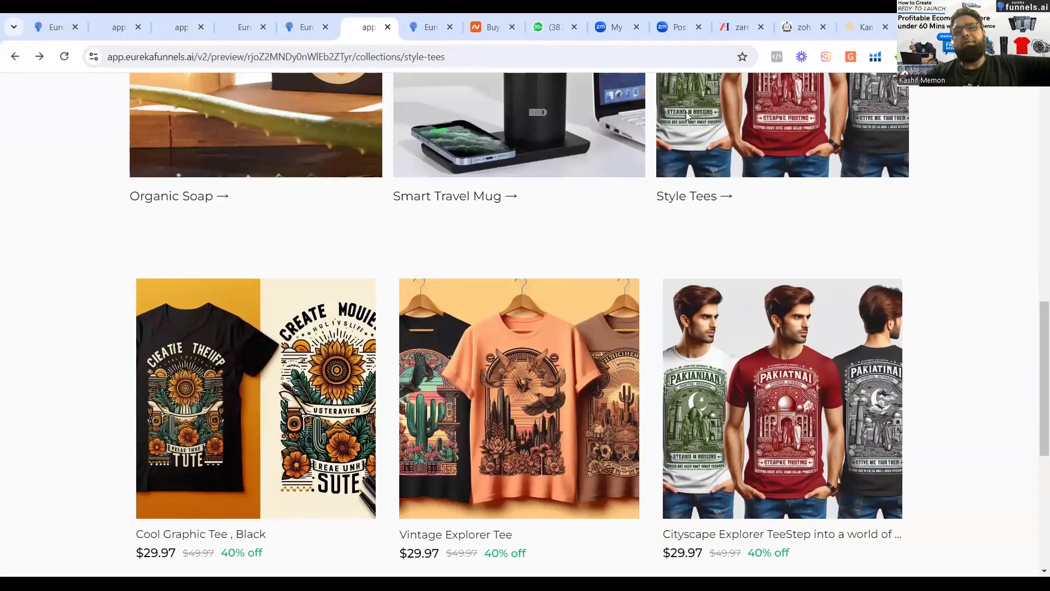
key(F5)
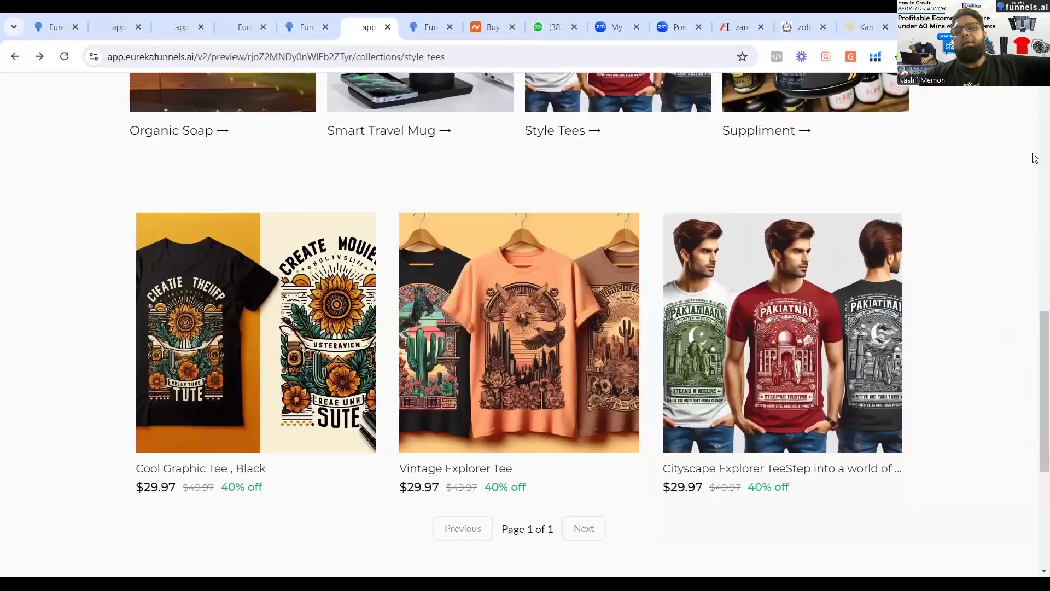
Open the Wehy Protein product from the Suppliment collection in the store preview, dismissing the discount pop-up.
drag(1034, 363, 1032, 293)
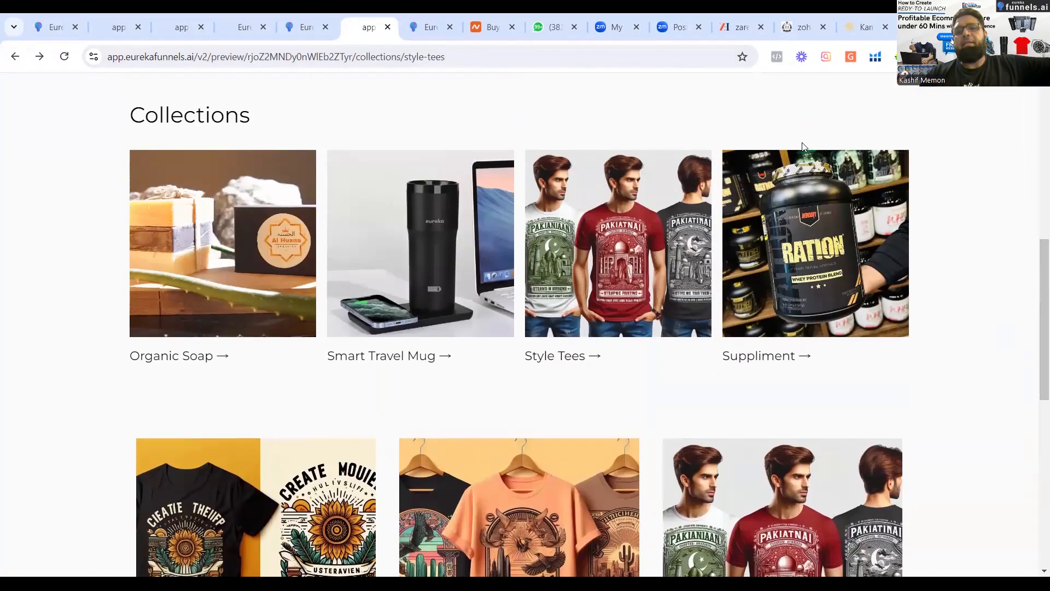
click(799, 243)
click(800, 243)
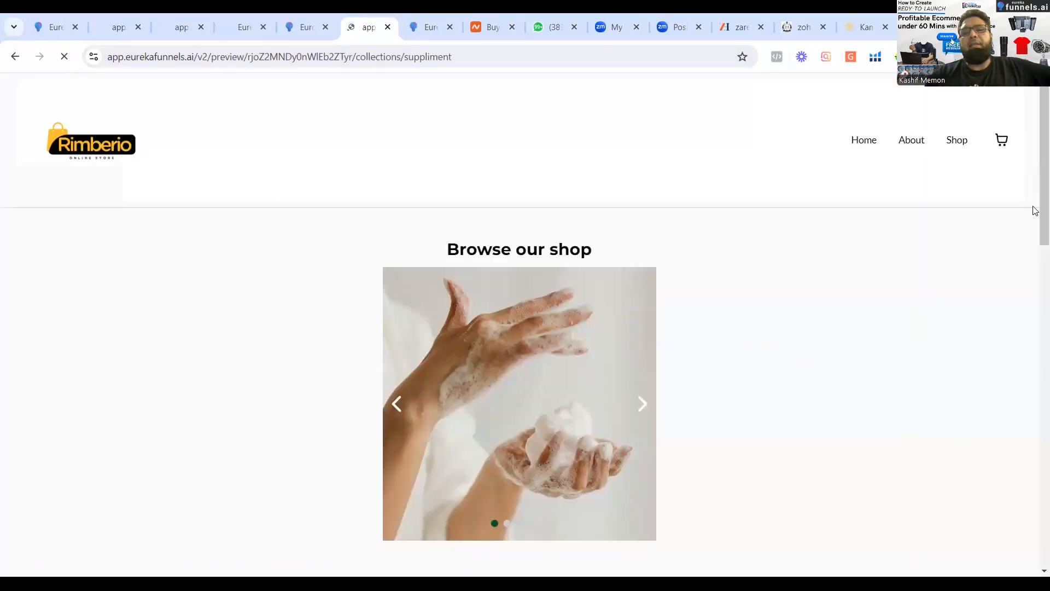
drag(1033, 147, 1033, 390)
scroll(274, 291, down, 3)
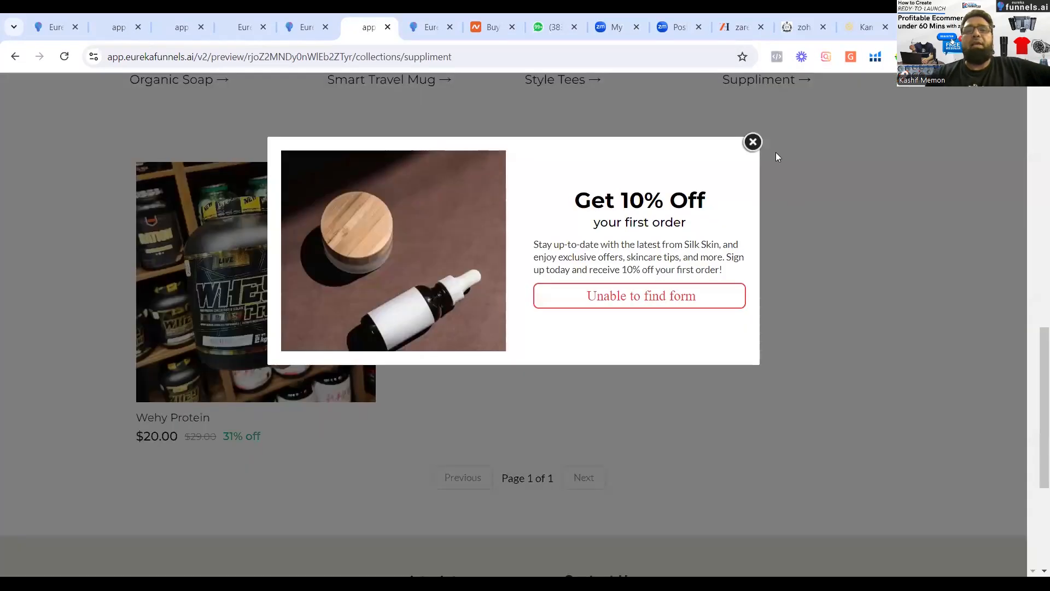
click(760, 154)
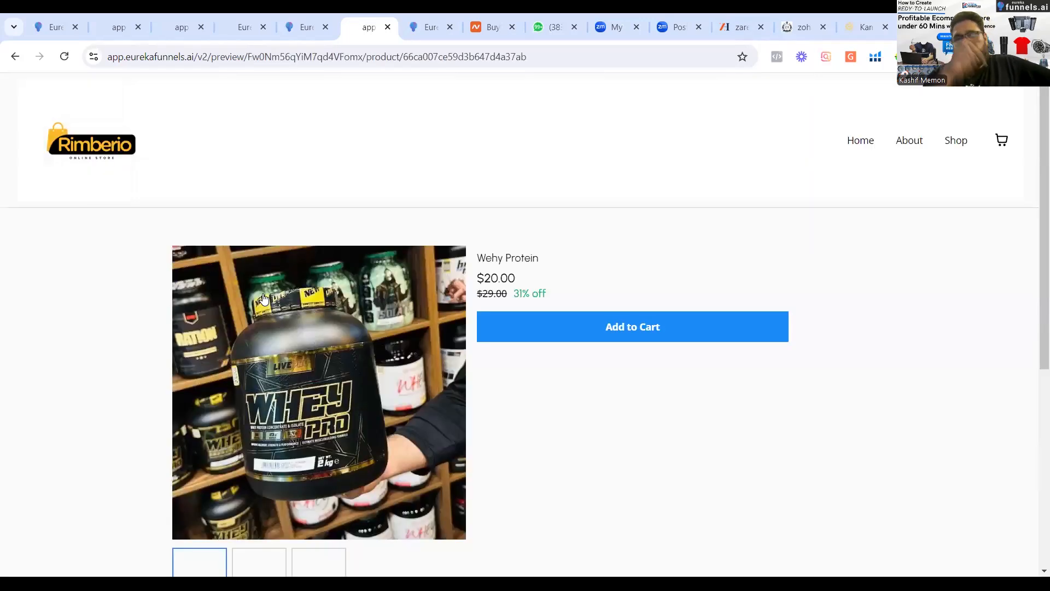
Look through the Wehy Protein product's images, dismissing the discount pop-up, and add the product to the cart.
scroll(1035, 274, down, 3)
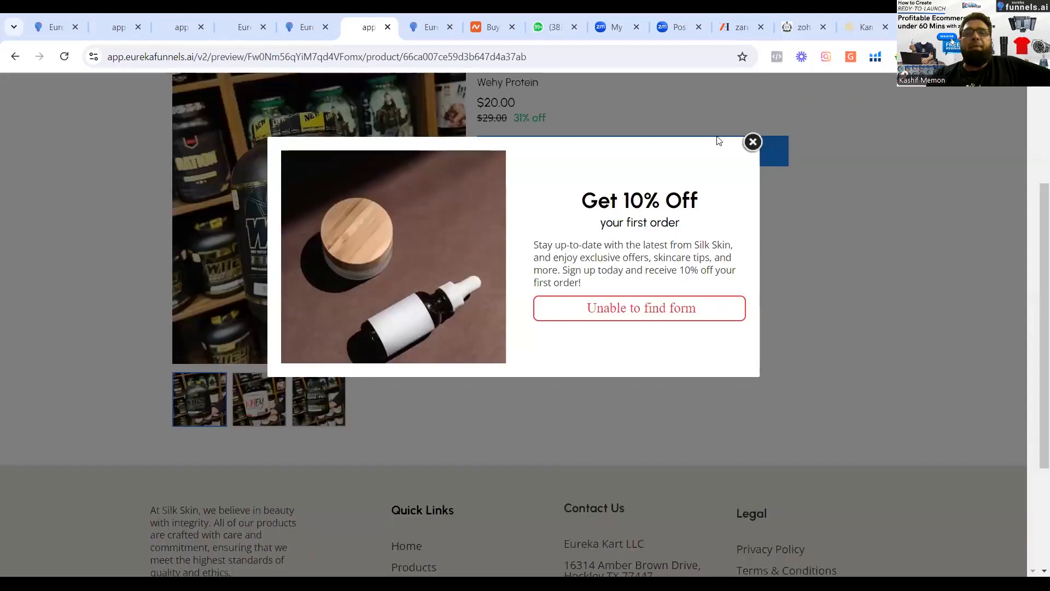
click(753, 141)
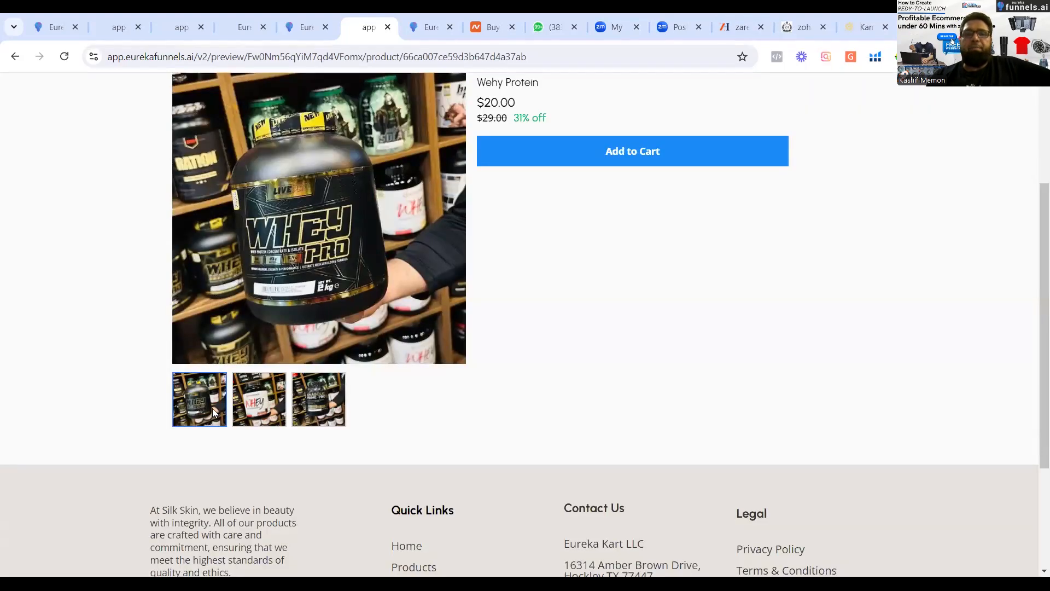
click(323, 400)
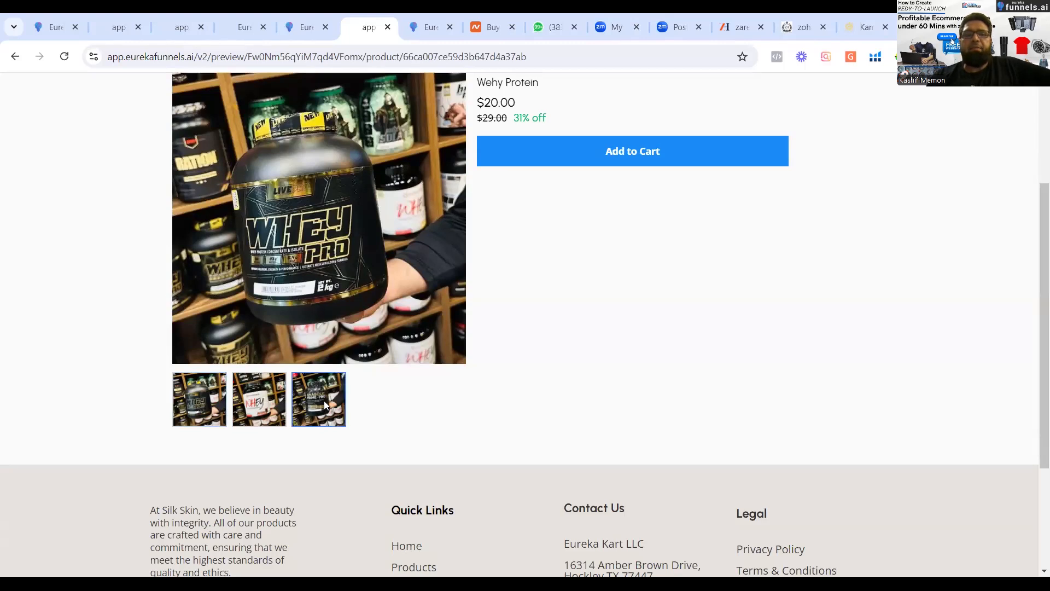
click(266, 402)
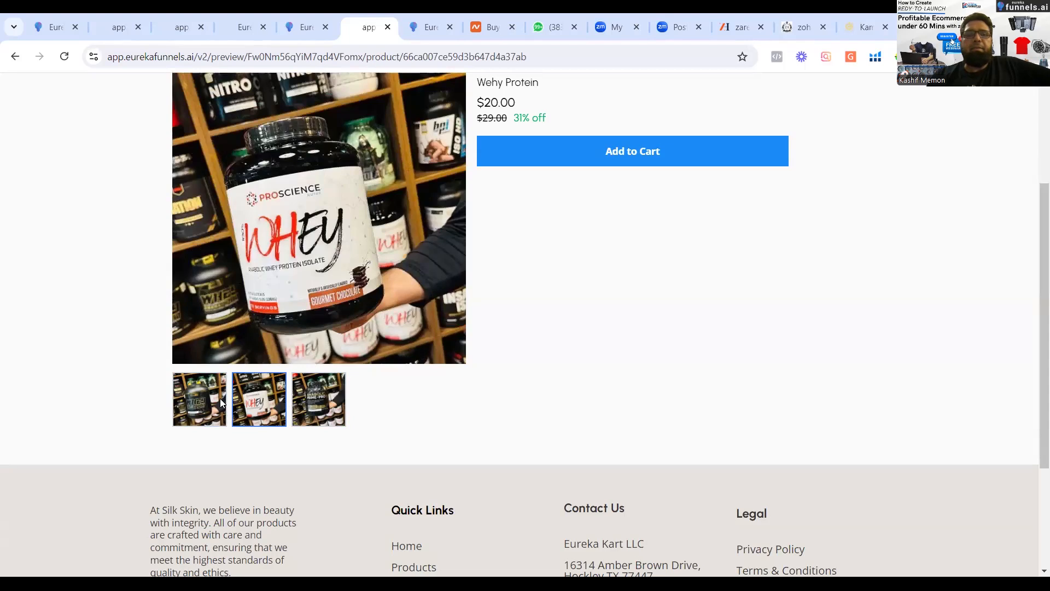
click(220, 398)
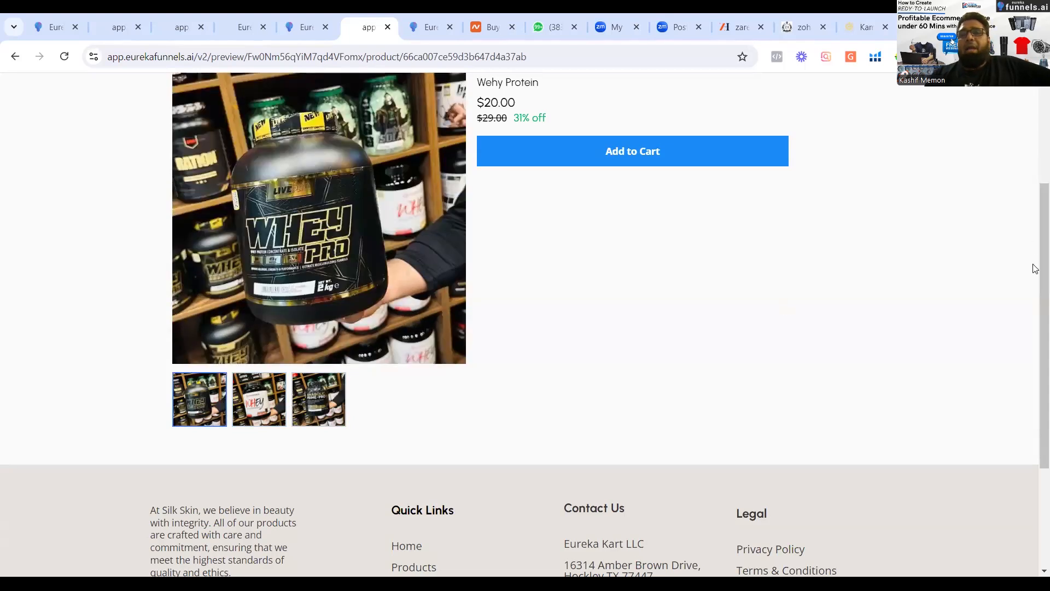
drag(1034, 270, 1034, 174)
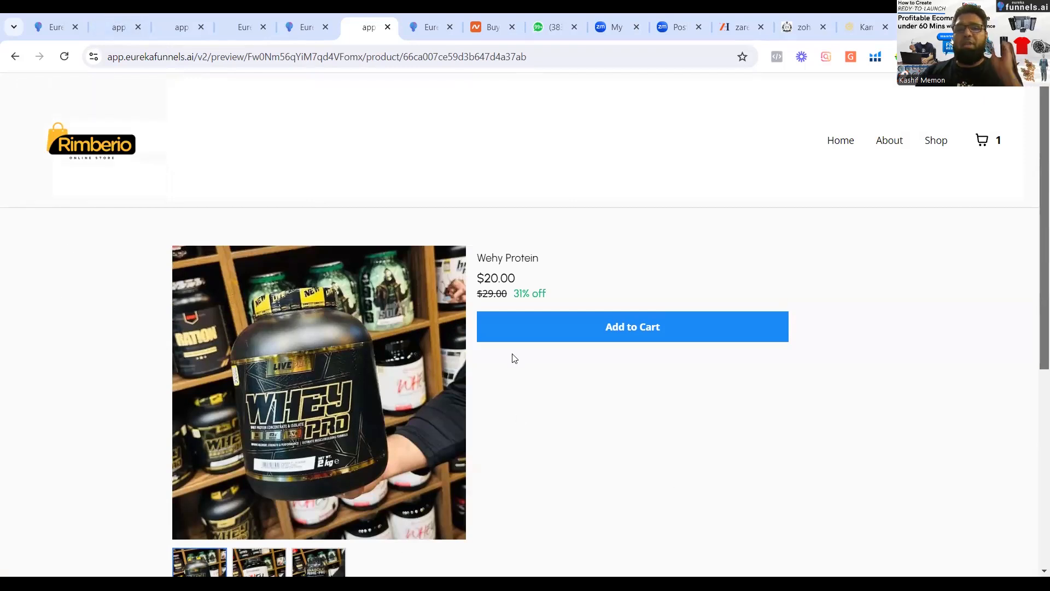
Return to the product editor, leave the media library, save the Wehy Protein product and go back to the products list.
click(46, 31)
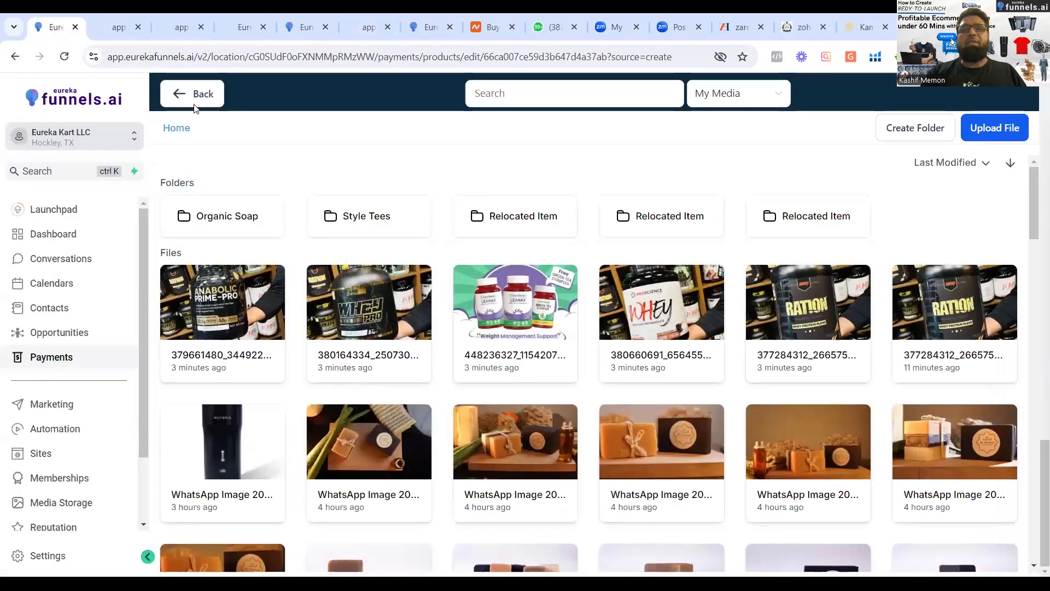
click(179, 94)
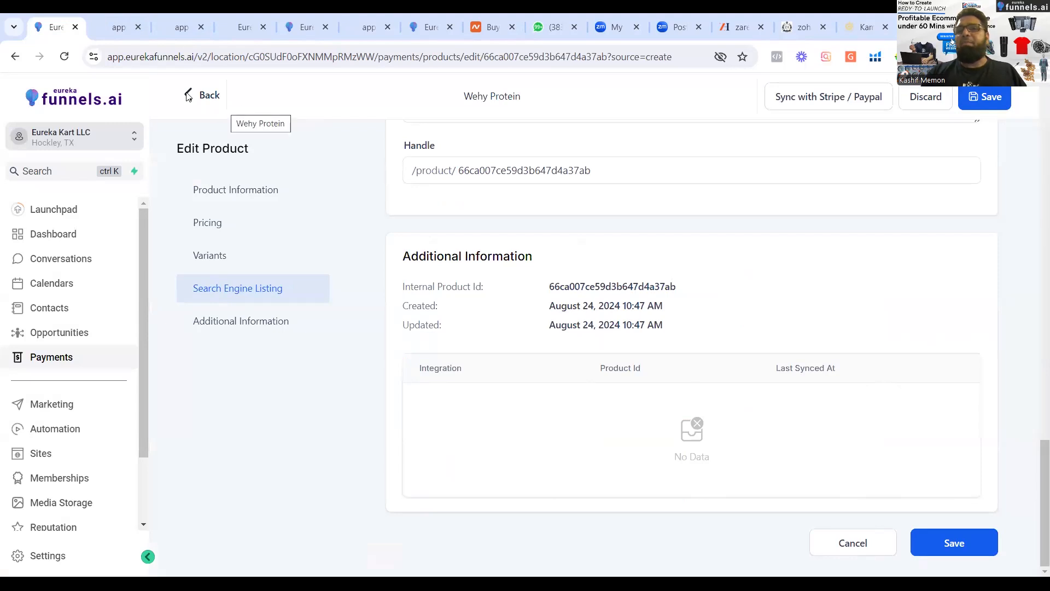
click(983, 99)
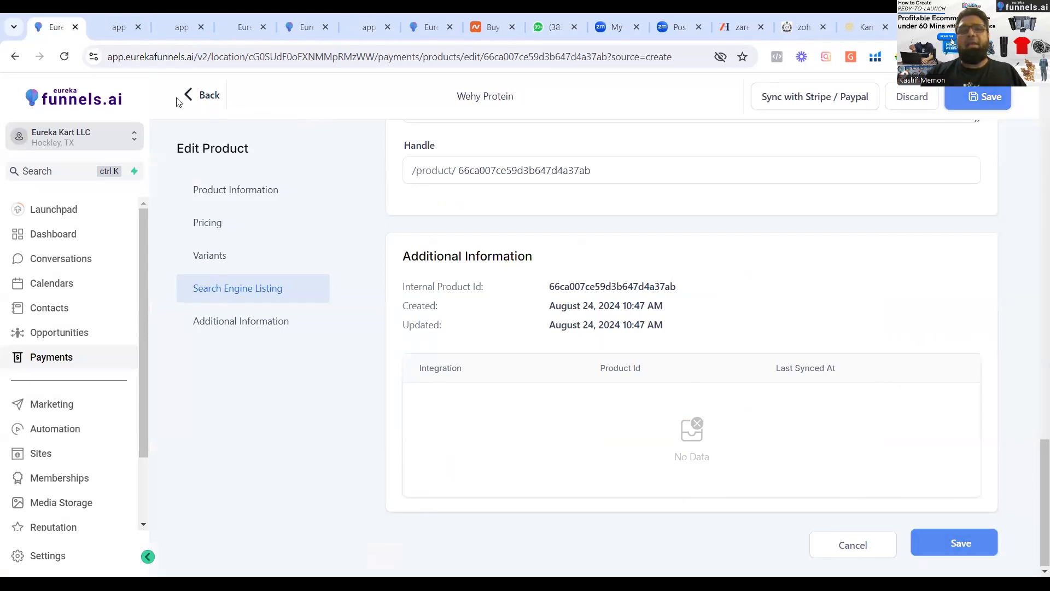
click(191, 97)
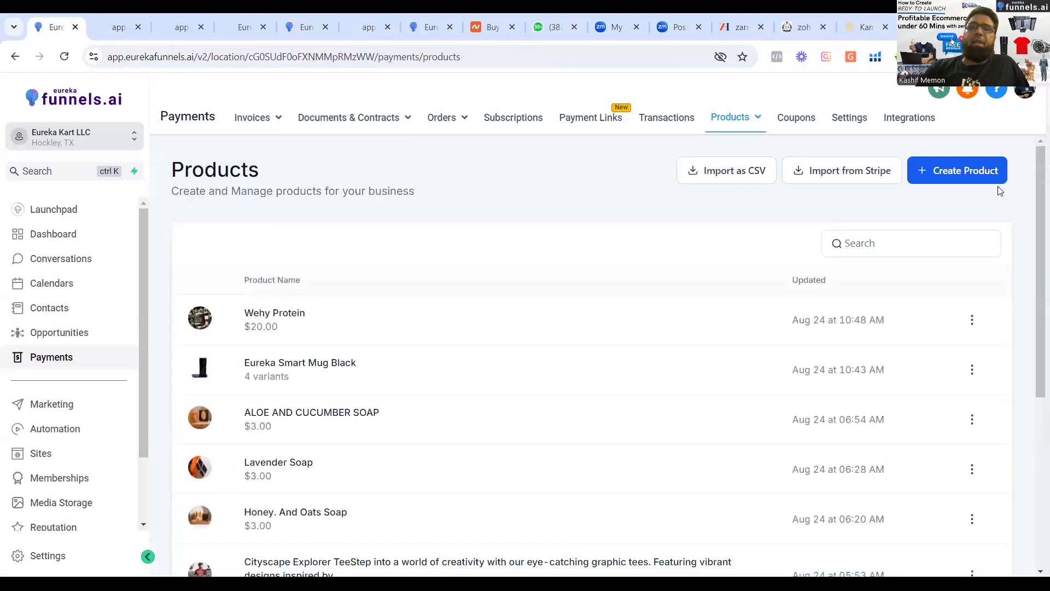
drag(1036, 159, 1017, 126)
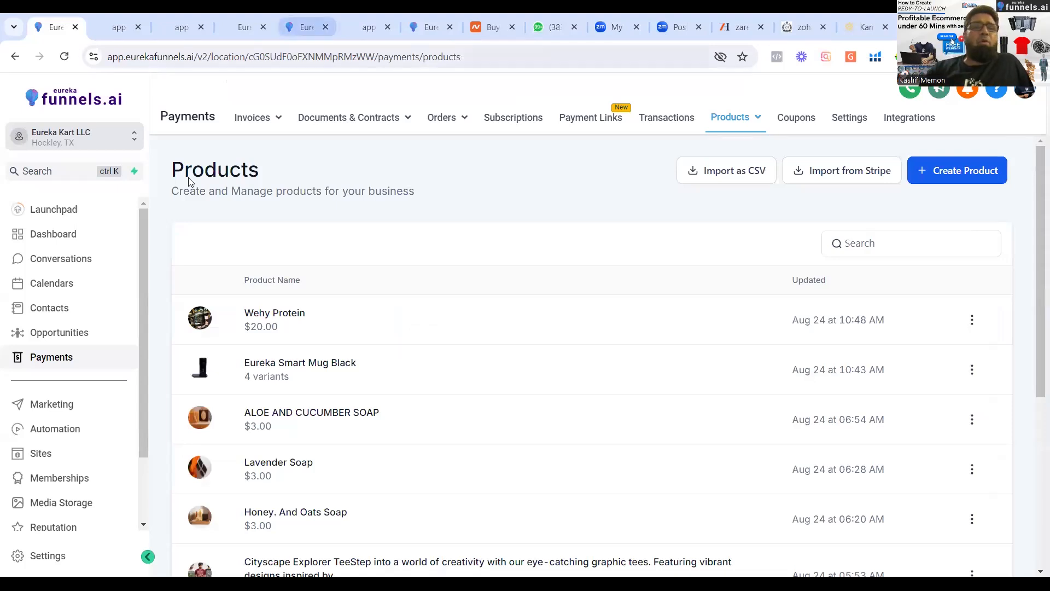
Check the product collections list and open the Marketing area's Social Planner.
click(309, 27)
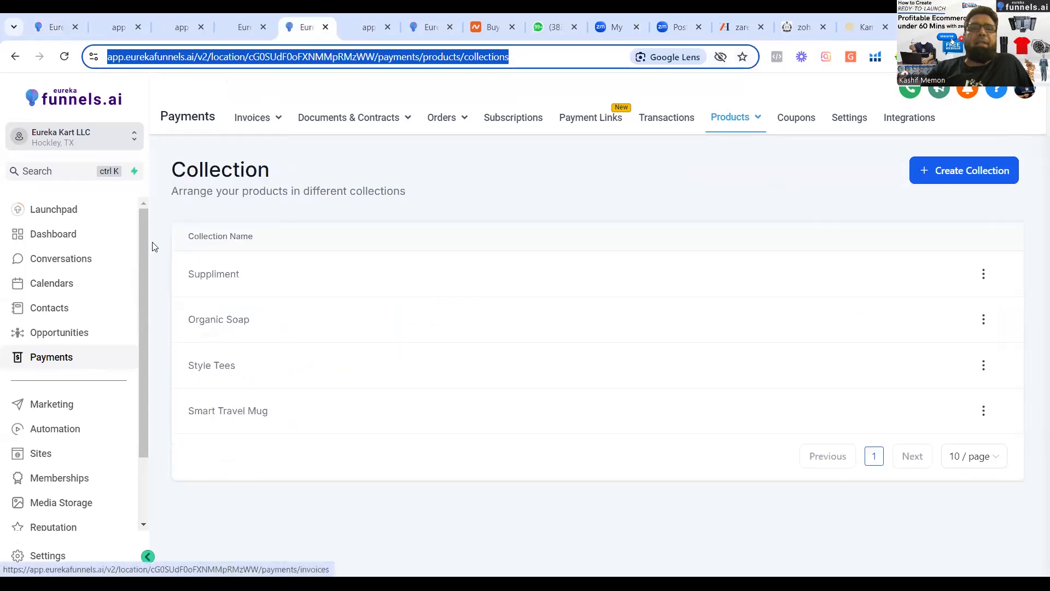
click(50, 26)
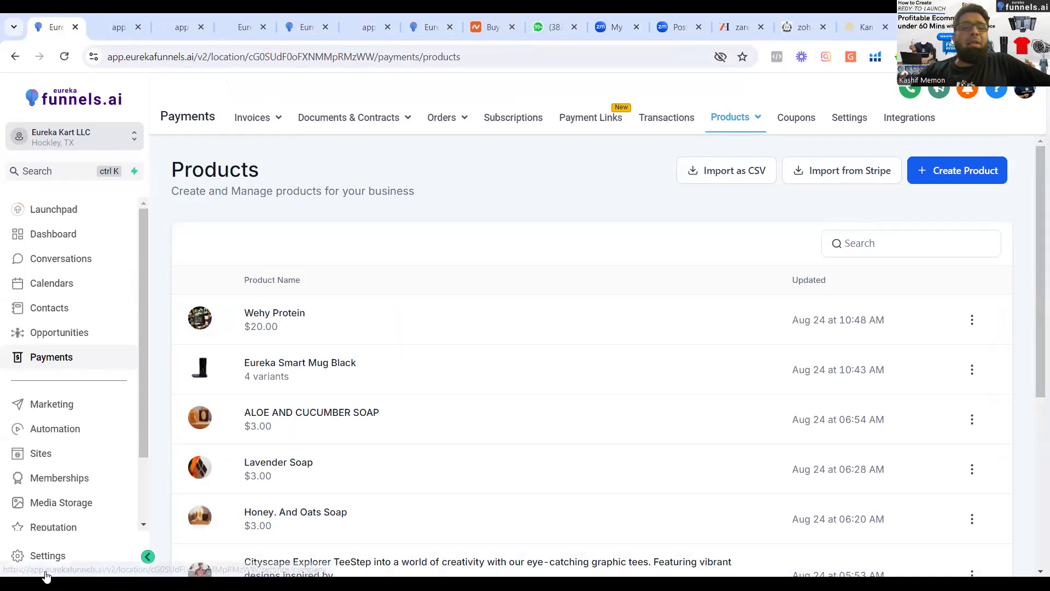
click(50, 429)
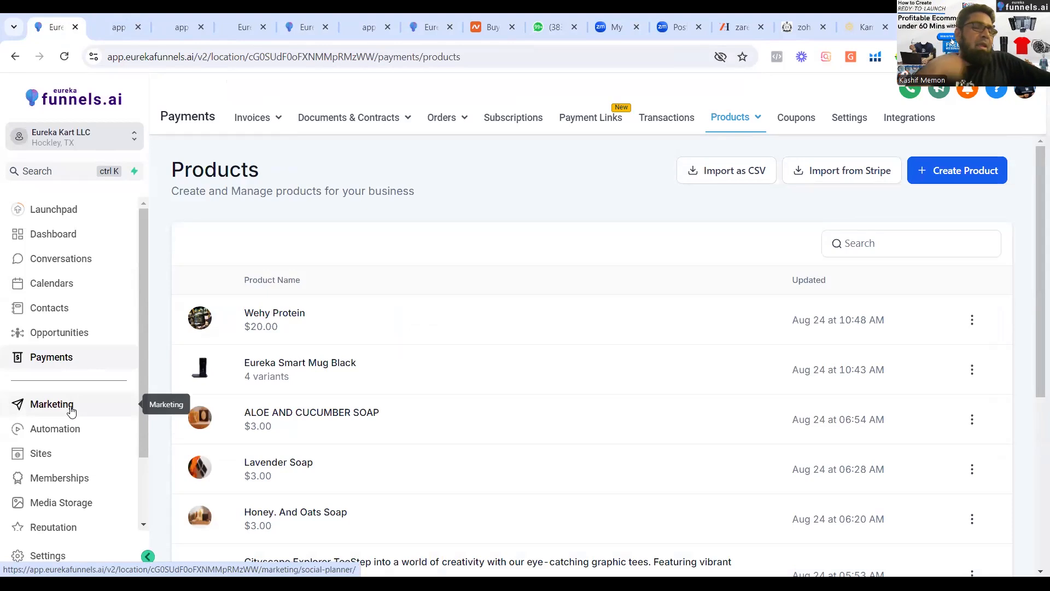
click(71, 412)
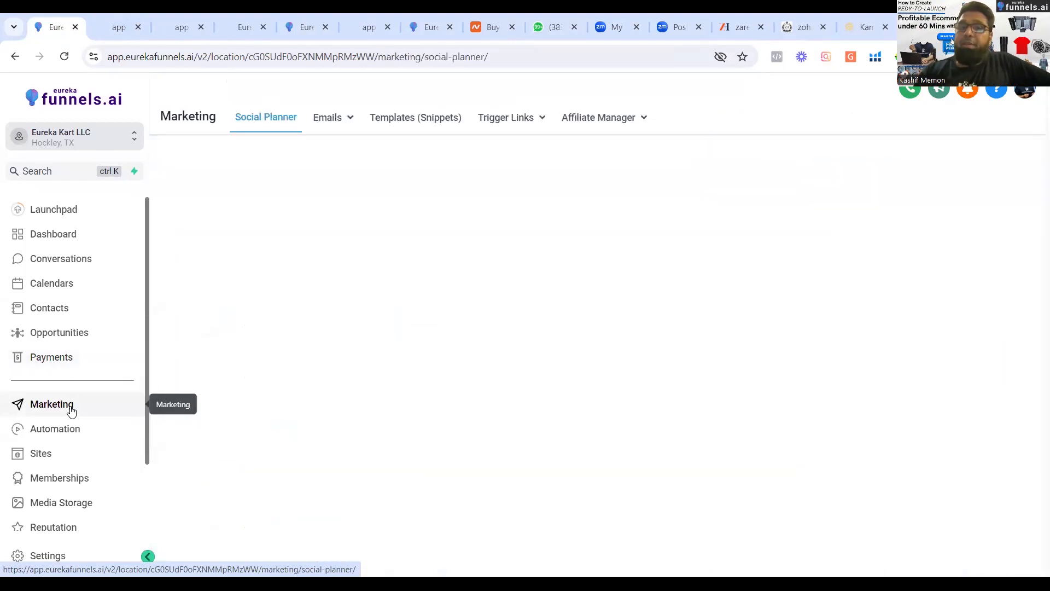